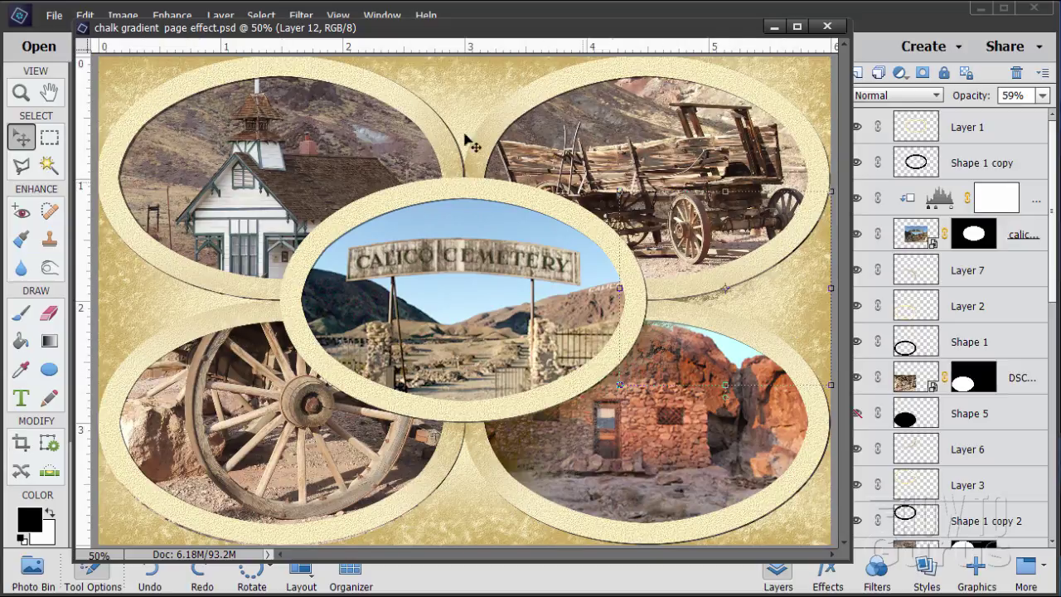
Close the finished page and create a new blank 6 × 4 inch, 300 pixels/inch RGB document with a white background
{"action": "left_click", "coordinate": [831, 30]}
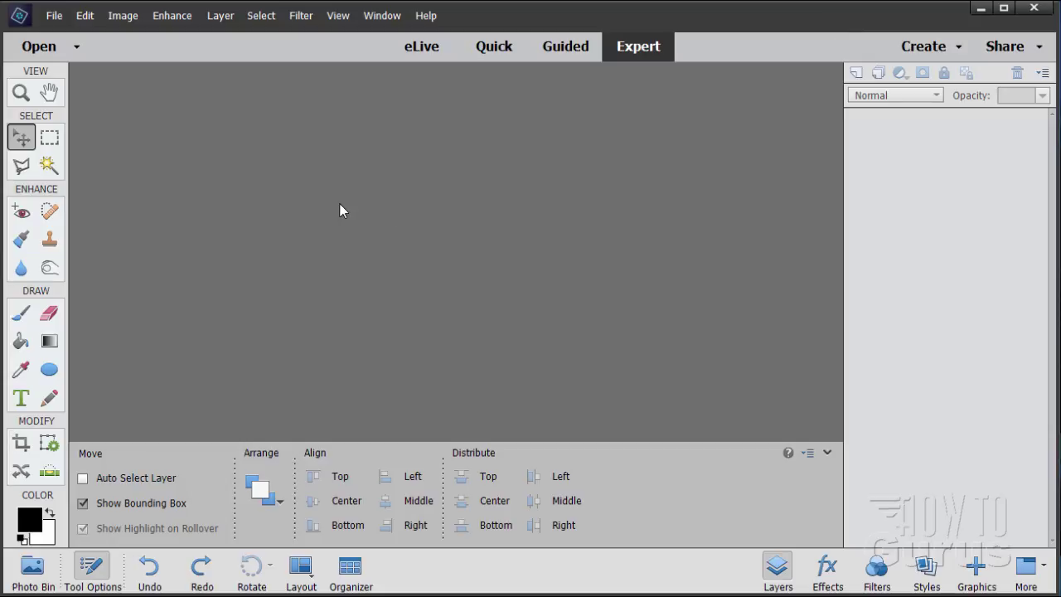
{"action": "left_click", "coordinate": [53, 15]}
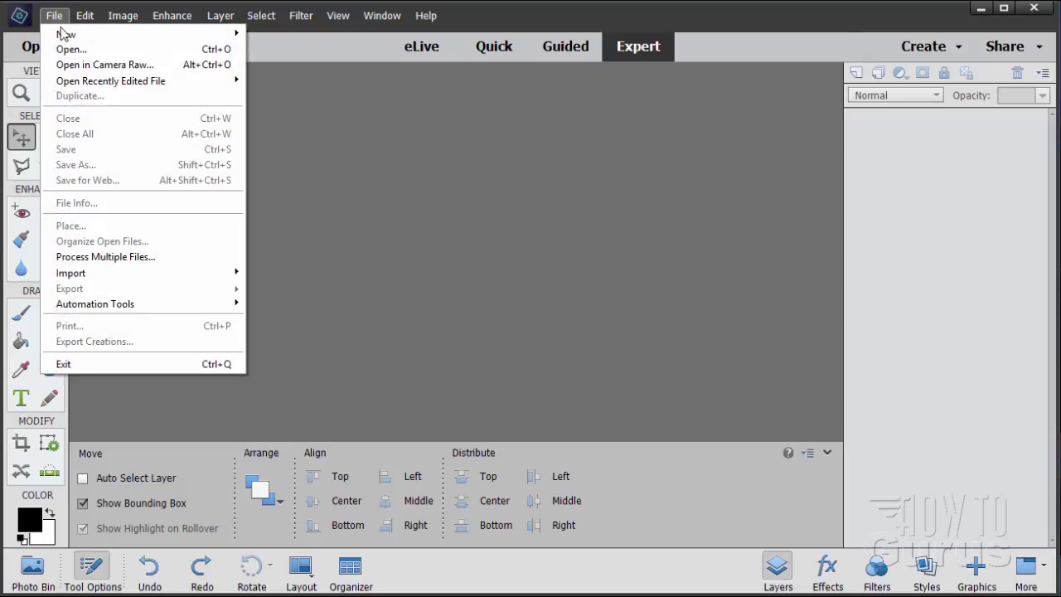
{"action": "mouse_move", "coordinate": [68, 35]}
{"action": "left_click", "coordinate": [266, 34]}
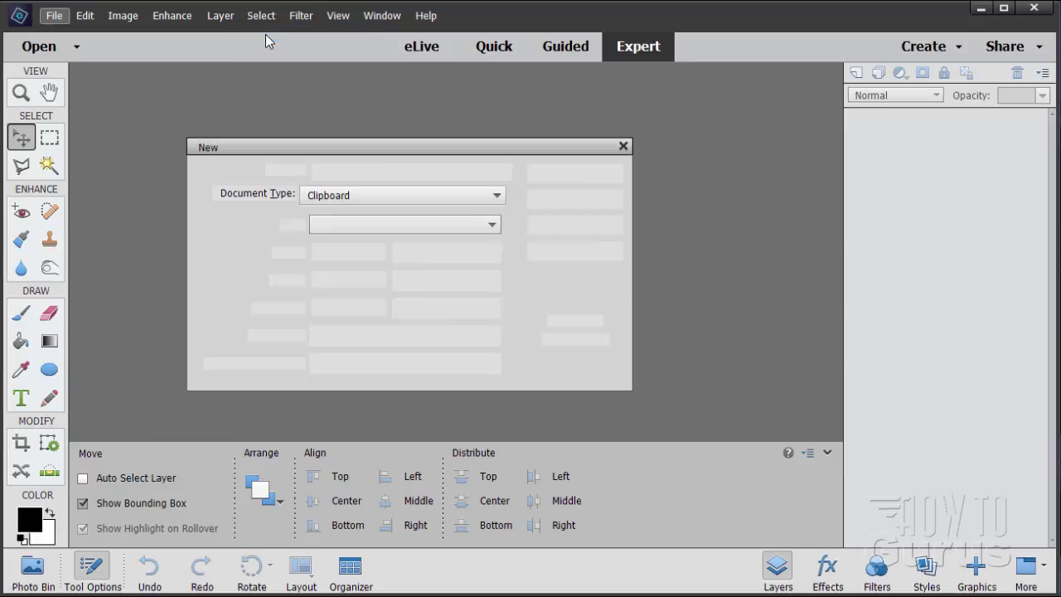
{"action": "left_click", "coordinate": [374, 194]}
{"action": "left_click", "coordinate": [365, 222]}
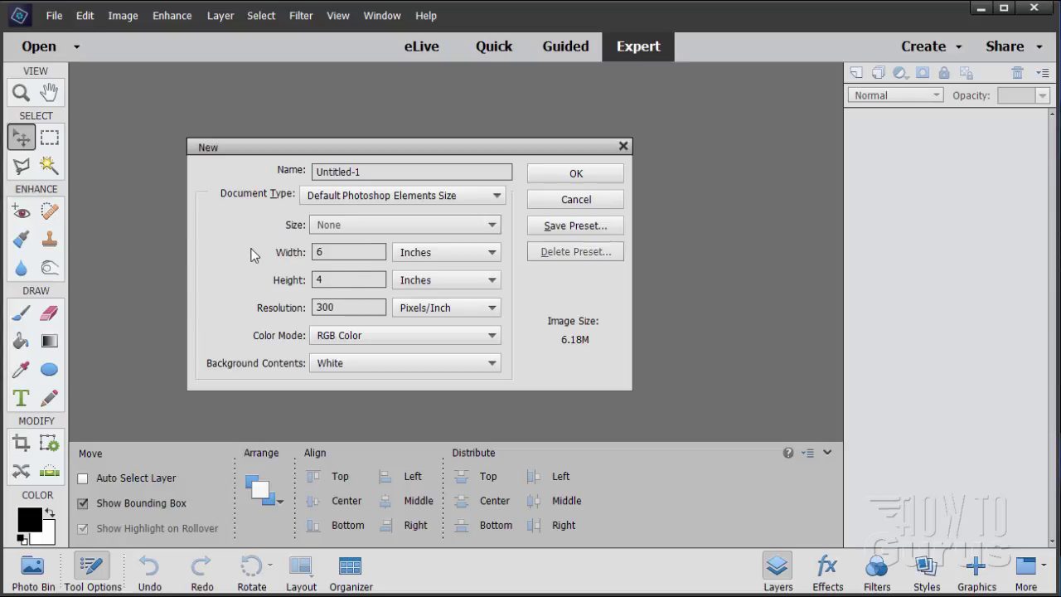
{"action": "left_click_drag", "start_coordinate": [291, 147], "coordinate": [262, 147]}
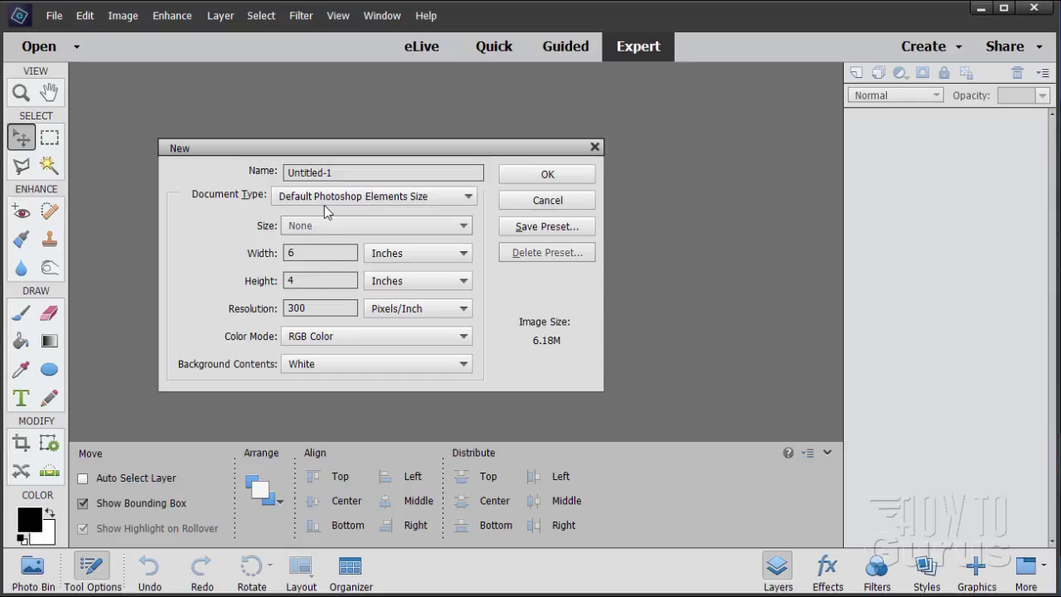
{"action": "double_click", "coordinate": [315, 309]}
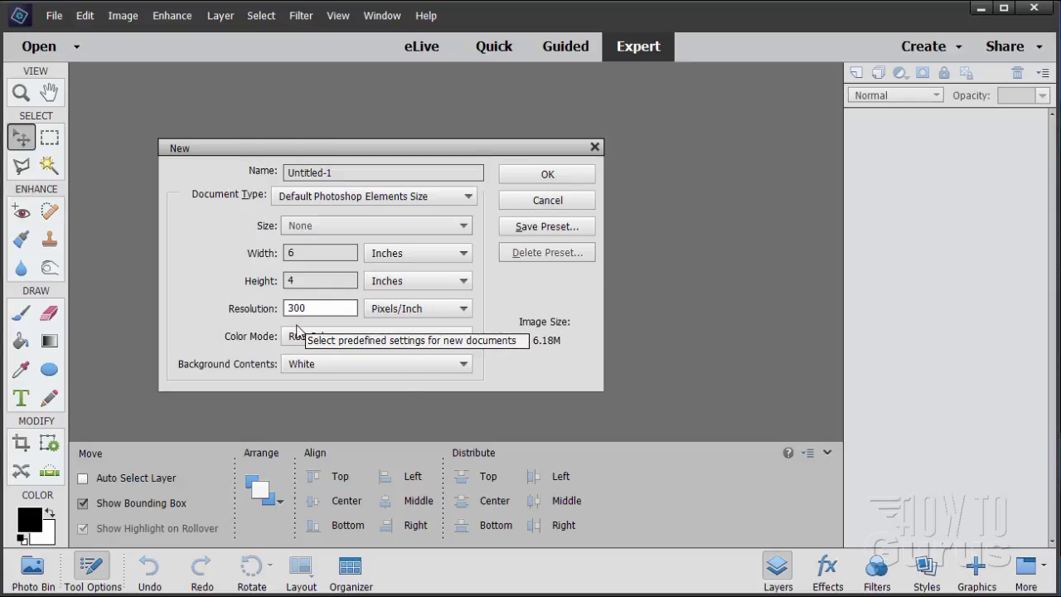
{"action": "left_click", "coordinate": [515, 174]}
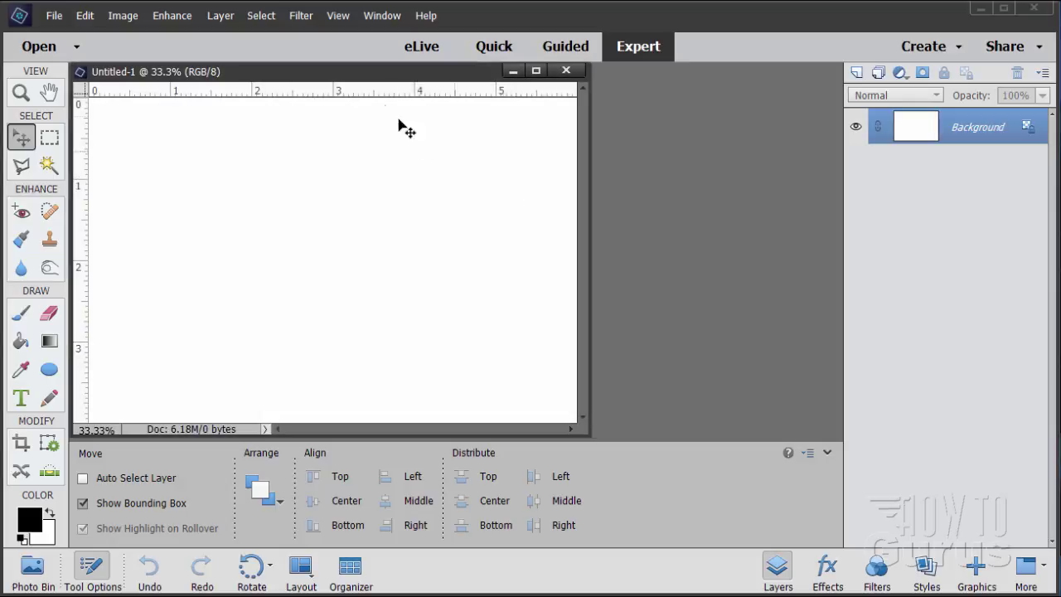
Dock the new document window and add centre guides: vertical at 3 inches and horizontal at 2 inches
{"action": "left_click_drag", "start_coordinate": [351, 80], "coordinate": [445, 68]}
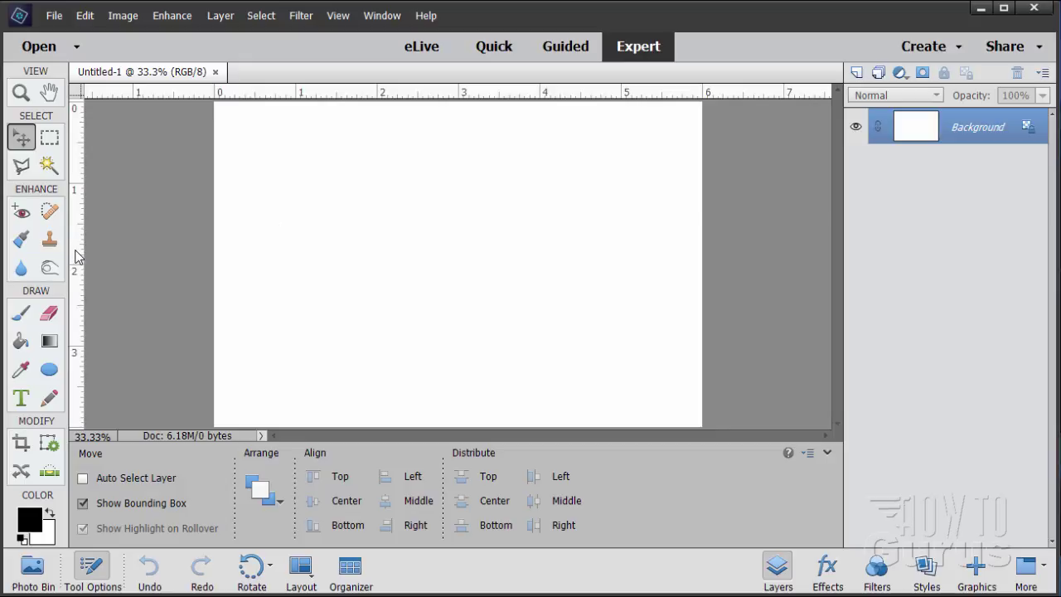
{"action": "left_click_drag", "start_coordinate": [76, 251], "coordinate": [458, 259]}
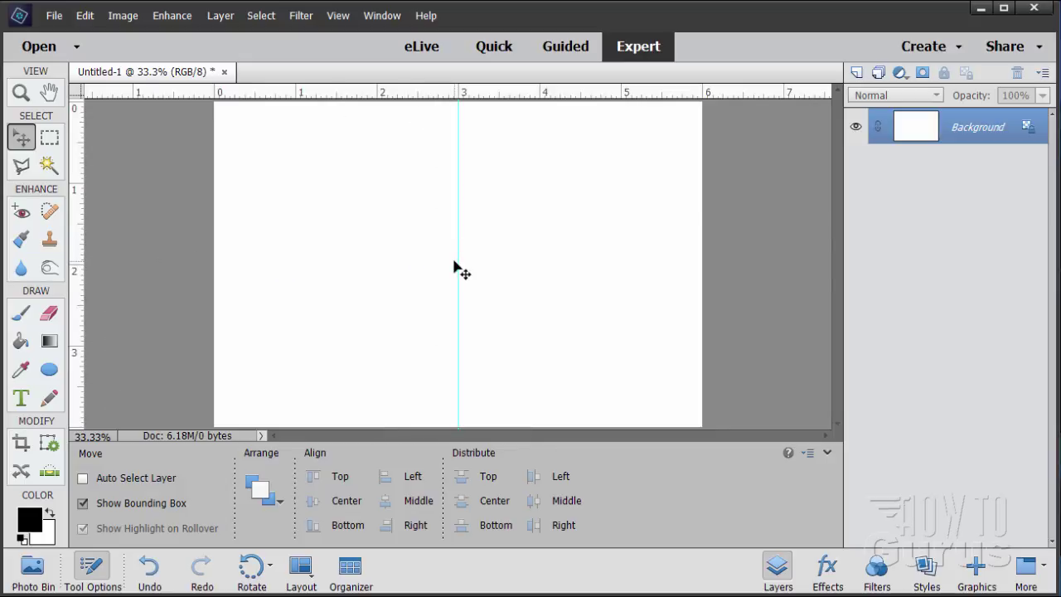
{"action": "left_click_drag", "start_coordinate": [529, 105], "coordinate": [533, 268]}
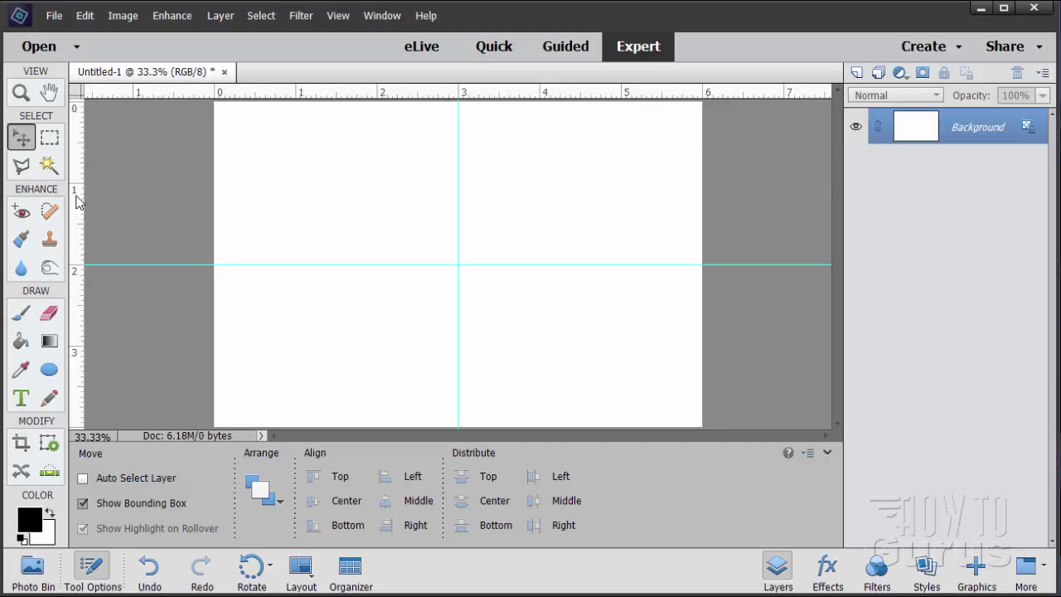
Add vertical guides at 1.5 and 4.5 inches and horizontal guides at 1 and 3 inches
{"action": "left_click_drag", "start_coordinate": [75, 201], "coordinate": [337, 201]}
{"action": "left_click_drag", "start_coordinate": [83, 229], "coordinate": [580, 229]}
{"action": "left_click", "coordinate": [334, 18]}
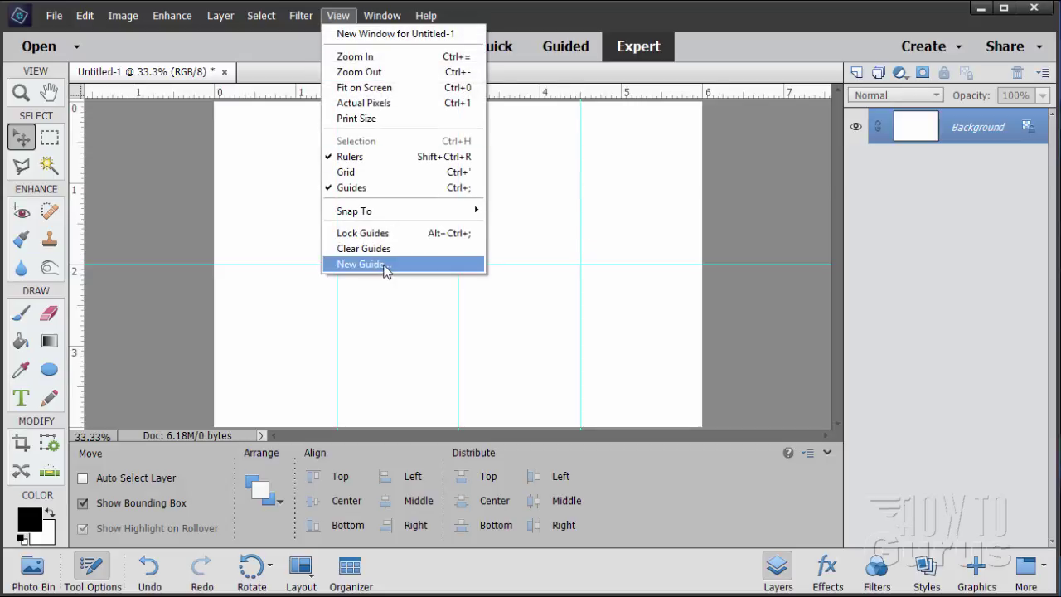
{"action": "left_click", "coordinate": [176, 159]}
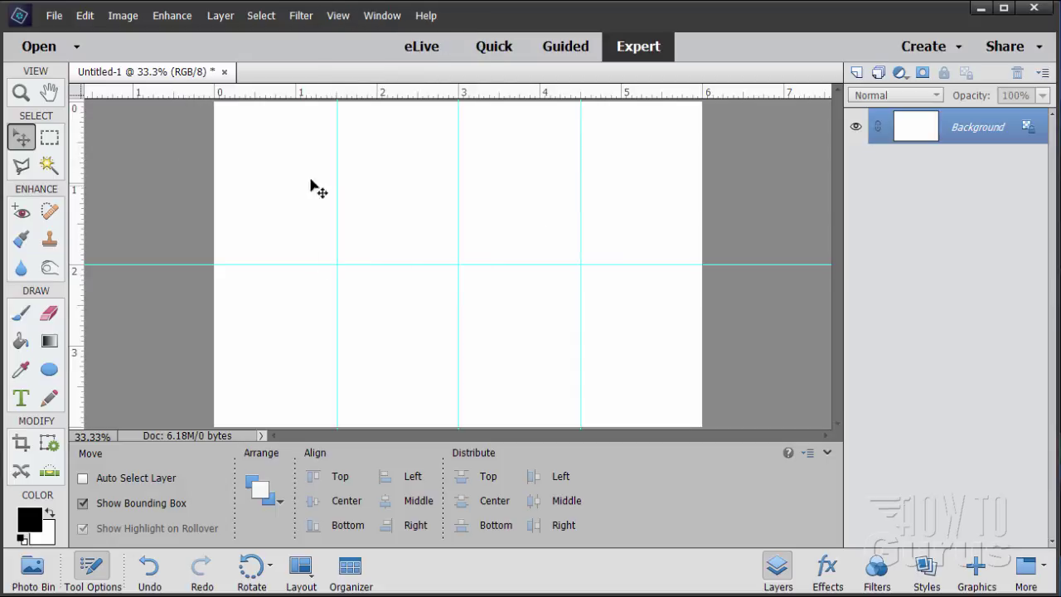
{"action": "left_click_drag", "start_coordinate": [502, 92], "coordinate": [509, 347]}
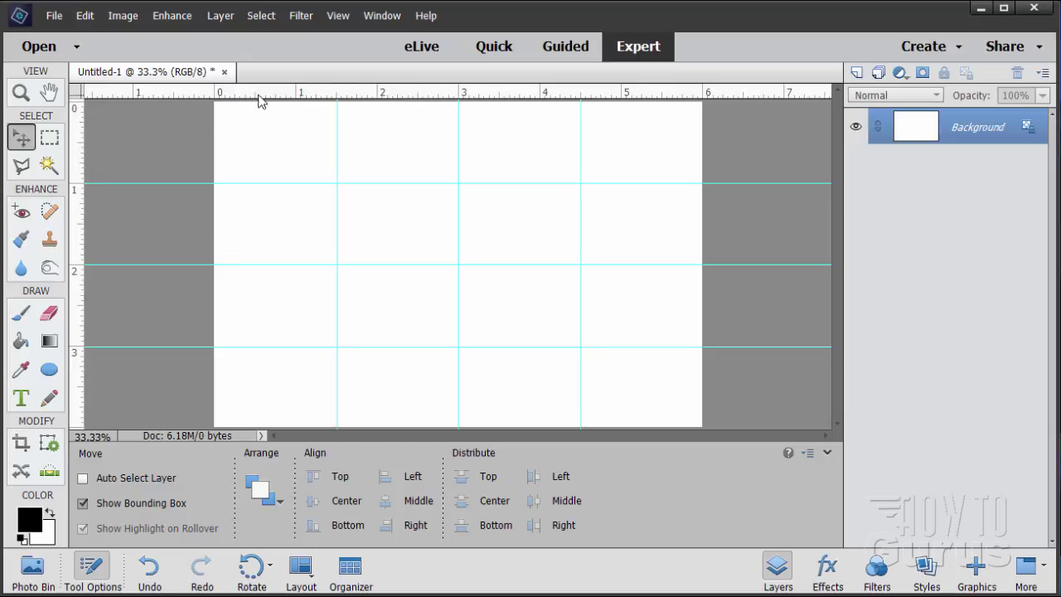
Switch the ruler units to pixels and back to inches
{"action": "right_click", "coordinate": [168, 96]}
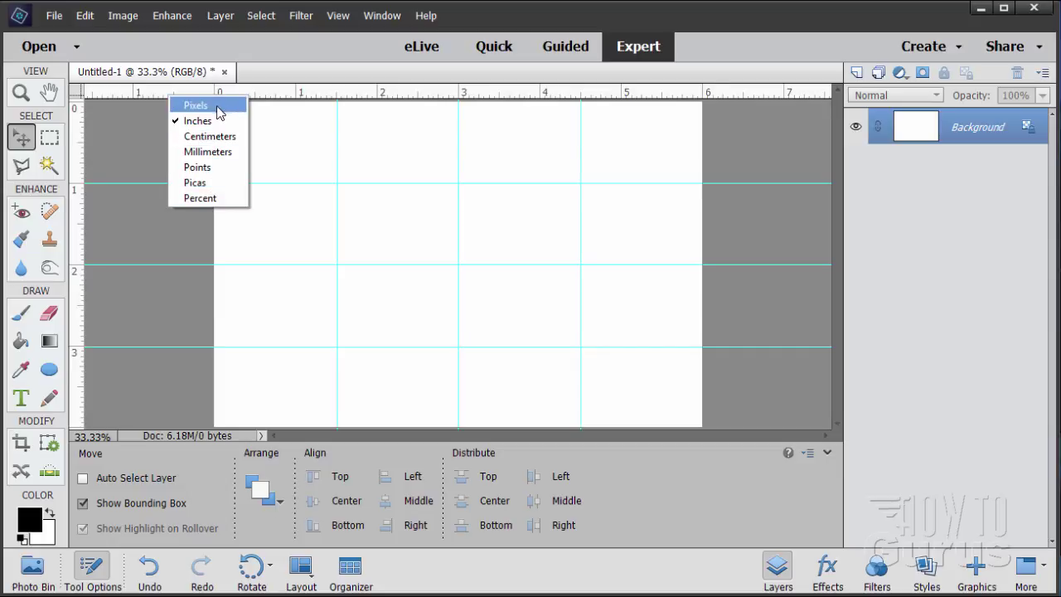
{"action": "left_click", "coordinate": [197, 121]}
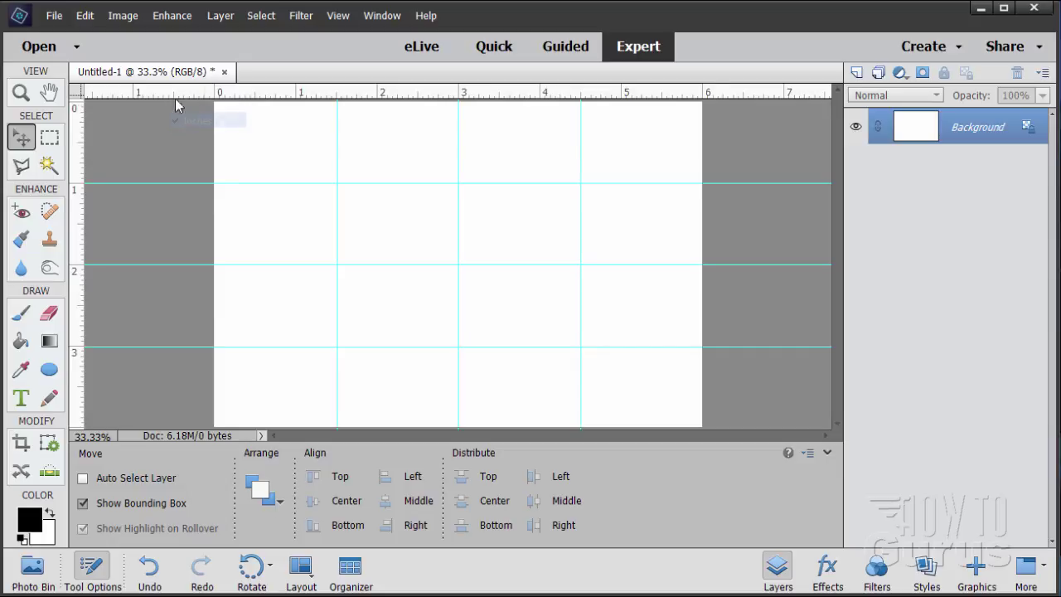
{"action": "right_click", "coordinate": [80, 209]}
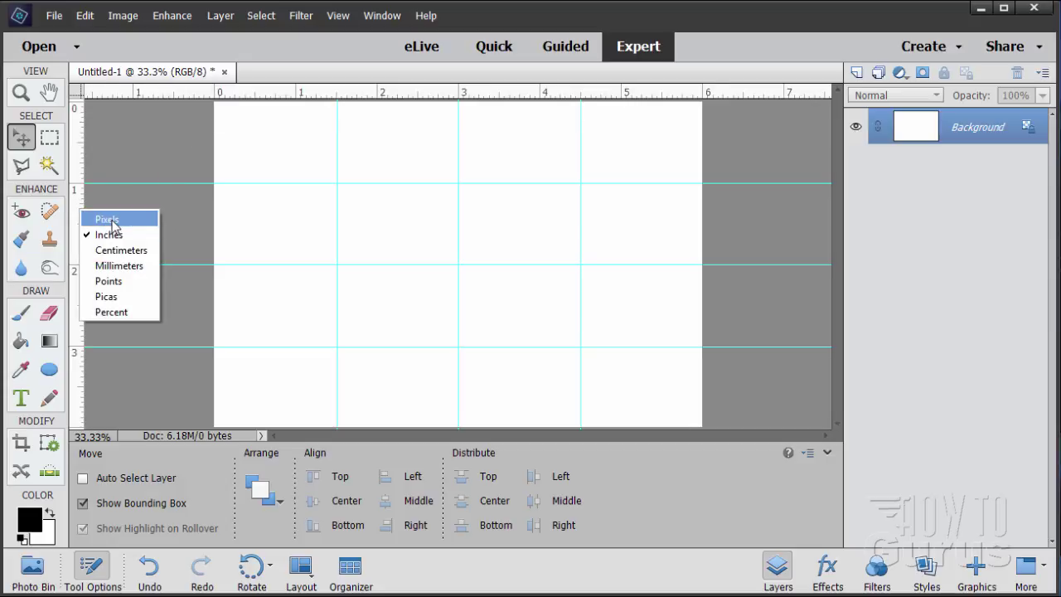
{"action": "left_click", "coordinate": [113, 221]}
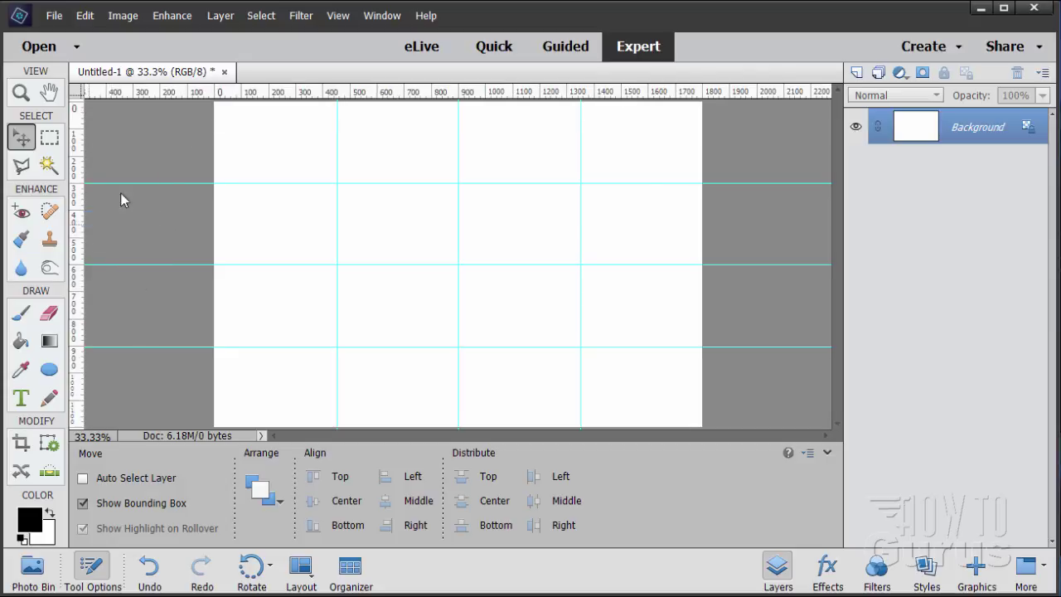
{"action": "right_click", "coordinate": [169, 90]}
{"action": "left_click", "coordinate": [167, 116]}
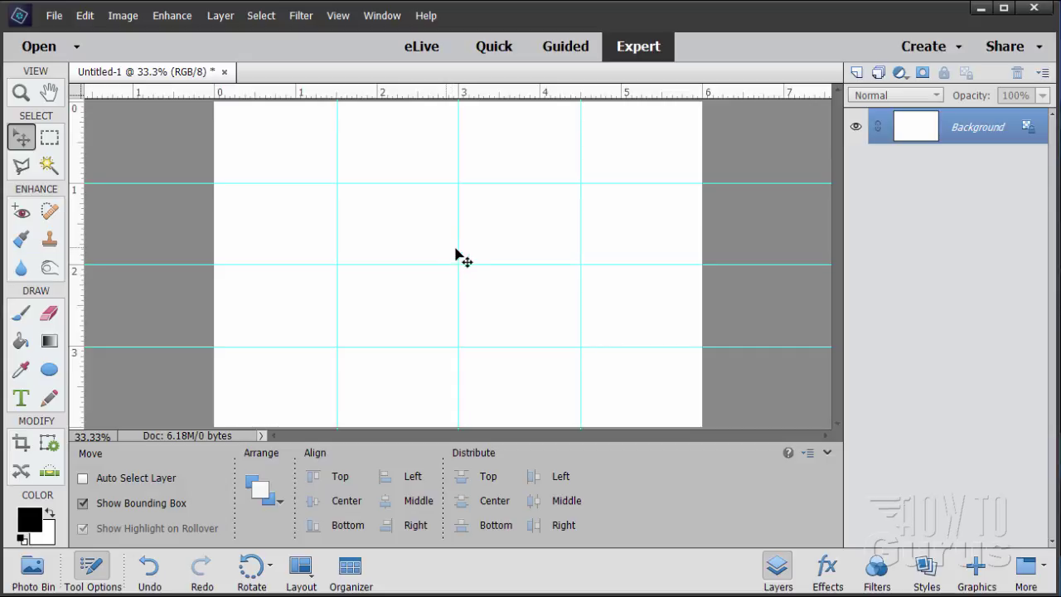
Draw a black ellipse about 3 × 2 inches centred on the page, snapped to the outer vertical and horizontal guides
{"action": "left_click", "coordinate": [50, 371]}
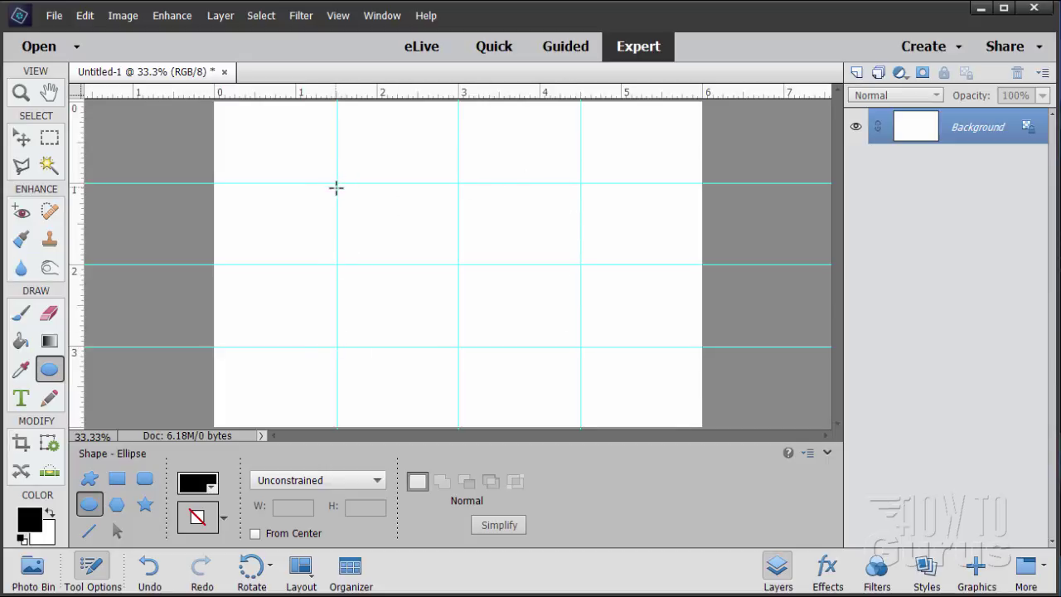
{"action": "left_click_drag", "start_coordinate": [337, 182], "coordinate": [581, 348]}
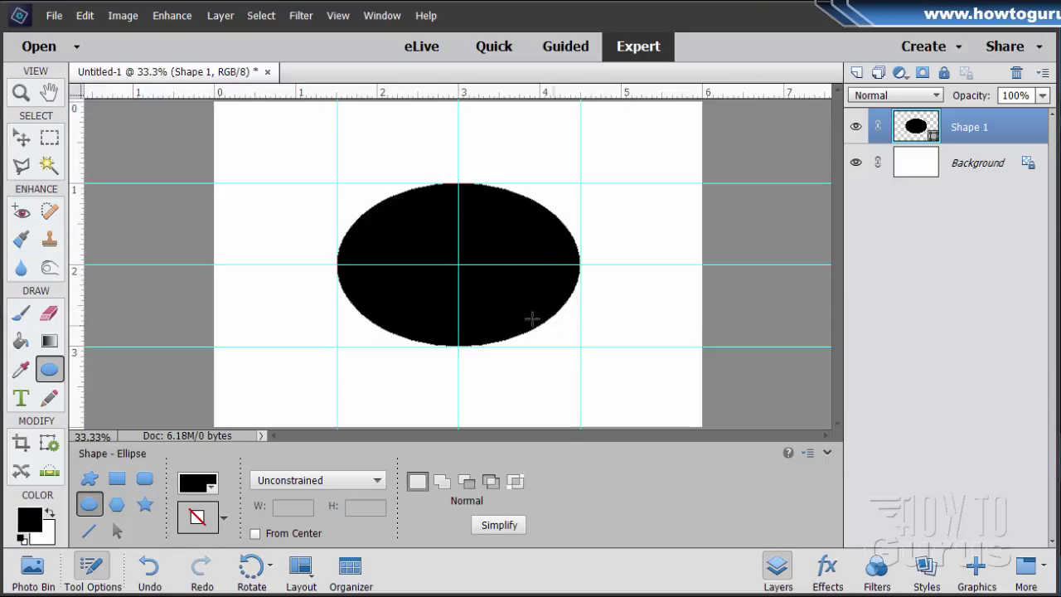
{"action": "left_click", "coordinate": [337, 18]}
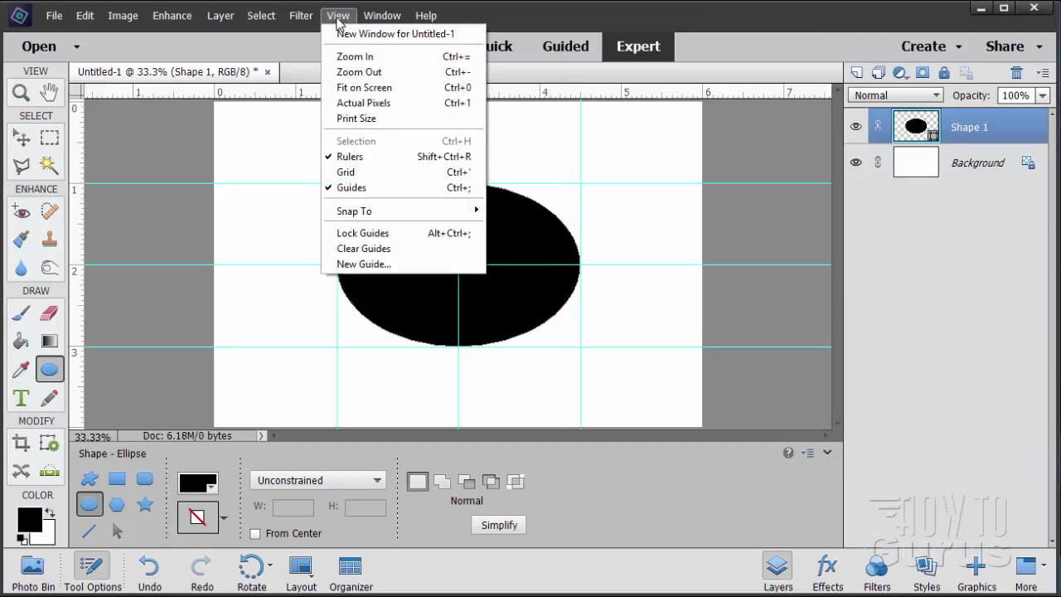
{"action": "mouse_move", "coordinate": [384, 213]}
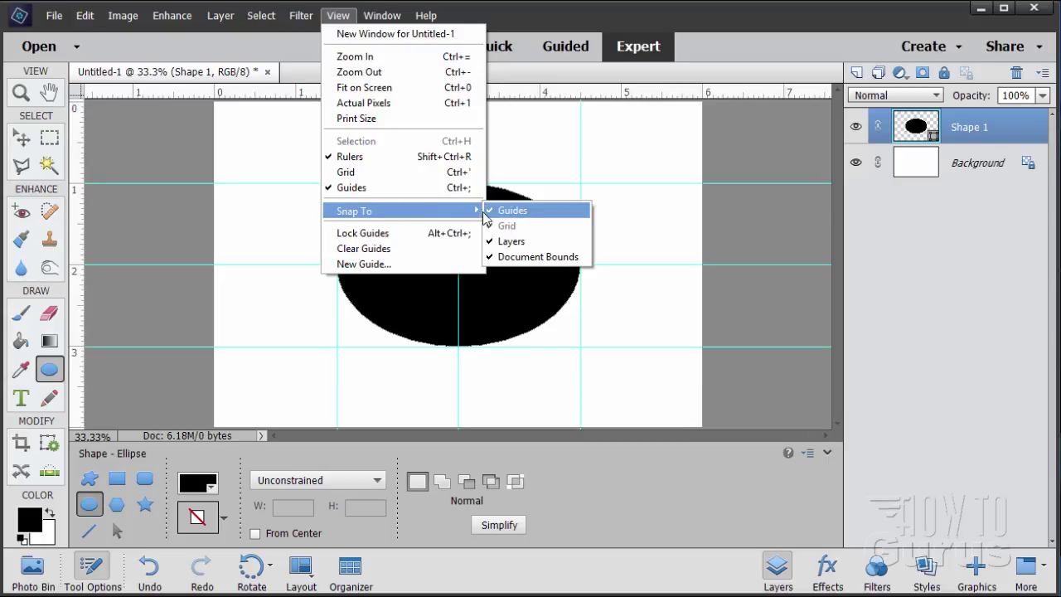
{"action": "left_click", "coordinate": [698, 78]}
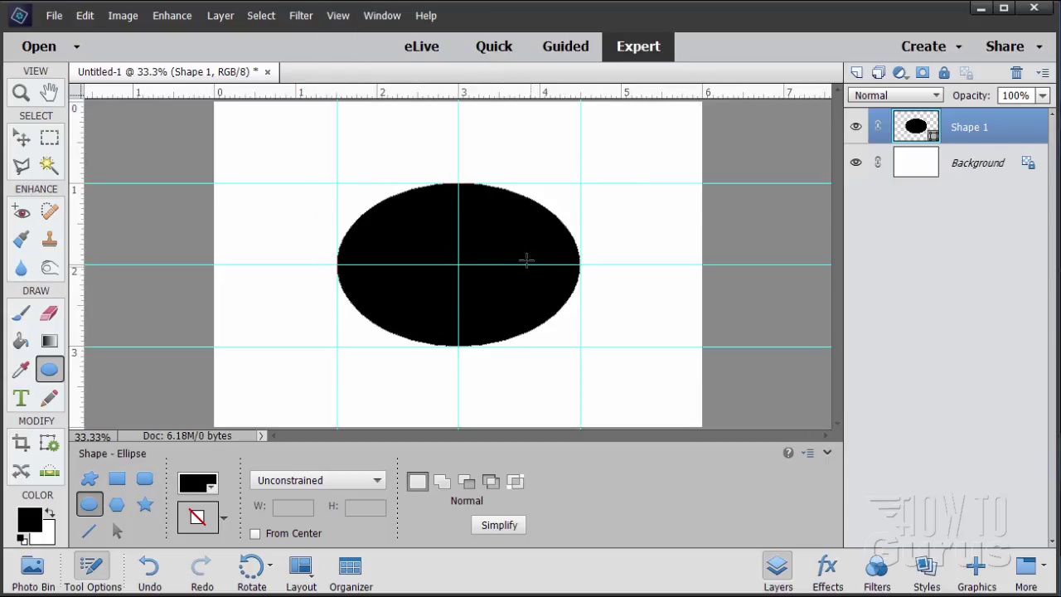
Duplicate the Shape 1 ellipse twice, placing one copy in the page's upper-left corner and the other in the upper-right corner
{"action": "key", "text": "v"}
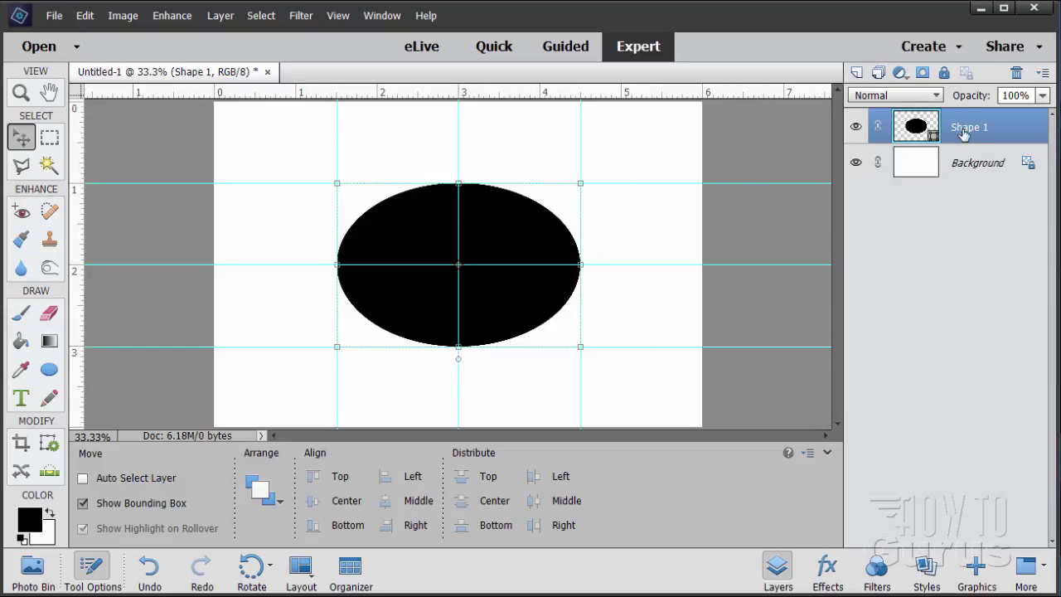
{"action": "left_click_drag", "start_coordinate": [926, 131], "coordinate": [857, 72]}
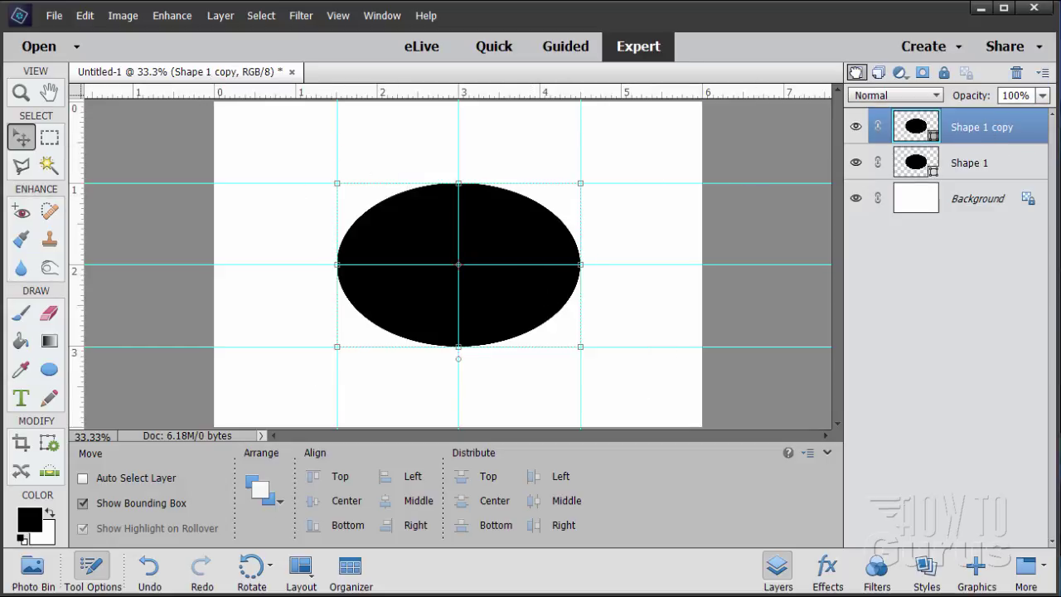
{"action": "left_click_drag", "start_coordinate": [484, 295], "coordinate": [362, 213]}
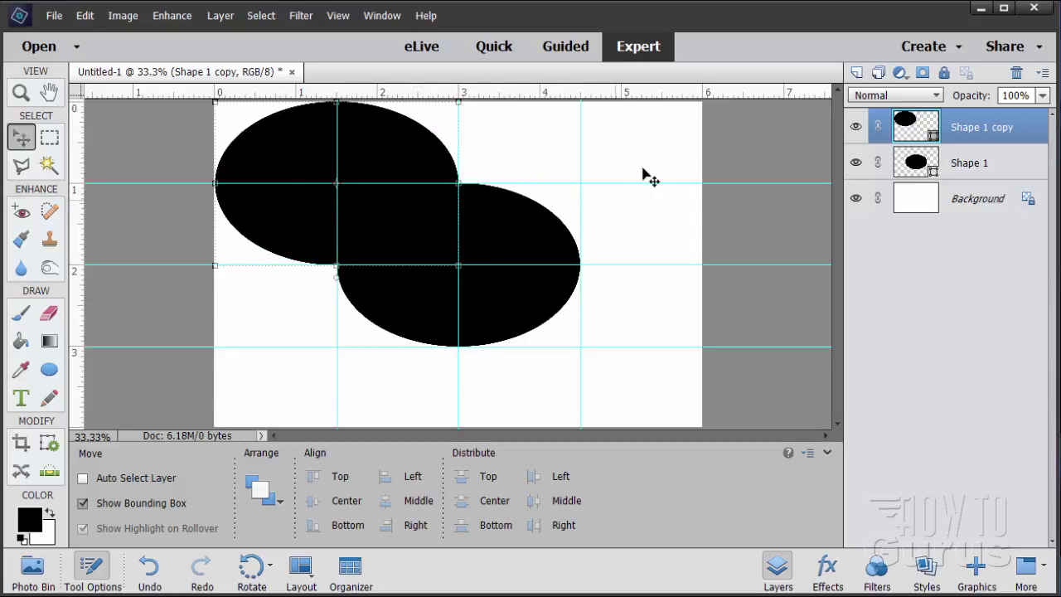
{"action": "left_click", "coordinate": [910, 169]}
{"action": "left_click_drag", "start_coordinate": [904, 161], "coordinate": [857, 73]}
{"action": "left_click_drag", "start_coordinate": [475, 282], "coordinate": [596, 200]}
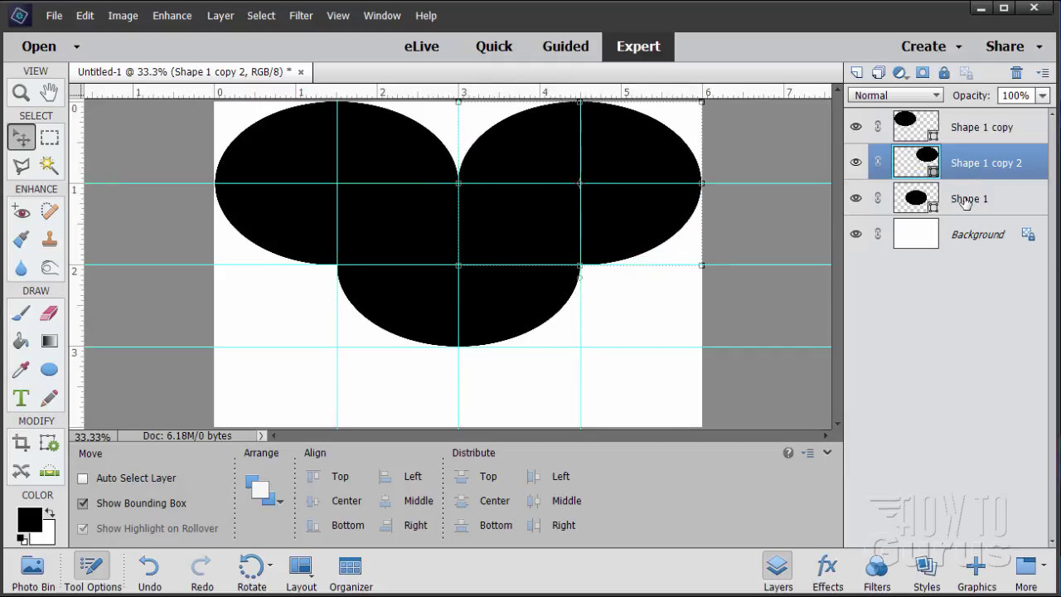
Place two more copies of the centre ellipse in the page's lower corners and move Shape 1 to the top of the layer stack
{"action": "left_click", "coordinate": [962, 203]}
{"action": "left_click_drag", "start_coordinate": [921, 203], "coordinate": [856, 73]}
{"action": "left_click_drag", "start_coordinate": [507, 291], "coordinate": [385, 373]}
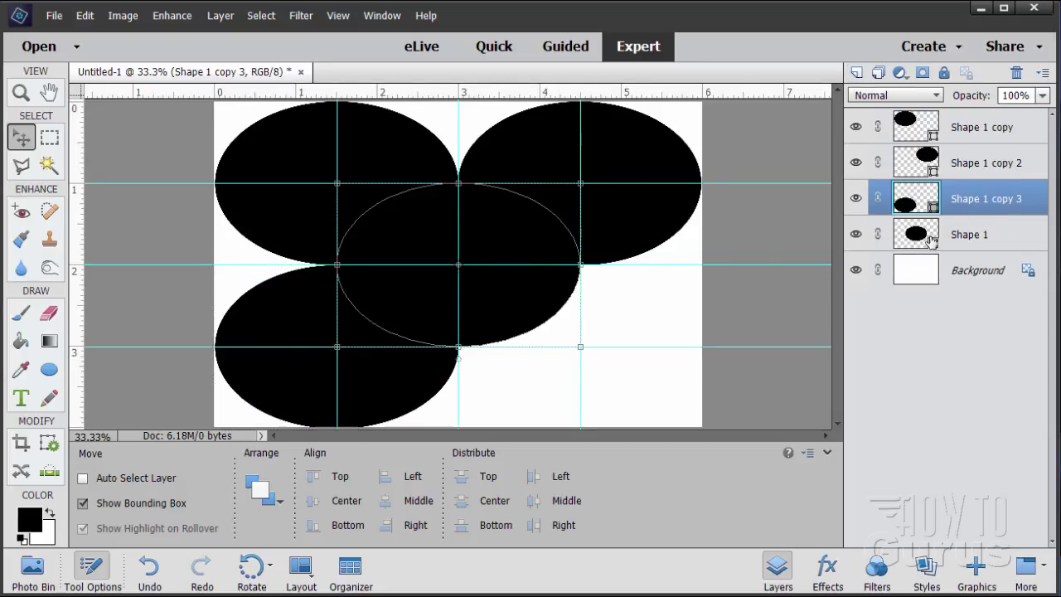
{"action": "left_click_drag", "start_coordinate": [916, 234], "coordinate": [857, 72]}
{"action": "left_click_drag", "start_coordinate": [513, 290], "coordinate": [635, 372]}
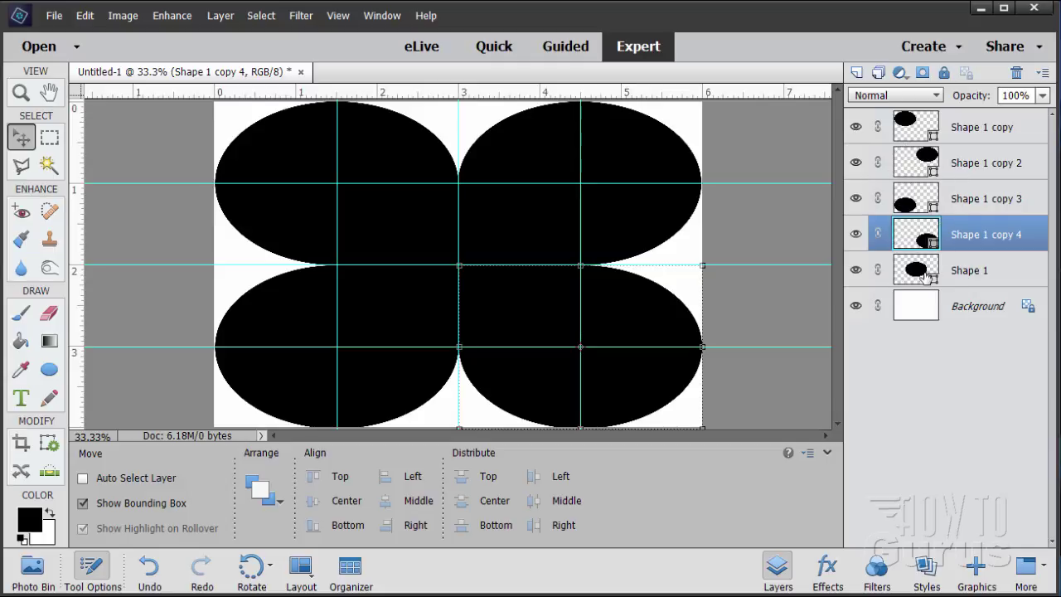
{"action": "left_click", "coordinate": [967, 276]}
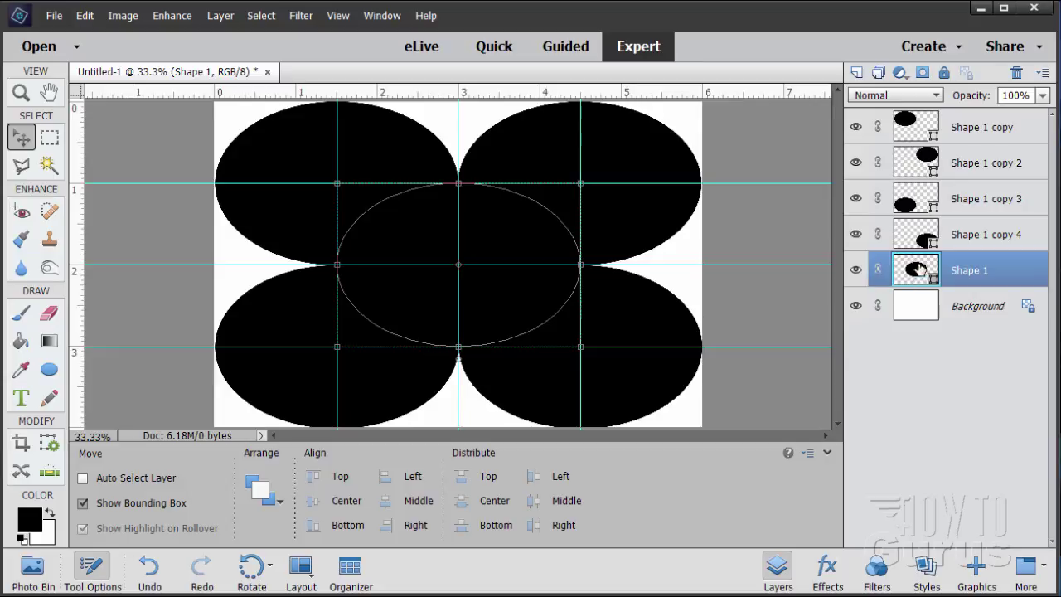
{"action": "left_click_drag", "start_coordinate": [961, 276], "coordinate": [951, 110]}
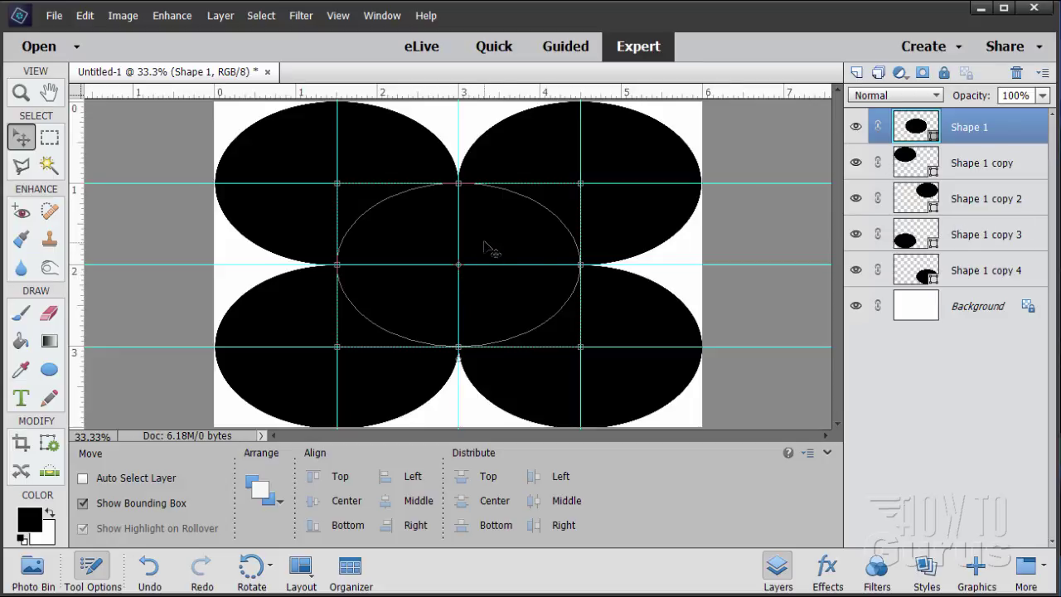
Place calico-06.JPG from the Calico folder above the Shape 1 layer
{"action": "left_click", "coordinate": [51, 17]}
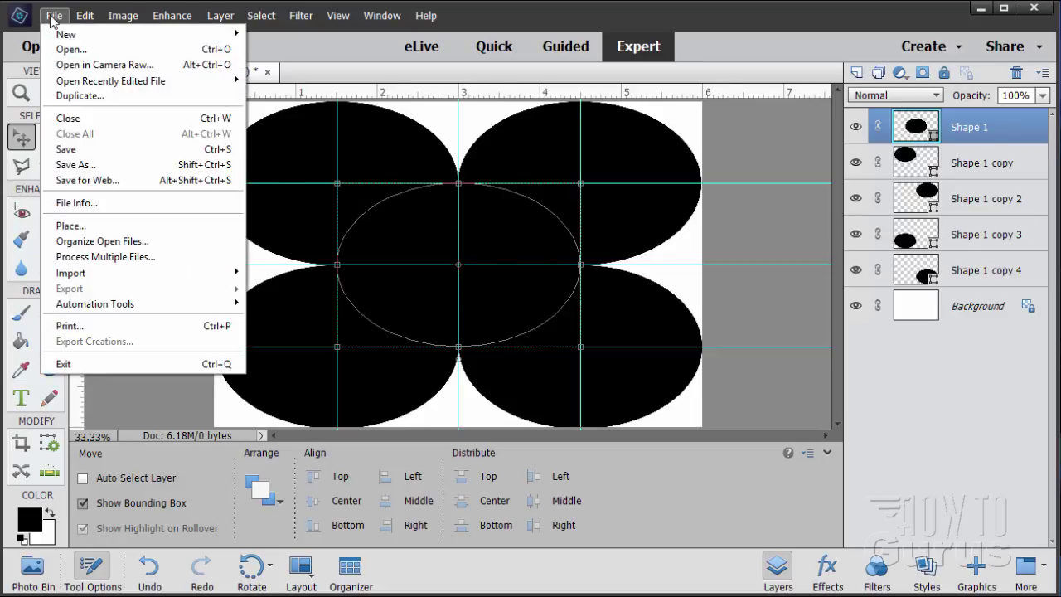
{"action": "left_click", "coordinate": [73, 225]}
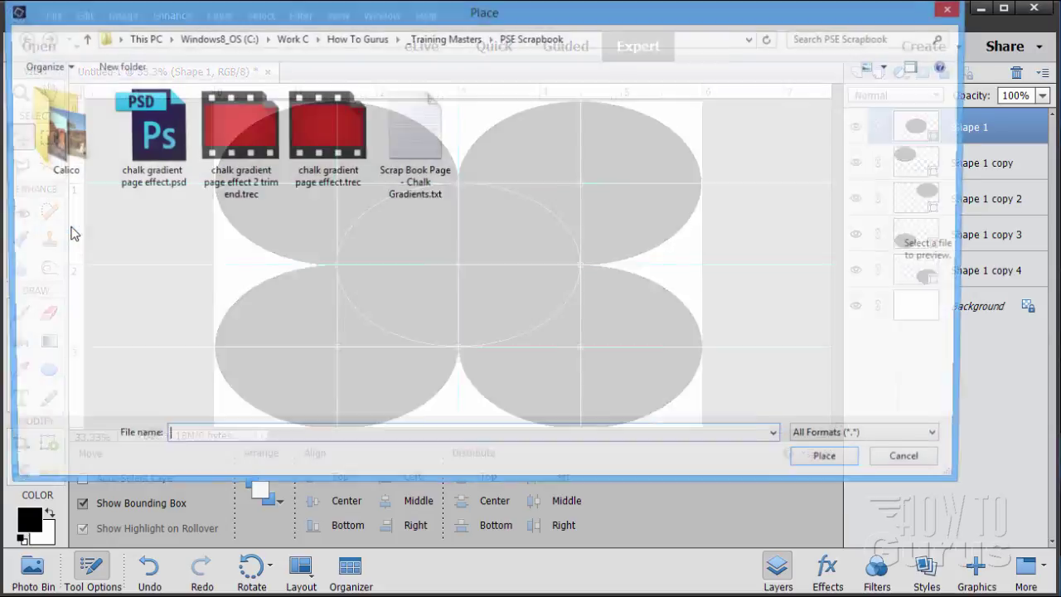
{"action": "double_click", "coordinate": [60, 169]}
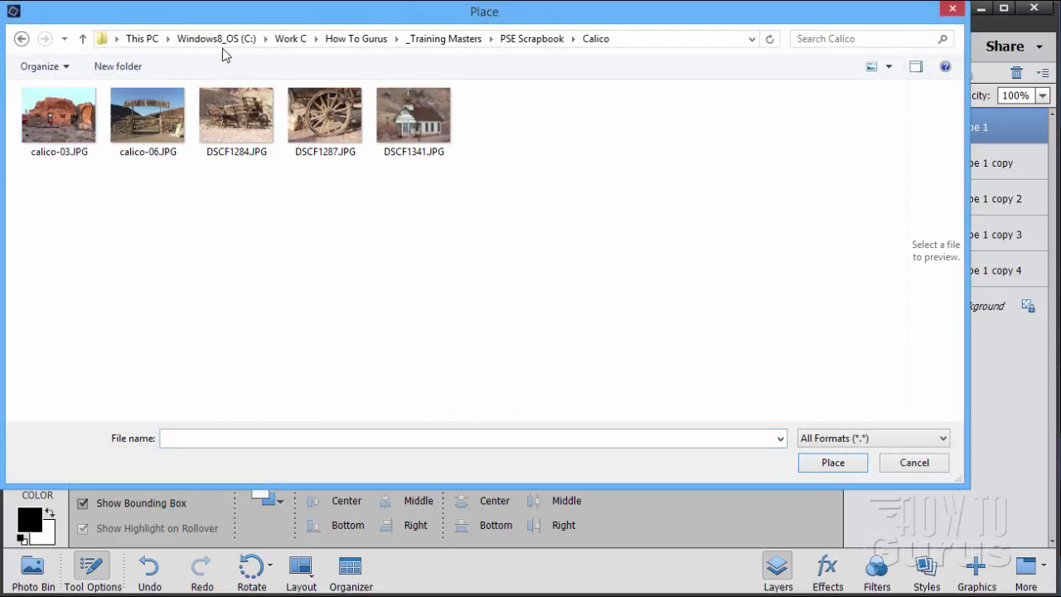
{"action": "left_click_drag", "start_coordinate": [216, 20], "coordinate": [263, 103]}
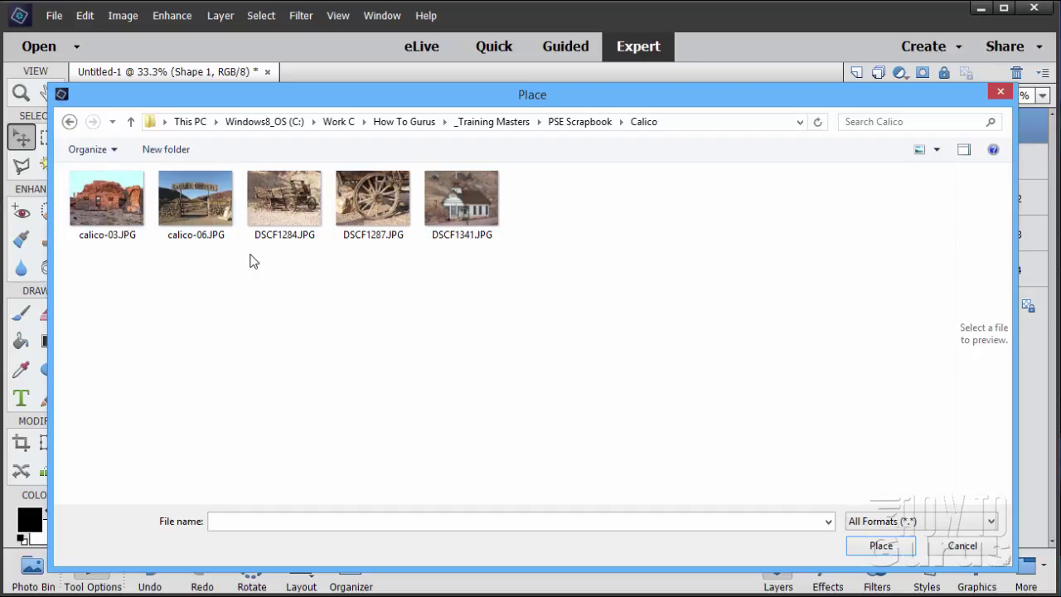
{"action": "left_click_drag", "start_coordinate": [391, 101], "coordinate": [406, 245]}
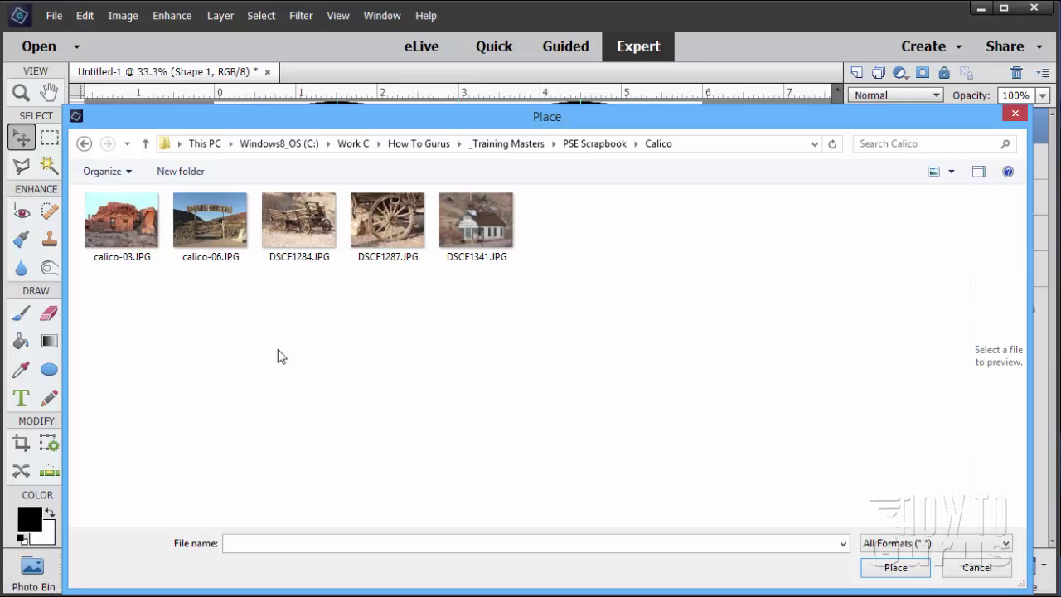
{"action": "left_click", "coordinate": [227, 236]}
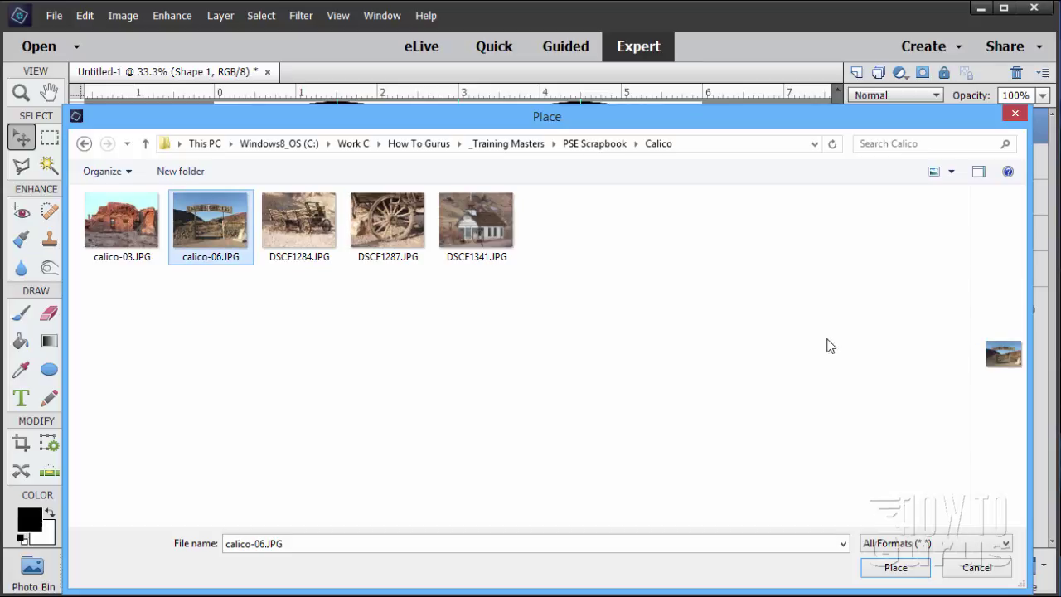
{"action": "left_click", "coordinate": [895, 567]}
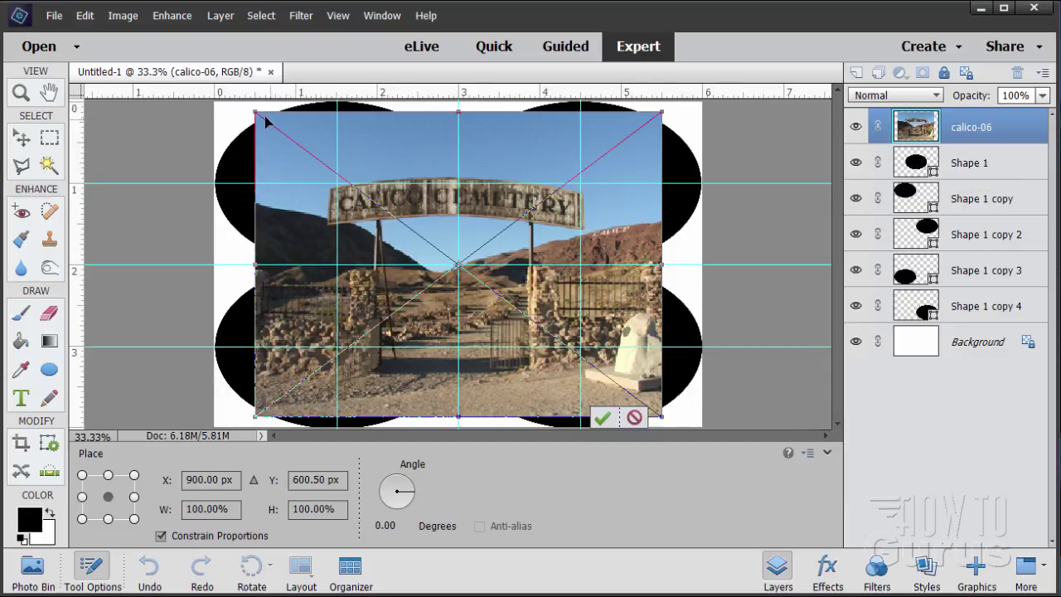
Scale the calico-06 photo to about 60% between the outer vertical guides, nudge it down over the centre ellipse, and commit the placement
{"action": "left_click_drag", "start_coordinate": [258, 119], "coordinate": [337, 175]}
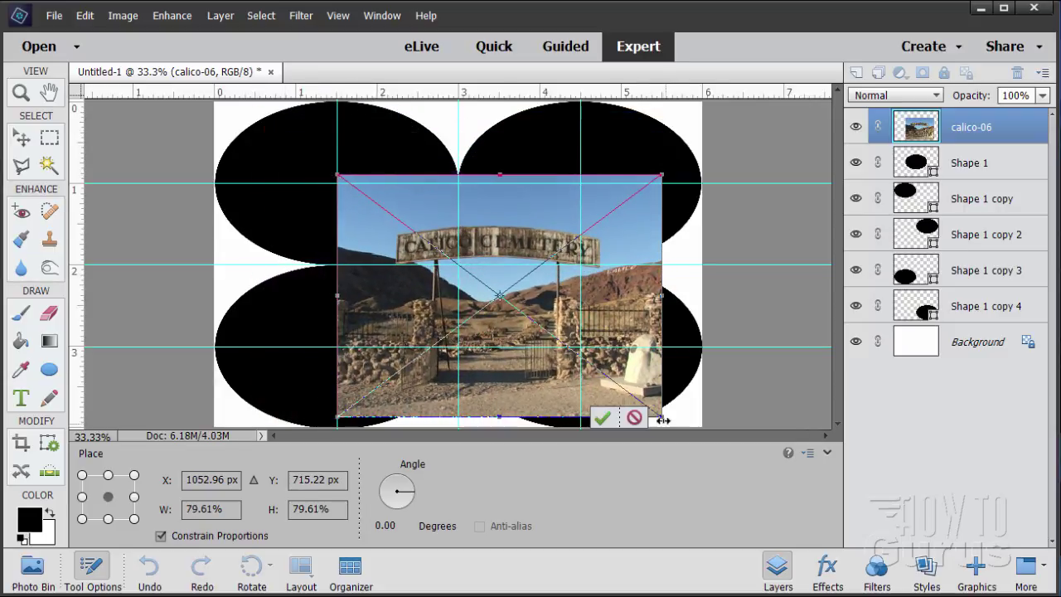
{"action": "left_click_drag", "start_coordinate": [661, 418], "coordinate": [579, 357]}
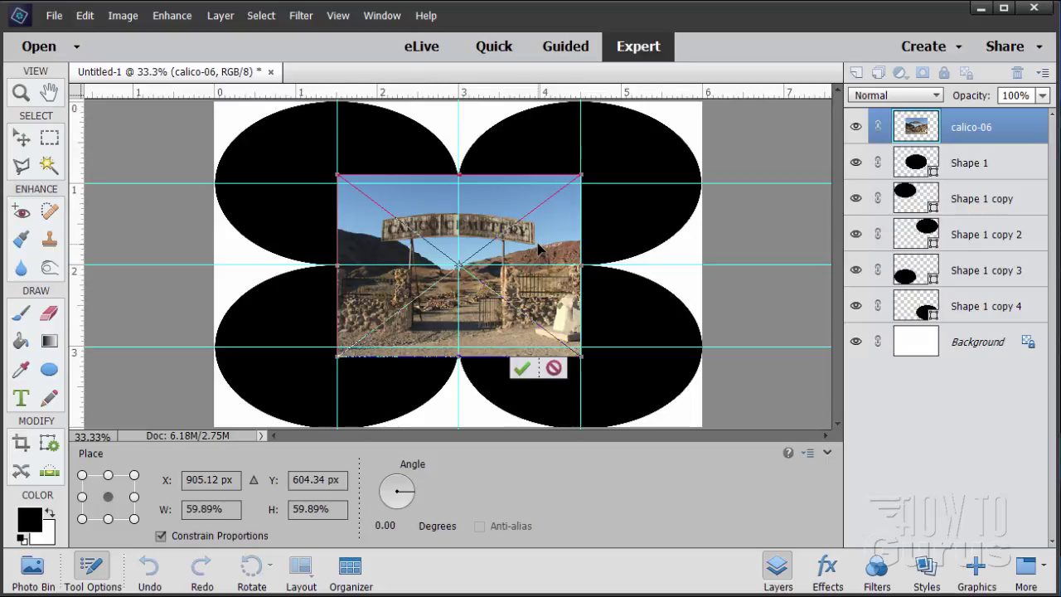
{"action": "key", "text": "Down"}
{"action": "key", "text": "Down"}
{"action": "key", "text": "Down"}
{"action": "key", "text": "Down"}
{"action": "key", "text": "Down"}
{"action": "key", "text": "Down"}
{"action": "key", "text": "Down"}
{"action": "key", "text": "Down"}
{"action": "key", "text": "Down"}
{"action": "key", "text": "Down"}
{"action": "key", "text": "Down"}
{"action": "key", "text": "Down"}
{"action": "key", "text": "Down"}
{"action": "key", "text": "Down"}
{"action": "key", "text": "Down"}
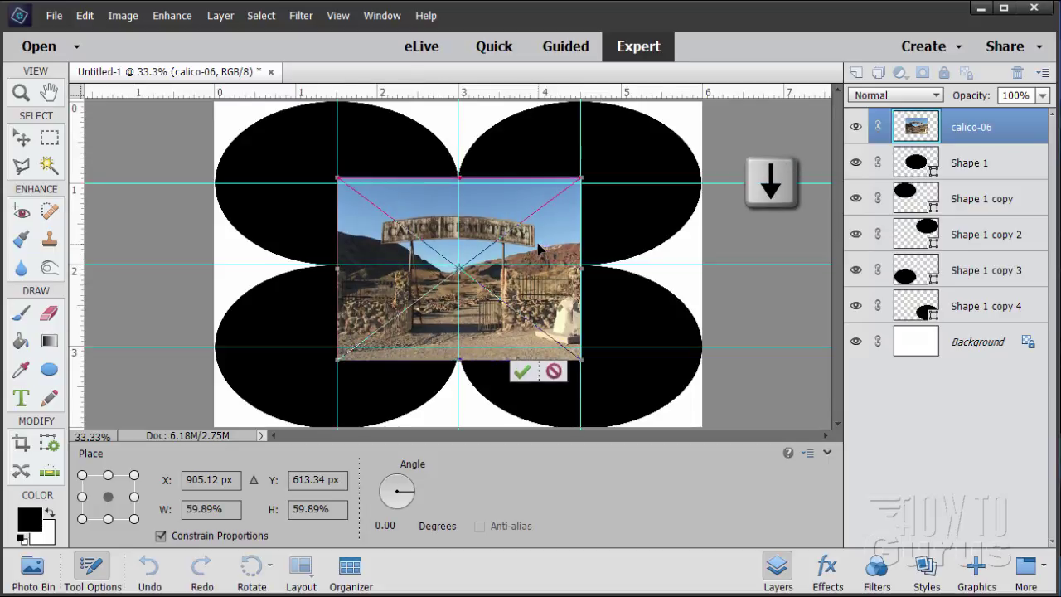
{"action": "key", "text": "Down"}
{"action": "key", "text": "Down"}
{"action": "key", "text": "Down"}
{"action": "key", "text": "Down"}
{"action": "key", "text": "Down"}
{"action": "key", "text": "Down"}
{"action": "key", "text": "Down"}
{"action": "key", "text": "Down"}
{"action": "key", "text": "Down"}
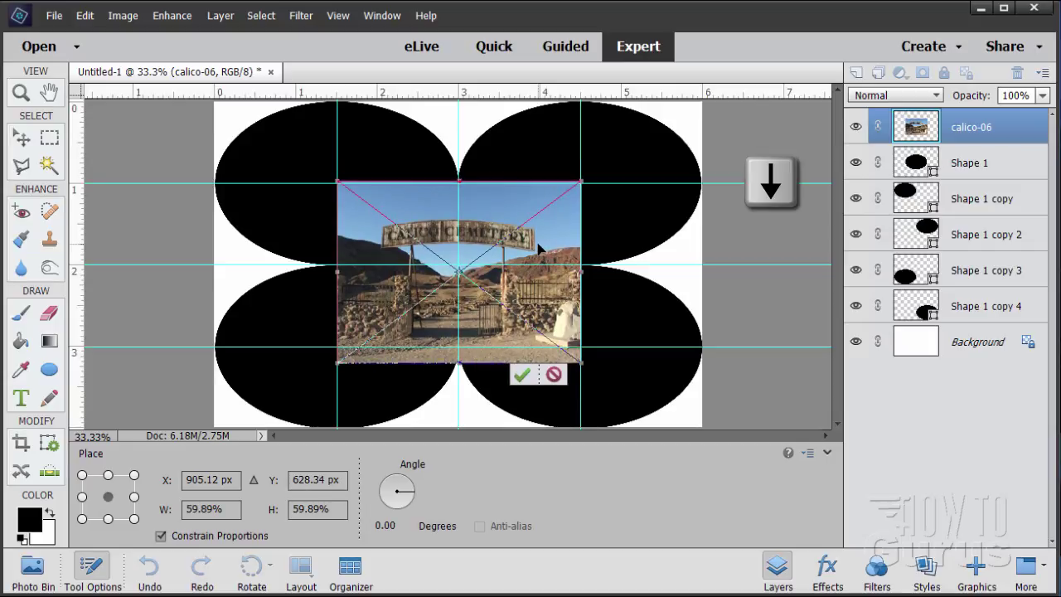
{"action": "key", "text": "Up"}
{"action": "key", "text": "Up"}
{"action": "key", "text": "Up"}
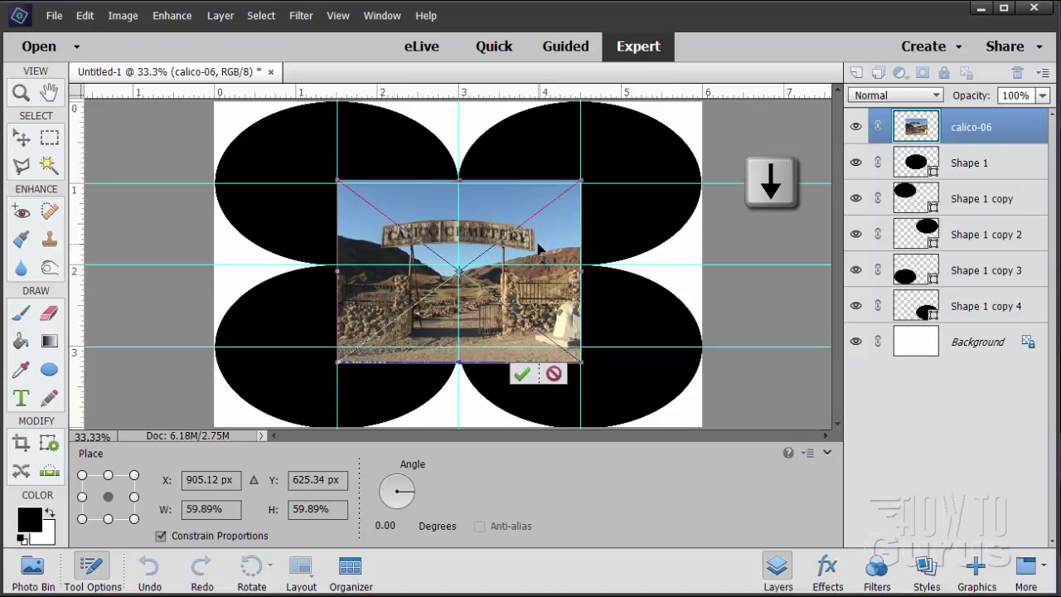
{"action": "left_click", "coordinate": [529, 375]}
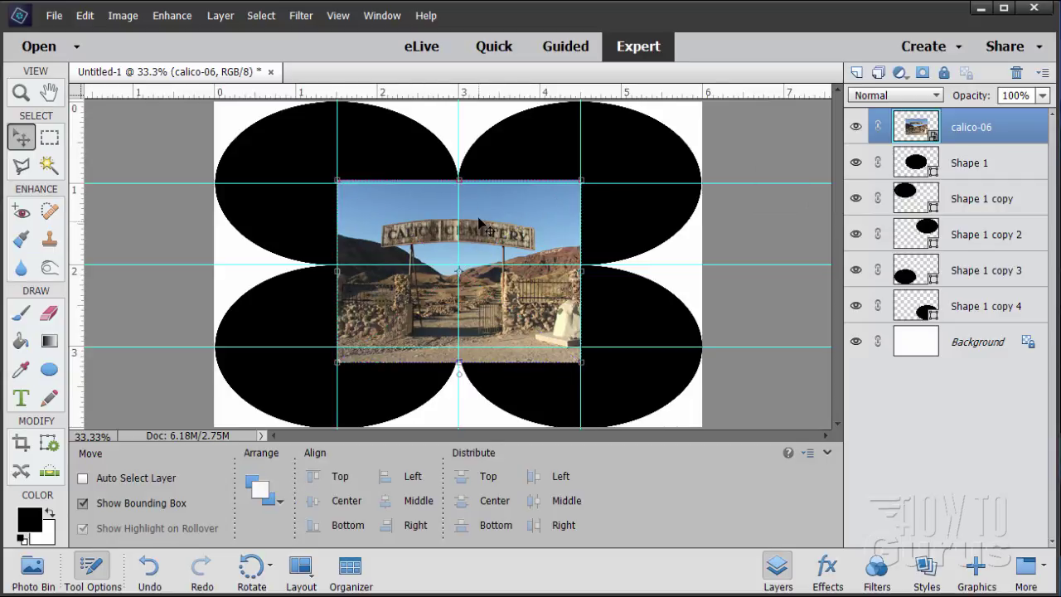
Mask the calico-06 photo with a selection loaded from the Shape 1 ellipse, and hide both layers
{"action": "left_click", "coordinate": [949, 164]}
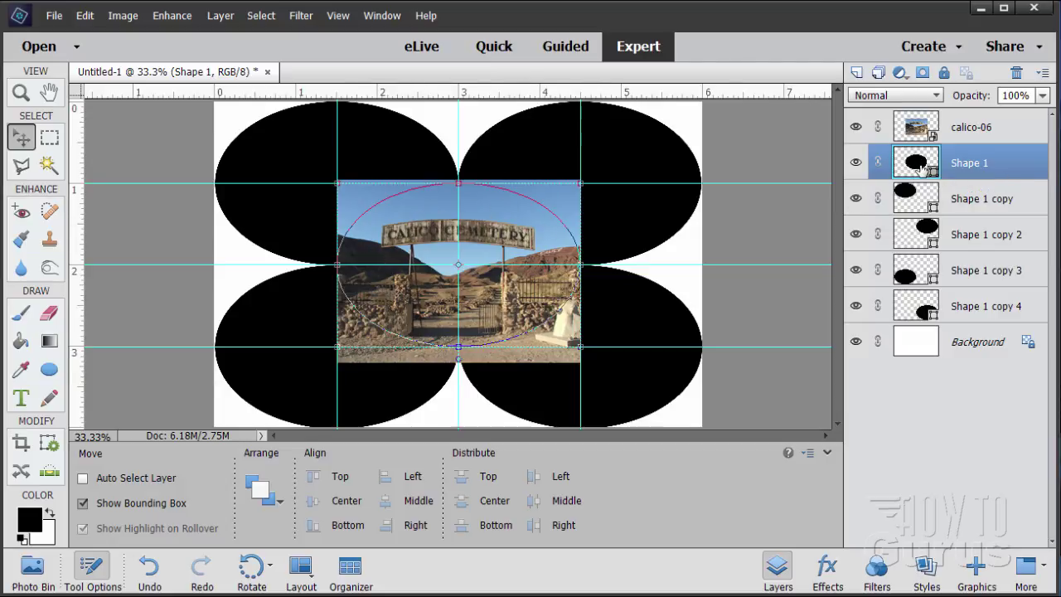
{"action": "key", "text": "ctrl"}
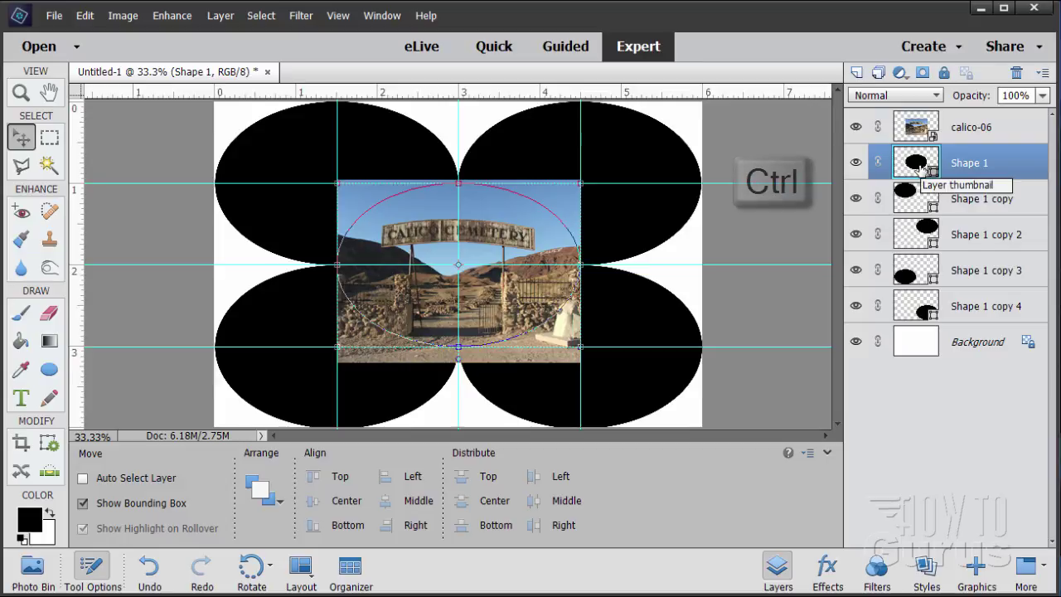
{"action": "left_click", "coordinate": [917, 165], "text": "ctrl"}
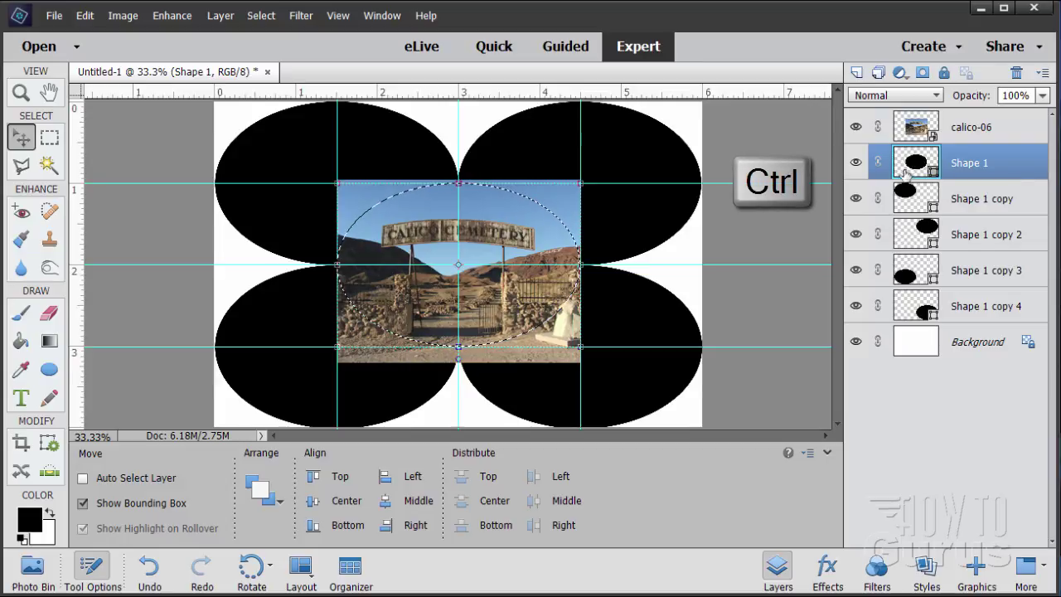
{"action": "left_click", "coordinate": [967, 131]}
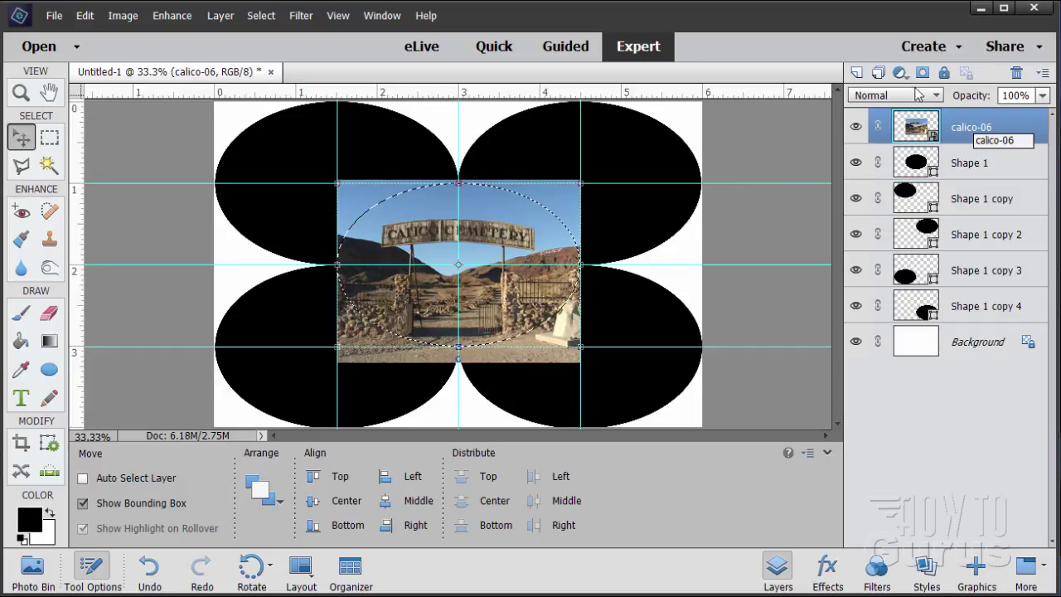
{"action": "left_click", "coordinate": [922, 74]}
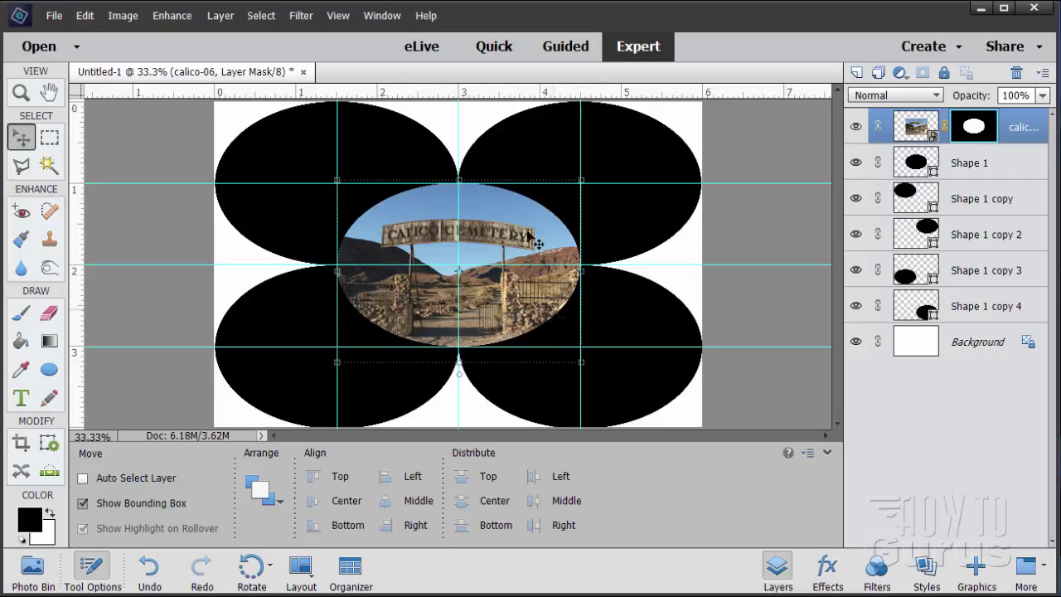
{"action": "left_click", "coordinate": [856, 129]}
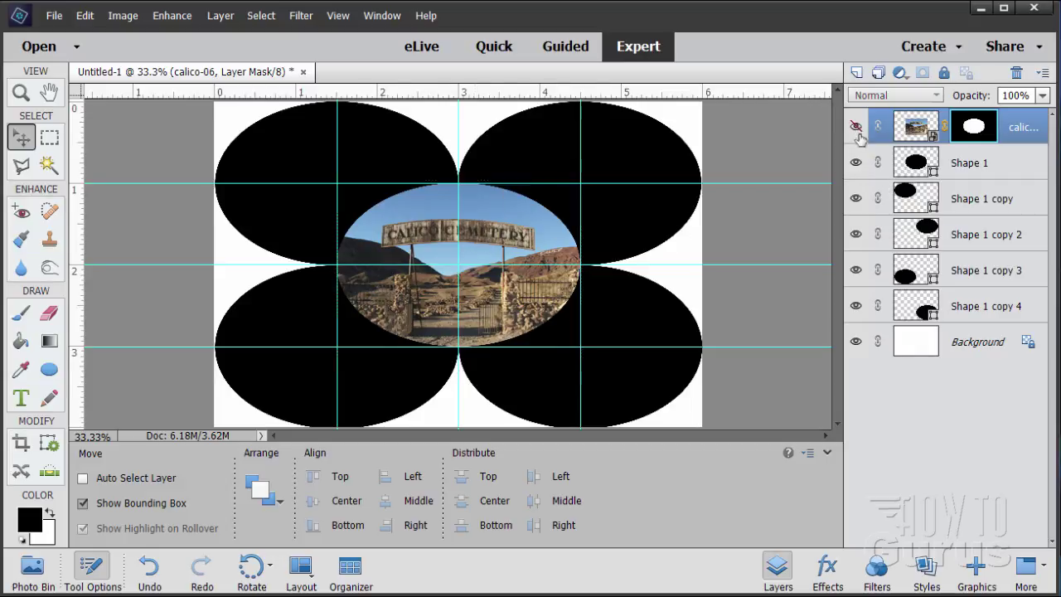
{"action": "left_click", "coordinate": [856, 162]}
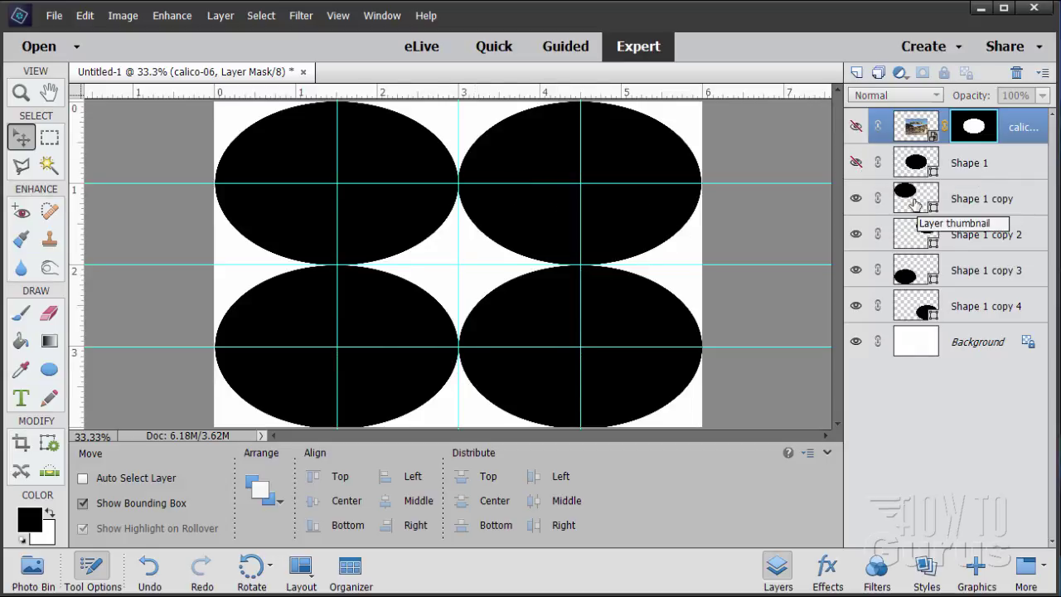
Place DSCF1341.JPG from the Calico folder directly above the Shape 1 copy layer
{"action": "left_click", "coordinate": [914, 205]}
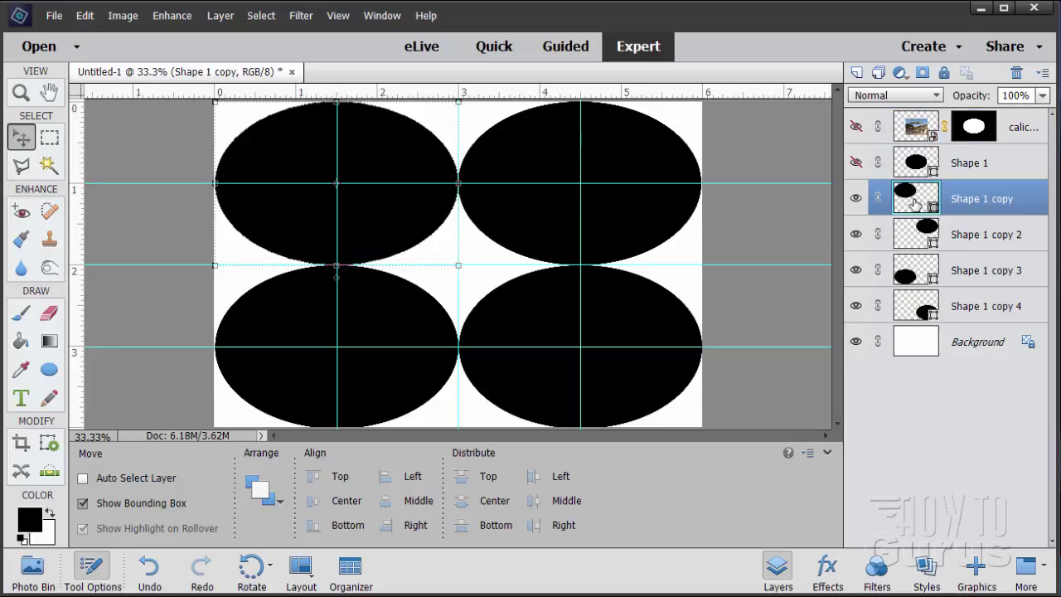
{"action": "left_click", "coordinate": [54, 15]}
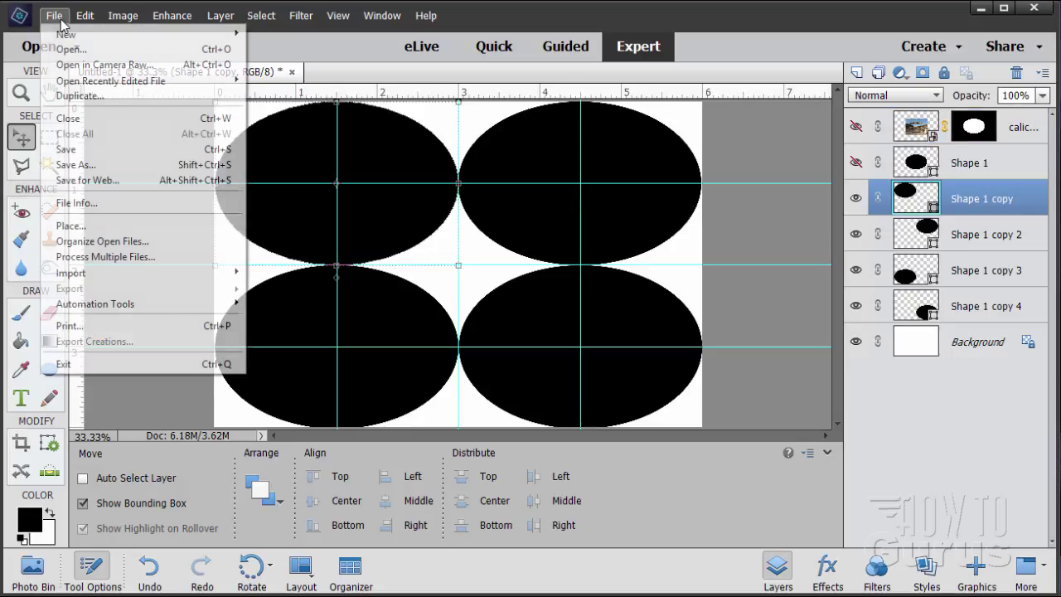
{"action": "left_click", "coordinate": [86, 230]}
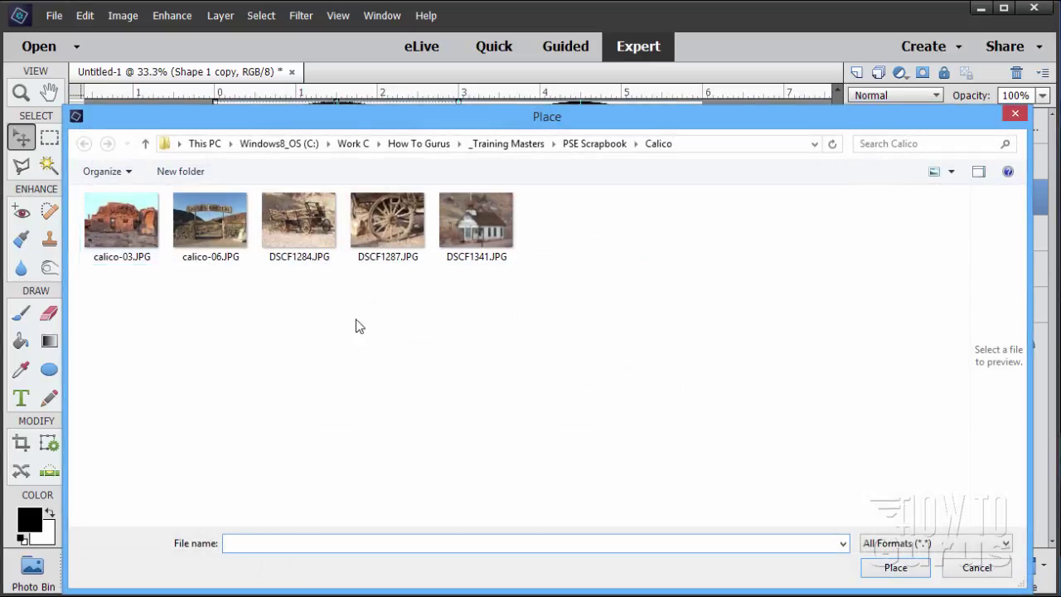
{"action": "left_click", "coordinate": [484, 230]}
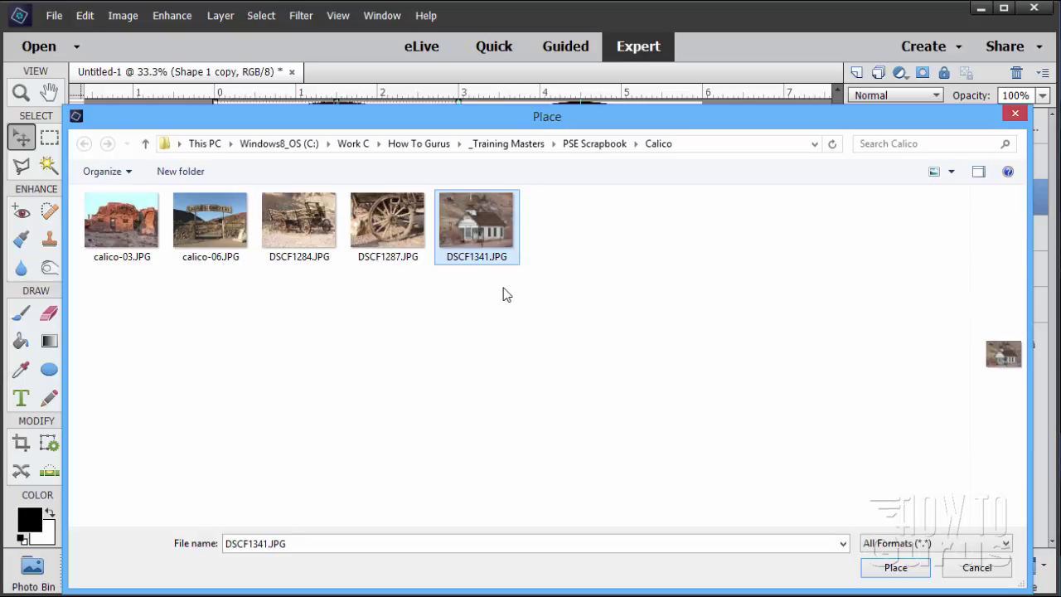
{"action": "left_click", "coordinate": [901, 568]}
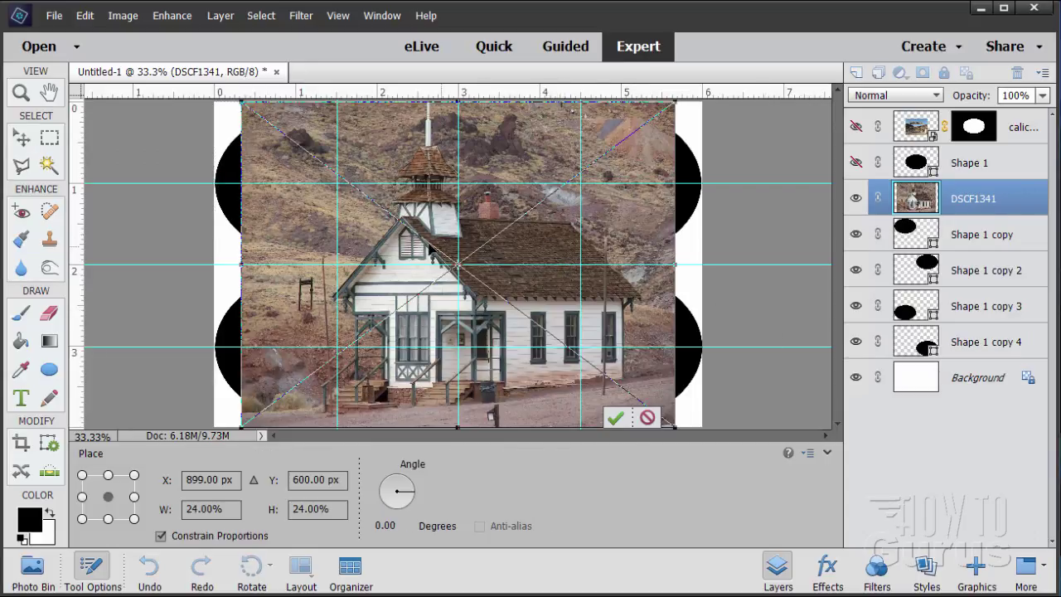
Snap the DSCF1341 photo to the page's upper-left corner, scale it to about 13.5% to reach the centre vertical guide, and commit it
{"action": "left_click_drag", "start_coordinate": [380, 243], "coordinate": [355, 242]}
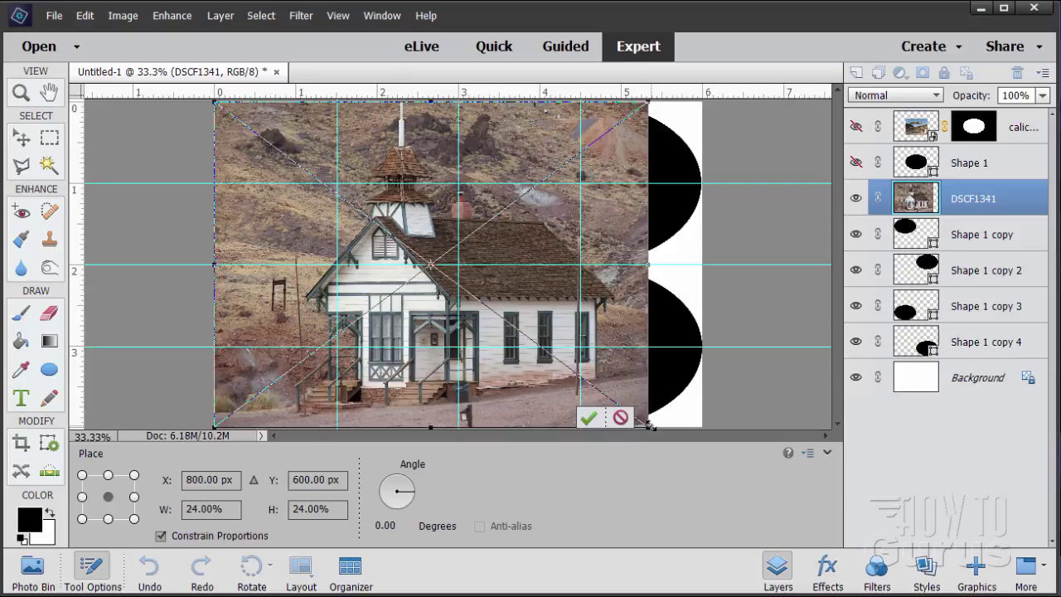
{"action": "left_click_drag", "start_coordinate": [648, 426], "coordinate": [458, 284]}
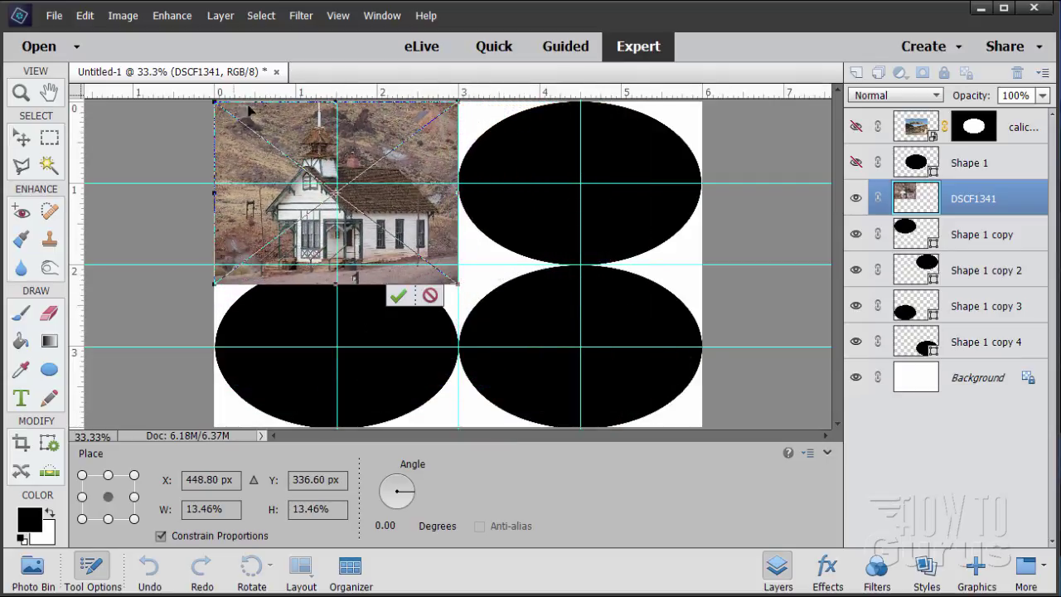
{"action": "left_click", "coordinate": [398, 295]}
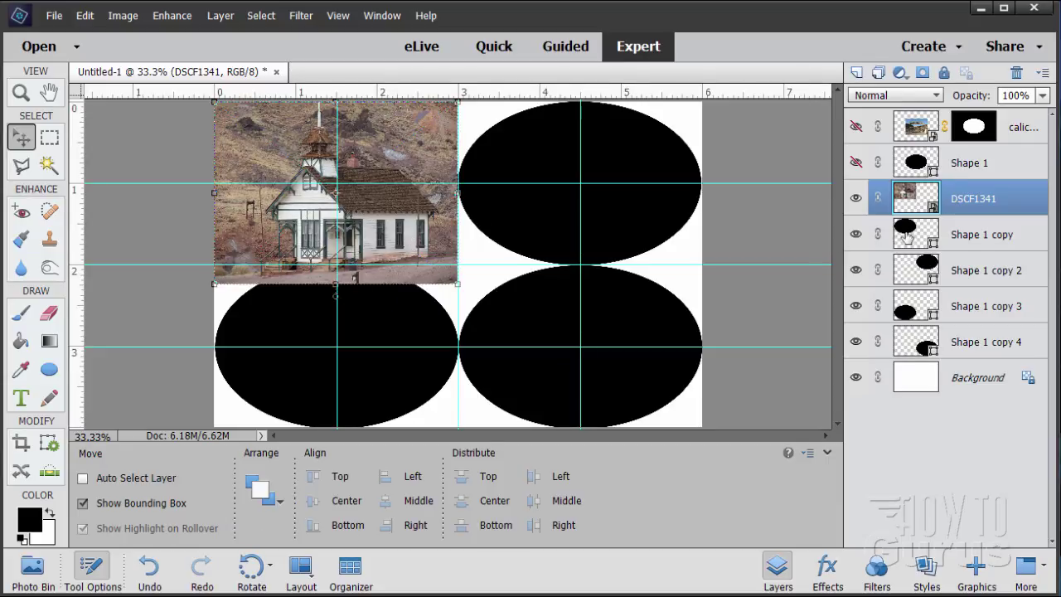
Mask the DSCF1341 photo with a selection loaded from the Shape 1 copy ellipse, and make the photo rather than the mask active
{"action": "left_click", "coordinate": [915, 240]}
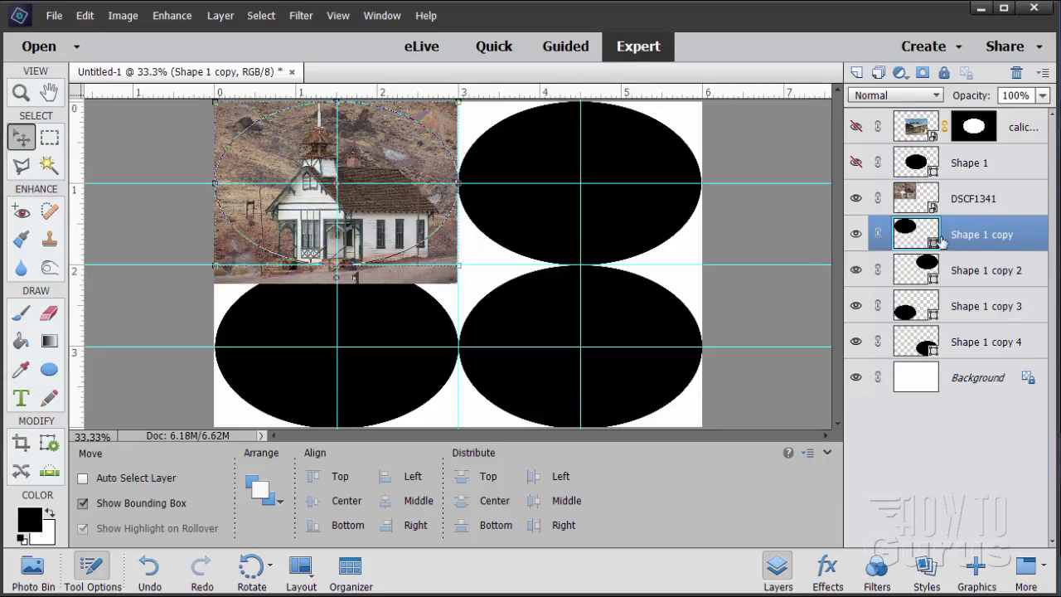
{"action": "left_click", "coordinate": [905, 240], "text": "ctrl"}
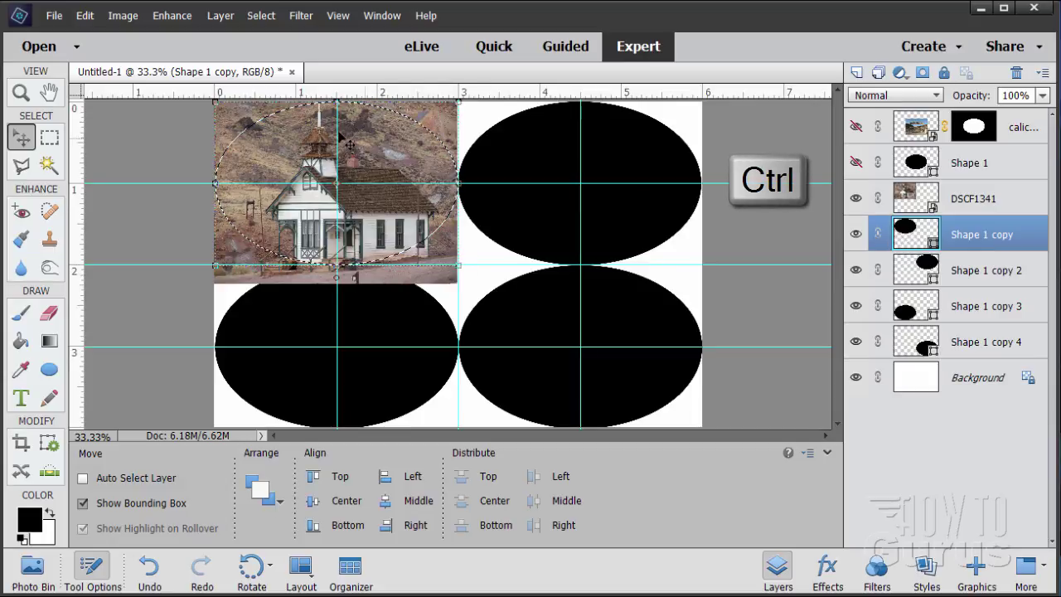
{"action": "left_click", "coordinate": [907, 201]}
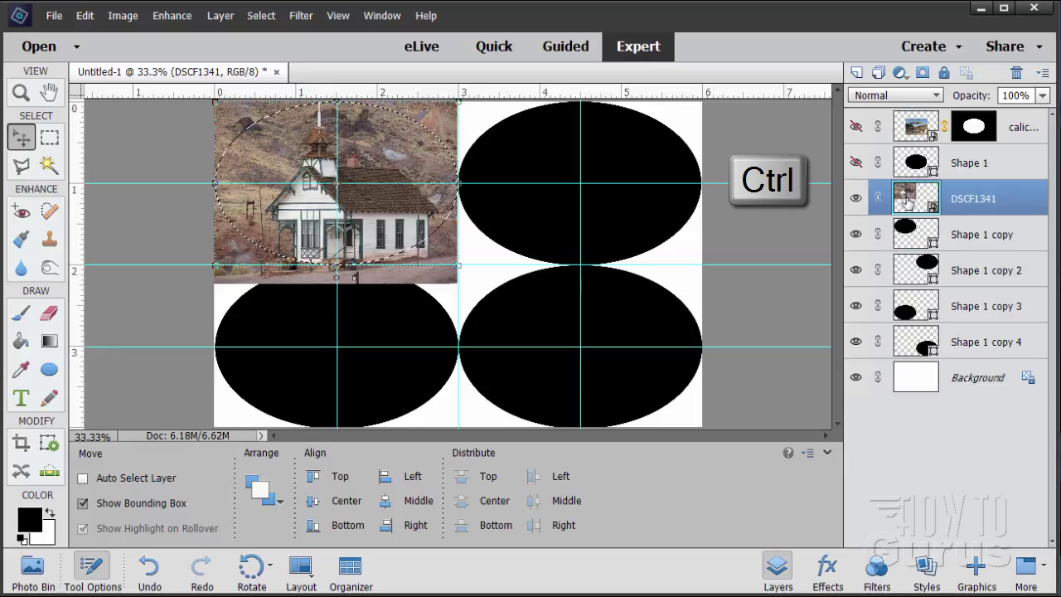
{"action": "left_click", "coordinate": [921, 73]}
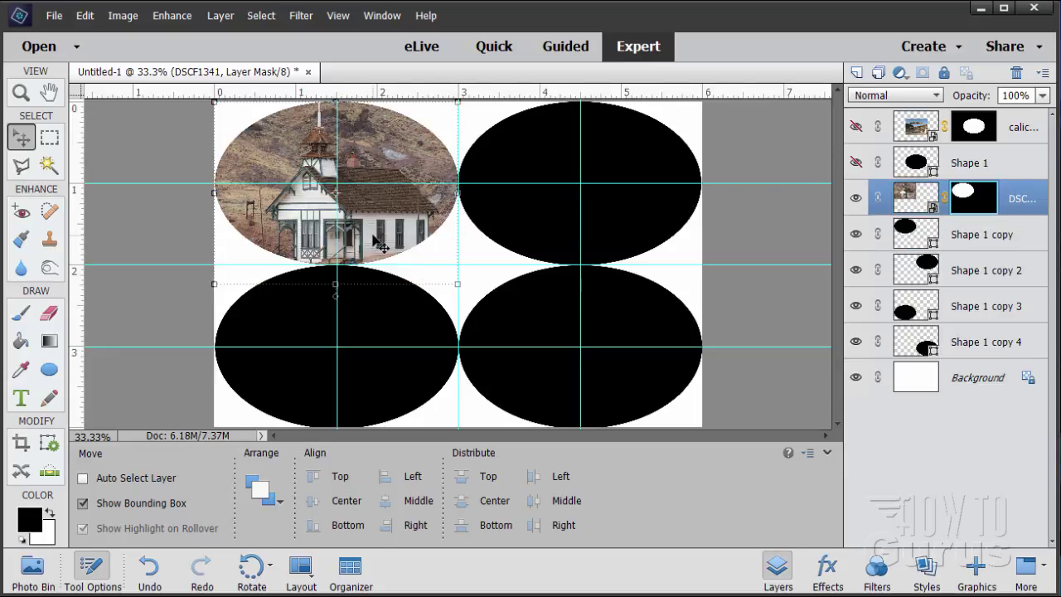
{"action": "left_click", "coordinate": [904, 199]}
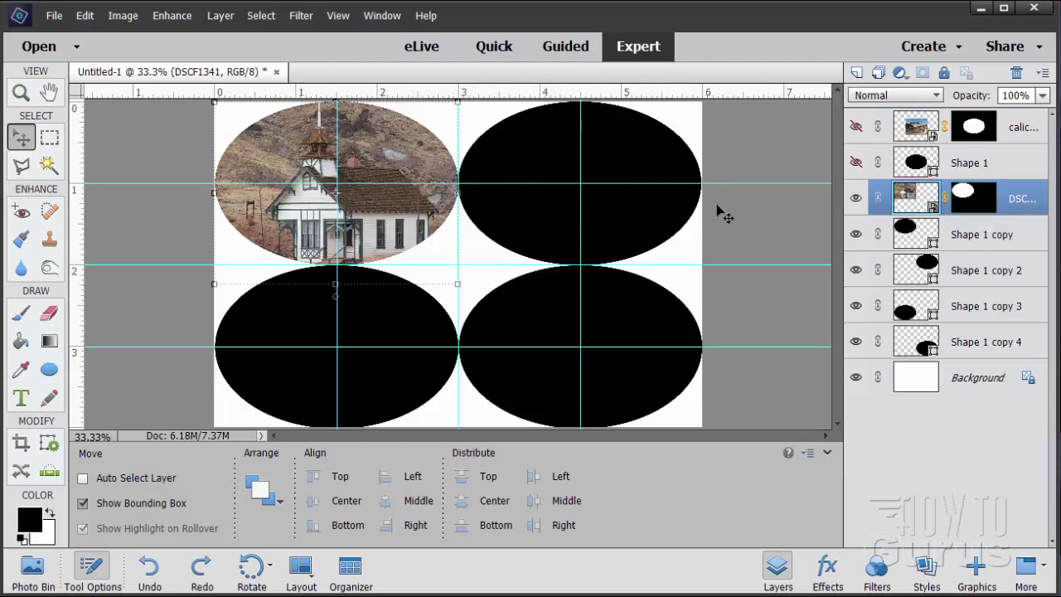
Place DSCF1284.JPG from the Calico folder directly above the Shape 1 copy 2 layer
{"action": "left_click", "coordinate": [928, 267]}
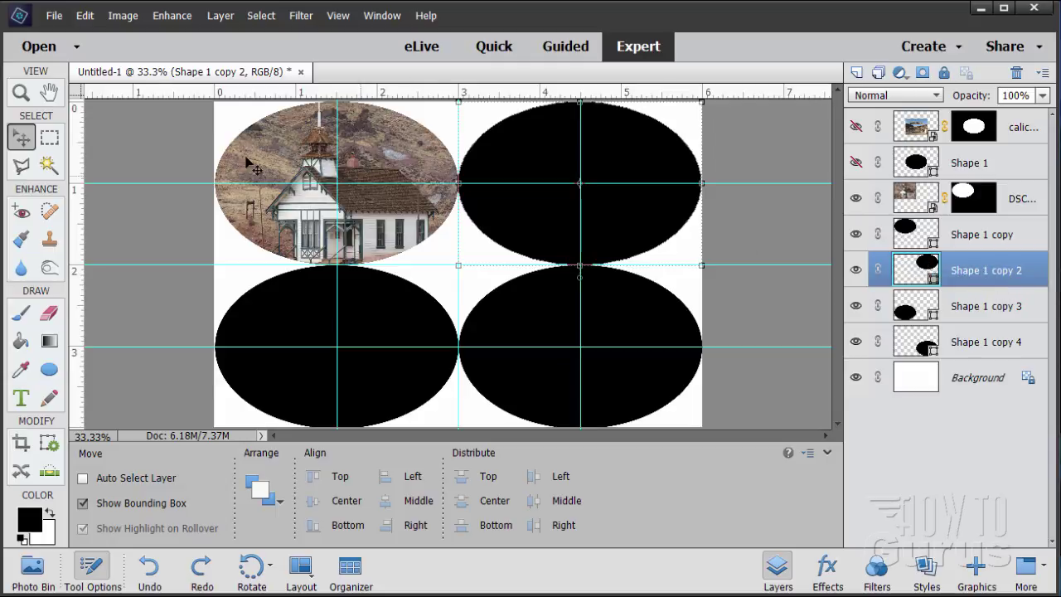
{"action": "left_click", "coordinate": [55, 17]}
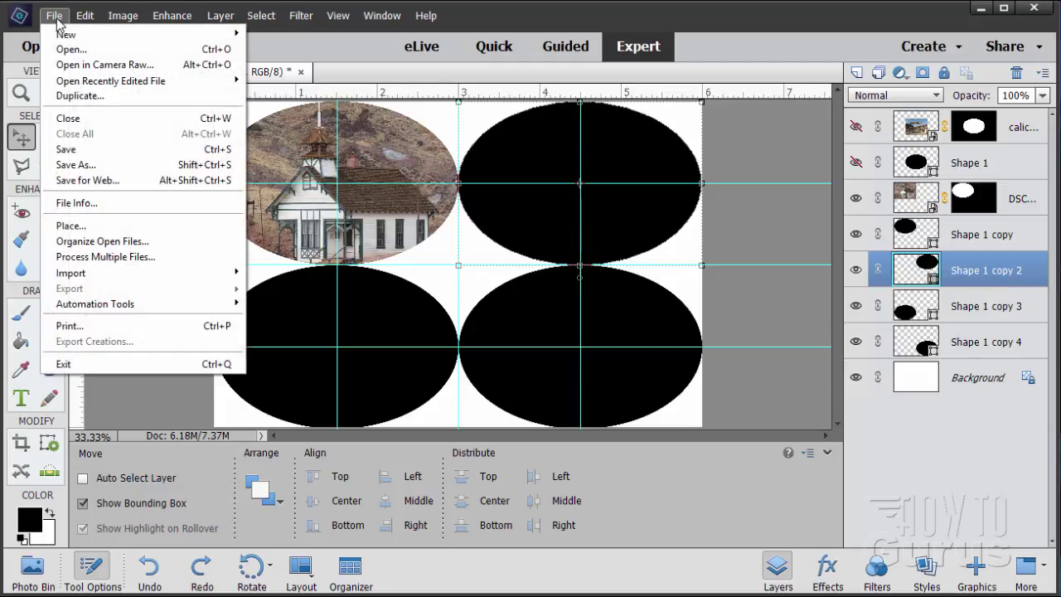
{"action": "left_click", "coordinate": [114, 227]}
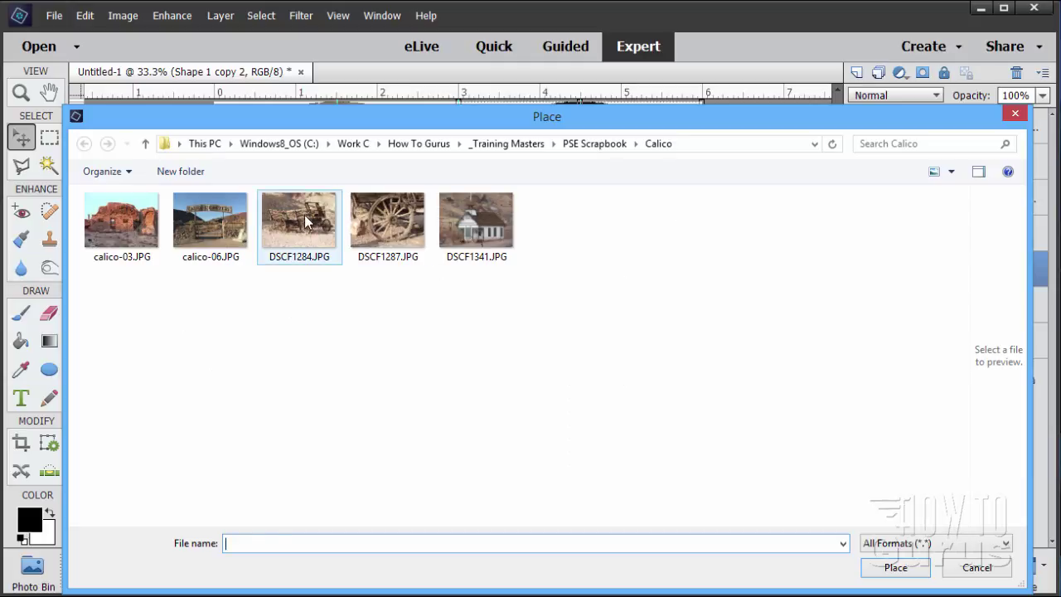
{"action": "left_click", "coordinate": [307, 220]}
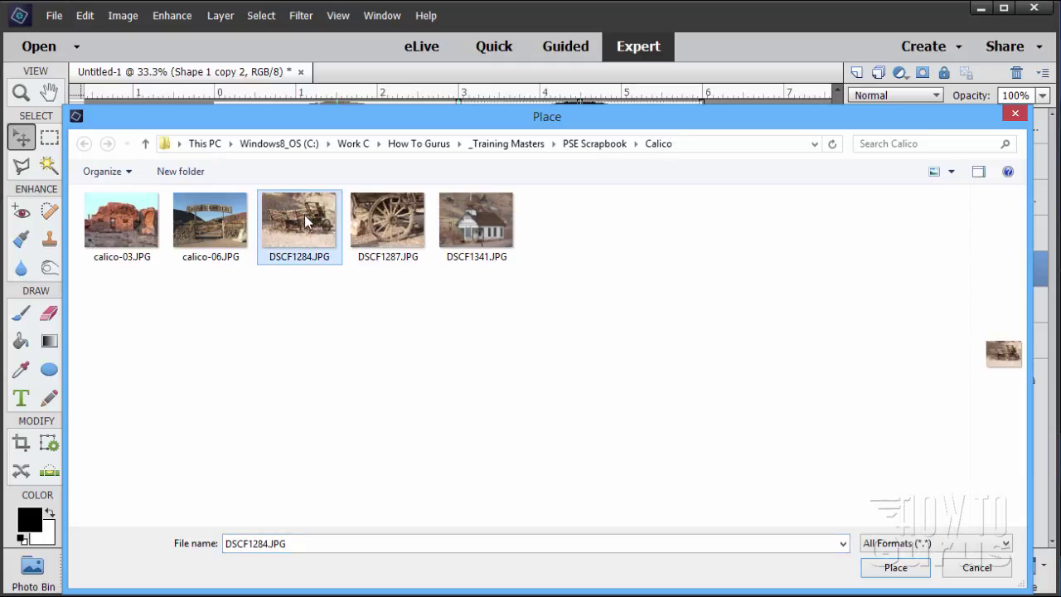
{"action": "left_click", "coordinate": [895, 567]}
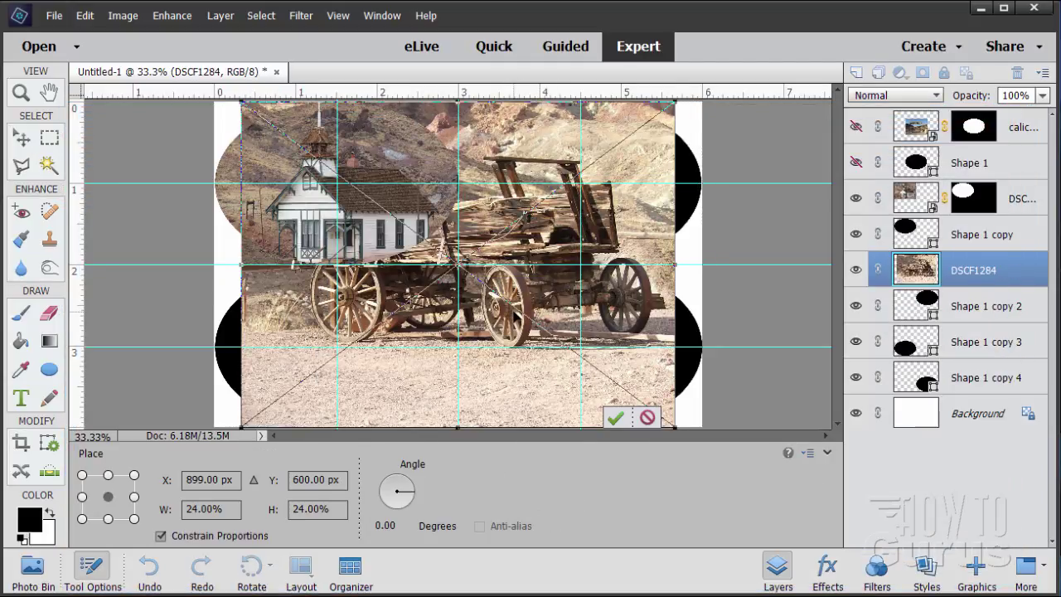
Snap the DSCF1284 photo to the page's upper-right corner, scale it to about 13.4% to reach the centre vertical guide, and commit it
{"action": "left_click_drag", "start_coordinate": [512, 312], "coordinate": [540, 311]}
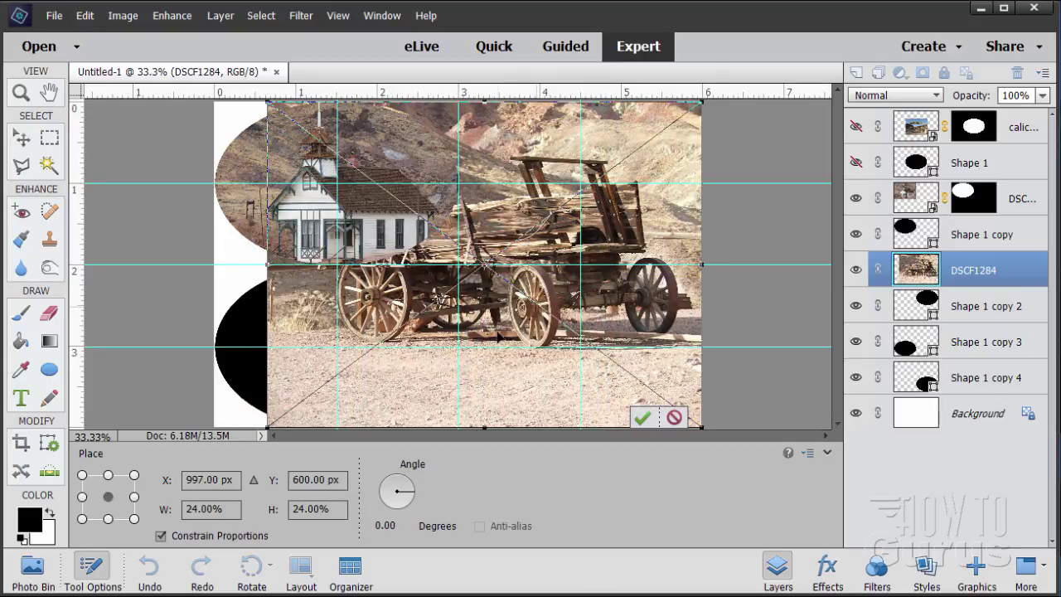
{"action": "left_click_drag", "start_coordinate": [263, 424], "coordinate": [460, 286]}
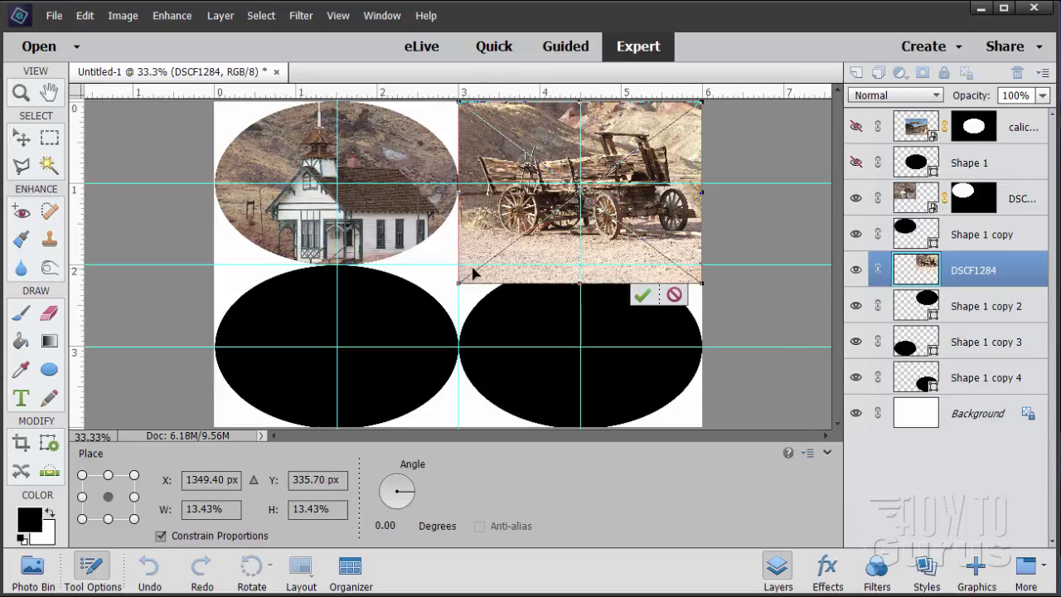
{"action": "left_click", "coordinate": [640, 290]}
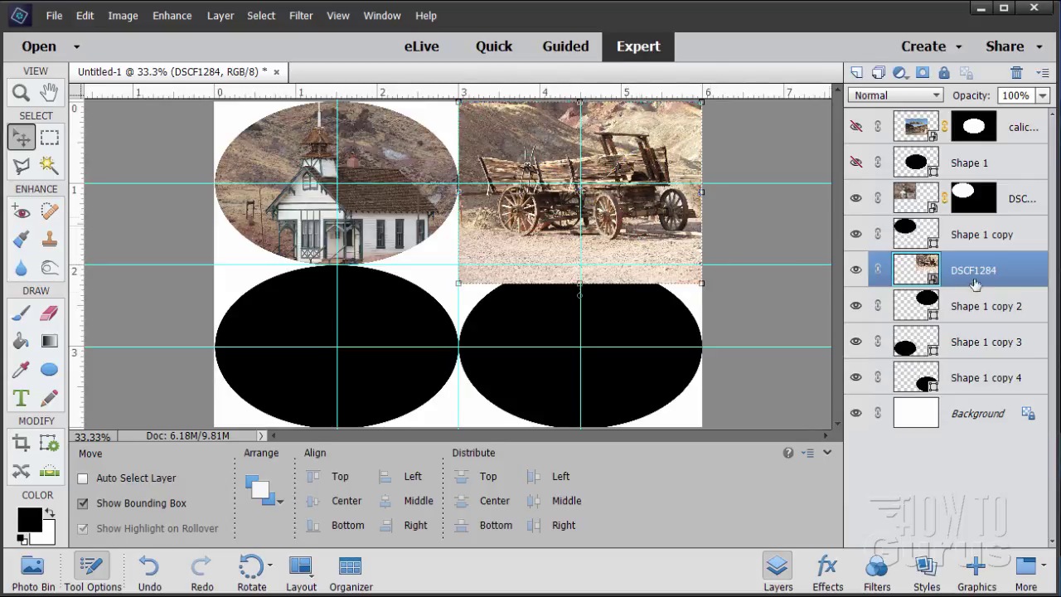
Mask the DSCF1284 photo with a selection loaded from the Shape 1 copy 2 ellipse
{"action": "left_click", "coordinate": [927, 312]}
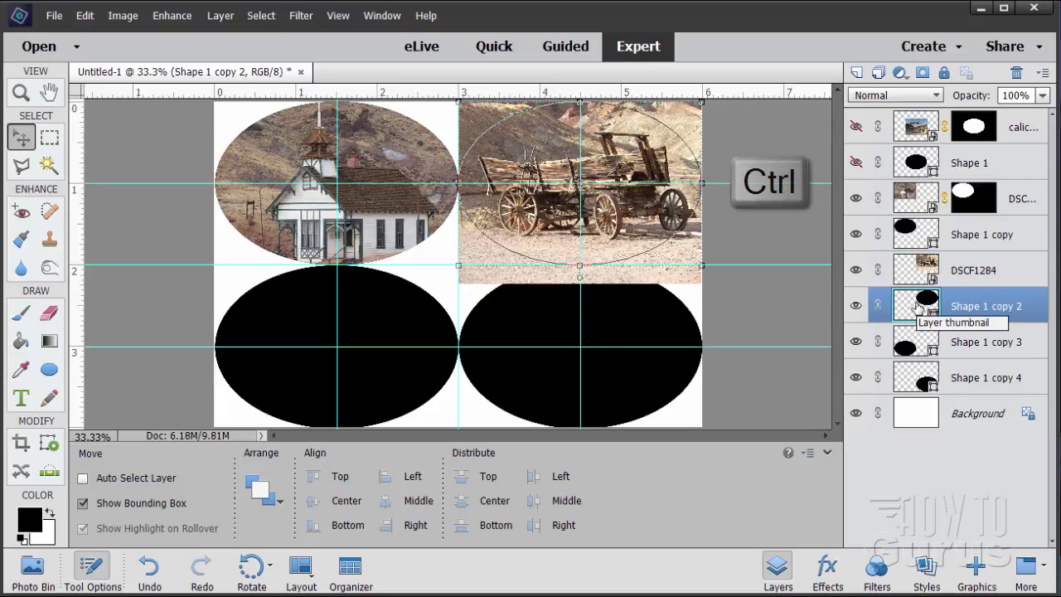
{"action": "left_click", "coordinate": [917, 308], "text": "ctrl"}
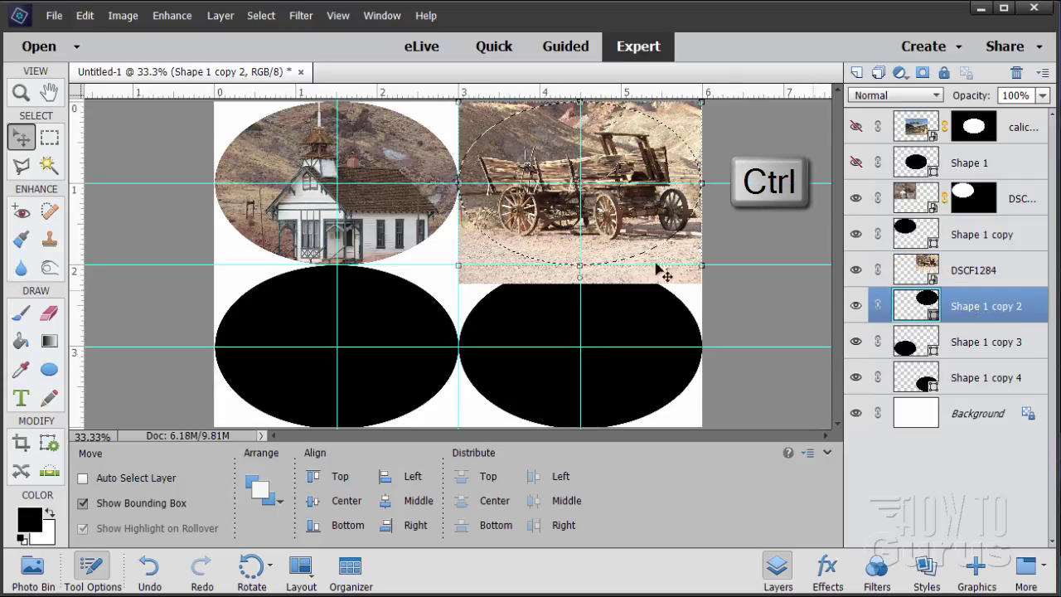
{"action": "left_click", "coordinate": [965, 269]}
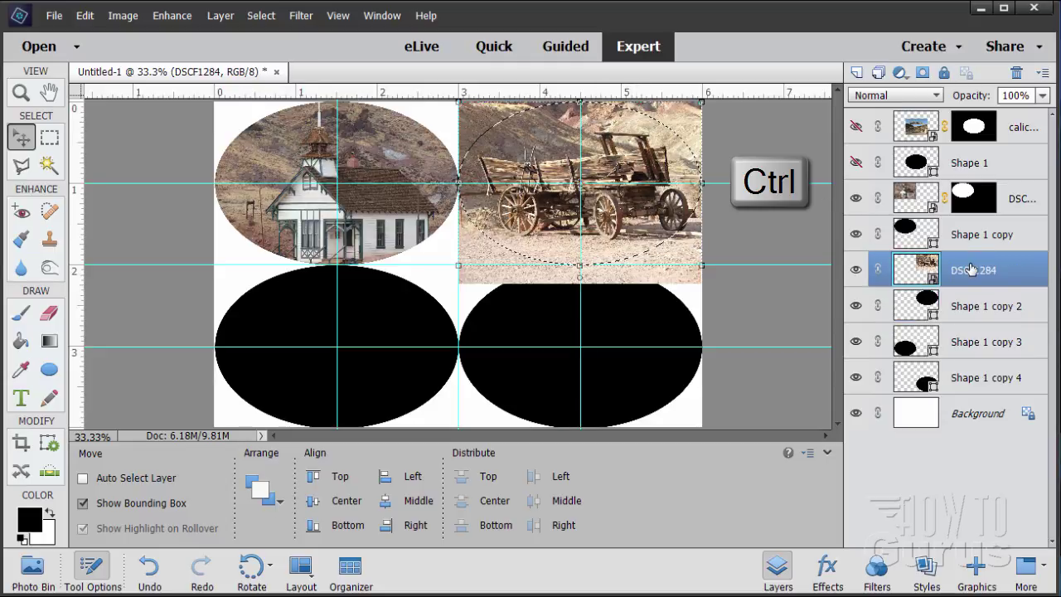
{"action": "left_click", "coordinate": [922, 73]}
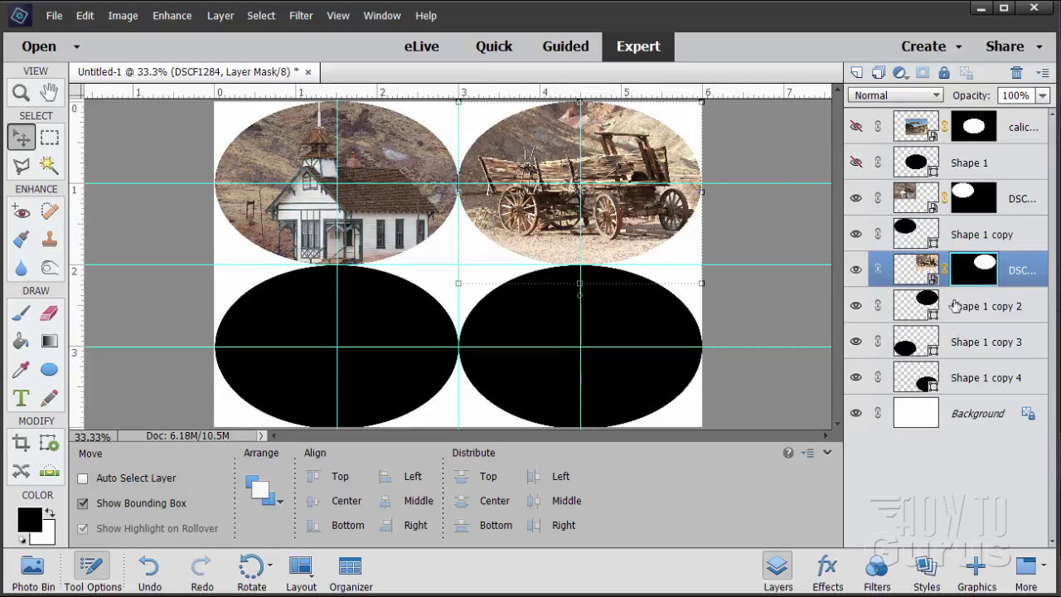
Place DSCF1287.JPG from the Calico folder directly above the Shape 1 copy 3 layer
{"action": "left_click", "coordinate": [990, 347]}
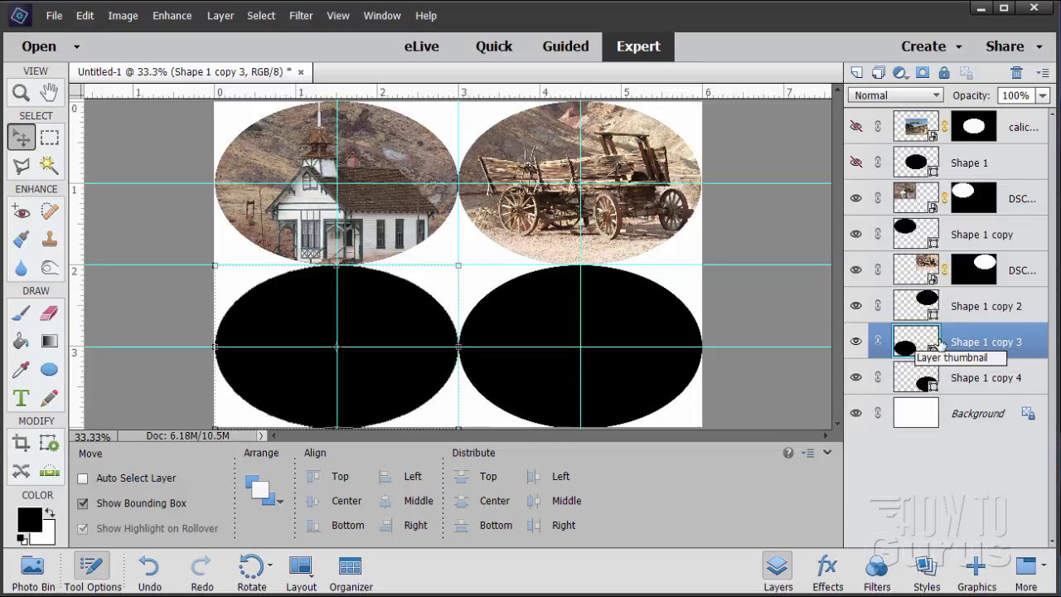
{"action": "left_click", "coordinate": [51, 14]}
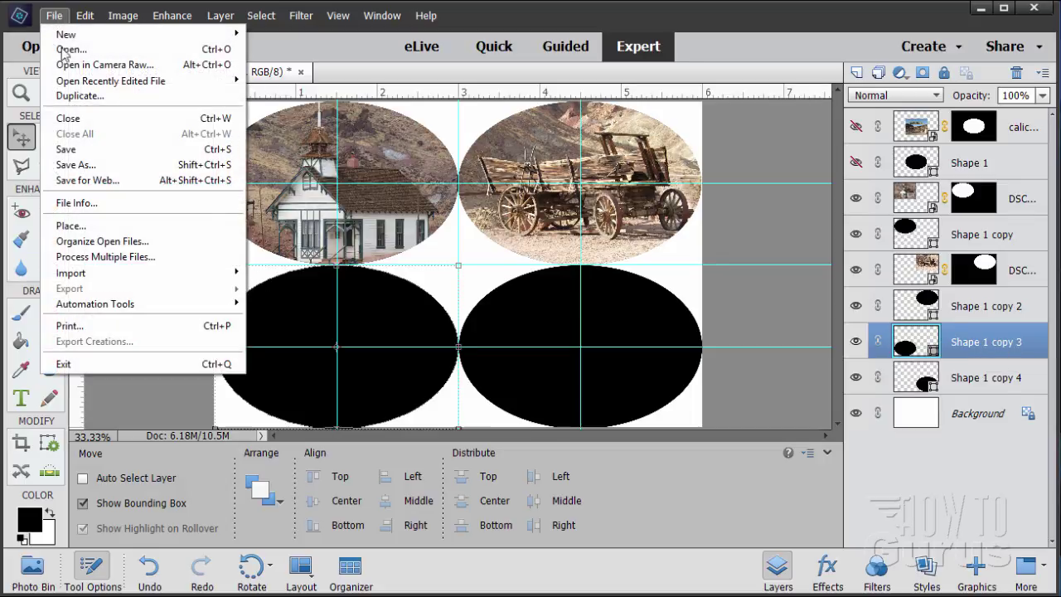
{"action": "left_click", "coordinate": [98, 224]}
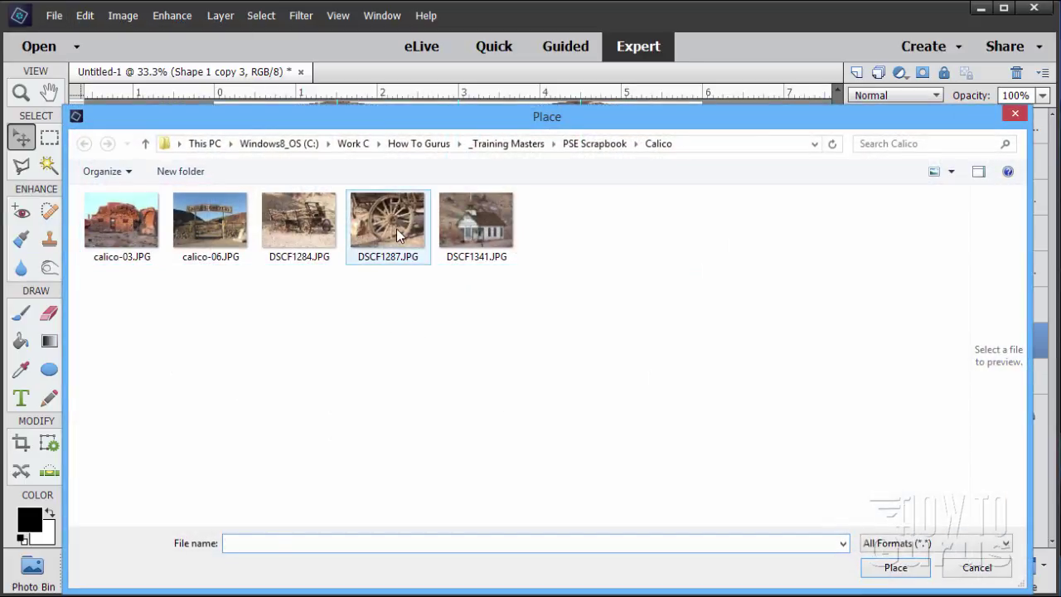
{"action": "left_click", "coordinate": [399, 235]}
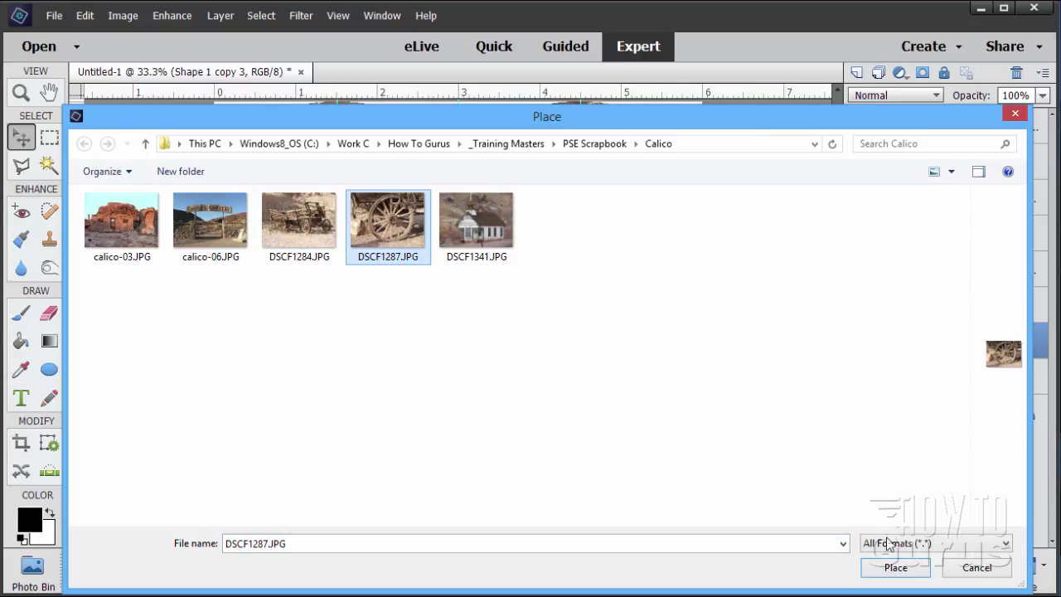
{"action": "left_click", "coordinate": [895, 566]}
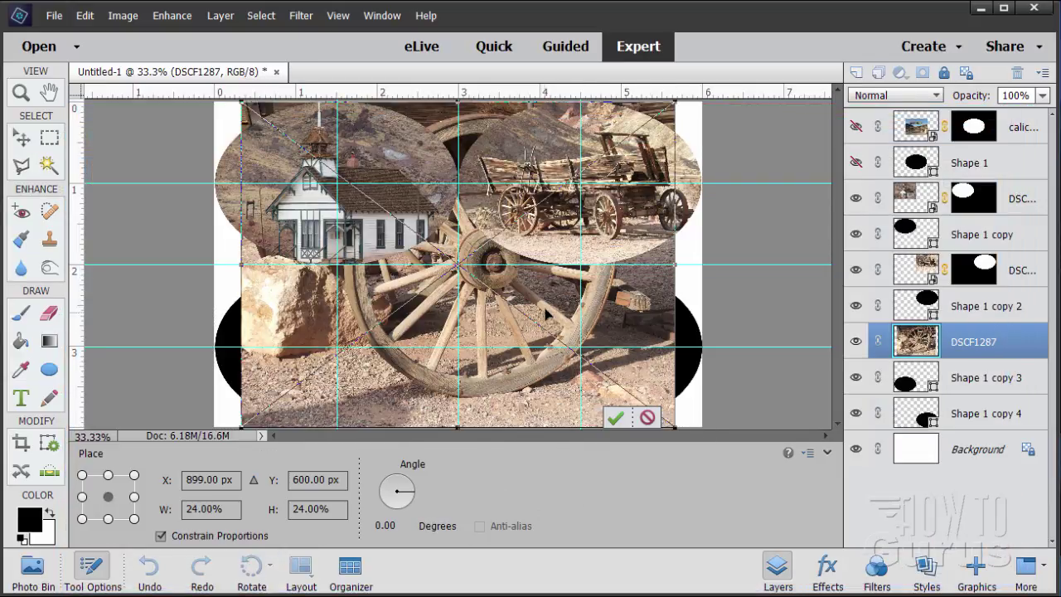
Fit the DSCF1287 photo over the page's lower-left ellipse at about 13.55% scale, nudge it down to about Y 921 px, and commit it
{"action": "left_click_drag", "start_coordinate": [546, 312], "coordinate": [519, 277]}
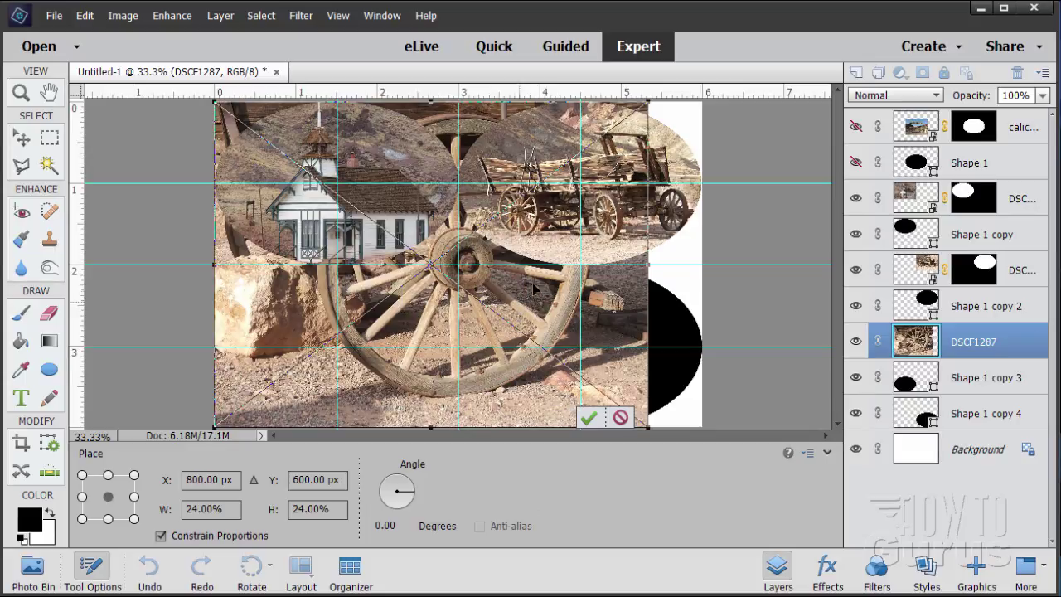
{"action": "left_click_drag", "start_coordinate": [649, 102], "coordinate": [460, 240]}
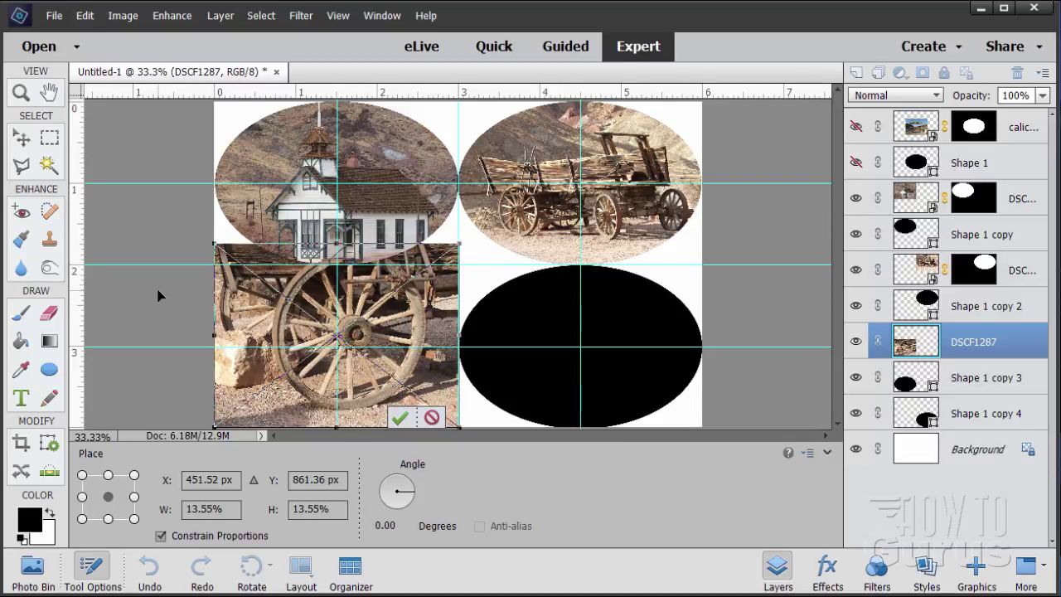
{"action": "key", "text": "Down"}
{"action": "key", "text": "Down"}
{"action": "key", "text": "Down"}
{"action": "key", "text": "Down"}
{"action": "key", "text": "Down"}
{"action": "key", "text": "Down"}
{"action": "key", "text": "Down"}
{"action": "key", "text": "Down"}
{"action": "key", "text": "Down"}
{"action": "key", "text": "Down"}
{"action": "key", "text": "Down"}
{"action": "key", "text": "Down"}
{"action": "key", "text": "Down"}
{"action": "key", "text": "Down"}
{"action": "key", "text": "Down"}
{"action": "key", "text": "Down"}
{"action": "key", "text": "Down"}
{"action": "key", "text": "Down"}
{"action": "key", "text": "Down"}
{"action": "key", "text": "Down"}
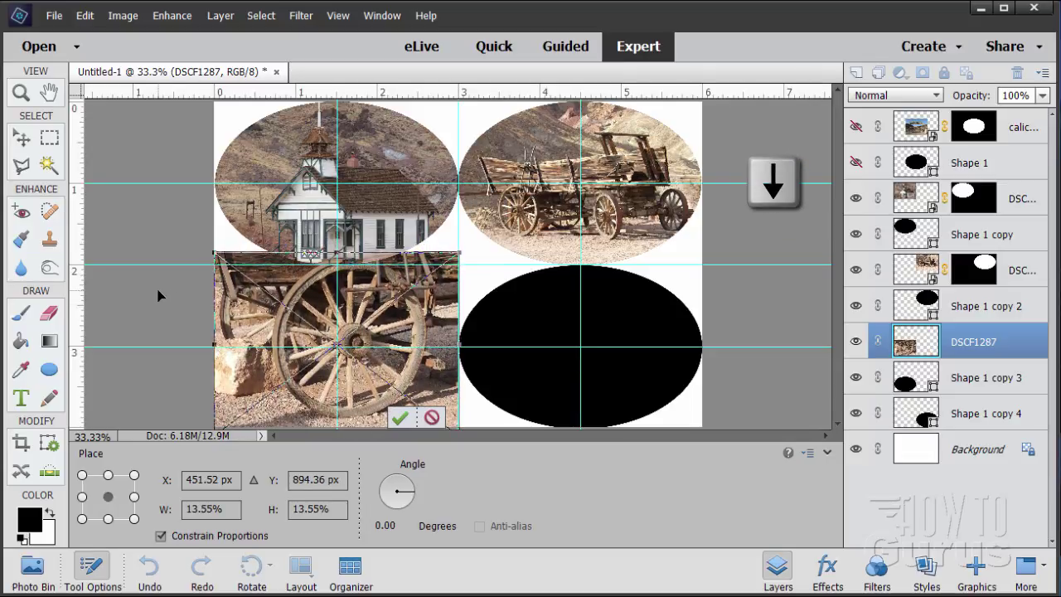
{"action": "key", "text": "Down"}
{"action": "key", "text": "Down"}
{"action": "key", "text": "Down"}
{"action": "key", "text": "Down"}
{"action": "key", "text": "Down"}
{"action": "key", "text": "Down"}
{"action": "key", "text": "Down"}
{"action": "key", "text": "Down"}
{"action": "key", "text": "Down"}
{"action": "key", "text": "Down"}
{"action": "key", "text": "Down"}
{"action": "key", "text": "Down"}
{"action": "key", "text": "Down"}
{"action": "key", "text": "Down"}
{"action": "key", "text": "Down"}
{"action": "key", "text": "Down"}
{"action": "key", "text": "Down"}
{"action": "key", "text": "Down"}
{"action": "key", "text": "Down"}
{"action": "key", "text": "Down"}
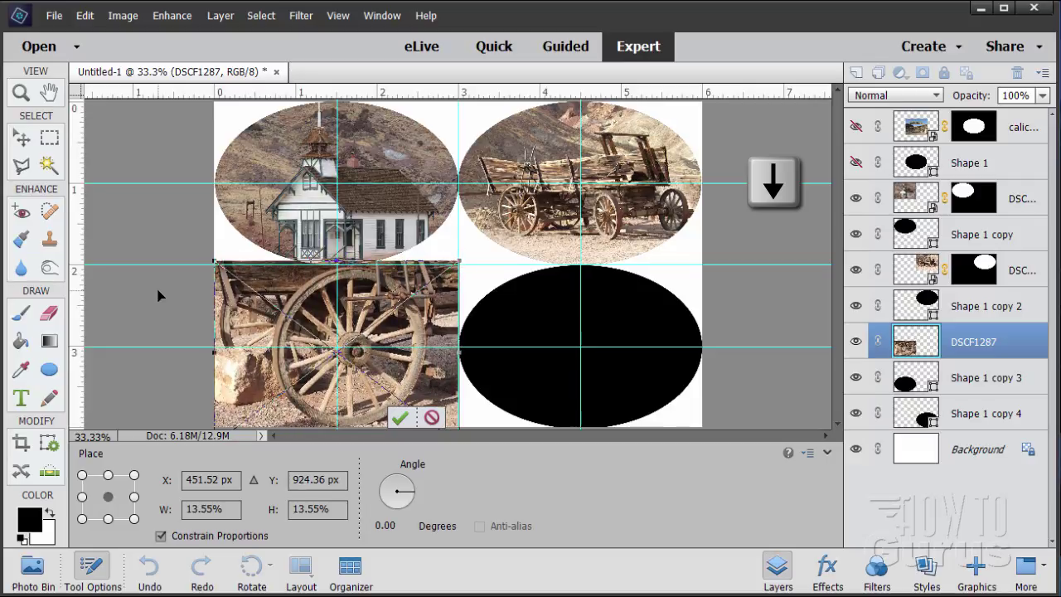
{"action": "key", "text": "Up"}
{"action": "key", "text": "Up"}
{"action": "key", "text": "Up"}
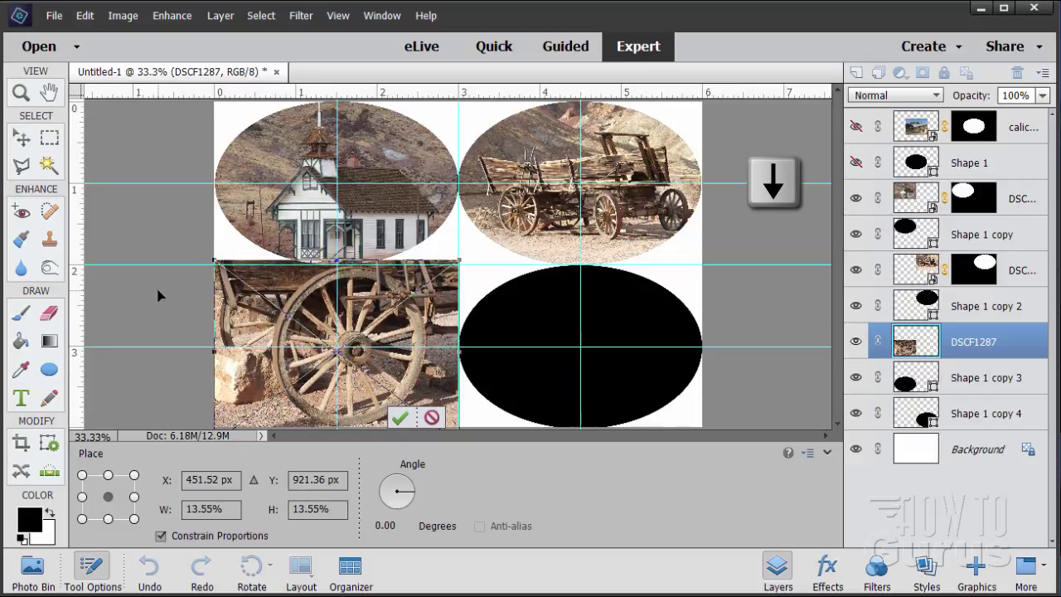
{"action": "left_click", "coordinate": [402, 419]}
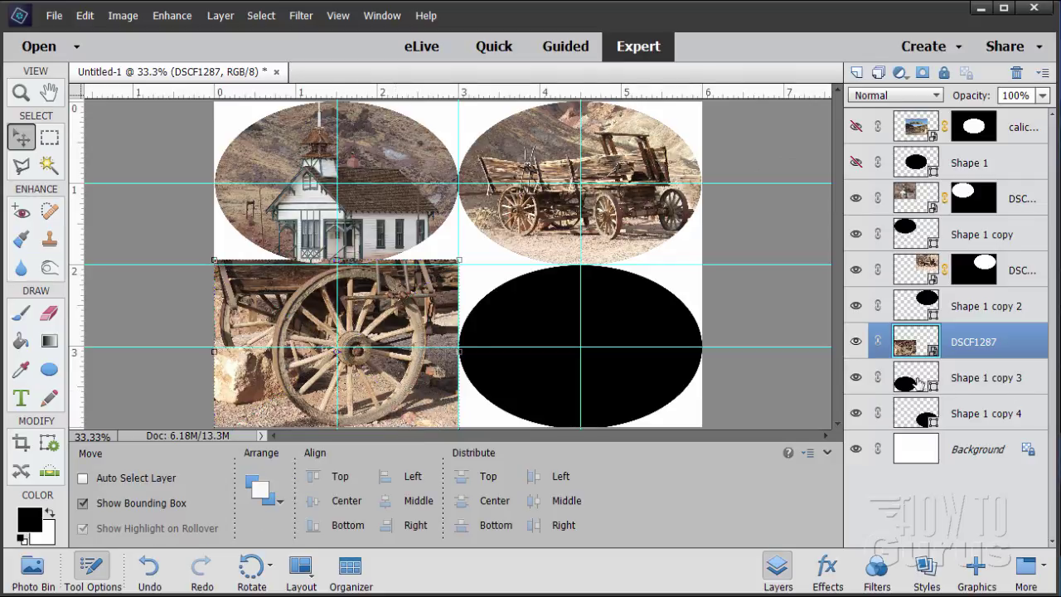
Mask the DSCF1287 photo with a selection loaded from the Shape 1 copy 3 ellipse
{"action": "left_click", "coordinate": [915, 382]}
{"action": "key", "text": "ctrl"}
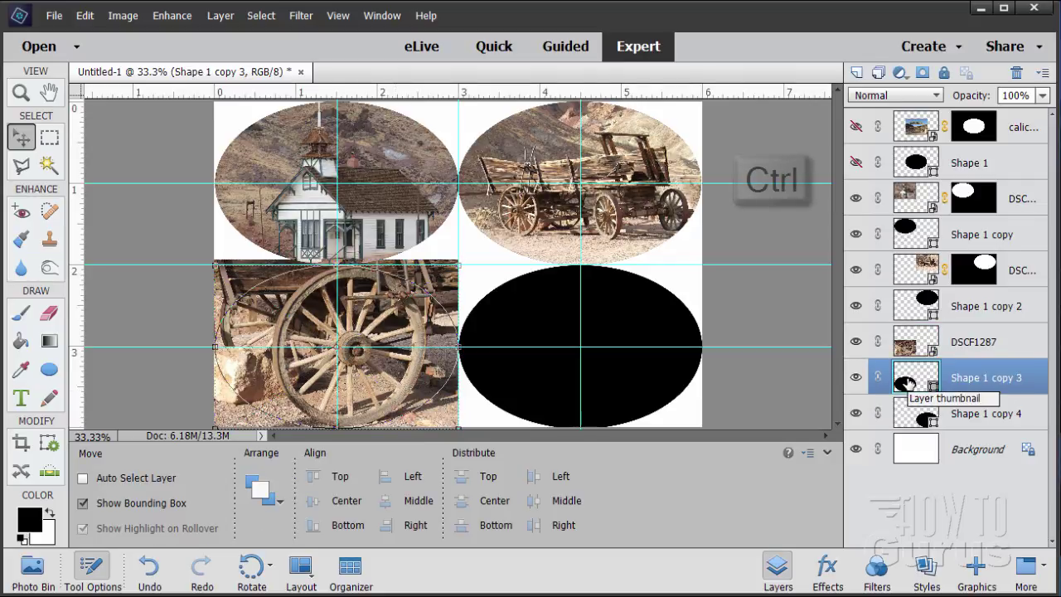
{"action": "left_click", "coordinate": [912, 382], "text": "ctrl"}
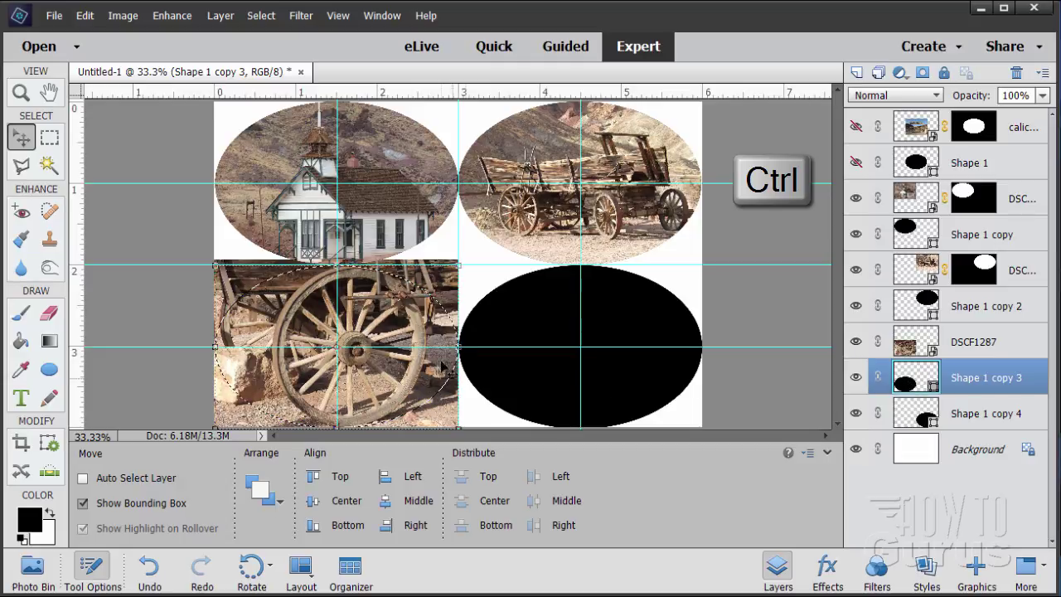
{"action": "left_click", "coordinate": [912, 345]}
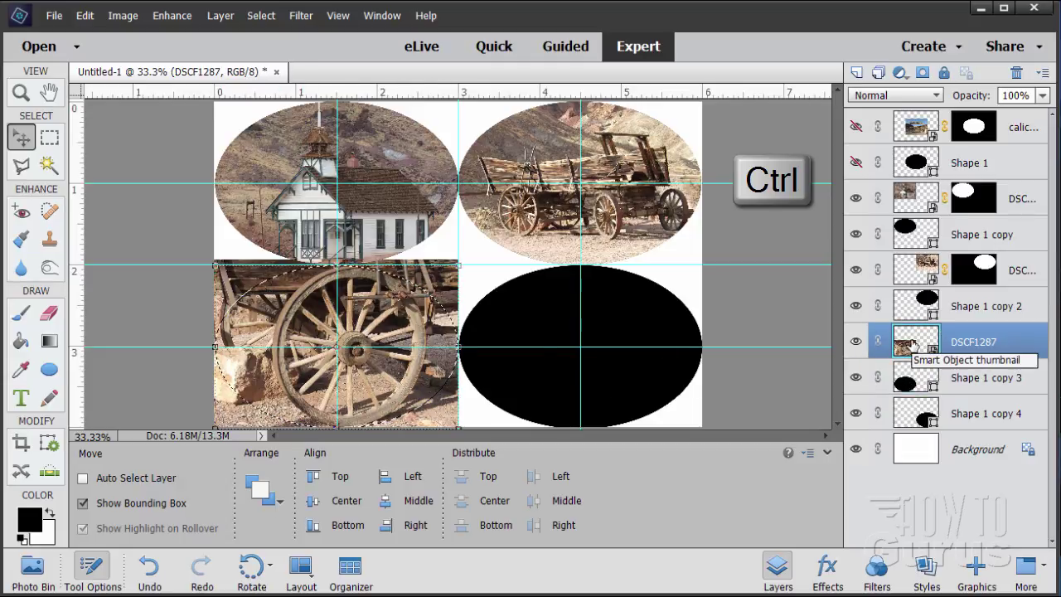
{"action": "left_click", "coordinate": [922, 73]}
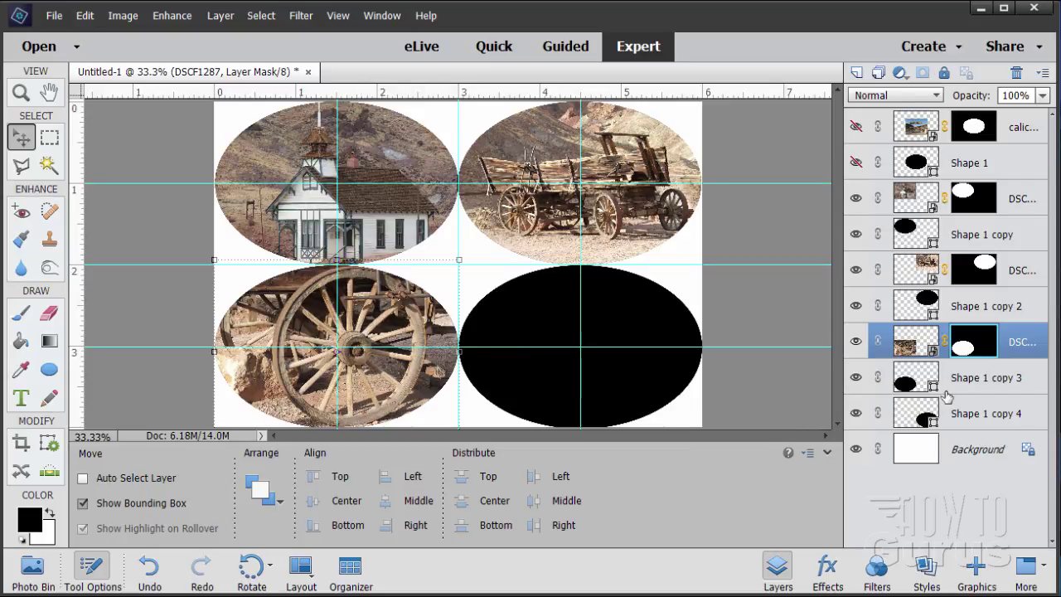
Place calico-03.JPG from the Calico folder directly above the Shape 1 copy 4 layer
{"action": "left_click", "coordinate": [910, 421]}
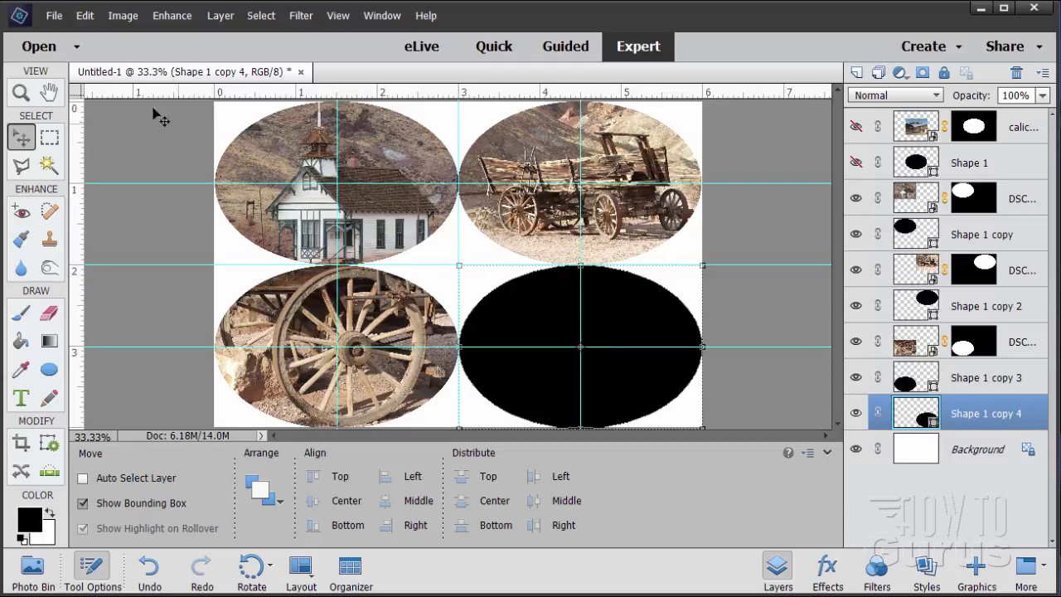
{"action": "left_click", "coordinate": [55, 18]}
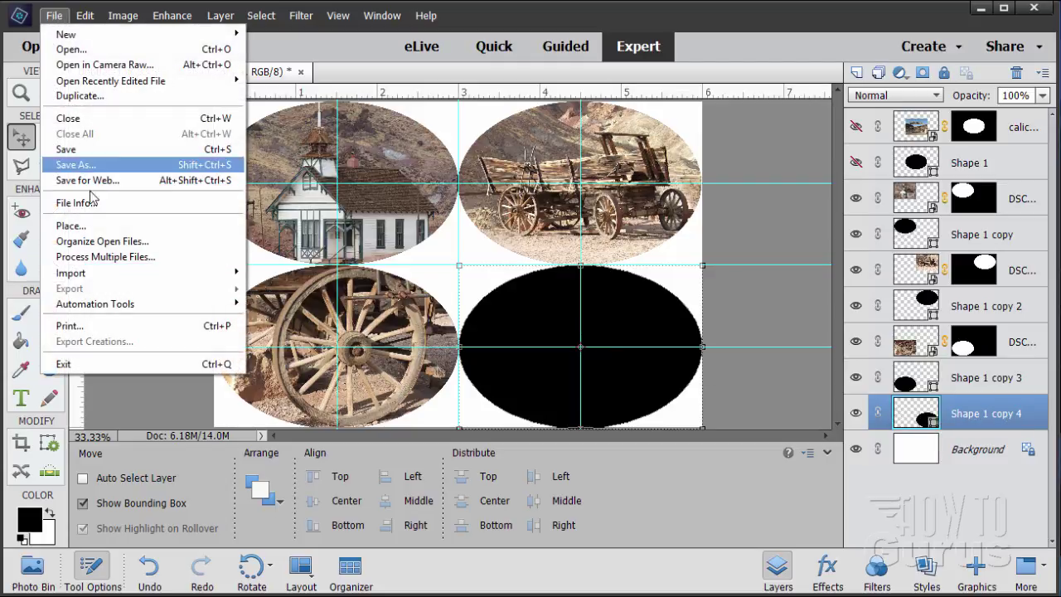
{"action": "left_click", "coordinate": [87, 225]}
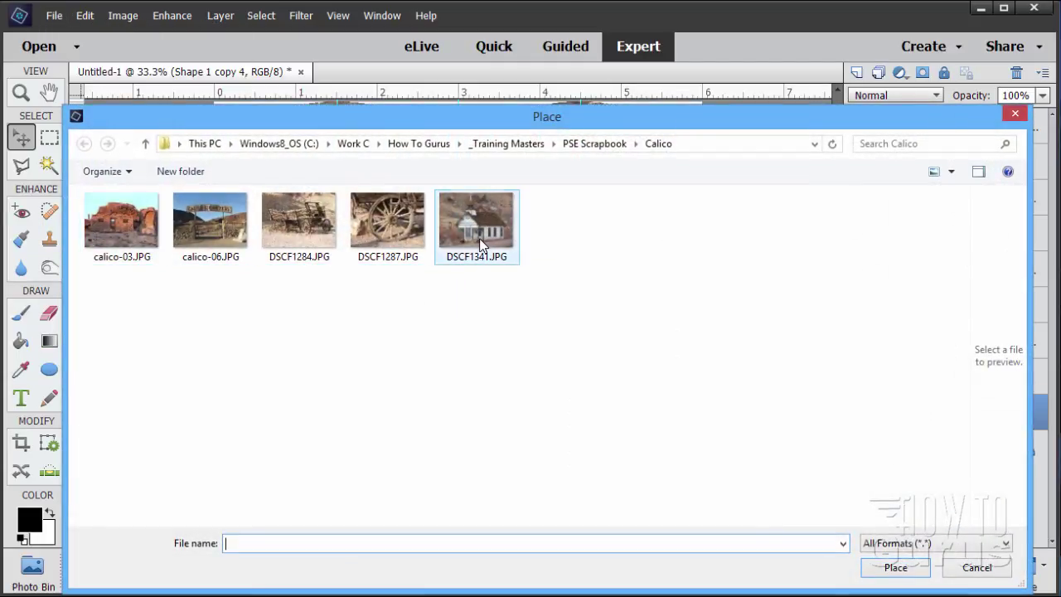
{"action": "left_click", "coordinate": [133, 222]}
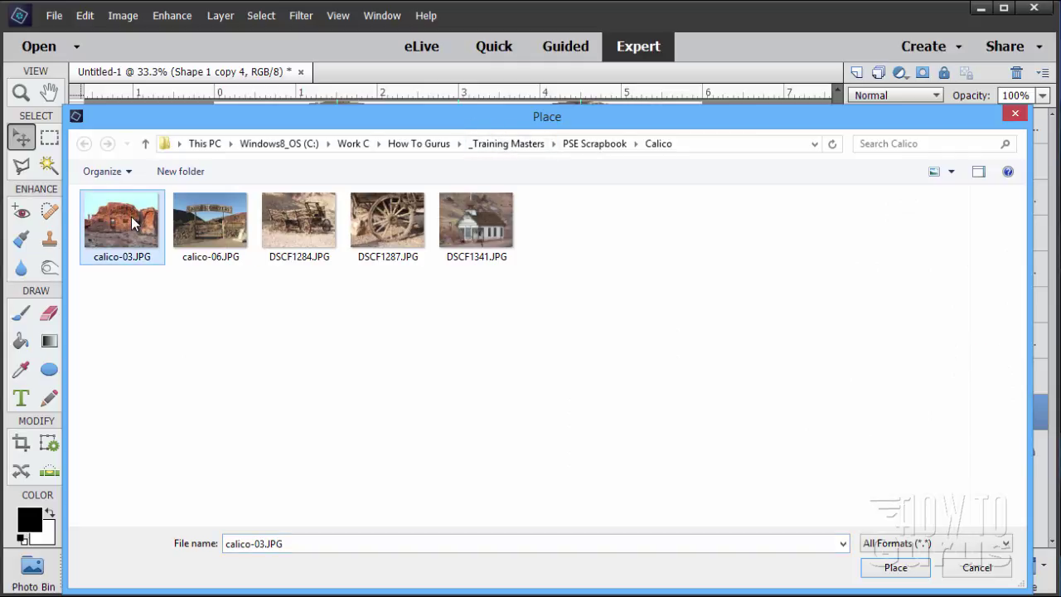
{"action": "left_click", "coordinate": [892, 568]}
Fit the calico-03 photo over the page's lower-right ellipse at about 59.57% scale, nudge it down to about Y 937 px, and commit it
{"action": "left_click_drag", "start_coordinate": [480, 316], "coordinate": [515, 323]}
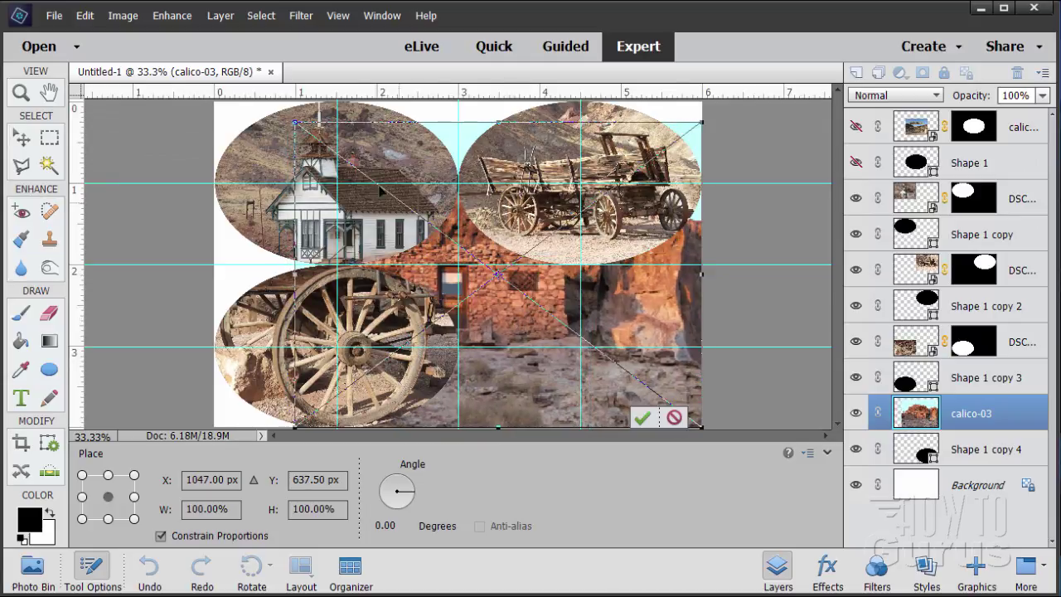
{"action": "left_click_drag", "start_coordinate": [294, 122], "coordinate": [461, 246]}
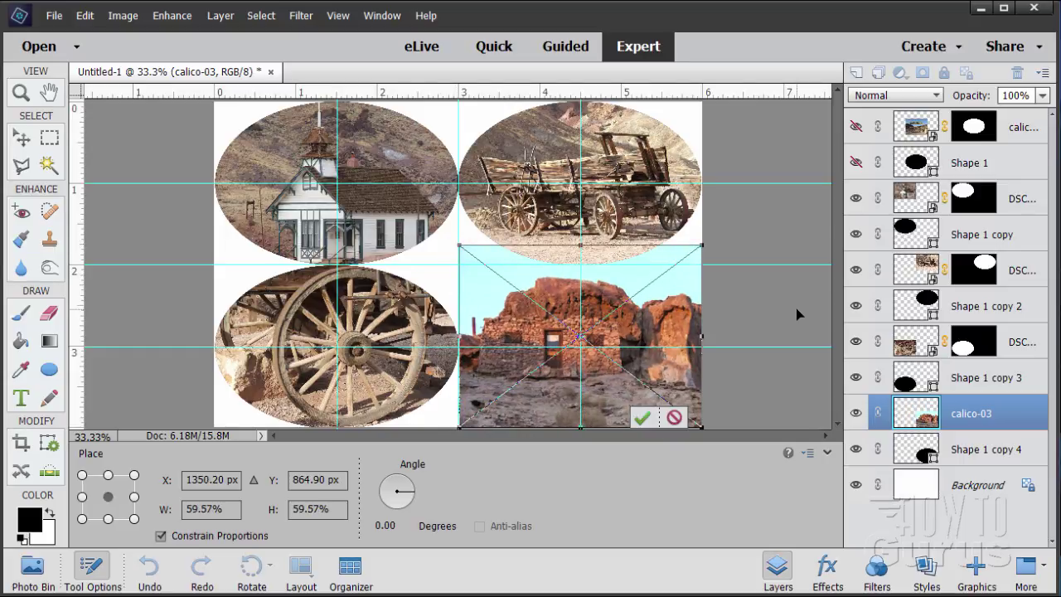
{"action": "key", "text": "Down"}
{"action": "key", "text": "Down"}
{"action": "key", "text": "Down"}
{"action": "key", "text": "Down"}
{"action": "key", "text": "Down"}
{"action": "key", "text": "Down"}
{"action": "key", "text": "Down"}
{"action": "key", "text": "Down"}
{"action": "key", "text": "Down"}
{"action": "key", "text": "Down"}
{"action": "key", "text": "Down"}
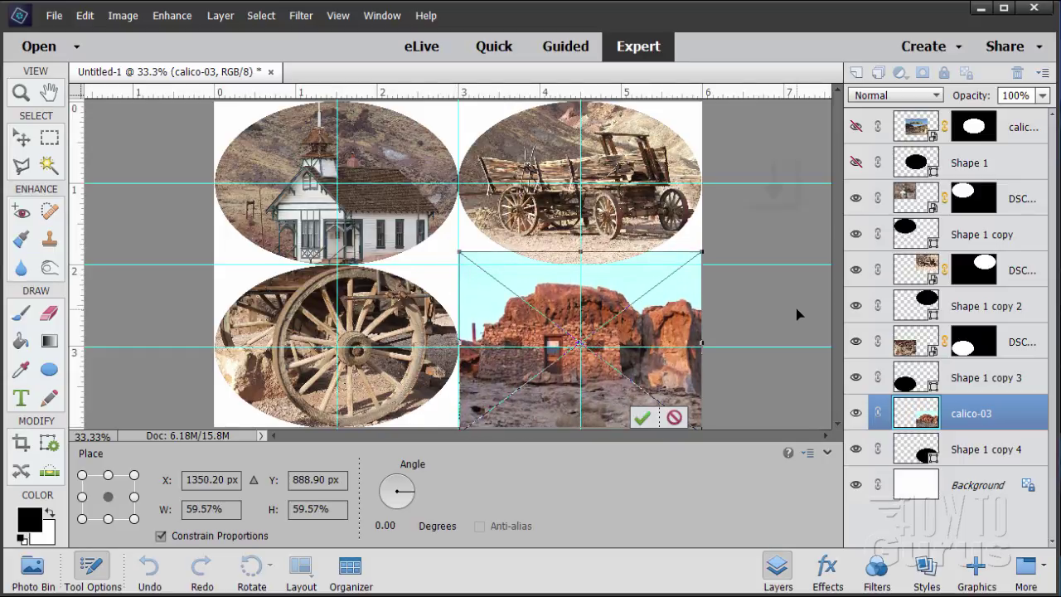
{"action": "key", "text": "Down"}
{"action": "key", "text": "Down"}
{"action": "key", "text": "Down"}
{"action": "key", "text": "Down"}
{"action": "key", "text": "Down"}
{"action": "key", "text": "Down"}
{"action": "key", "text": "Down"}
{"action": "key", "text": "Down"}
{"action": "key", "text": "Down"}
{"action": "key", "text": "Down"}
{"action": "key", "text": "Down"}
{"action": "key", "text": "Down"}
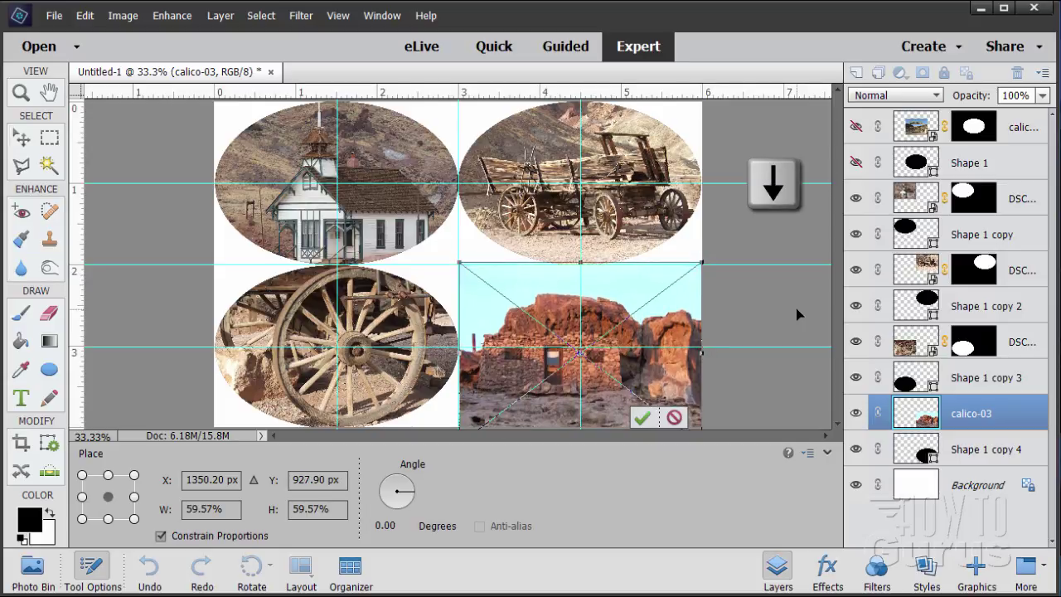
{"action": "key", "text": "Down"}
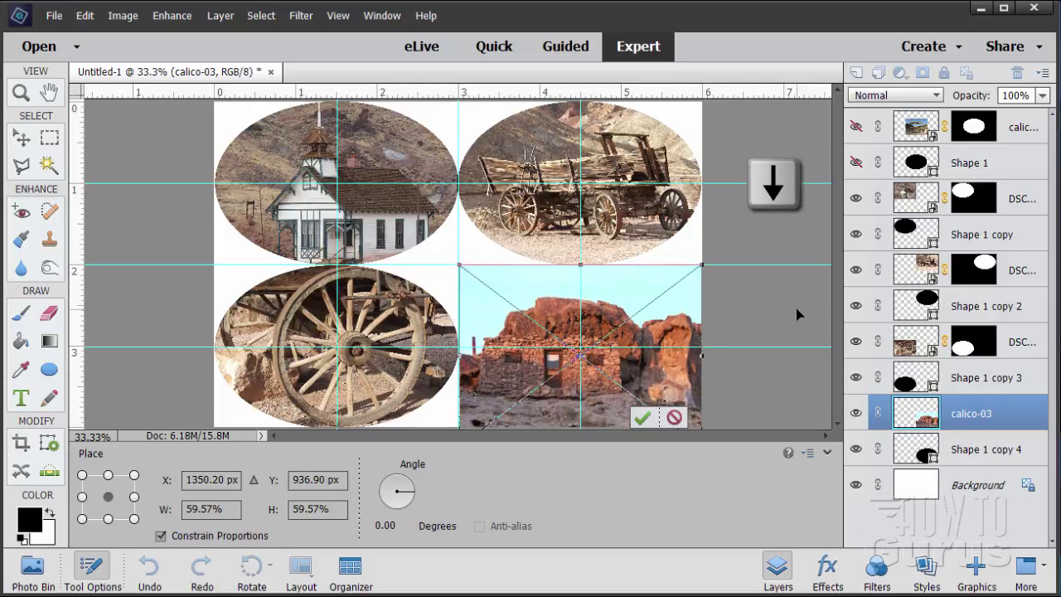
{"action": "left_click", "coordinate": [643, 418]}
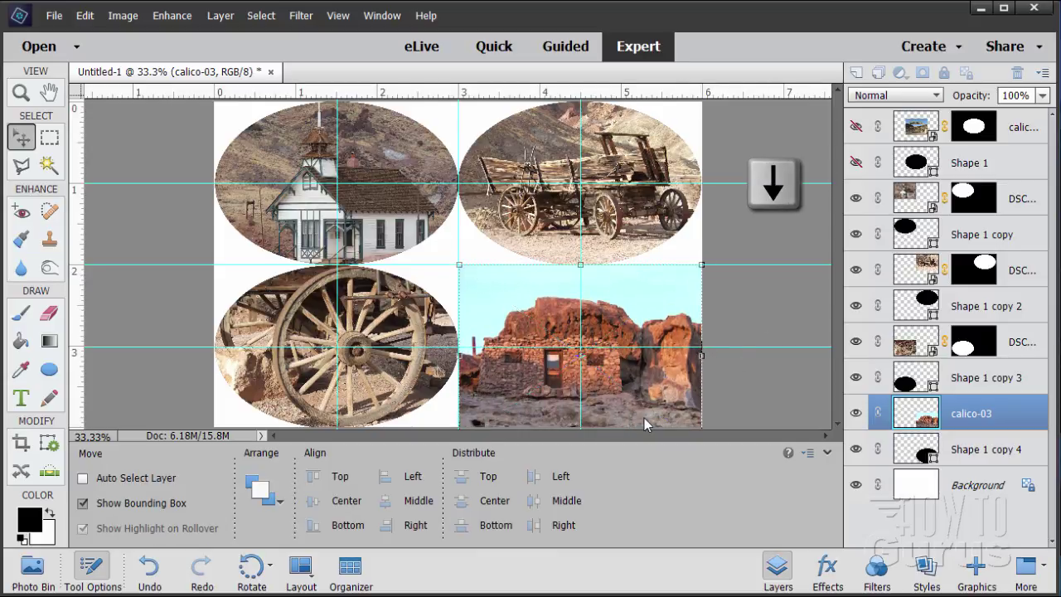
Mask the calico-03 photo with a selection loaded from the Shape 1 copy 4 ellipse
{"action": "left_click", "coordinate": [920, 454]}
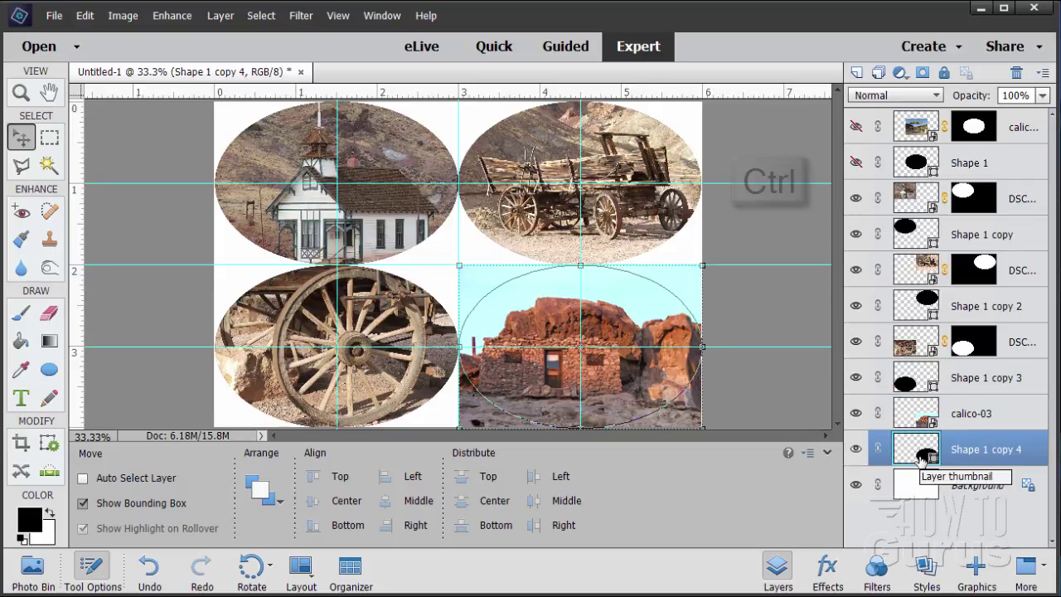
{"action": "left_click", "coordinate": [923, 458], "text": "ctrl"}
{"action": "left_click", "coordinate": [922, 458], "text": "ctrl"}
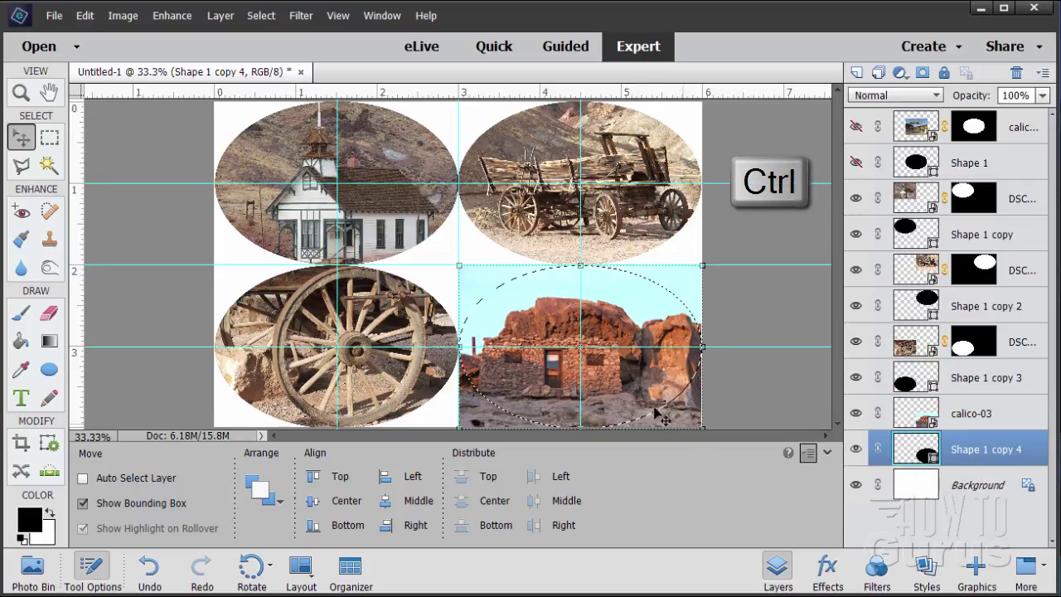
{"action": "left_click", "coordinate": [986, 416]}
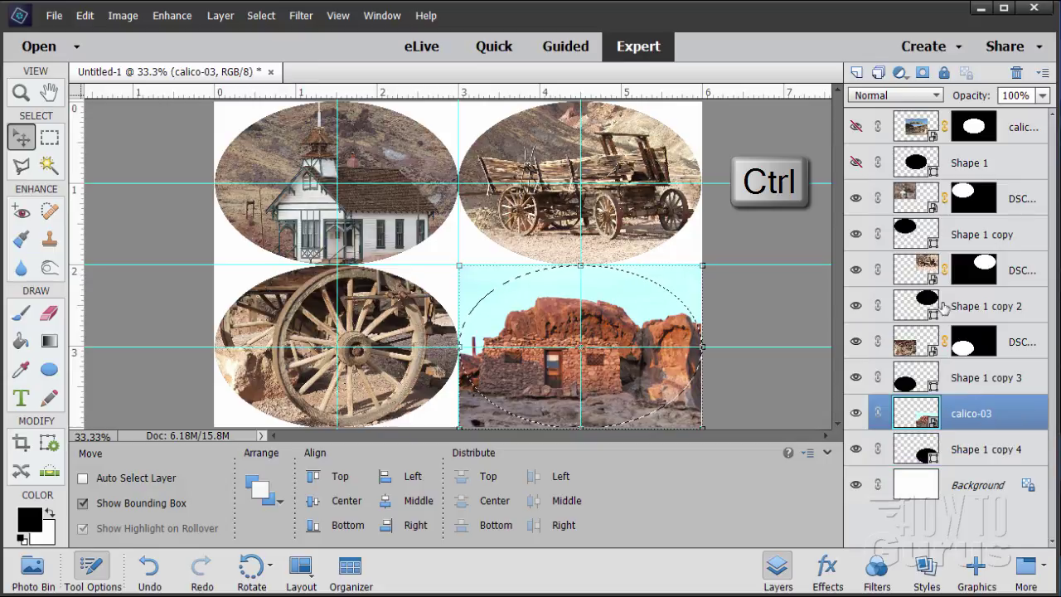
{"action": "left_click", "coordinate": [921, 73]}
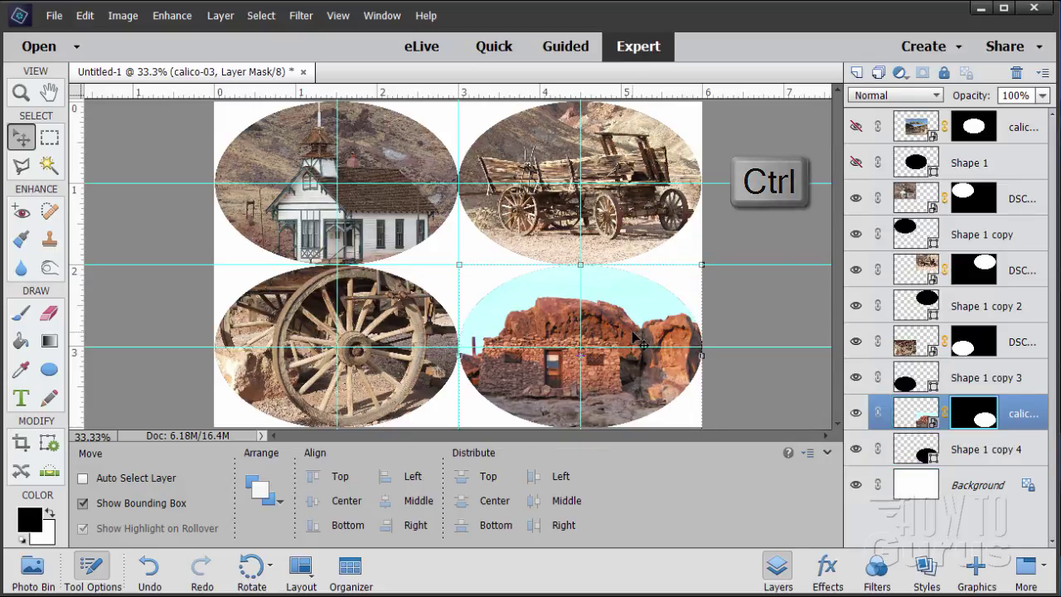
Check the composition with the central photo shown, and hide every photo and ellipse layer above the Background
{"action": "left_click", "coordinate": [854, 127]}
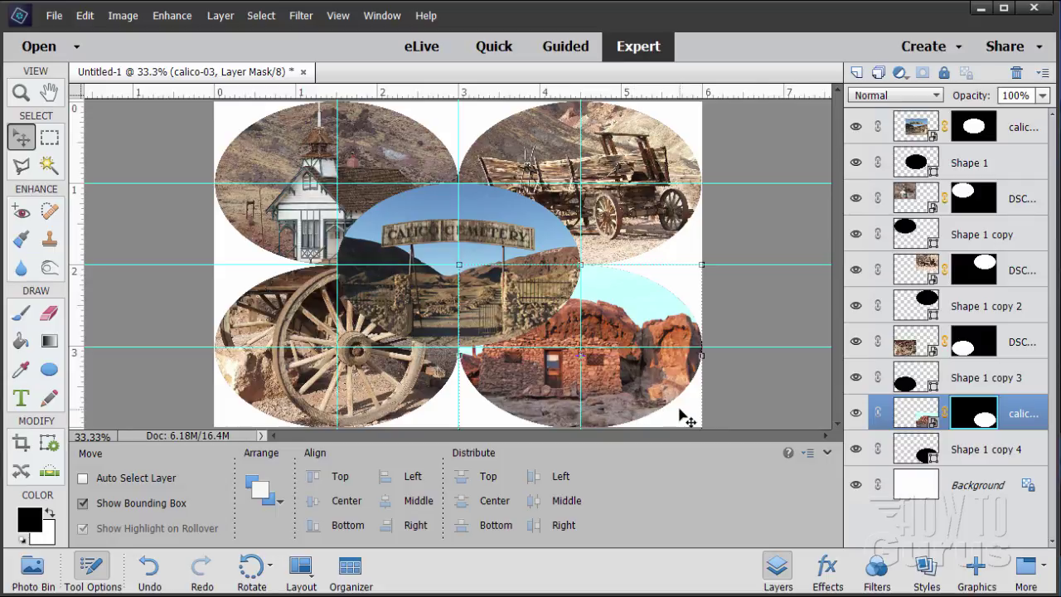
{"action": "left_click", "coordinate": [856, 127]}
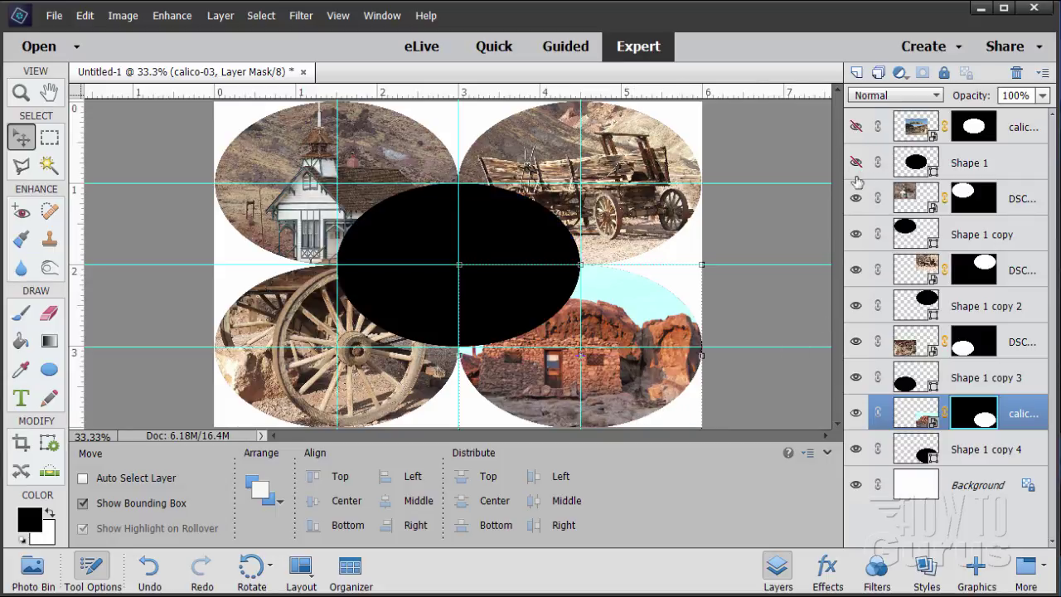
{"action": "left_click", "coordinate": [856, 198]}
{"action": "left_click", "coordinate": [856, 234]}
{"action": "left_click", "coordinate": [856, 270]}
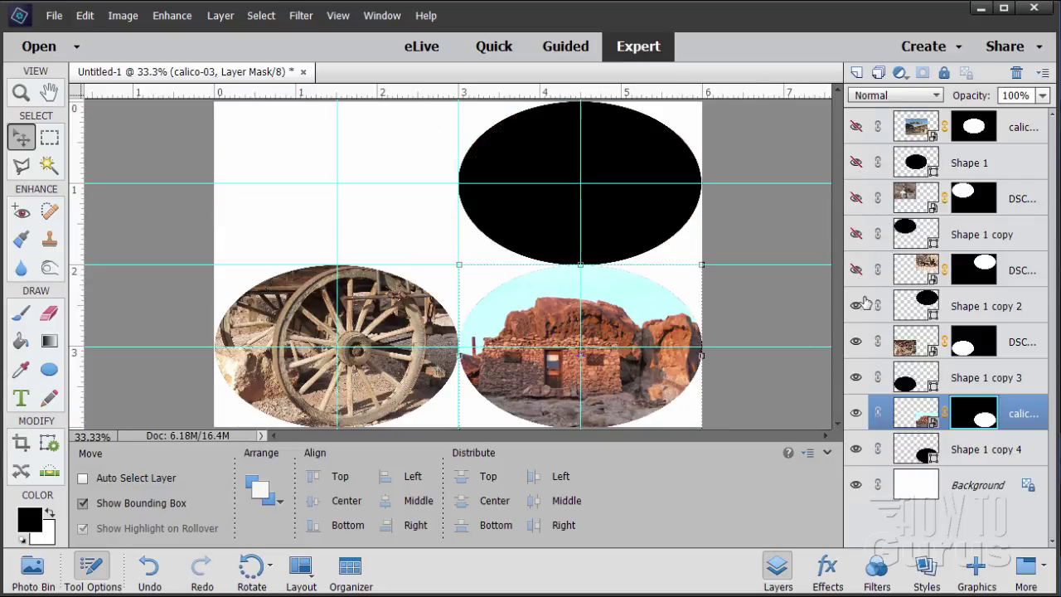
{"action": "left_click", "coordinate": [856, 306]}
{"action": "left_click", "coordinate": [855, 341]}
{"action": "left_click", "coordinate": [856, 377]}
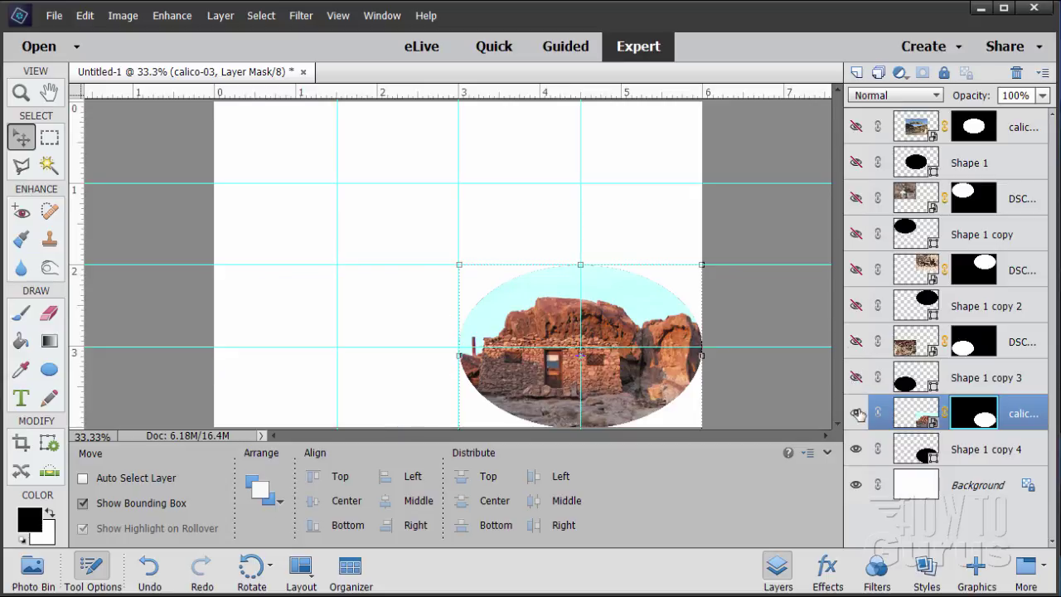
{"action": "left_click", "coordinate": [856, 413]}
{"action": "left_click", "coordinate": [855, 449]}
Make the Background layer active and hide the page guides
{"action": "left_click", "coordinate": [918, 489]}
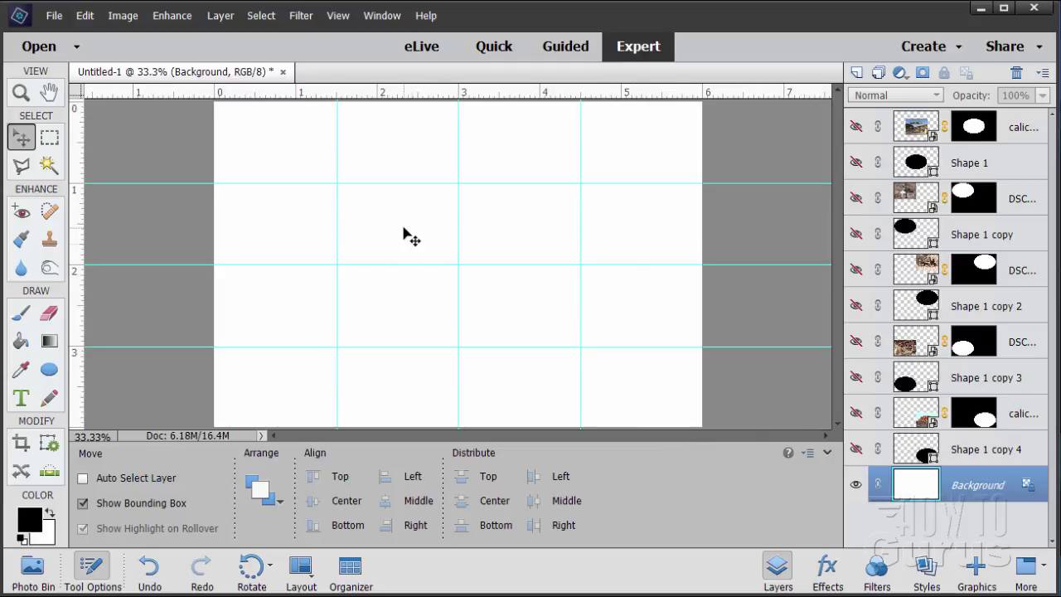
{"action": "left_click", "coordinate": [338, 16]}
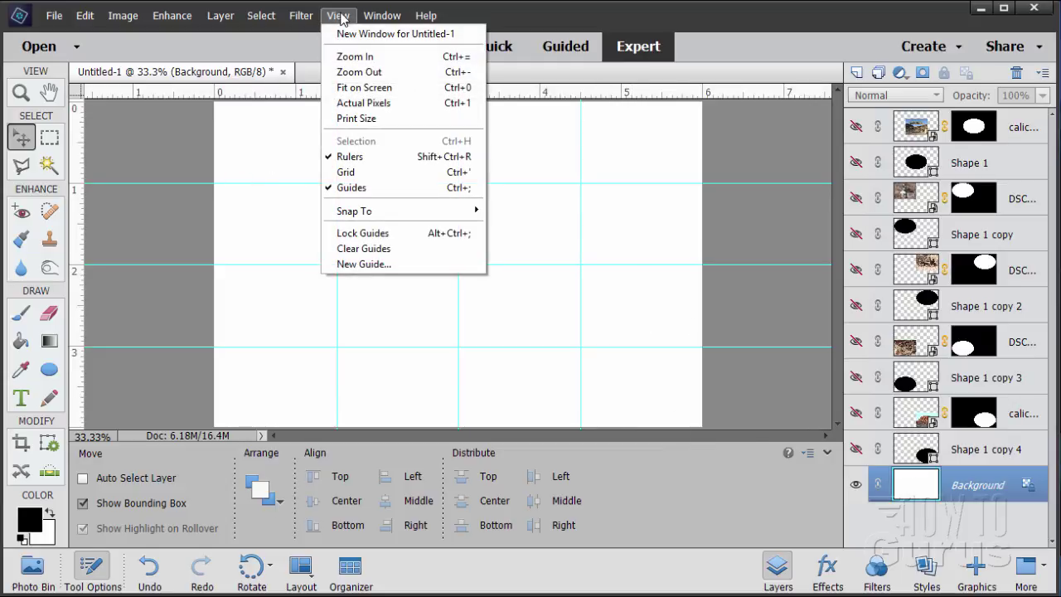
{"action": "left_click", "coordinate": [352, 189]}
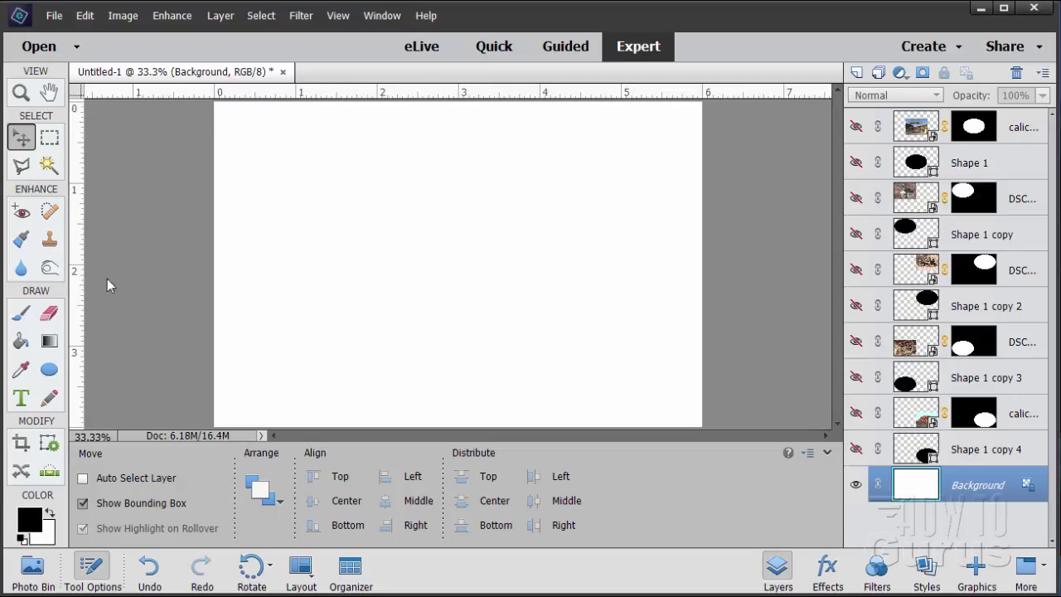
Set the foreground color to the cream hex value fceabb
{"action": "left_click", "coordinate": [29, 527]}
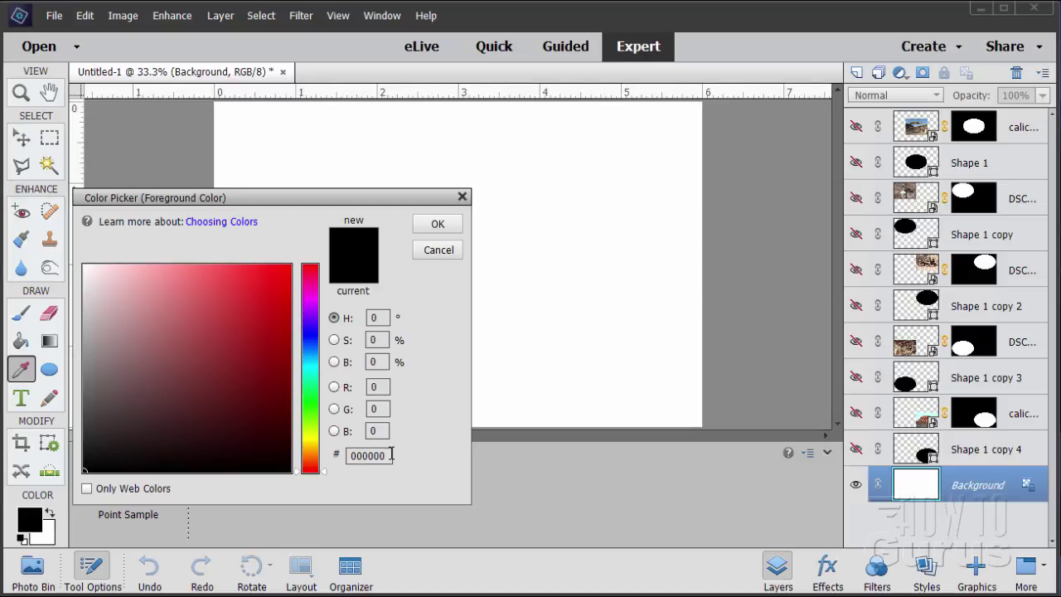
{"action": "left_click_drag", "start_coordinate": [391, 453], "coordinate": [351, 460]}
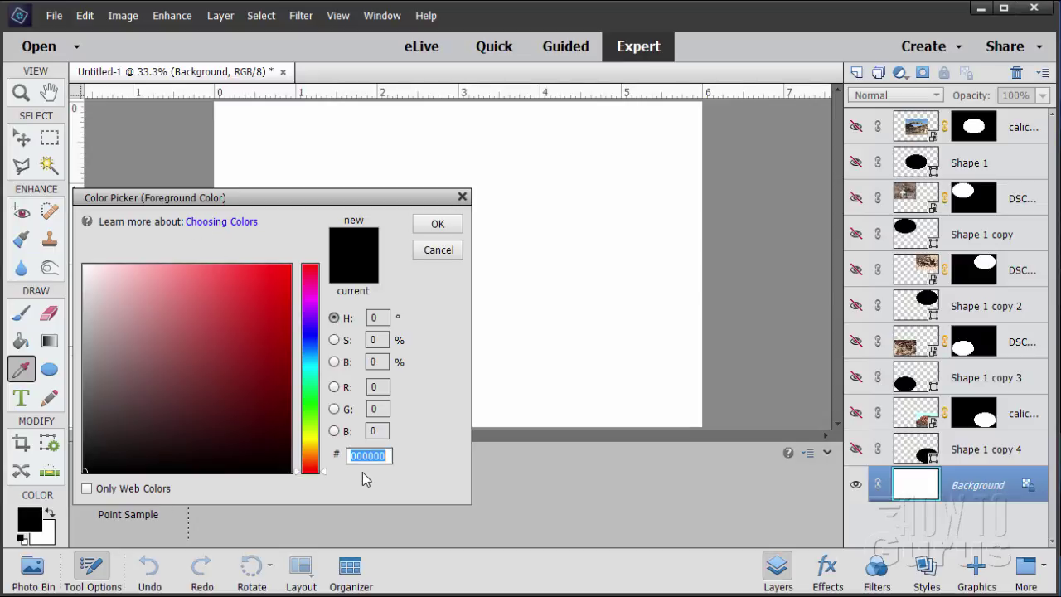
{"action": "type", "text": "f"}
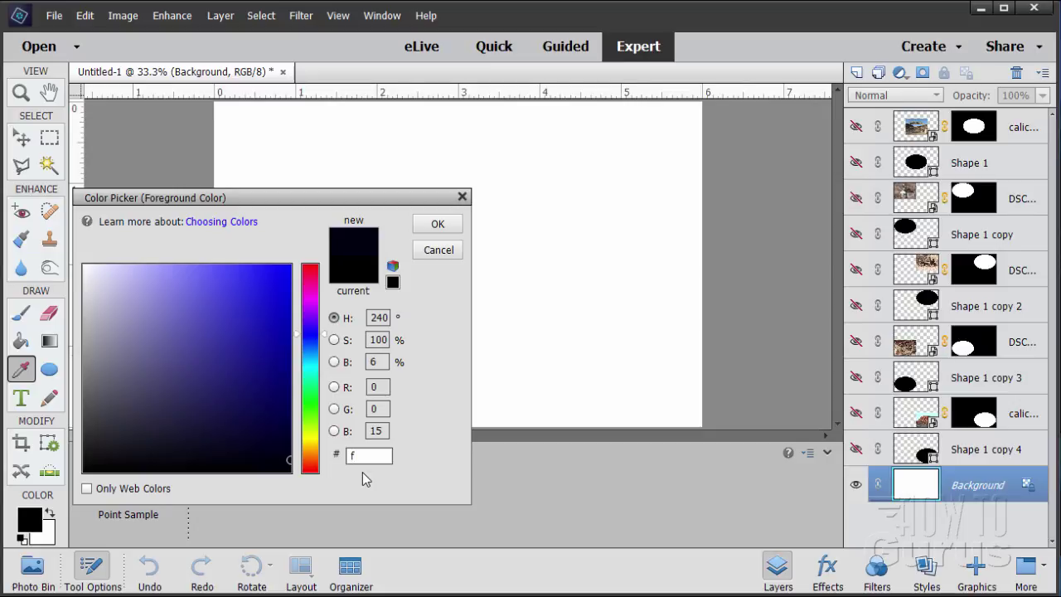
{"action": "type", "text": "cea"}
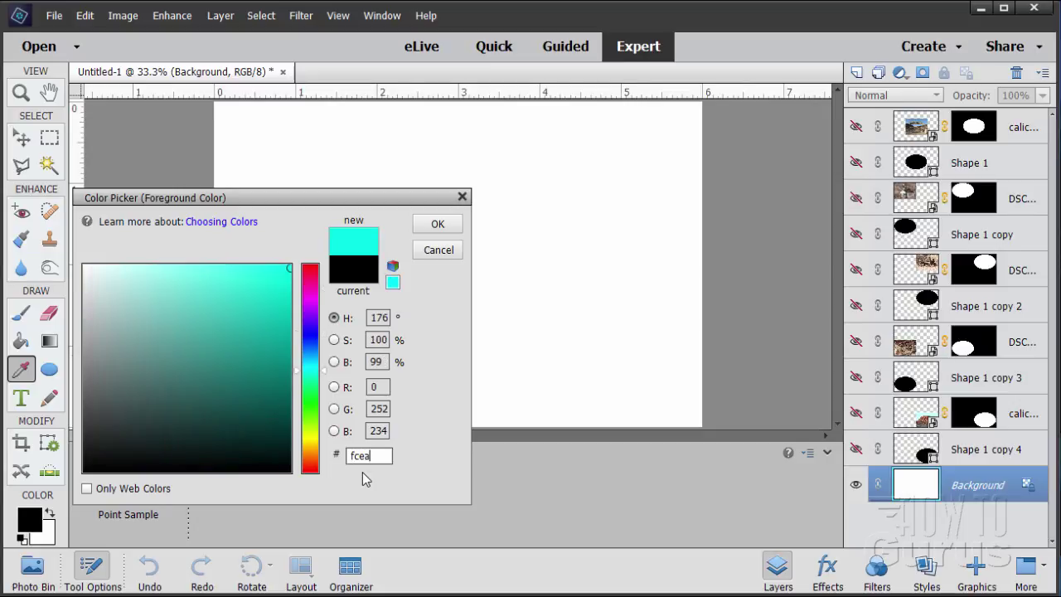
{"action": "type", "text": "bb"}
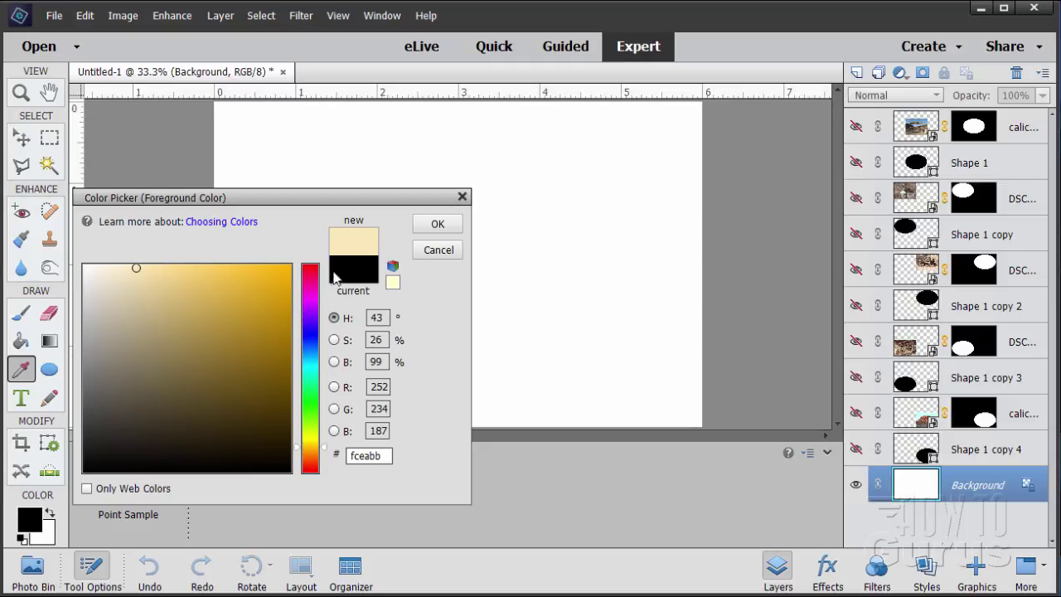
{"action": "left_click", "coordinate": [437, 225]}
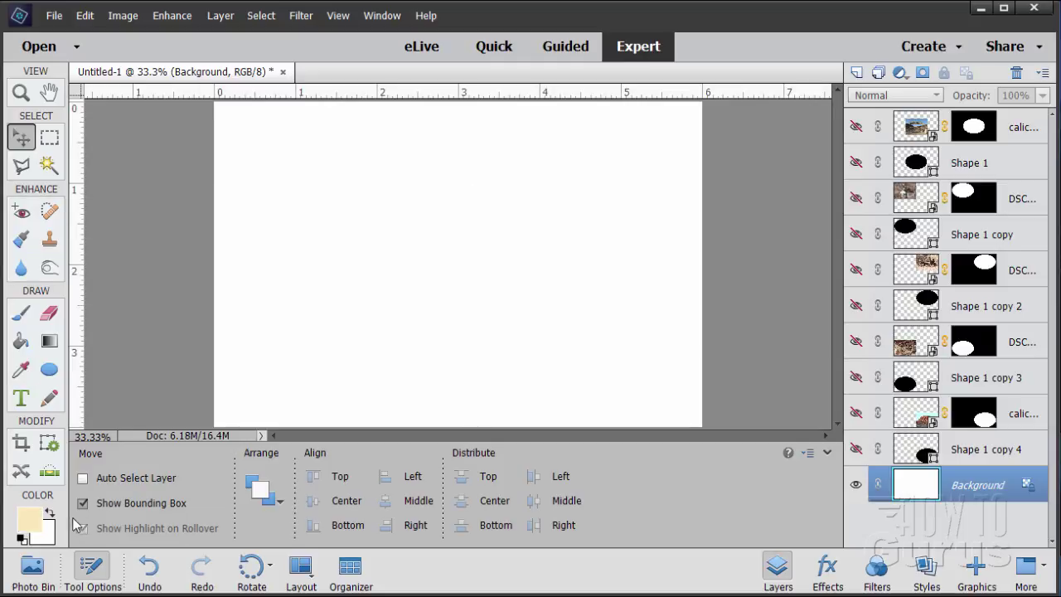
Fill the Background layer with the cream foreground color using the Paint Bucket, and return to the Move tool
{"action": "left_click", "coordinate": [20, 340]}
{"action": "left_click", "coordinate": [351, 331]}
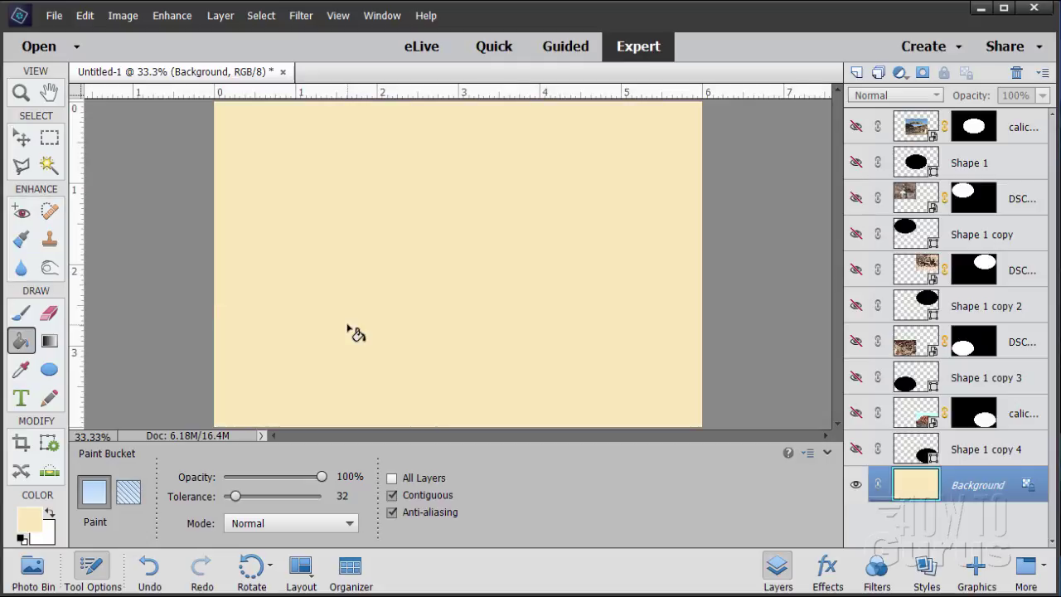
{"action": "left_click", "coordinate": [25, 139]}
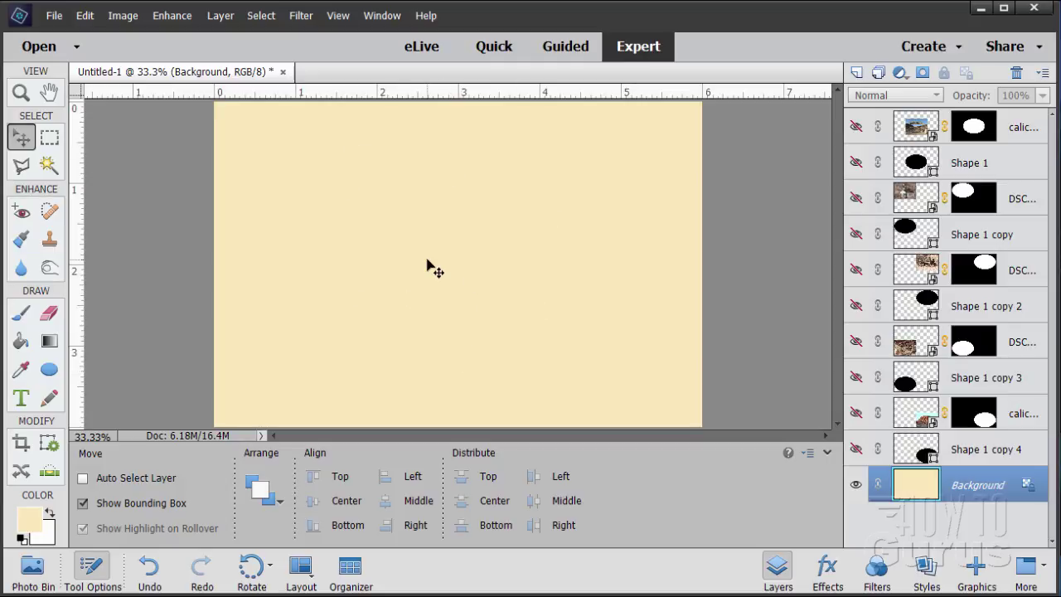
Open the Filter Gallery for the Background layer and choose the Texturizer texture filter
{"action": "left_click", "coordinate": [301, 15]}
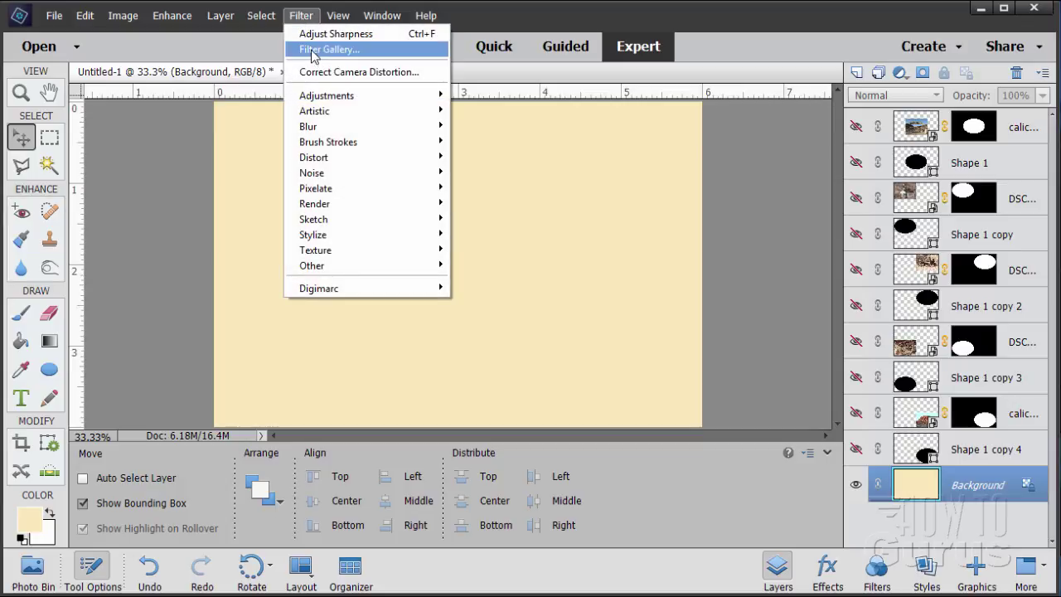
{"action": "left_click", "coordinate": [311, 50]}
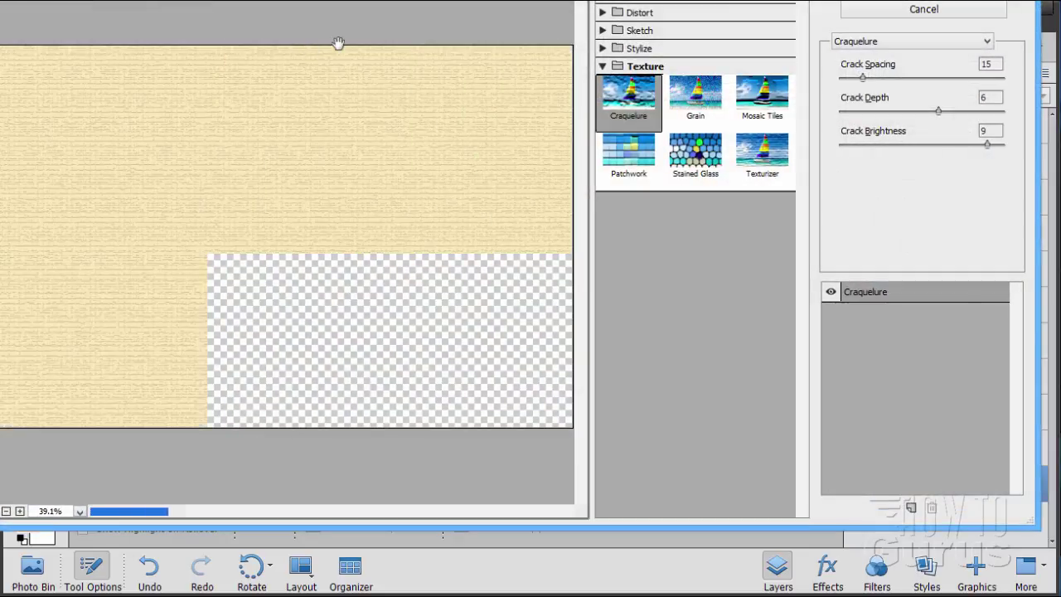
{"action": "left_click_drag", "start_coordinate": [753, 0], "coordinate": [771, 15]}
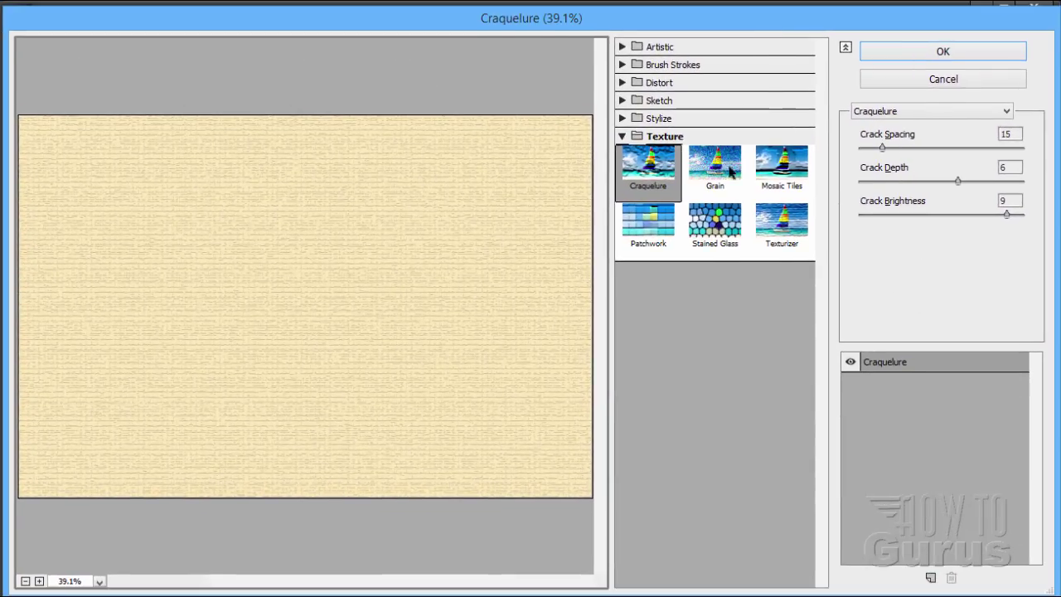
{"action": "left_click", "coordinate": [623, 136]}
{"action": "left_click", "coordinate": [621, 137]}
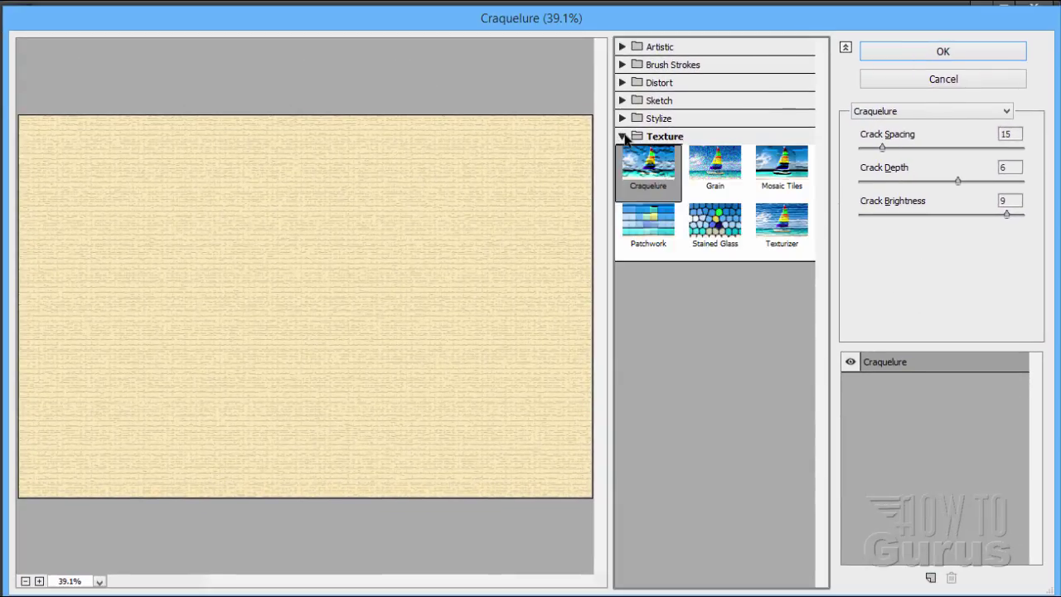
{"action": "left_click", "coordinate": [774, 236]}
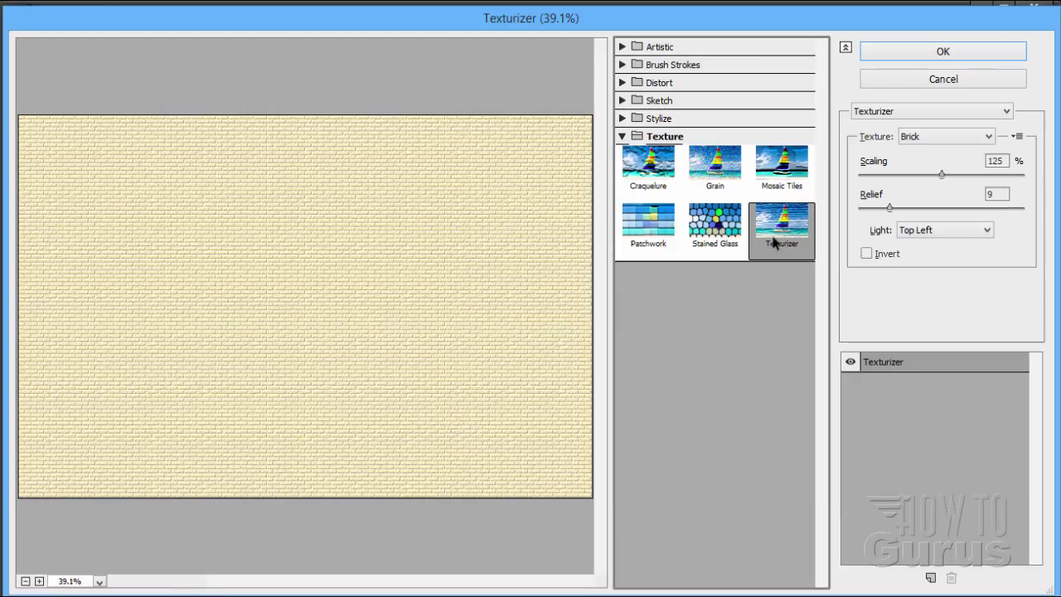
Set the Texturizer to the Sandstone texture with 100% scaling and Top Left light
{"action": "left_click", "coordinate": [913, 140]}
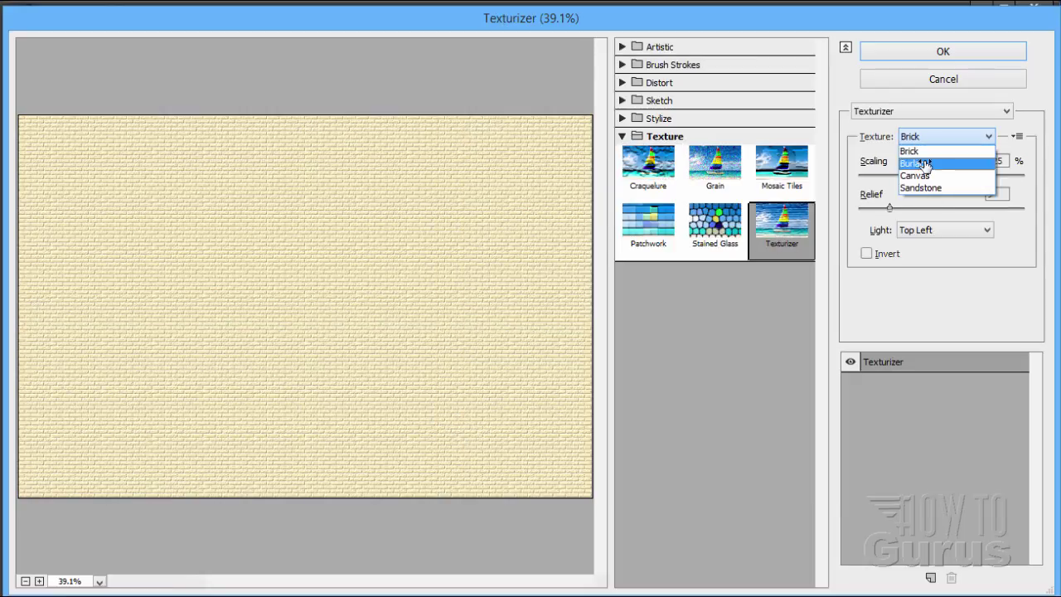
{"action": "left_click", "coordinate": [921, 187]}
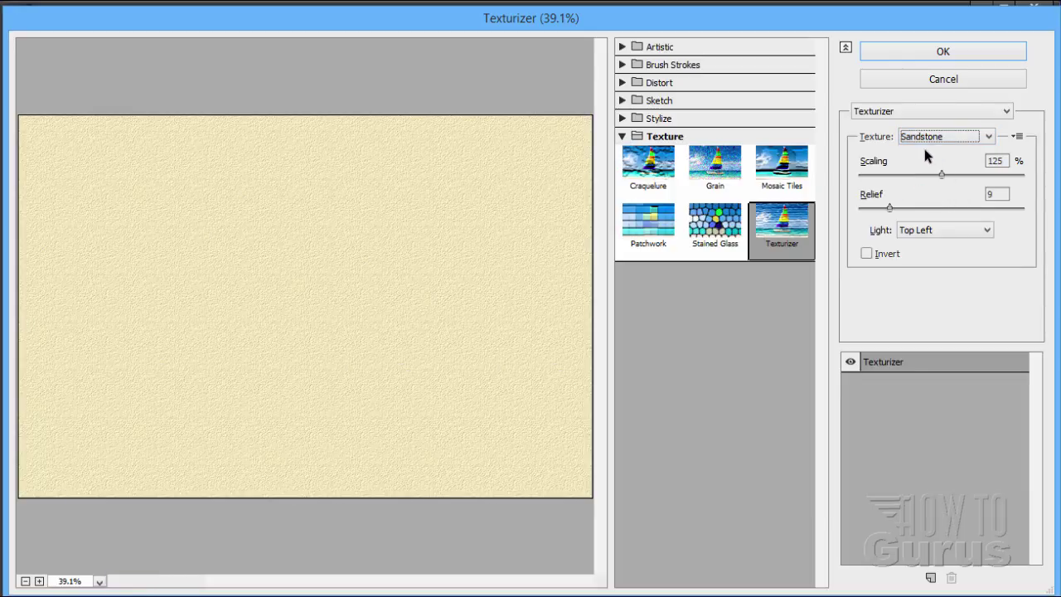
{"action": "double_click", "coordinate": [998, 159]}
{"action": "type", "text": "100"}
{"action": "left_click", "coordinate": [949, 225]}
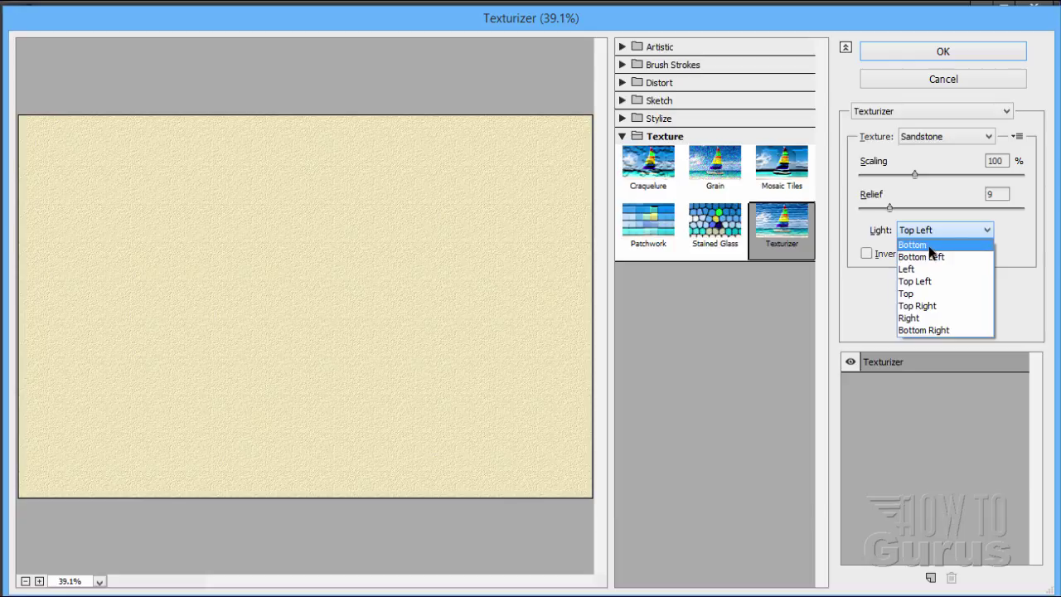
{"action": "left_click", "coordinate": [926, 283]}
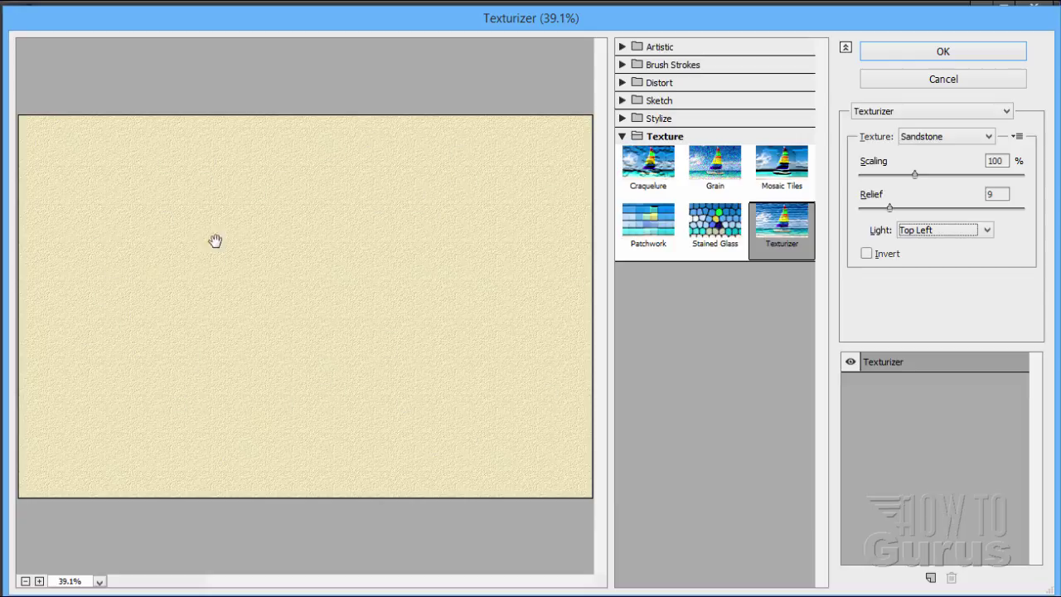
Try a texture scaling of 150% and set it back to 100%
{"action": "left_click", "coordinate": [995, 161]}
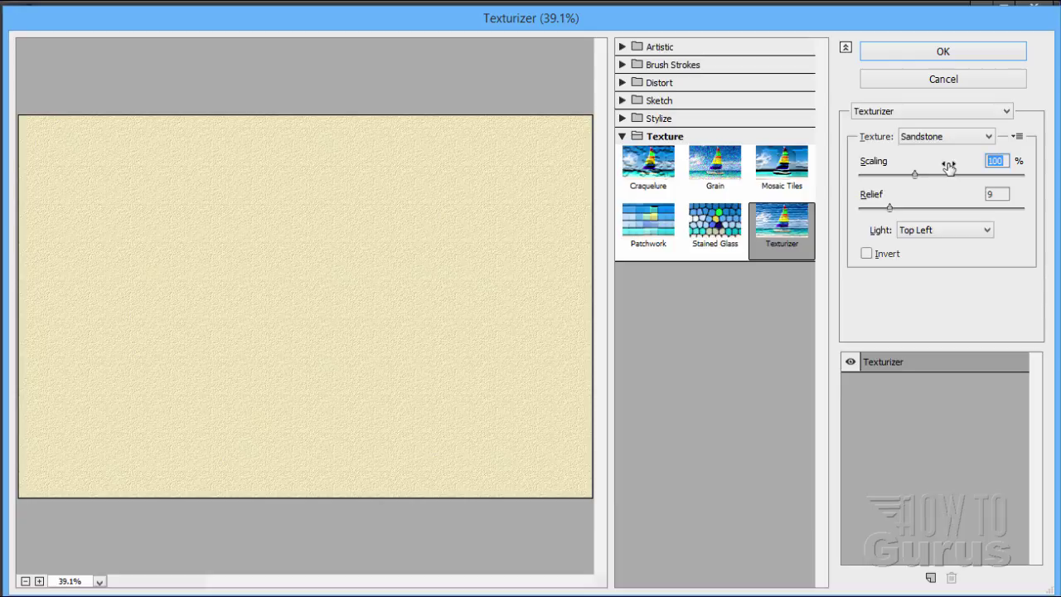
{"action": "type", "text": "15"}
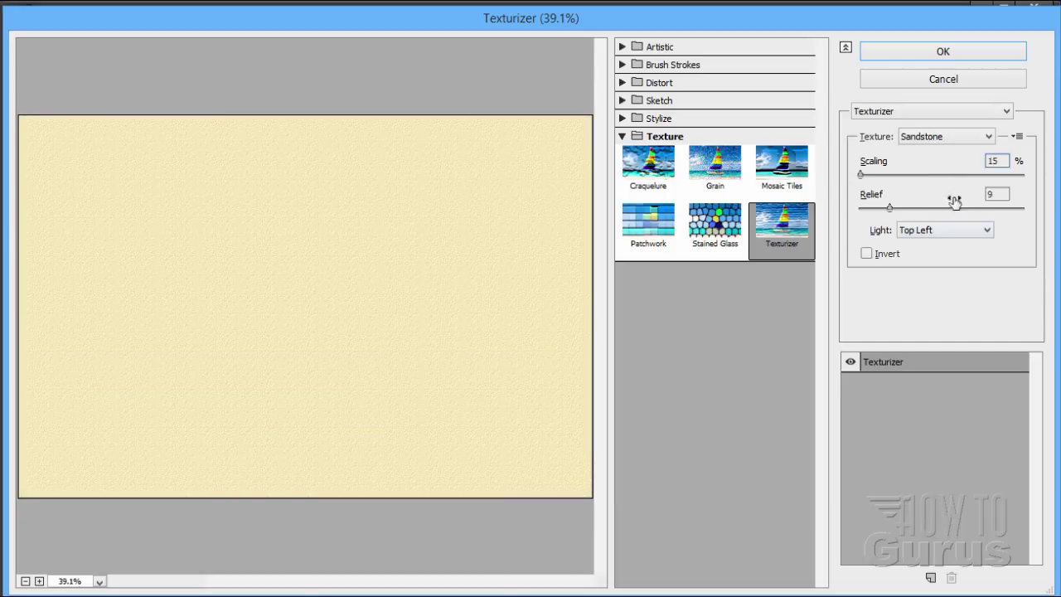
{"action": "type", "text": "0"}
{"action": "double_click", "coordinate": [1005, 161]}
{"action": "type", "text": "100"}
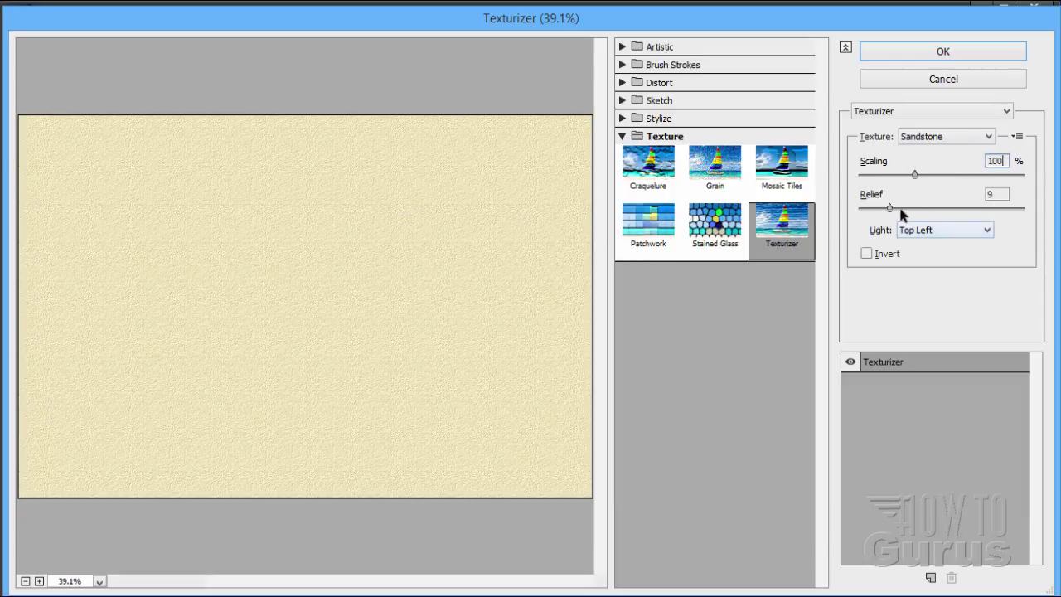
Set the texture relief to 9 and apply the Texturizer filter to the Background layer
{"action": "mouse_move", "coordinate": [889, 208]}
{"action": "left_mouse_down"}
{"action": "mouse_move", "coordinate": [931, 208]}
{"action": "mouse_move", "coordinate": [871, 210]}
{"action": "mouse_move", "coordinate": [882, 210]}
{"action": "left_mouse_up"}
{"action": "left_click", "coordinate": [39, 580]}
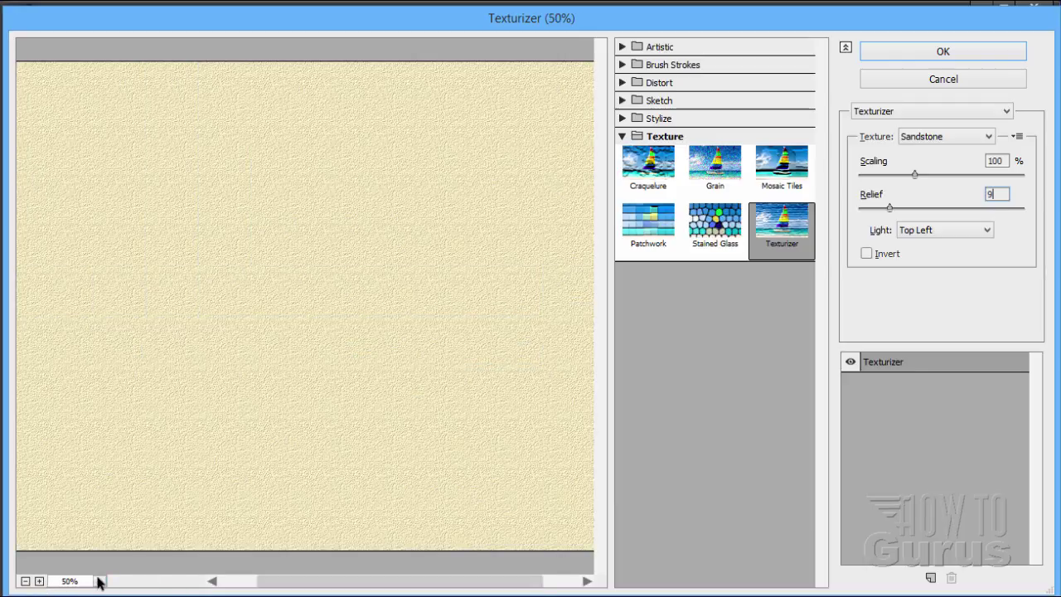
{"action": "left_click", "coordinate": [98, 581]}
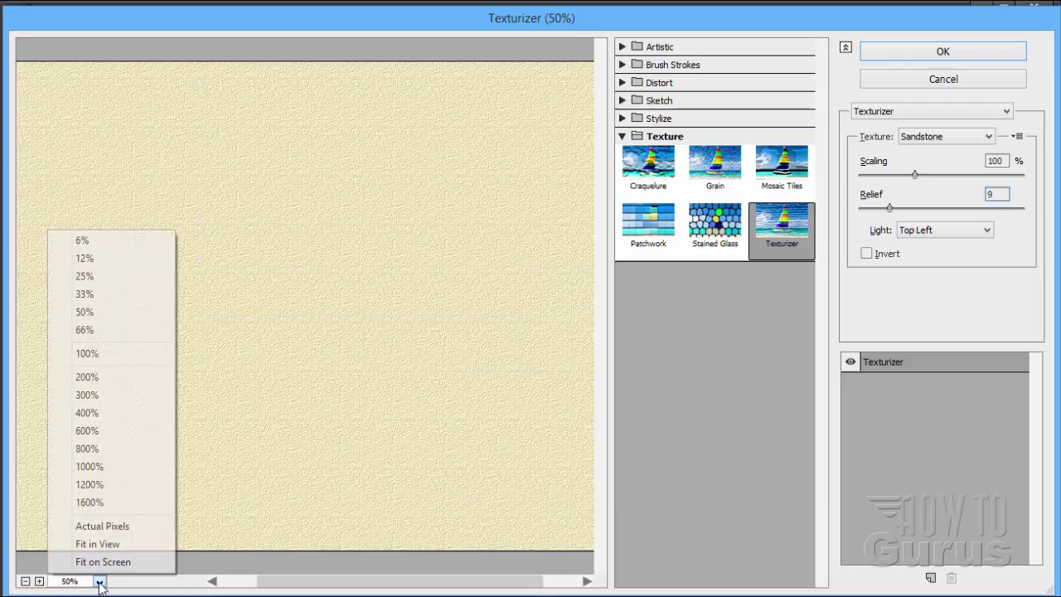
{"action": "left_click", "coordinate": [105, 353]}
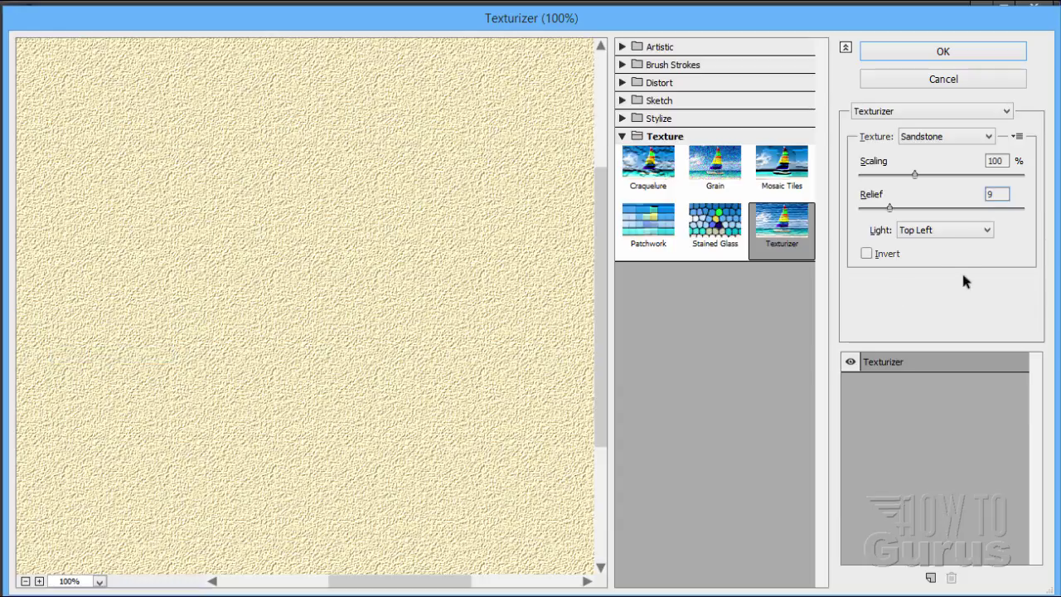
{"action": "mouse_move", "coordinate": [889, 212]}
{"action": "left_mouse_down"}
{"action": "mouse_move", "coordinate": [870, 213]}
{"action": "mouse_move", "coordinate": [894, 210]}
{"action": "mouse_move", "coordinate": [879, 213]}
{"action": "left_mouse_up"}
{"action": "type", "text": "9"}
{"action": "left_click", "coordinate": [871, 50]}
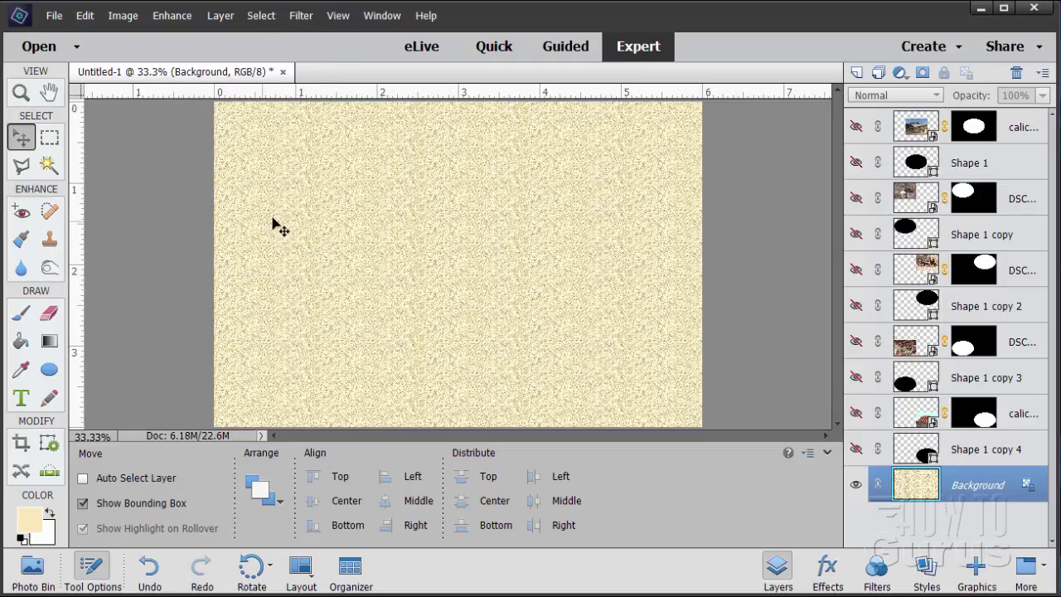
Examine the background texture at actual pixel size, and fit the whole page on screen again
{"action": "left_click", "coordinate": [340, 17]}
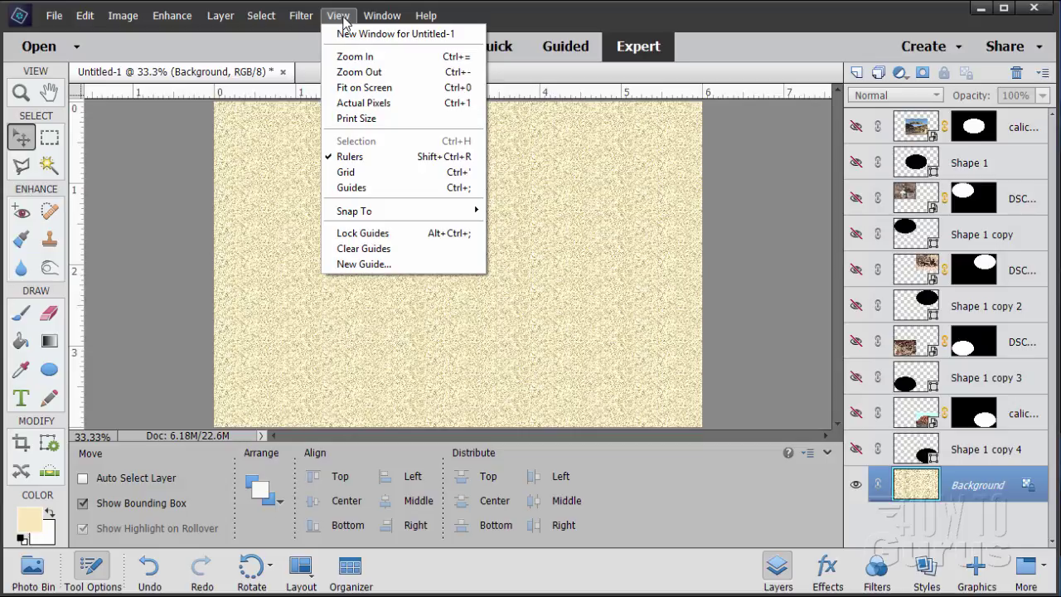
{"action": "left_click", "coordinate": [358, 106]}
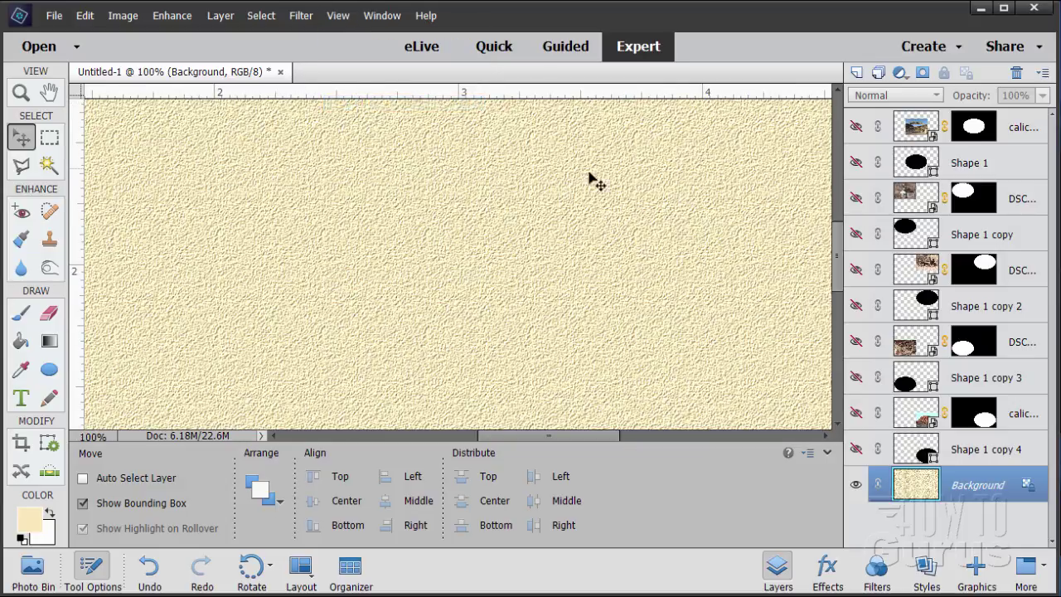
{"action": "mouse_move", "coordinate": [538, 437]}
{"action": "left_mouse_down"}
{"action": "mouse_move", "coordinate": [406, 434]}
{"action": "mouse_move", "coordinate": [542, 434]}
{"action": "mouse_move", "coordinate": [522, 435]}
{"action": "left_mouse_up"}
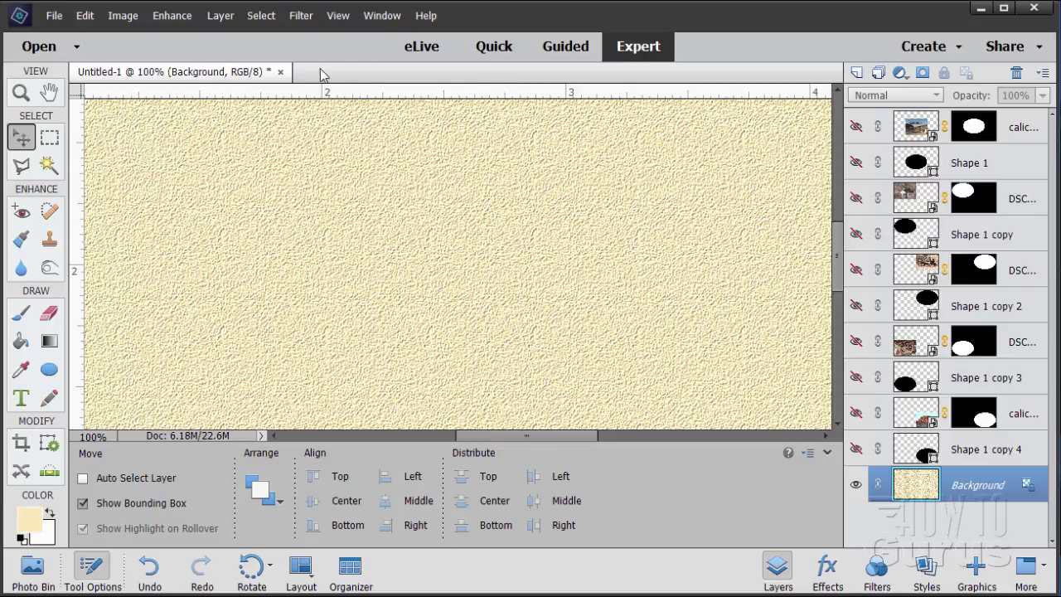
{"action": "left_click", "coordinate": [340, 16]}
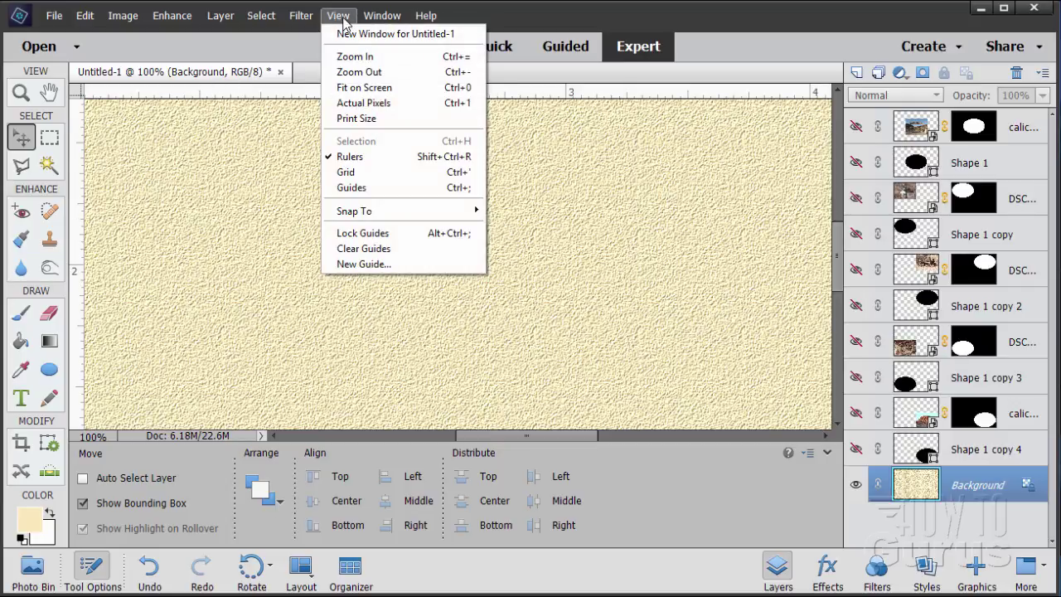
{"action": "left_click", "coordinate": [356, 72]}
{"action": "left_click", "coordinate": [340, 16]}
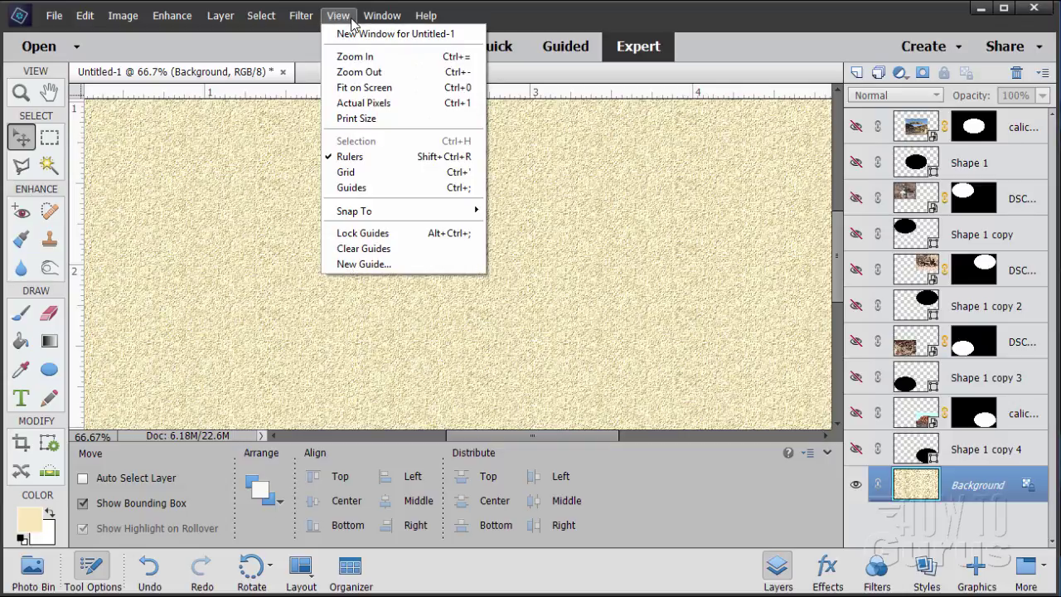
{"action": "left_click", "coordinate": [356, 87]}
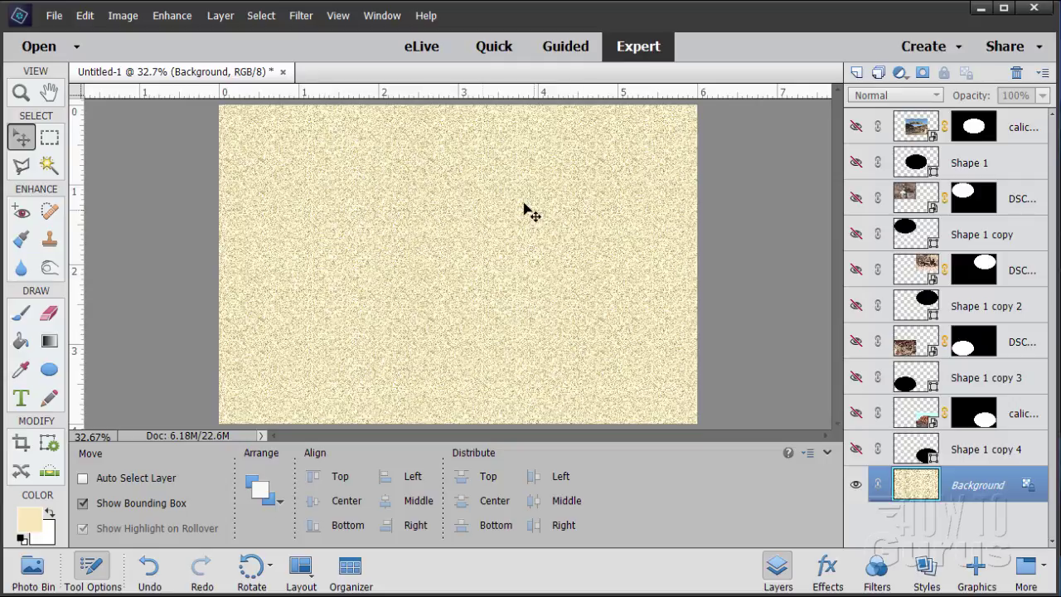
Make all the hidden ellipse shape layers and masked photo layers above the Background visible
{"action": "left_click", "coordinate": [856, 449]}
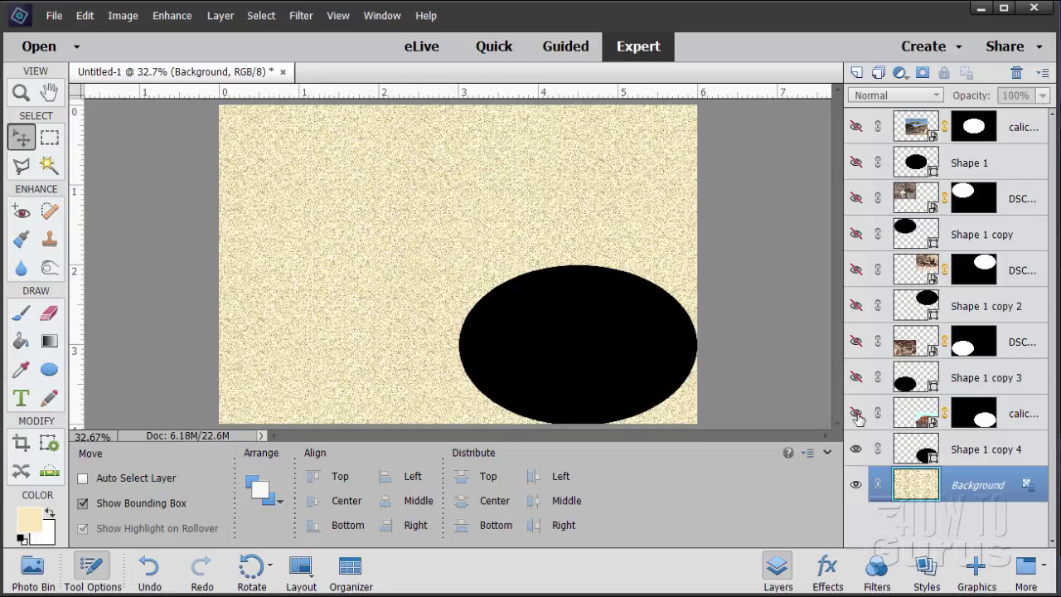
{"action": "left_click", "coordinate": [855, 412]}
{"action": "left_click", "coordinate": [855, 377]}
{"action": "left_click", "coordinate": [855, 341]}
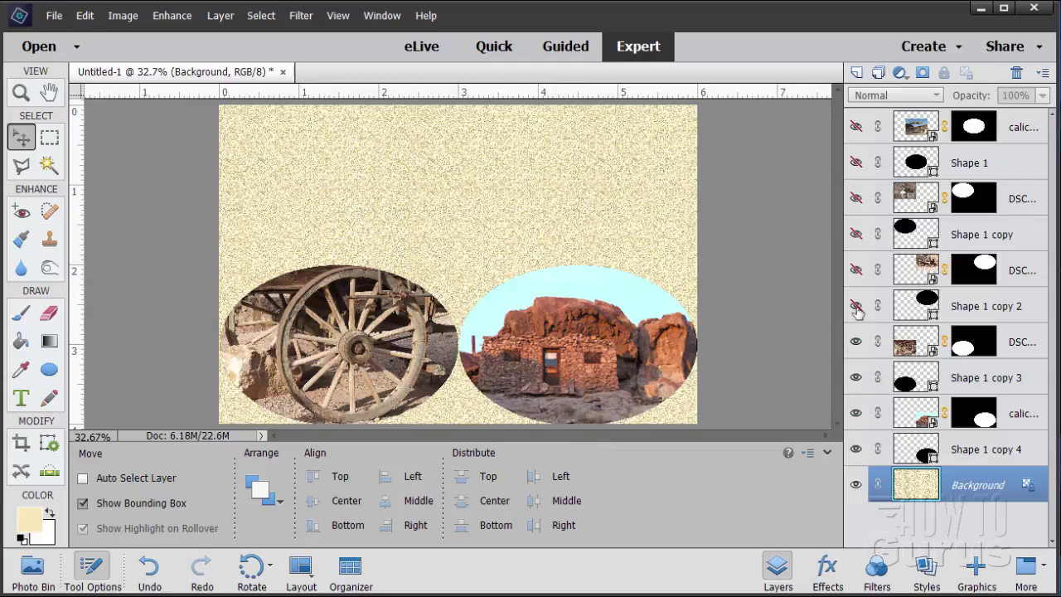
{"action": "left_click", "coordinate": [855, 306]}
{"action": "left_click", "coordinate": [855, 270]}
{"action": "left_click", "coordinate": [855, 234]}
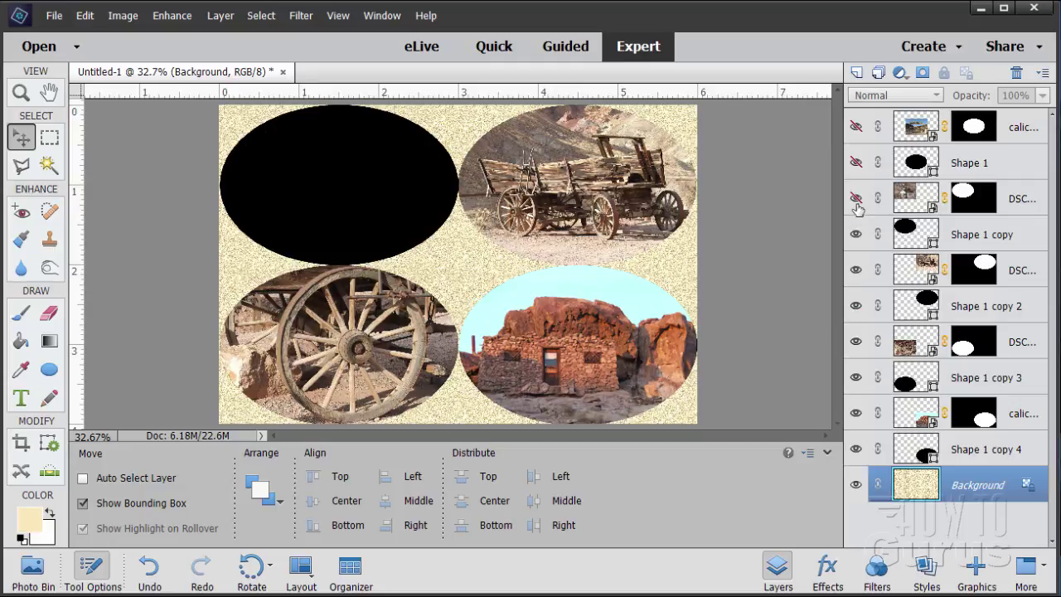
{"action": "left_click", "coordinate": [855, 198]}
{"action": "left_click", "coordinate": [855, 163]}
{"action": "left_click", "coordinate": [855, 126]}
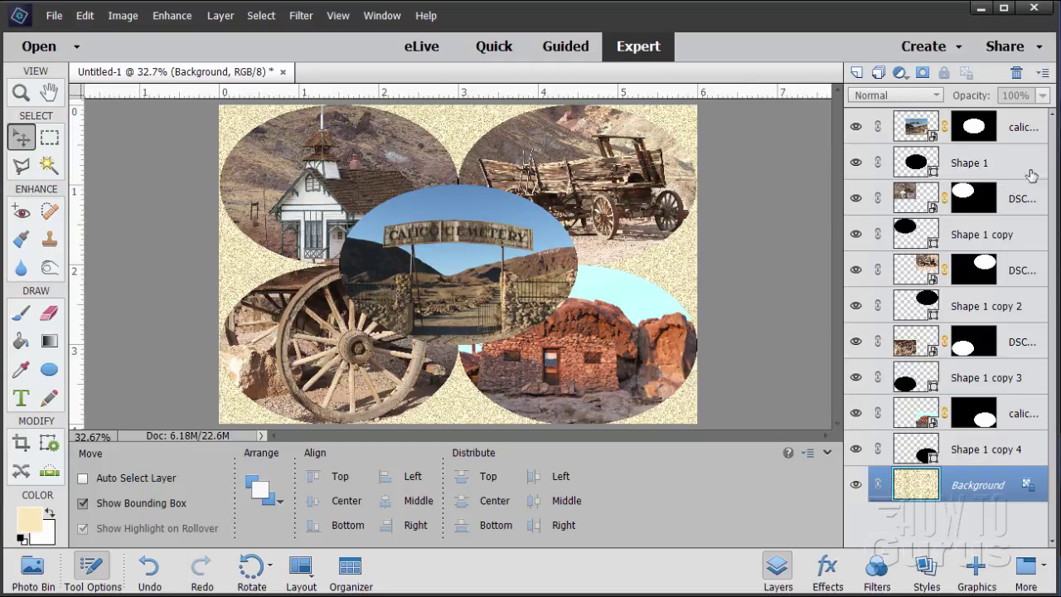
Move the Shape 1 layer above the Calico Cemetery photo layer and simplify it
{"action": "left_click", "coordinate": [932, 166]}
{"action": "mouse_move", "coordinate": [919, 166]}
{"action": "left_mouse_down"}
{"action": "mouse_move", "coordinate": [921, 121]}
{"action": "mouse_move", "coordinate": [925, 149]}
{"action": "left_mouse_up"}
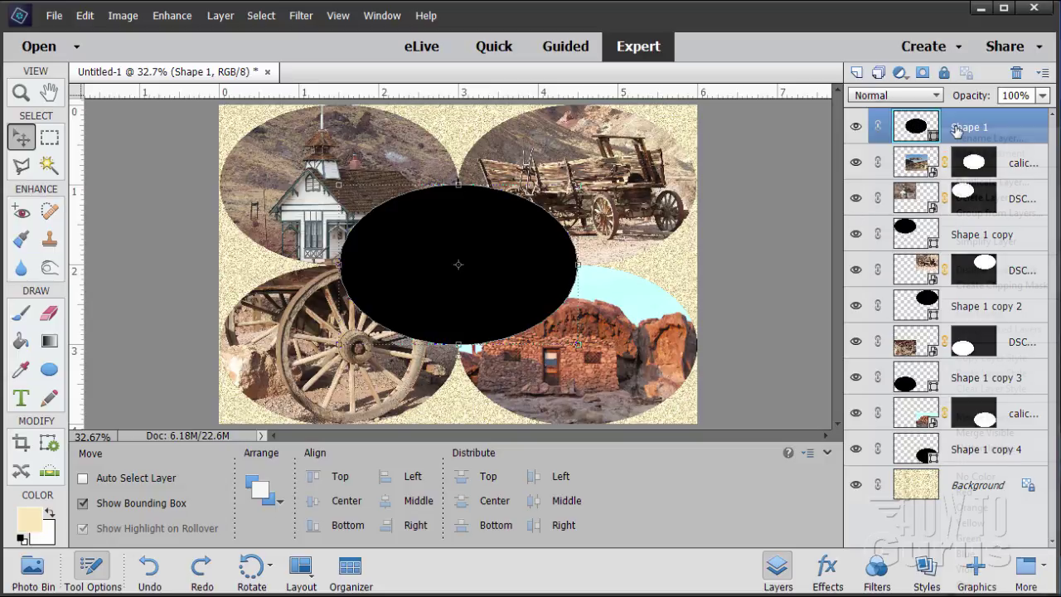
{"action": "right_click", "coordinate": [962, 131]}
{"action": "left_click", "coordinate": [985, 241]}
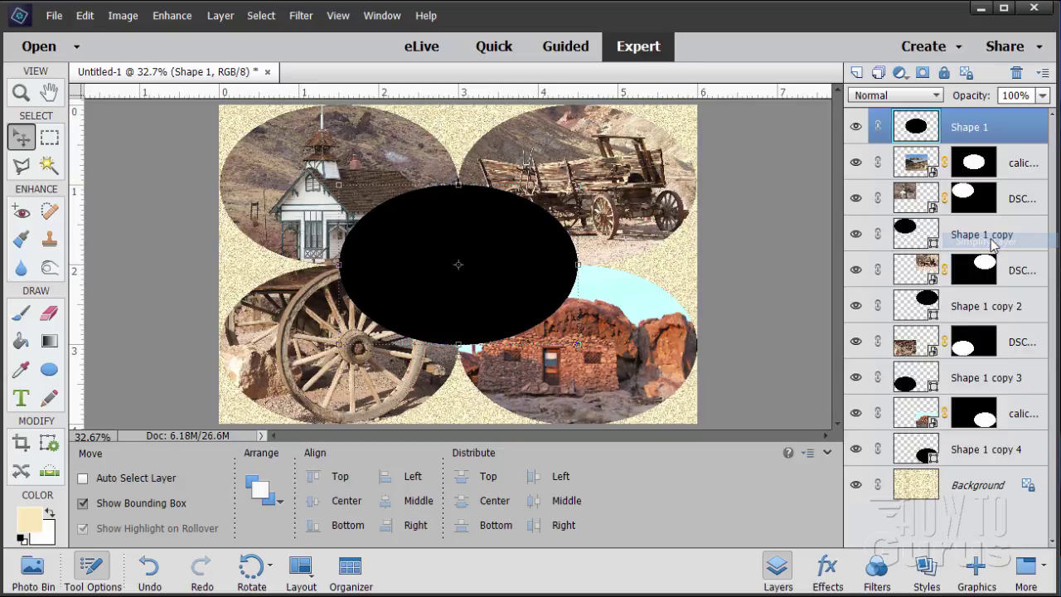
Simplify the four remaining ellipse layers, Shape 1 copy through Shape 1 copy 4
{"action": "left_click", "coordinate": [965, 242]}
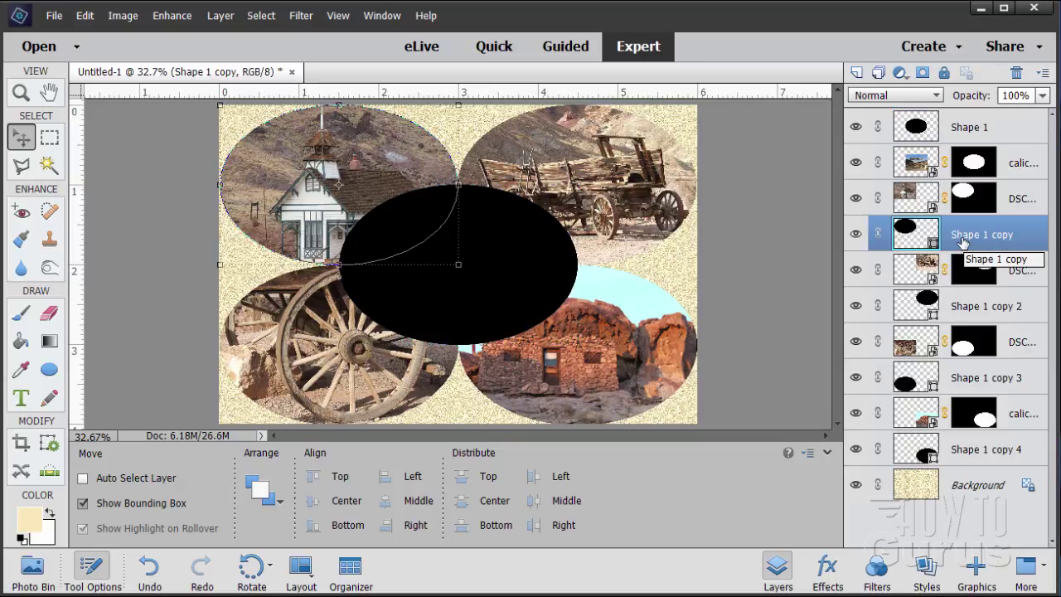
{"action": "right_click", "coordinate": [964, 242]}
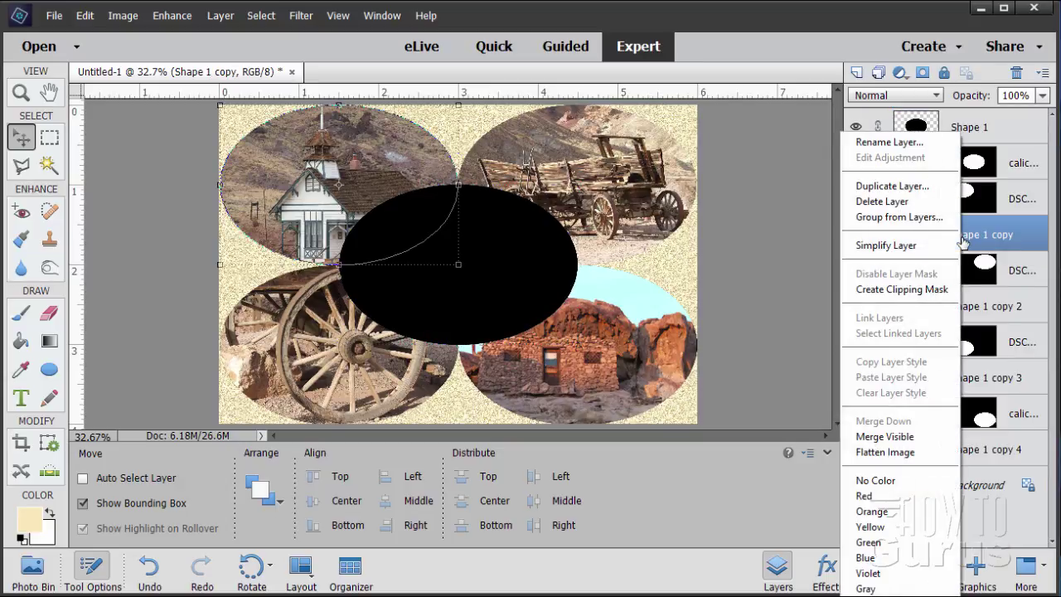
{"action": "left_click", "coordinate": [916, 246]}
{"action": "left_click", "coordinate": [963, 310]}
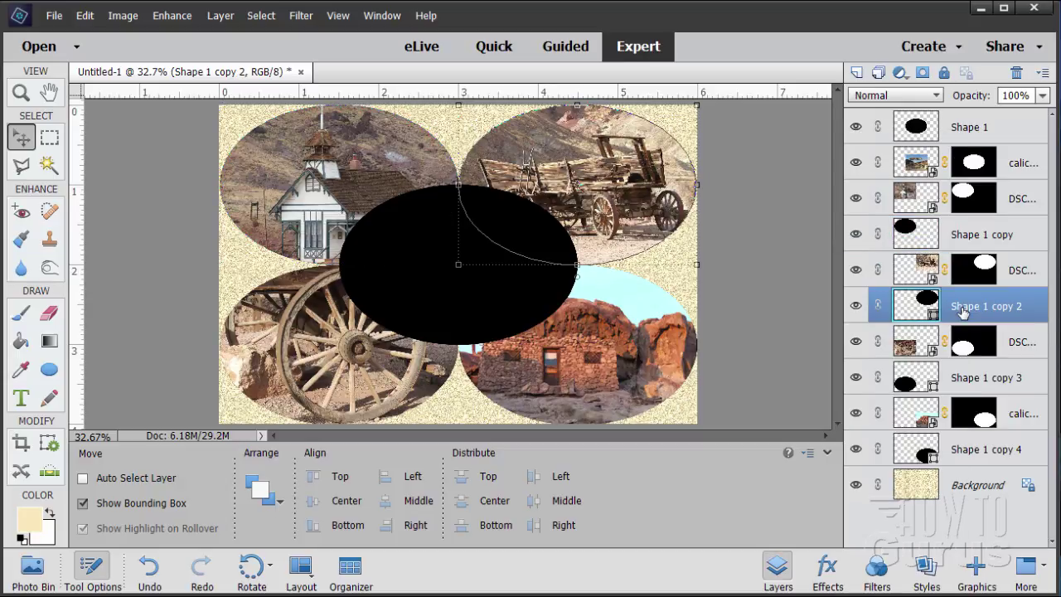
{"action": "right_click", "coordinate": [963, 310]}
{"action": "left_click", "coordinate": [927, 252]}
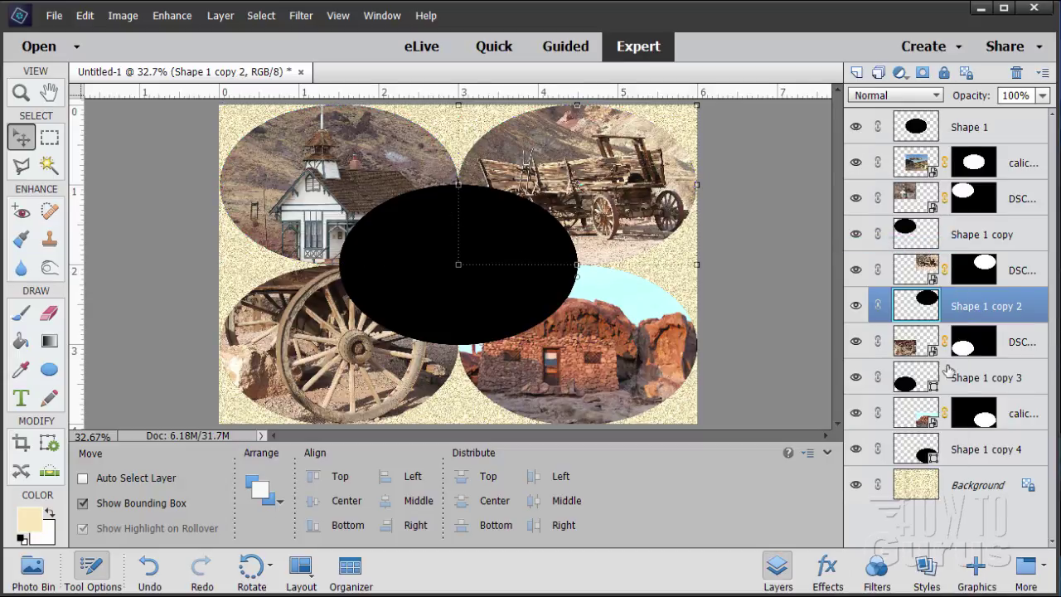
{"action": "right_click", "coordinate": [970, 385]}
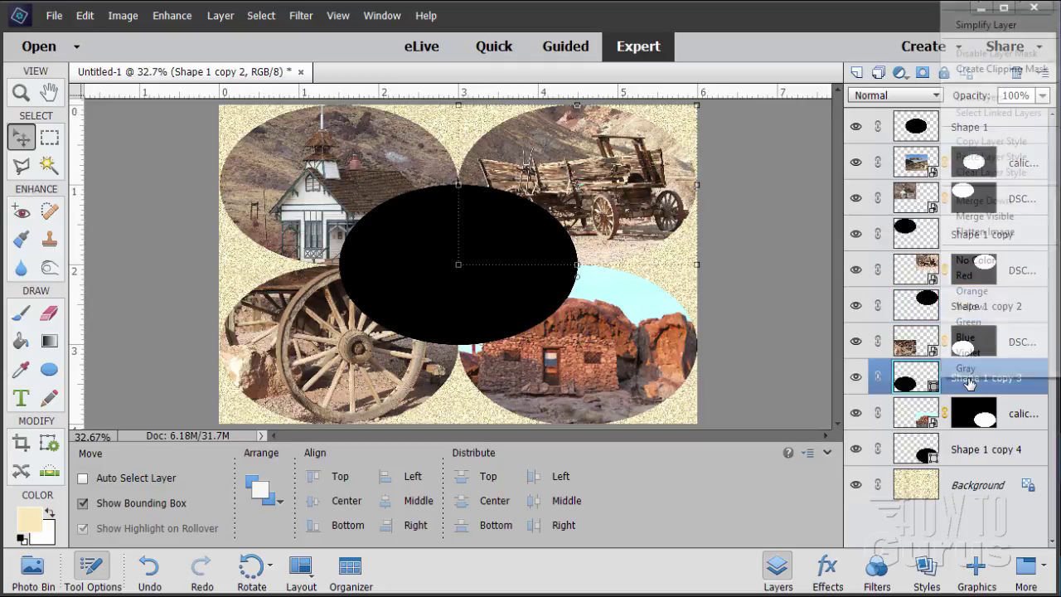
{"action": "left_click", "coordinate": [984, 24]}
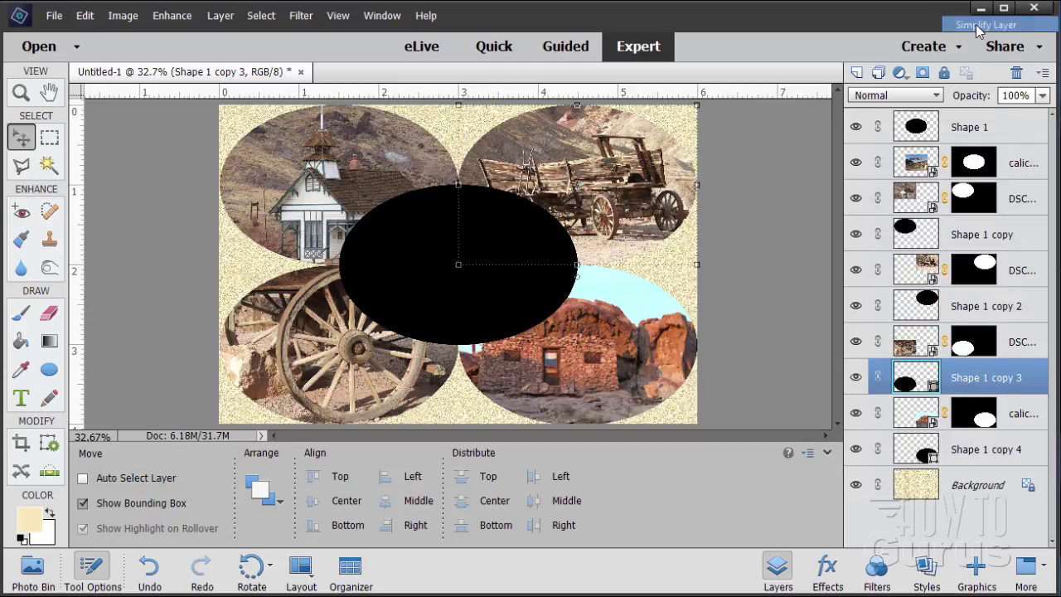
{"action": "right_click", "coordinate": [961, 450]}
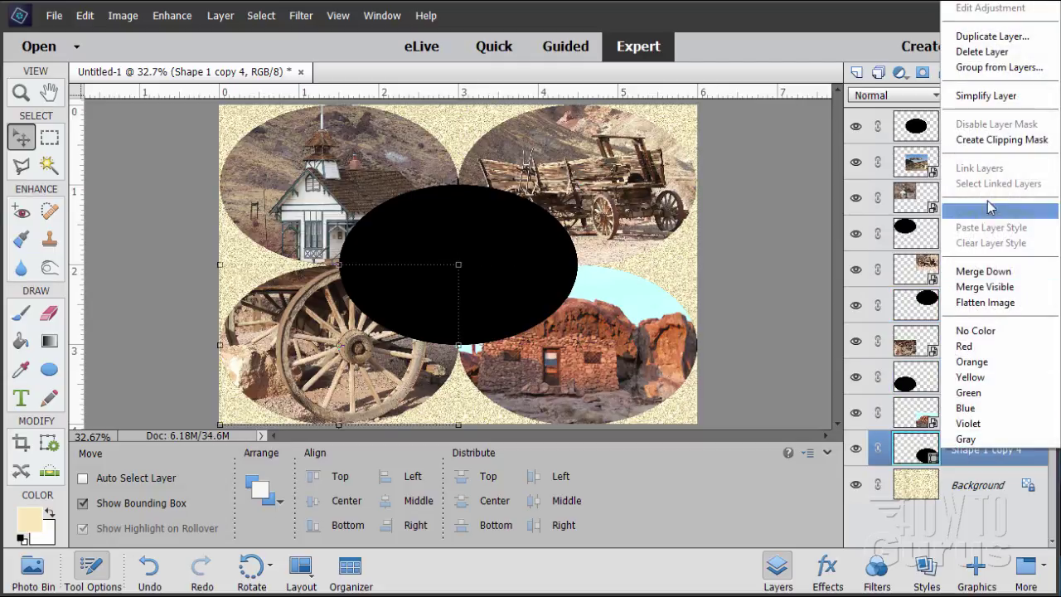
{"action": "left_click", "coordinate": [980, 97]}
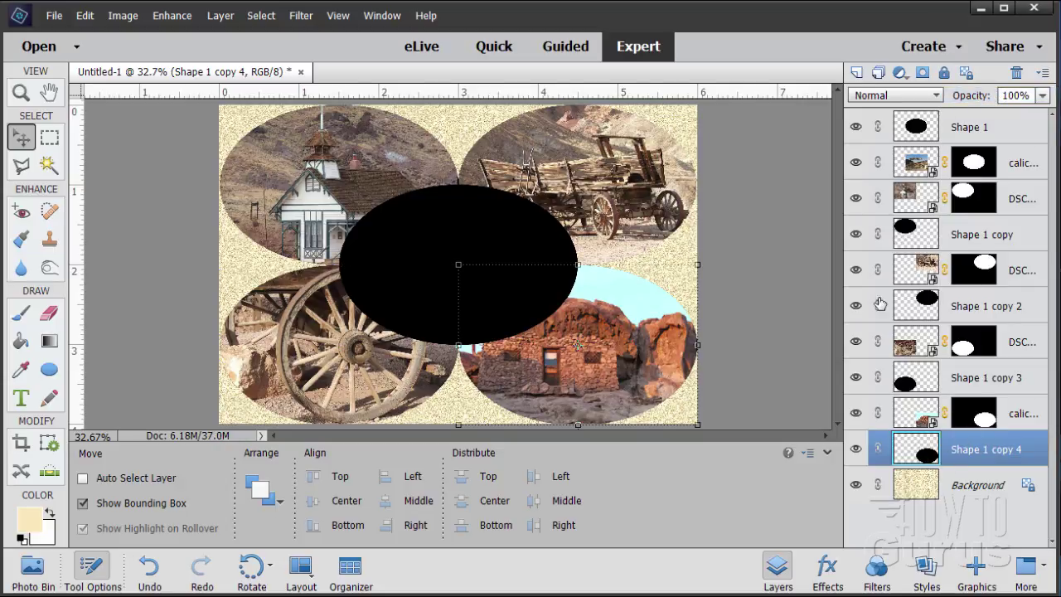
Load the Shape 1 ellipse as a selection and contract the selection by 50 pixels
{"action": "left_click", "coordinate": [908, 131]}
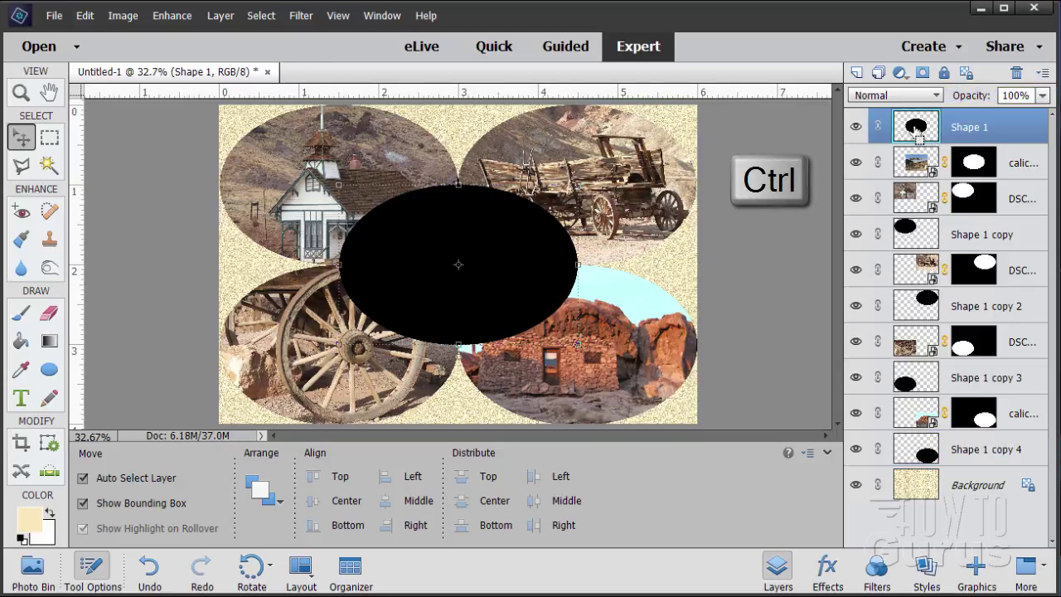
{"action": "left_click", "coordinate": [909, 128], "text": "ctrl"}
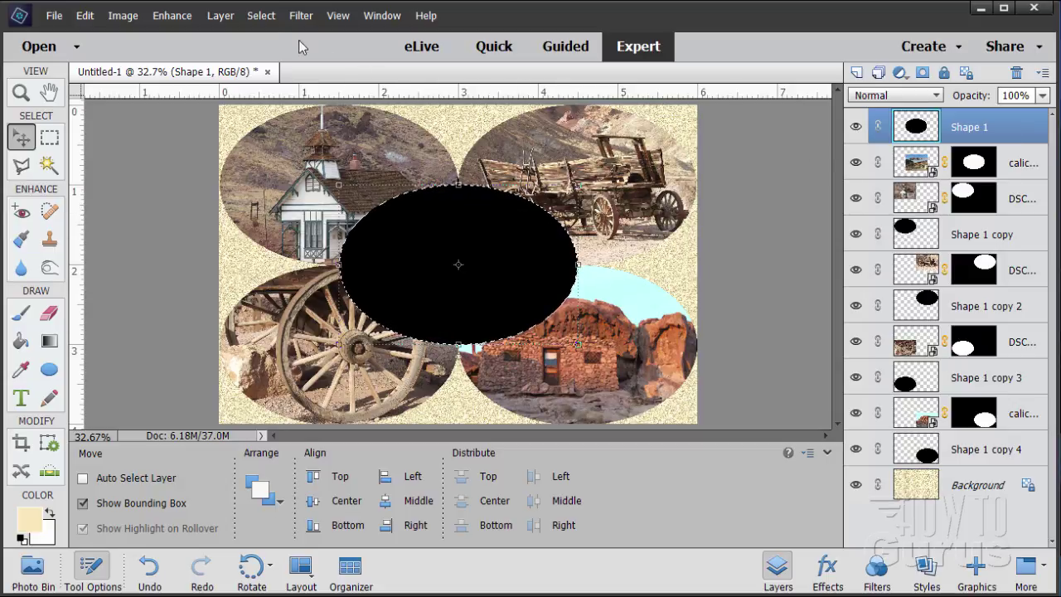
{"action": "left_click", "coordinate": [261, 16]}
{"action": "mouse_move", "coordinate": [293, 173]}
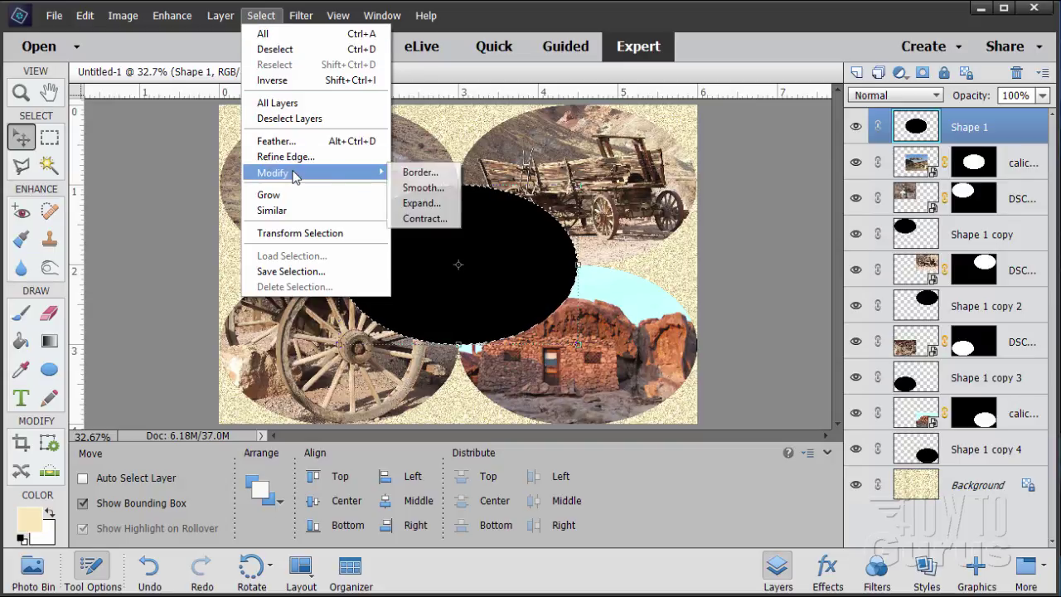
{"action": "left_click", "coordinate": [441, 219]}
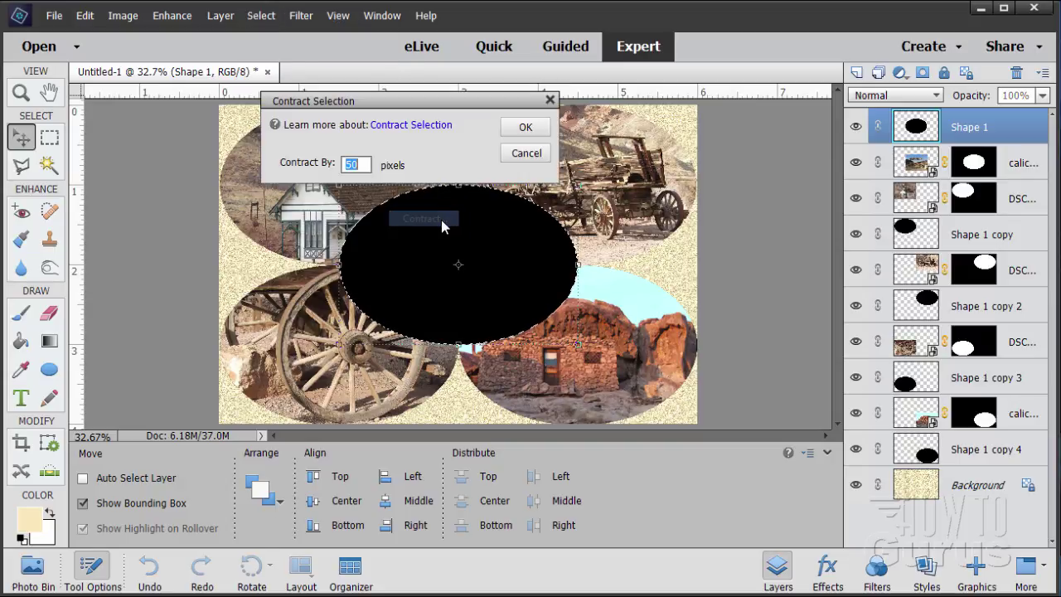
{"action": "left_click", "coordinate": [363, 171]}
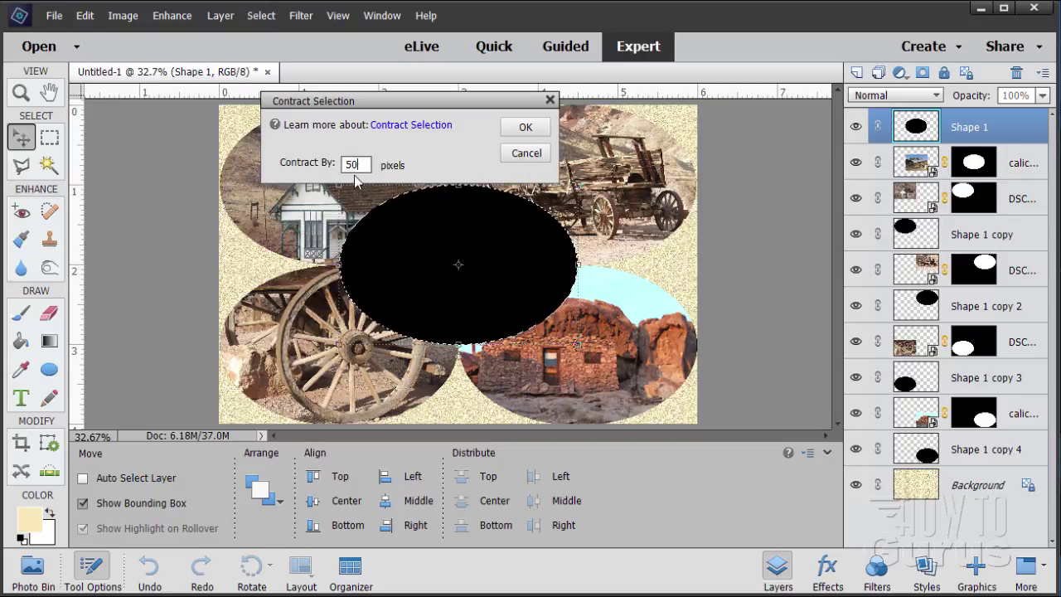
{"action": "left_click", "coordinate": [525, 128]}
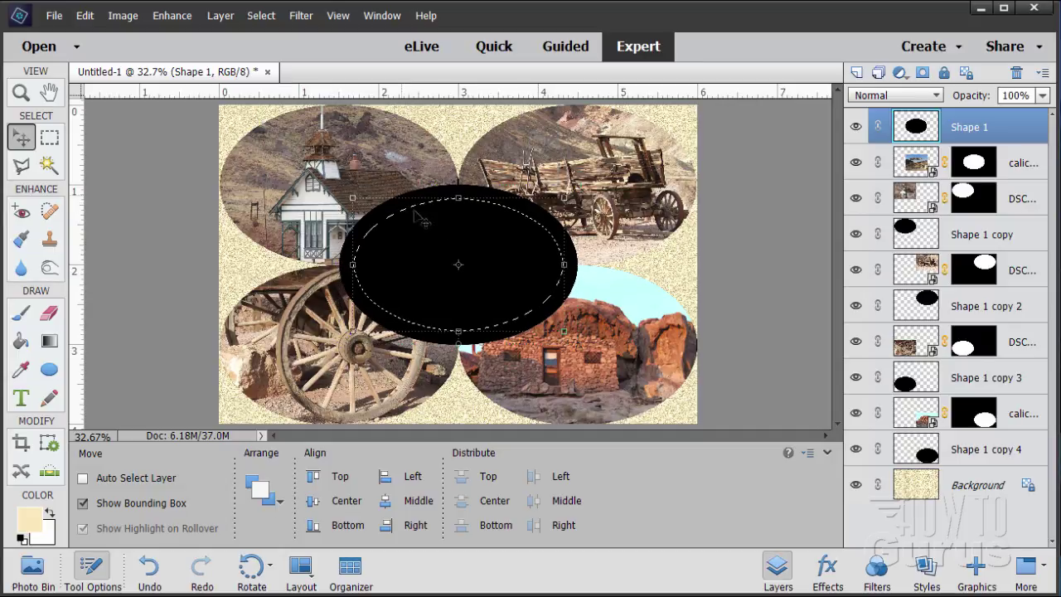
Delete the selected inside of the Shape 1 ellipse to leave a black ring, and deselect
{"action": "key", "text": "Delete"}
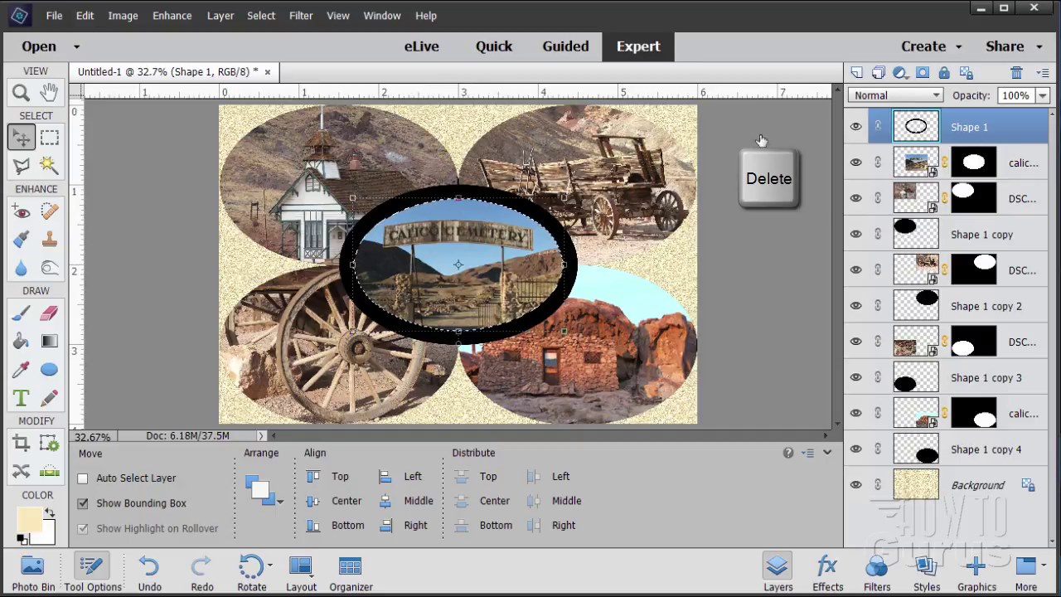
{"action": "left_click", "coordinate": [261, 15]}
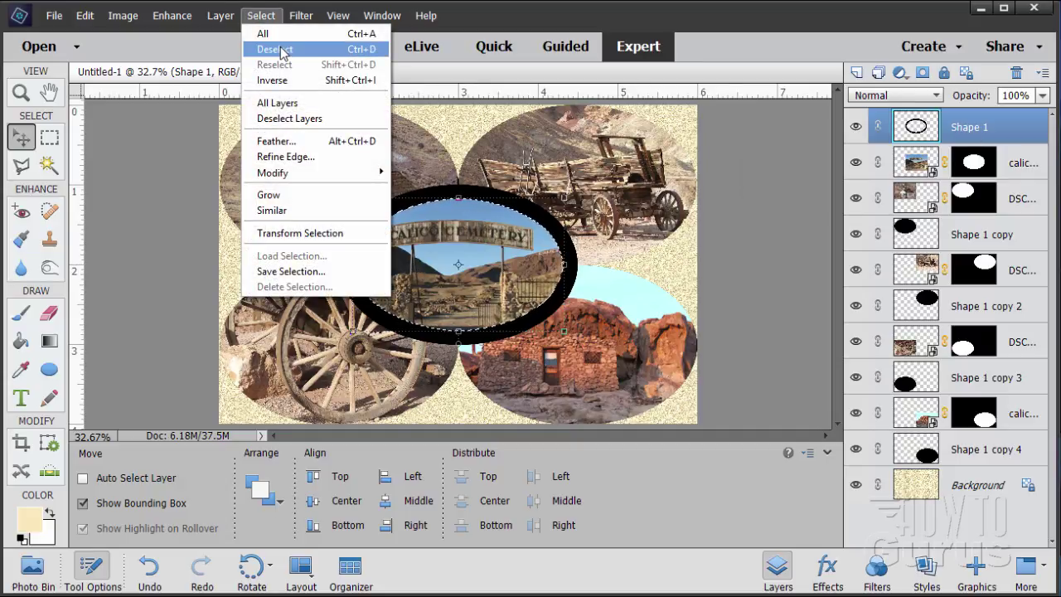
{"action": "left_click", "coordinate": [276, 49]}
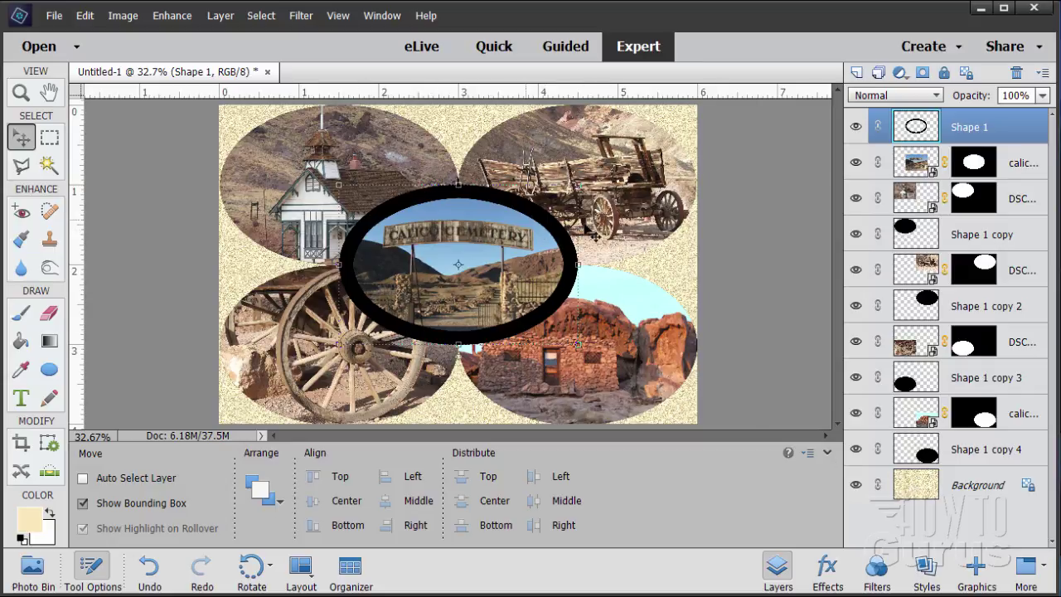
Load the Shape 1 ring as a selection and copy that area of the Background texture to a new layer
{"action": "key", "text": "ctrl"}
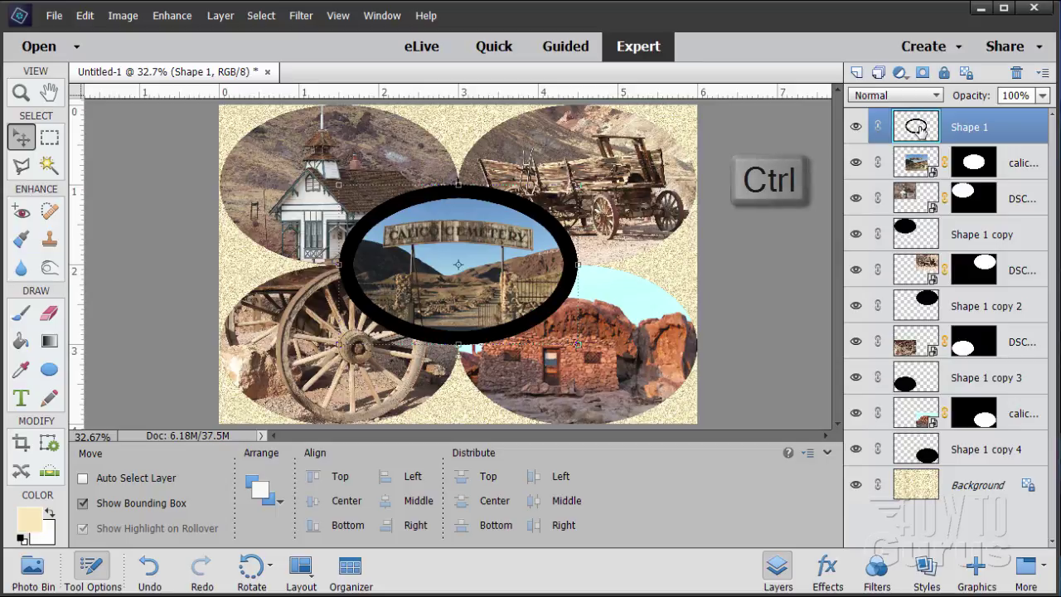
{"action": "left_click", "coordinate": [918, 129], "text": "ctrl"}
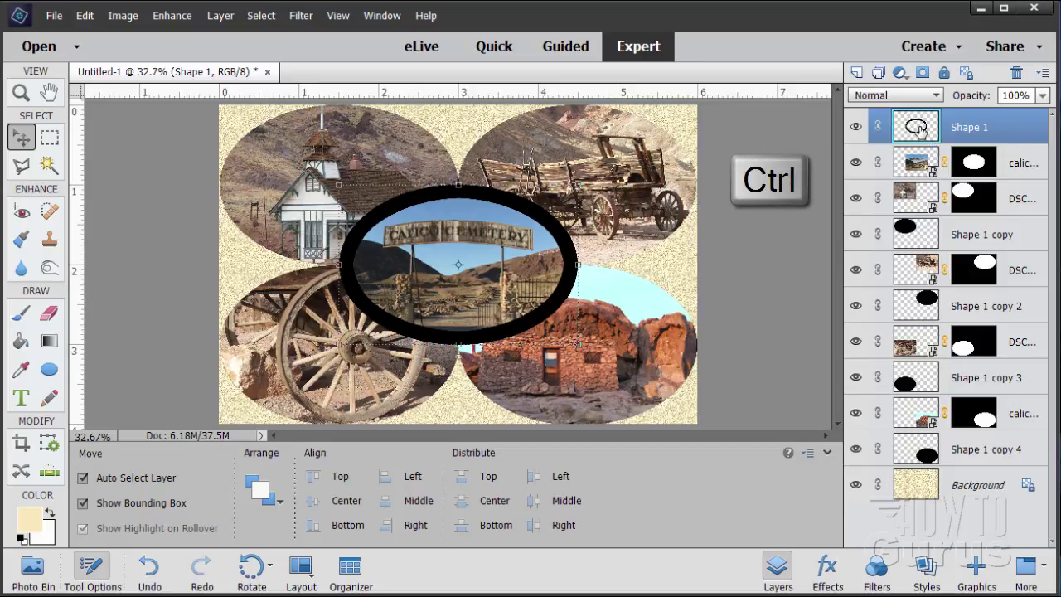
{"action": "left_click", "coordinate": [918, 129], "text": "ctrl"}
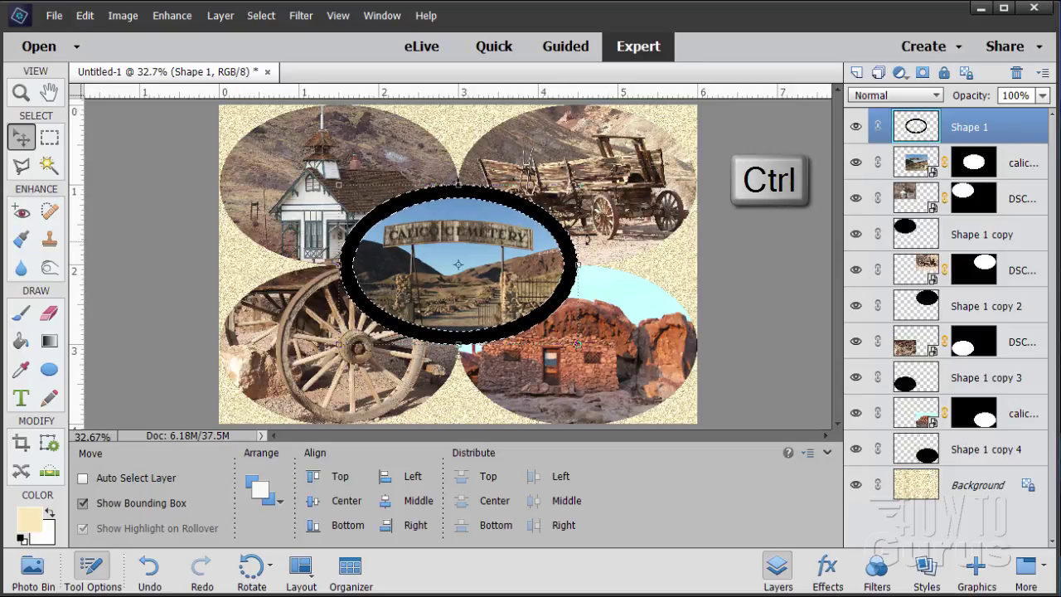
{"action": "left_click", "coordinate": [962, 491]}
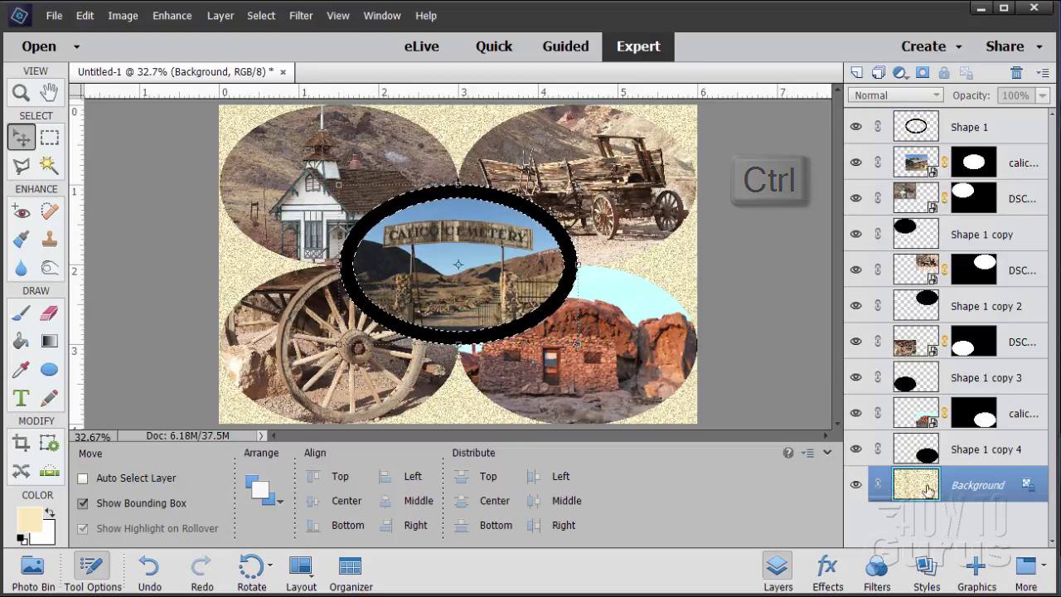
{"action": "left_click", "coordinate": [221, 15]}
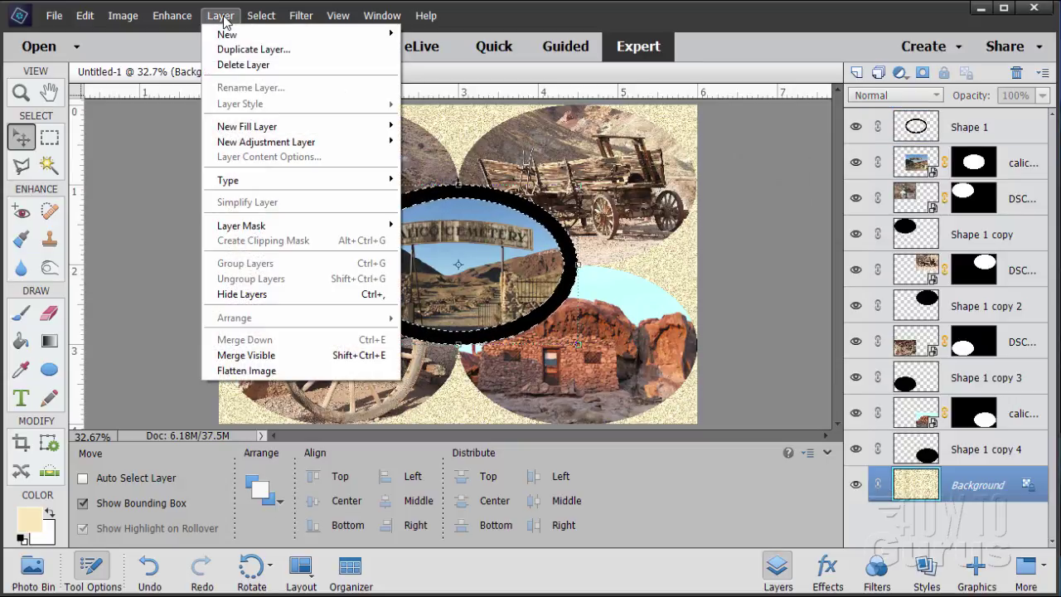
{"action": "mouse_move", "coordinate": [230, 35]}
{"action": "left_click", "coordinate": [454, 104]}
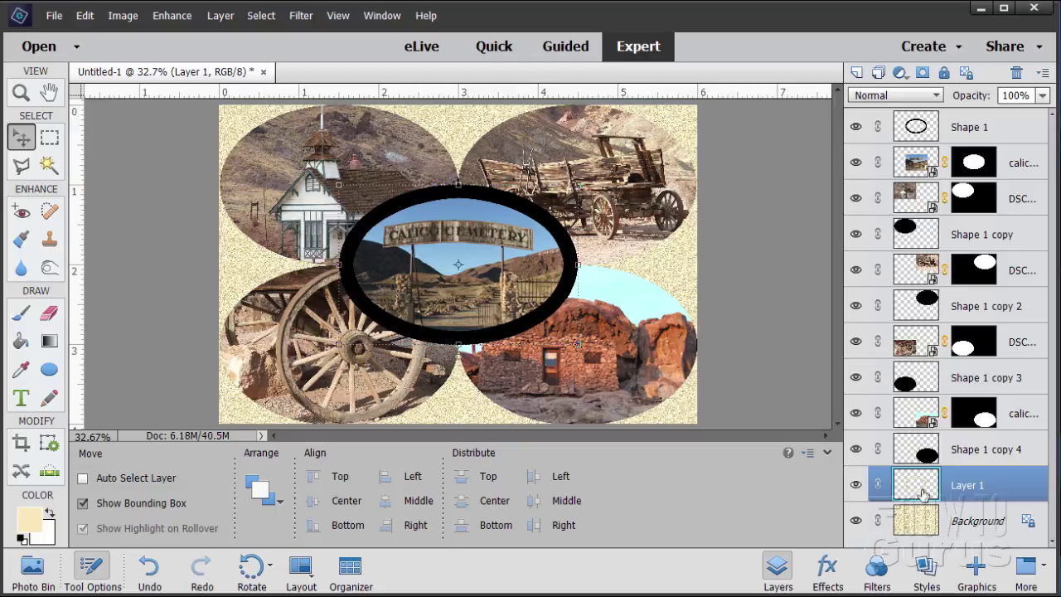
Move the textured ring layer above Shape 1 and nudge it slightly up and left to expose the black ring as a shadow
{"action": "left_click_drag", "start_coordinate": [922, 493], "coordinate": [932, 119]}
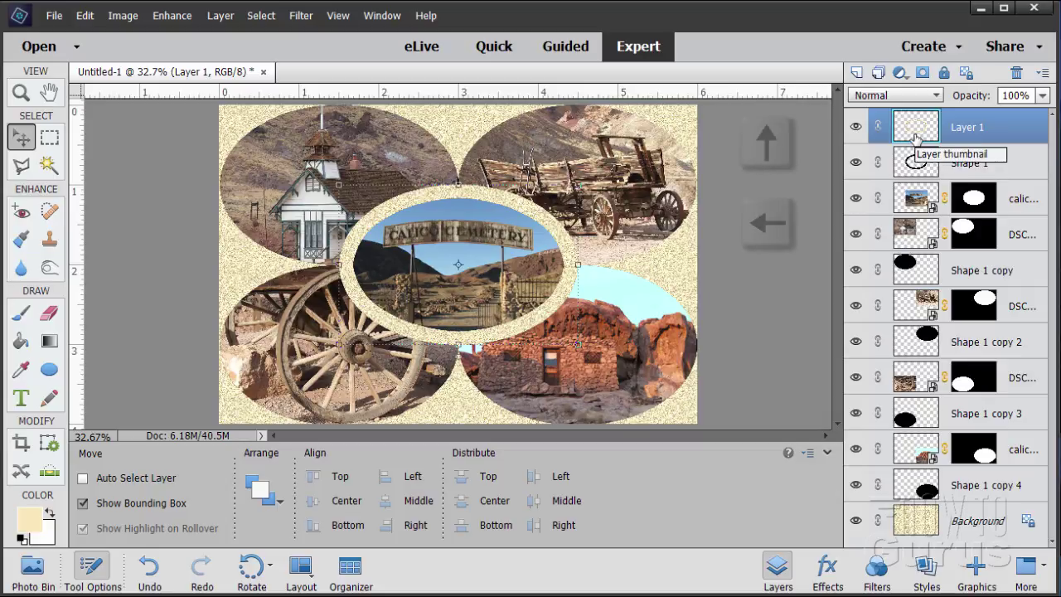
{"action": "key", "text": "Up"}
{"action": "key", "text": "Left"}
{"action": "key", "text": "Up"}
{"action": "key", "text": "Left"}
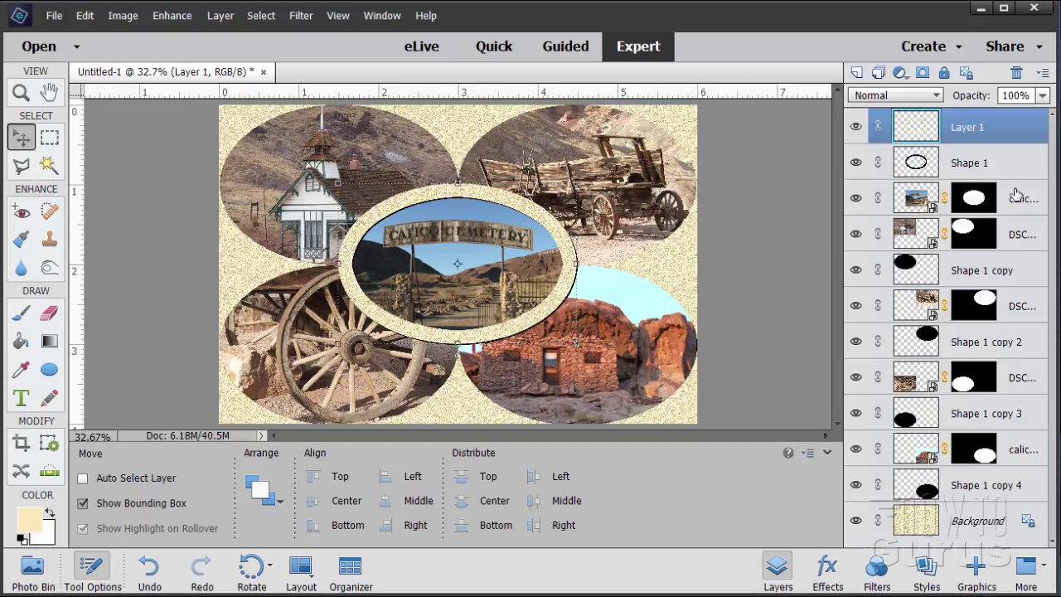
Set the opacity of the Shape 1 shadow ring to 50%
{"action": "left_click", "coordinate": [974, 168]}
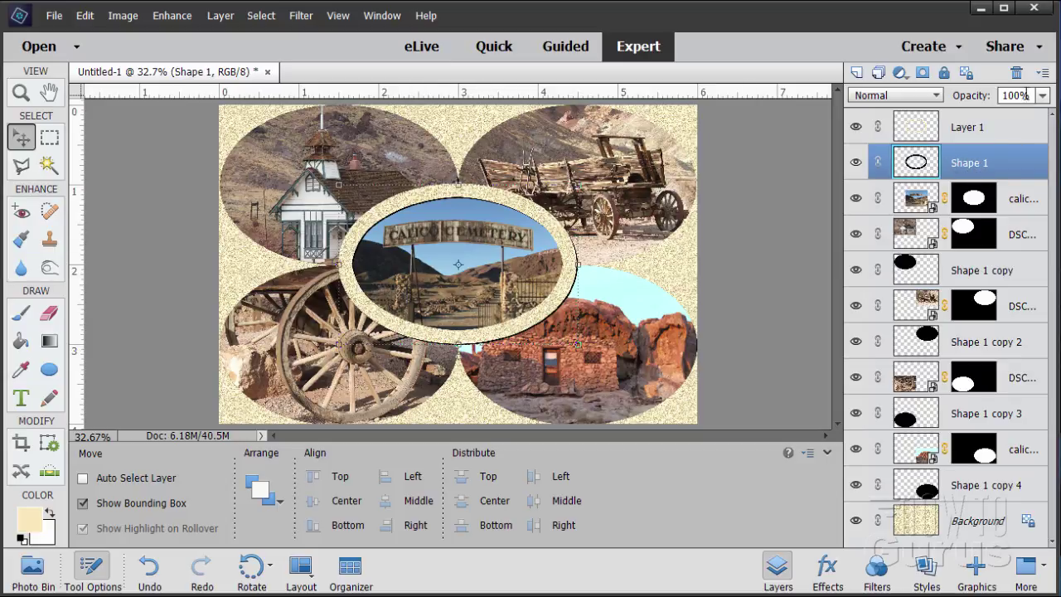
{"action": "left_click", "coordinate": [965, 97]}
{"action": "type", "text": "50"}
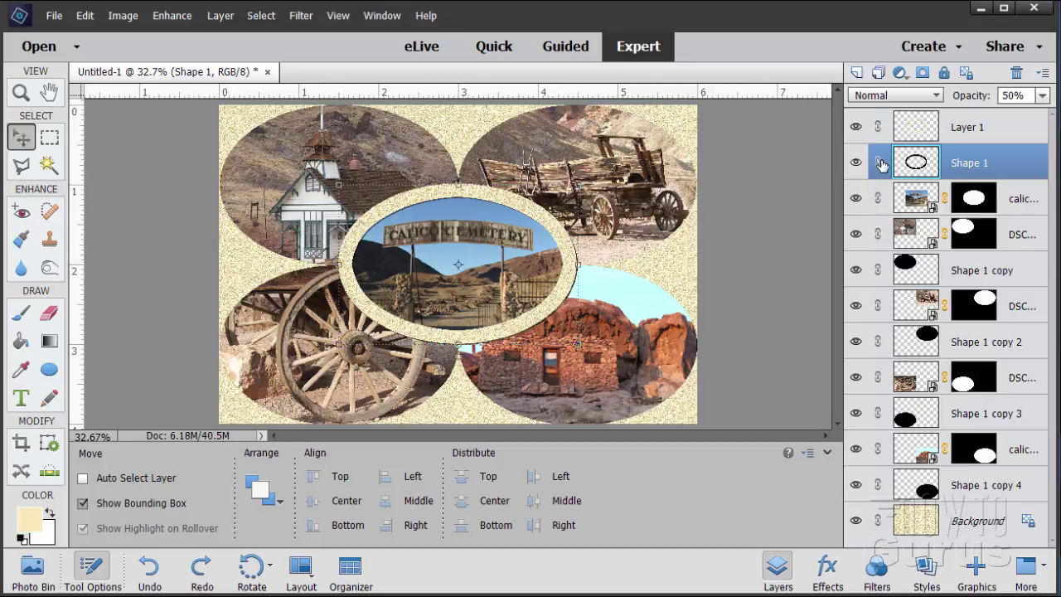
Hide the solid black ellipse layers, Shape 1 copy through Shape 1 copy 4
{"action": "left_click", "coordinate": [855, 270]}
{"action": "left_click", "coordinate": [855, 341]}
{"action": "left_click", "coordinate": [855, 413]}
Duplicate the Shape 1 shadow ring beneath the Calico Cemetery photo layer and fit the copy around the church photo, with the guides shown
{"action": "left_click_drag", "start_coordinate": [922, 163], "coordinate": [856, 72]}
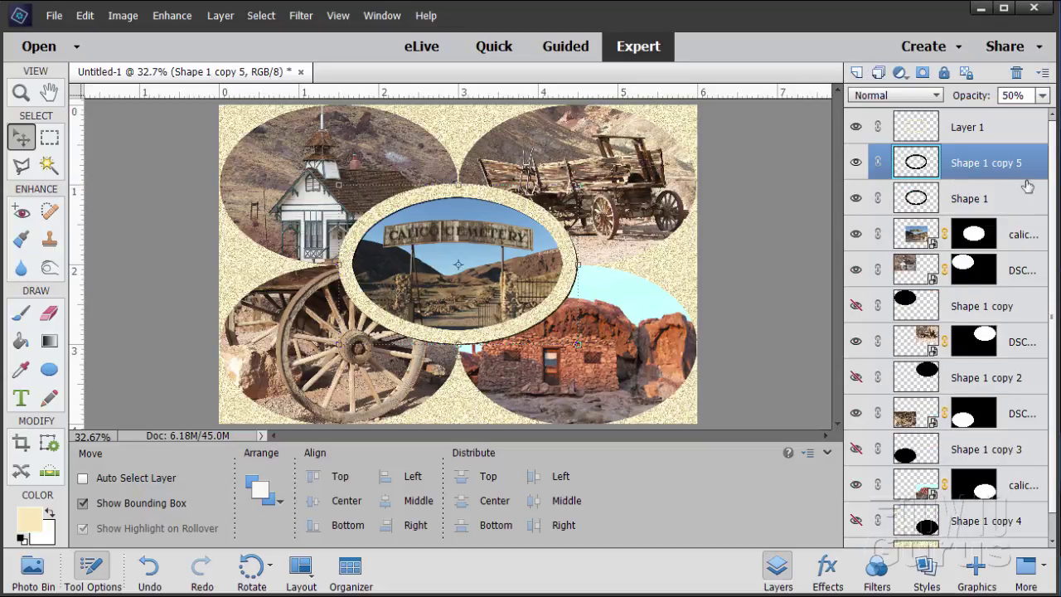
{"action": "left_click_drag", "start_coordinate": [971, 159], "coordinate": [916, 249]}
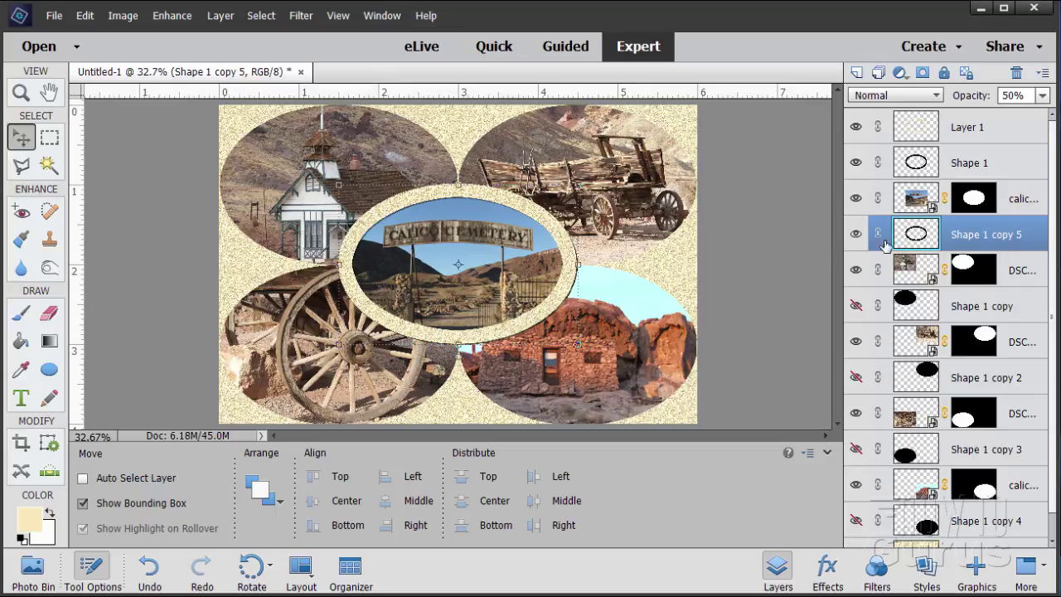
{"action": "left_click_drag", "start_coordinate": [504, 283], "coordinate": [383, 203]}
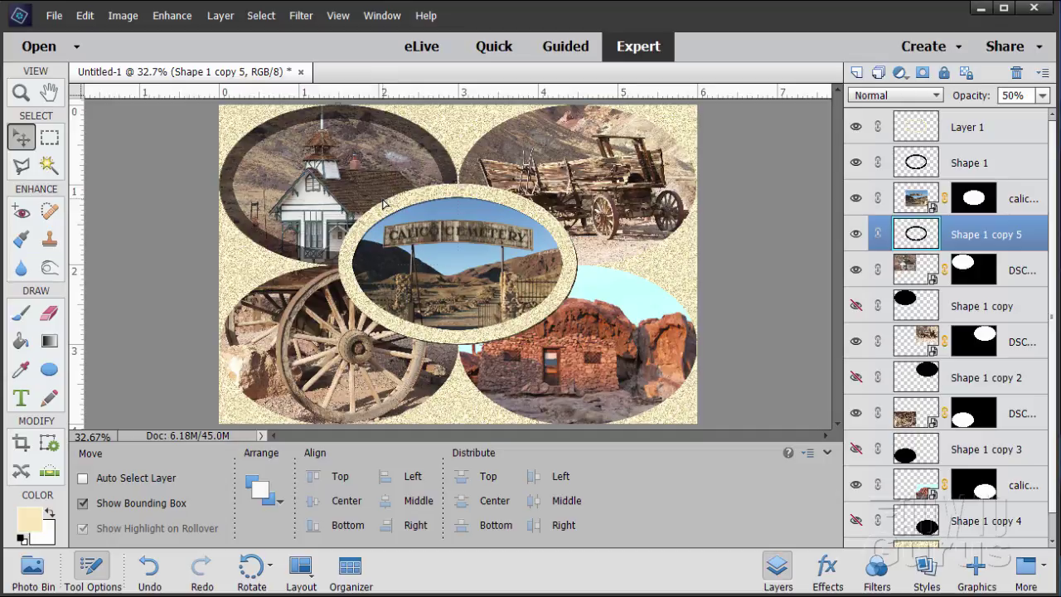
{"action": "left_click", "coordinate": [339, 18]}
{"action": "left_click", "coordinate": [362, 188]}
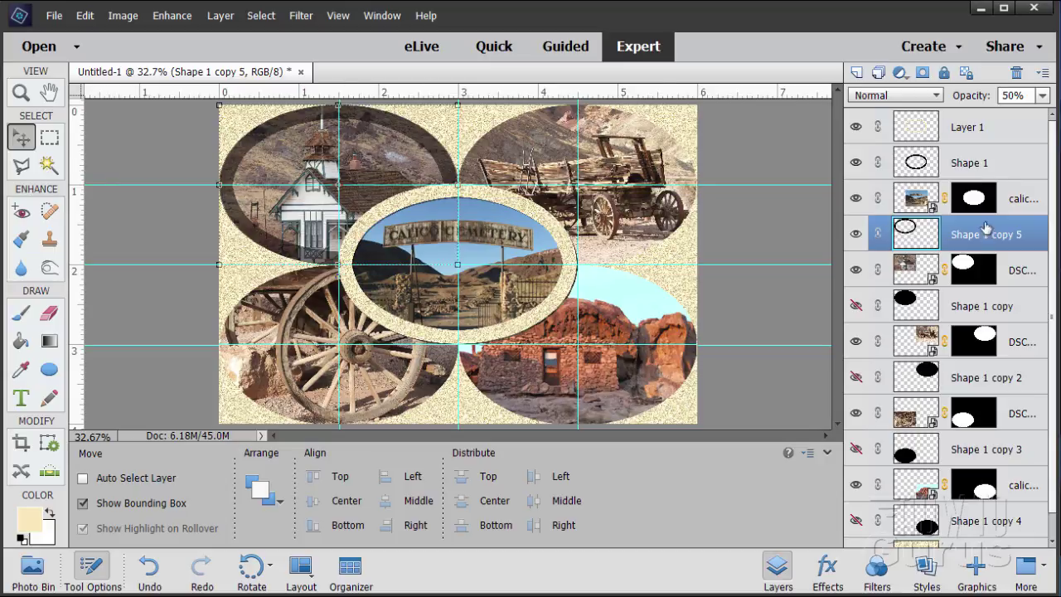
Duplicate the textured ring Layer 1 directly above Shape 1 copy 5 and move the copy onto the church photo
{"action": "left_click", "coordinate": [955, 133]}
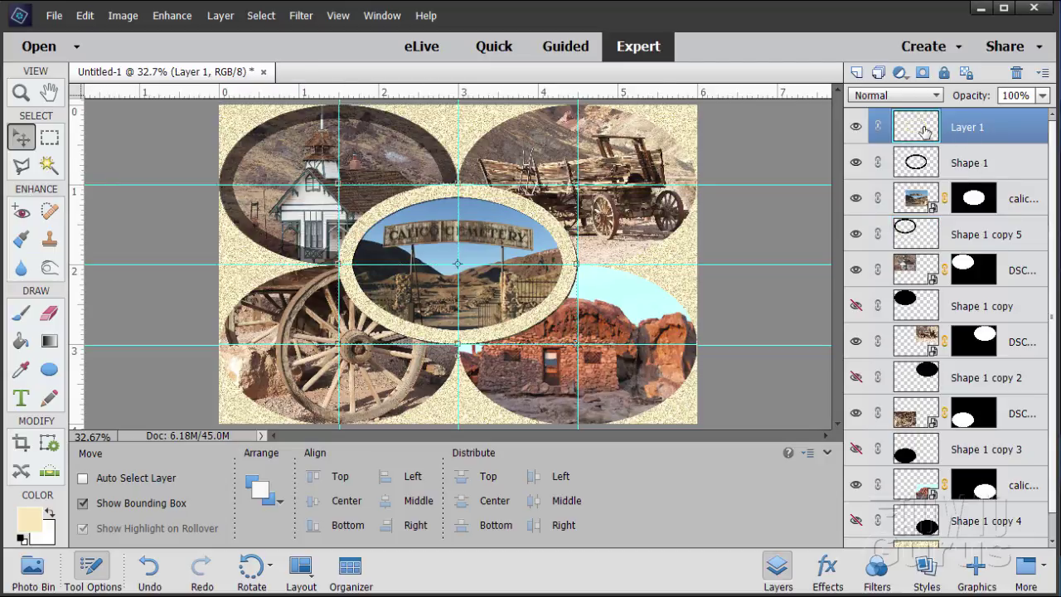
{"action": "left_click_drag", "start_coordinate": [907, 141], "coordinate": [858, 73]}
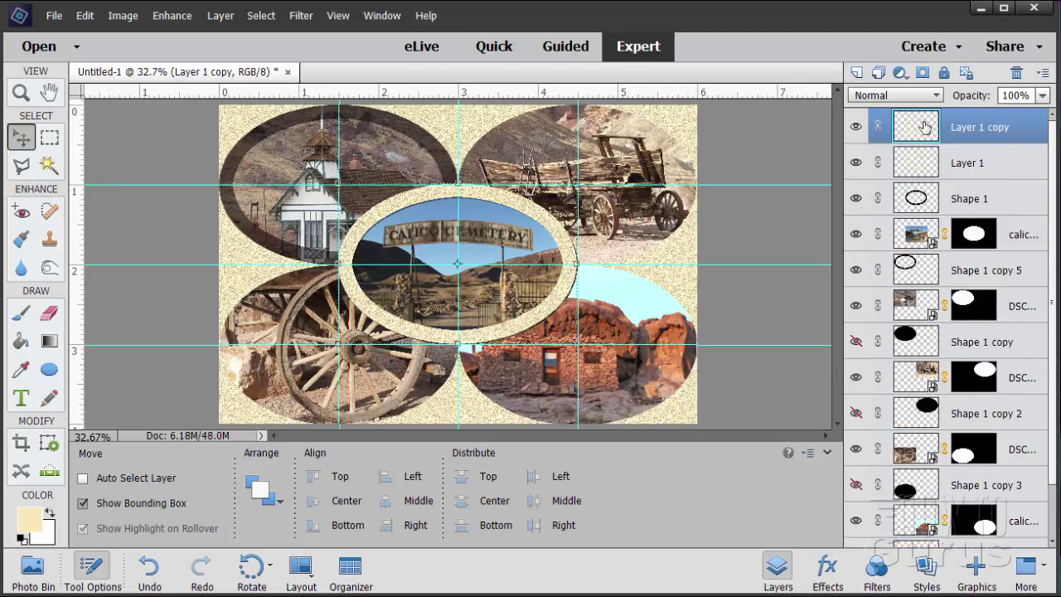
{"action": "left_click_drag", "start_coordinate": [926, 129], "coordinate": [904, 276]}
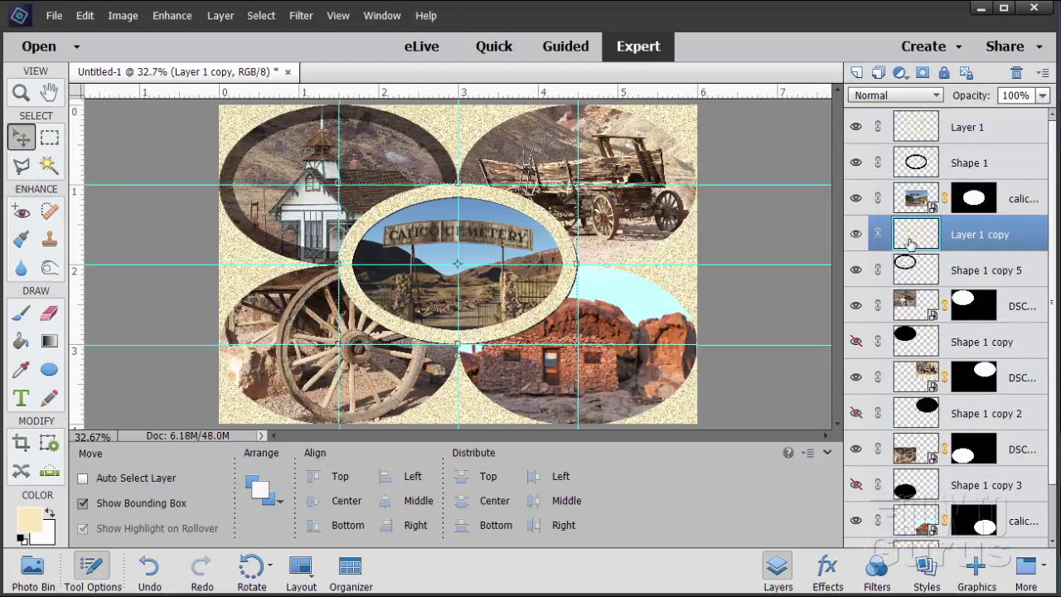
{"action": "left_click_drag", "start_coordinate": [489, 280], "coordinate": [380, 206]}
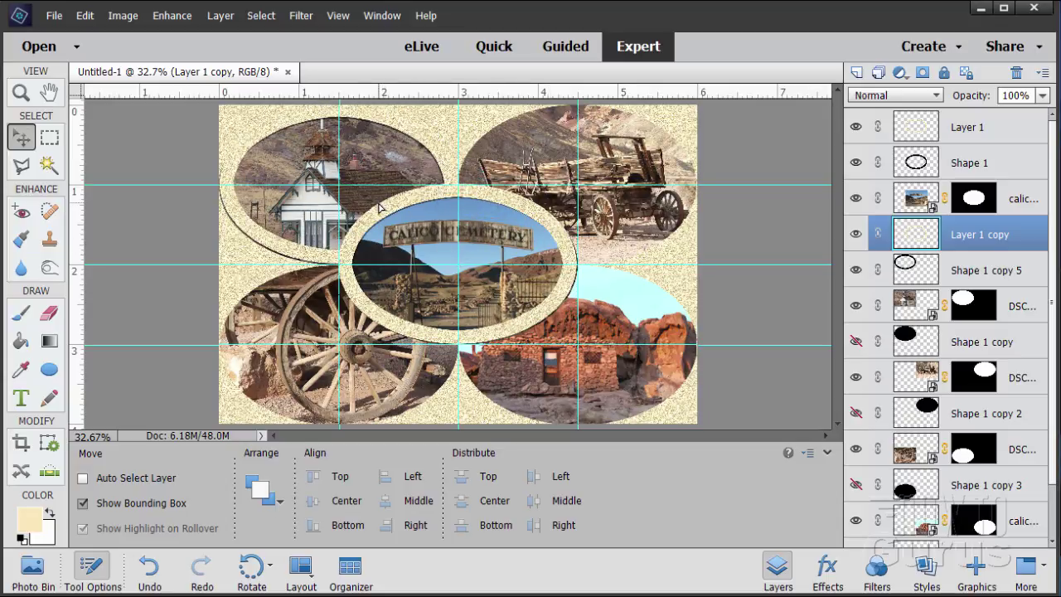
Nudge the church photo's textured ring slightly up and left so it is offset from its shadow ring
{"action": "key", "text": "Up"}
{"action": "key", "text": "Up"}
{"action": "key", "text": "Up"}
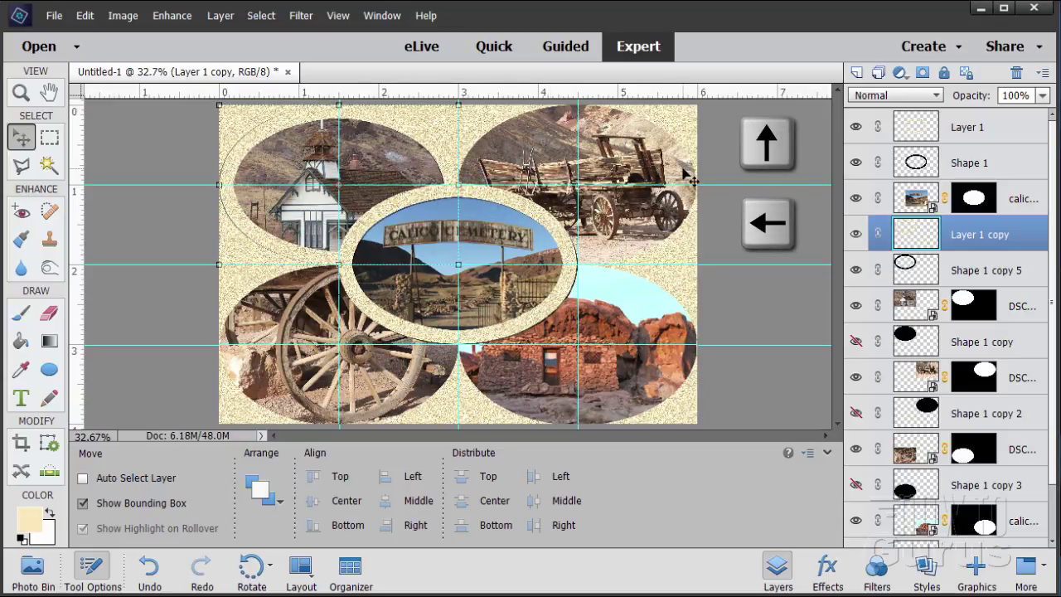
{"action": "key", "text": "Left"}
{"action": "key", "text": "Left"}
{"action": "key", "text": "Left"}
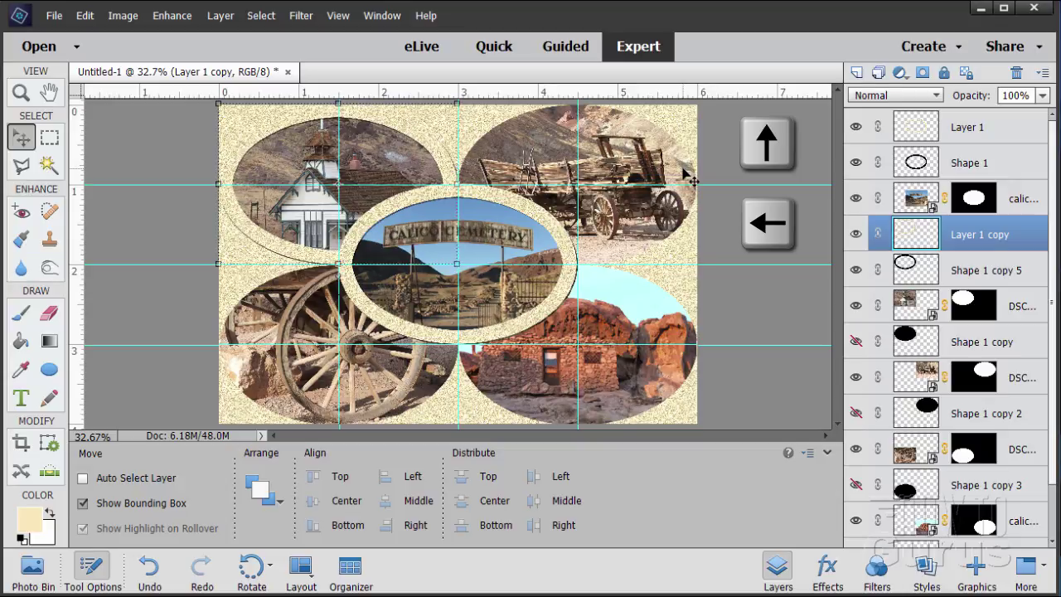
{"action": "key", "text": "Left"}
{"action": "key", "text": "Left"}
{"action": "key", "text": "Up"}
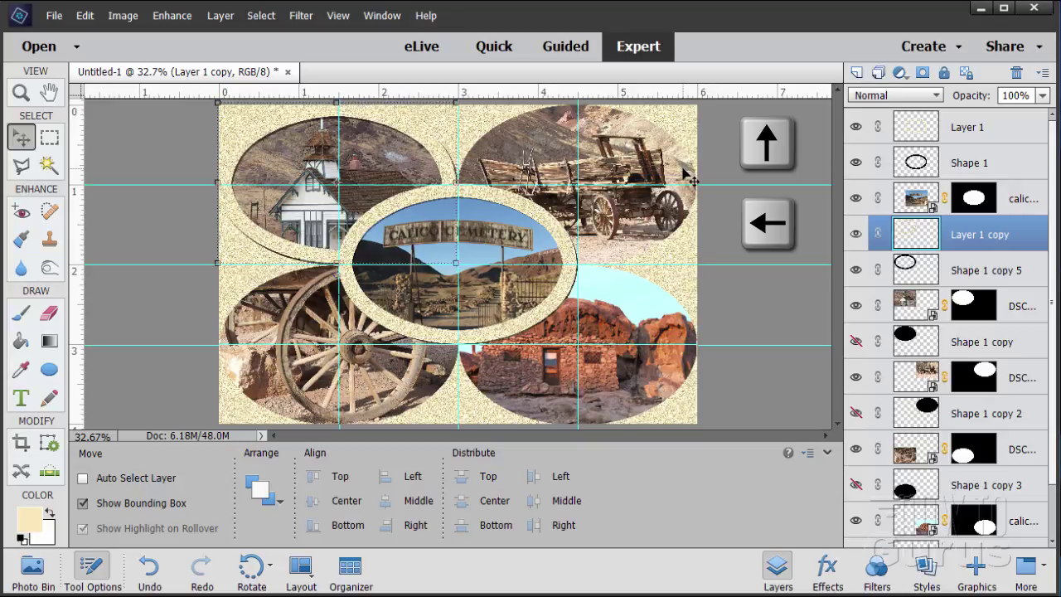
{"action": "key", "text": "Up"}
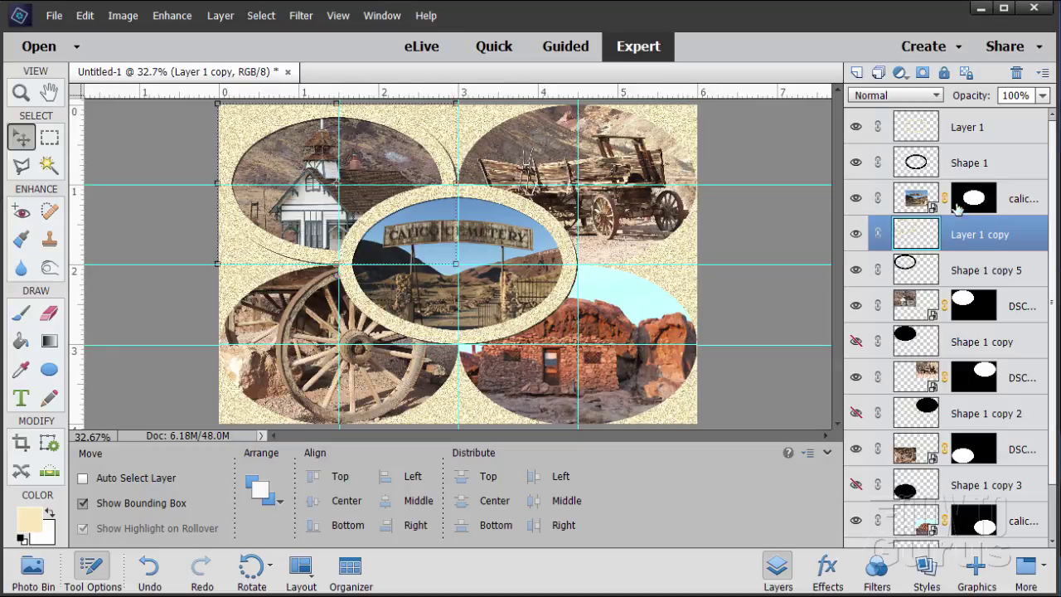
Duplicate Layer 1 copy and Shape 1 copy 5 together, stack the pair above the wagon photo layer, and fit them around the wagon photo
{"action": "left_click", "coordinate": [969, 274], "text": "ctrl"}
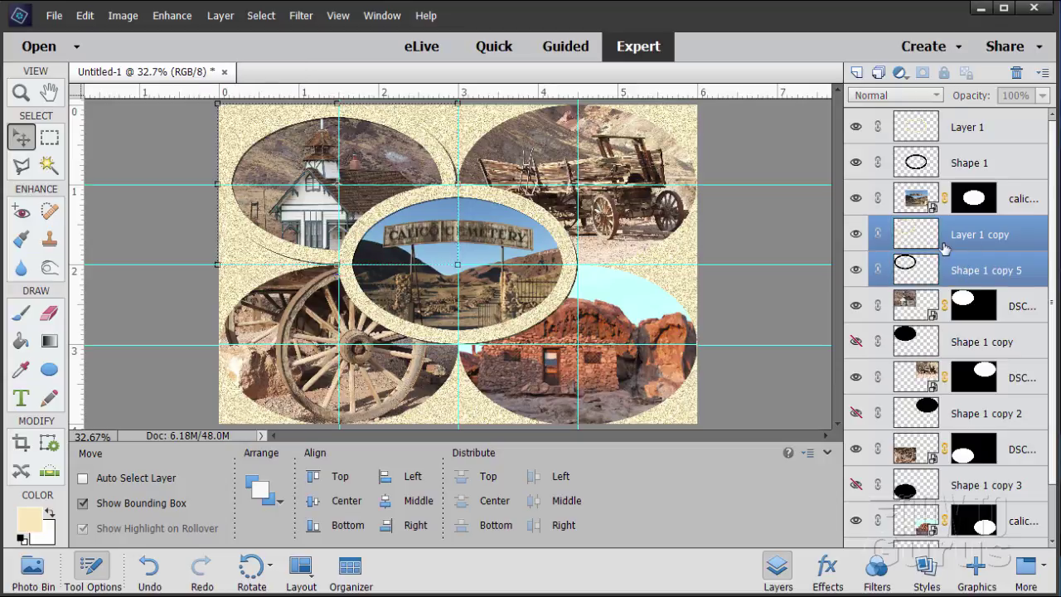
{"action": "left_click_drag", "start_coordinate": [954, 239], "coordinate": [857, 74]}
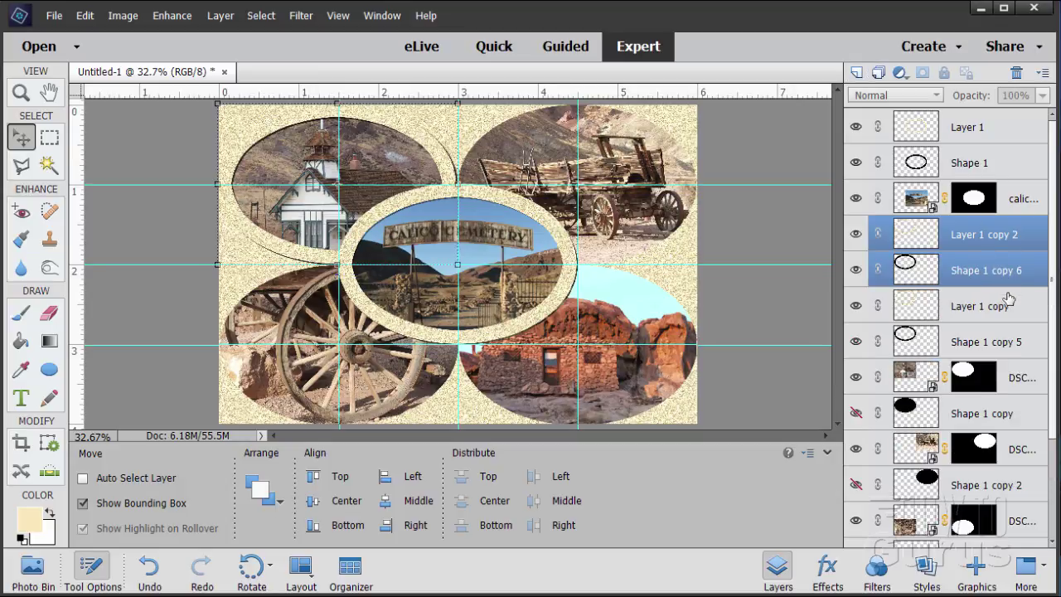
{"action": "left_click_drag", "start_coordinate": [980, 271], "coordinate": [916, 439]}
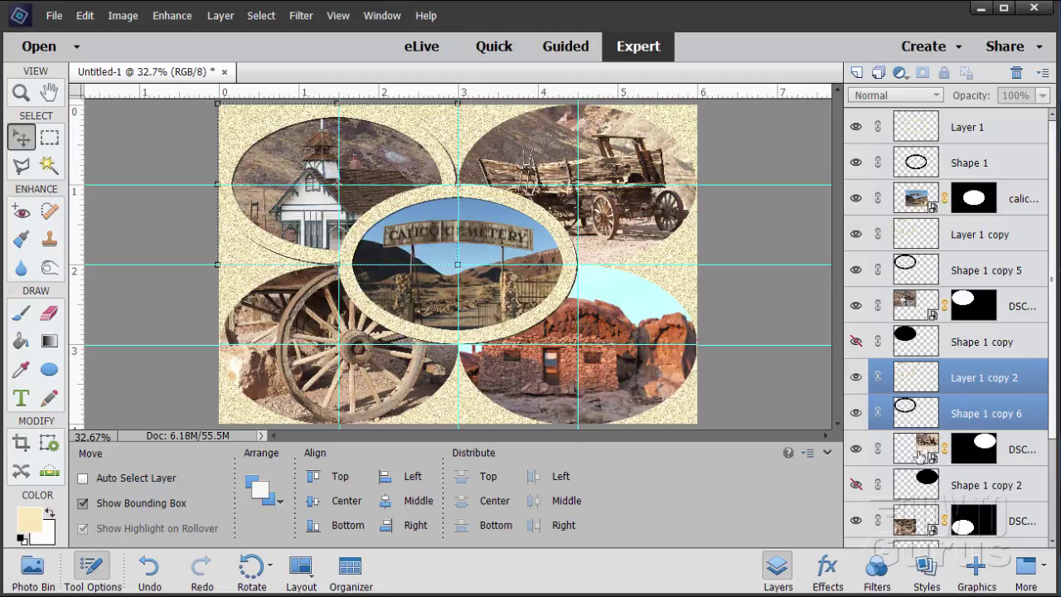
{"action": "left_click_drag", "start_coordinate": [439, 149], "coordinate": [678, 160]}
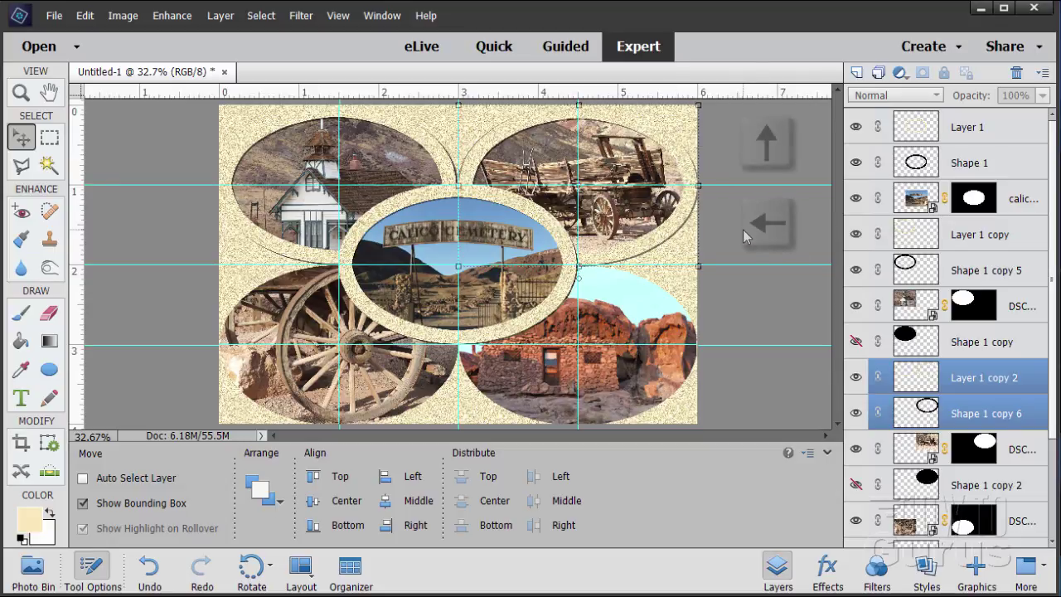
Duplicate Layer 1 copy 2 and Shape 1 copy 6 together, stack the pair above the wagon wheel photo layer, and move it onto that photo
{"action": "key", "text": "Left"}
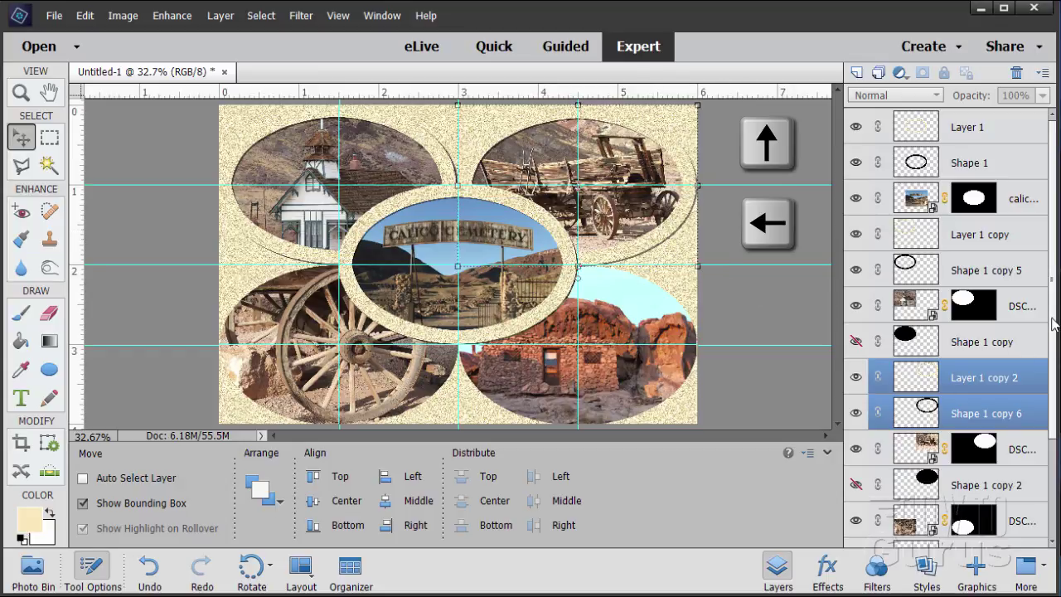
{"action": "scroll", "coordinate": [1053, 323], "scroll_direction": "down", "scroll_amount": 4}
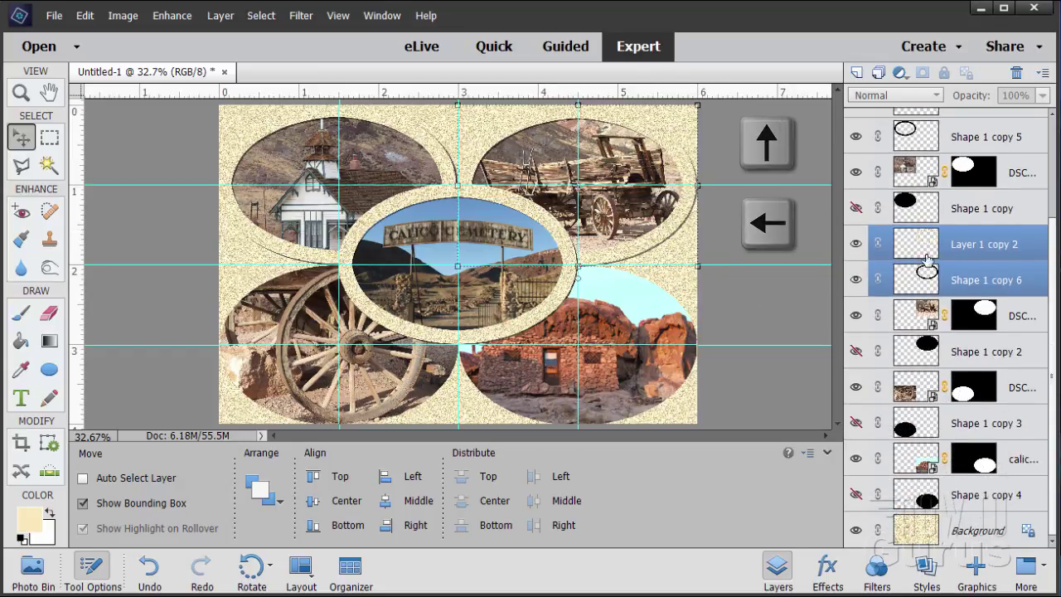
{"action": "left_click_drag", "start_coordinate": [915, 241], "coordinate": [855, 73]}
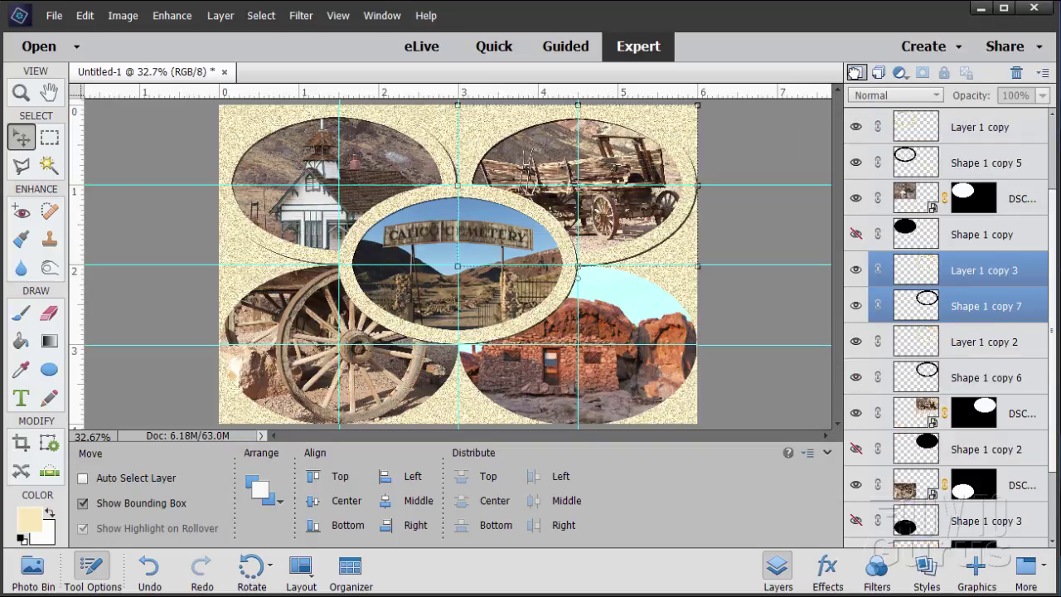
{"action": "left_click_drag", "start_coordinate": [976, 309], "coordinate": [943, 488]}
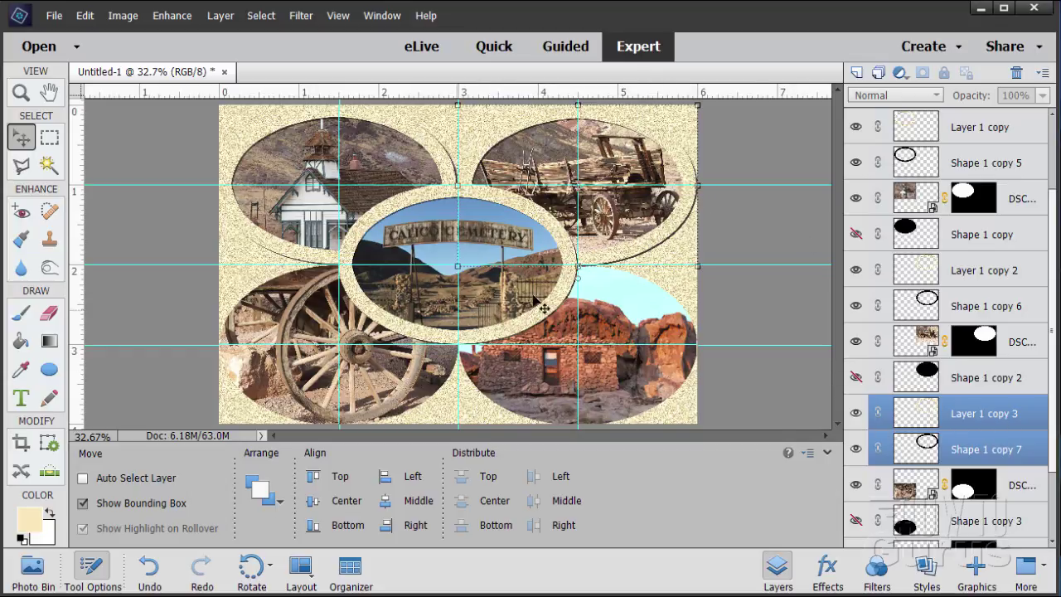
{"action": "left_click_drag", "start_coordinate": [631, 255], "coordinate": [406, 389]}
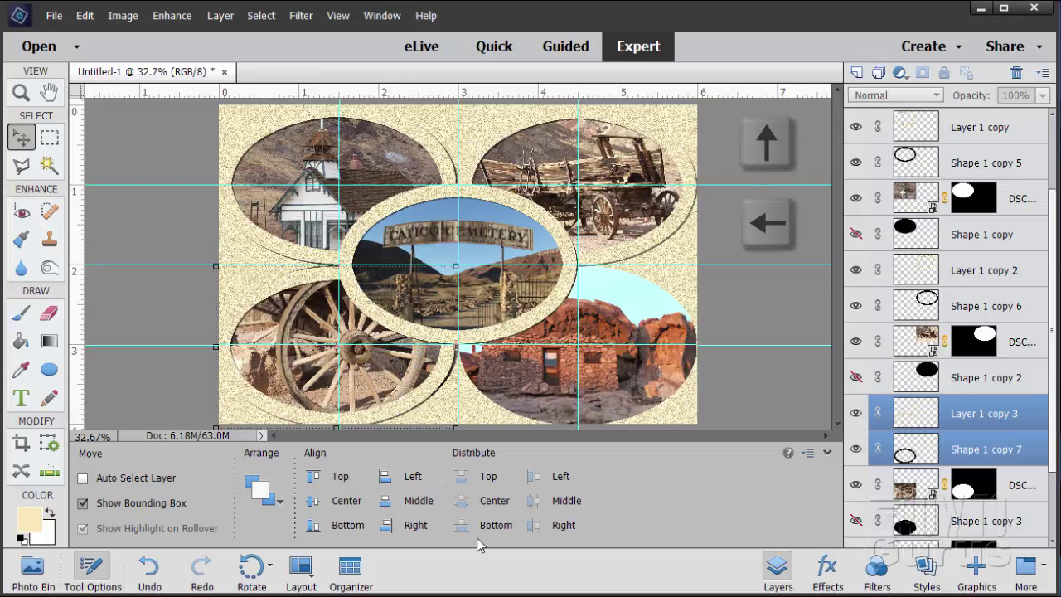
Nudge the ring and shadow pair into alignment with the guides around the wagon wheel photo
{"action": "key", "text": "Up"}
{"action": "key", "text": "Right"}
{"action": "key", "text": "Right"}
{"action": "key", "text": "Right"}
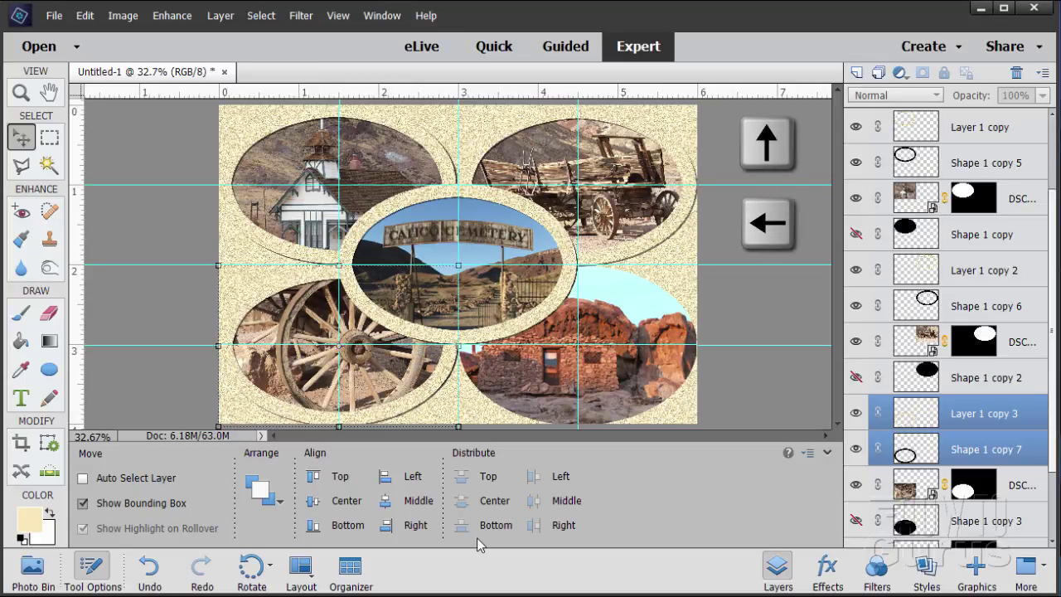
{"action": "key", "text": "Right"}
{"action": "key", "text": "Up"}
{"action": "key", "text": "Left"}
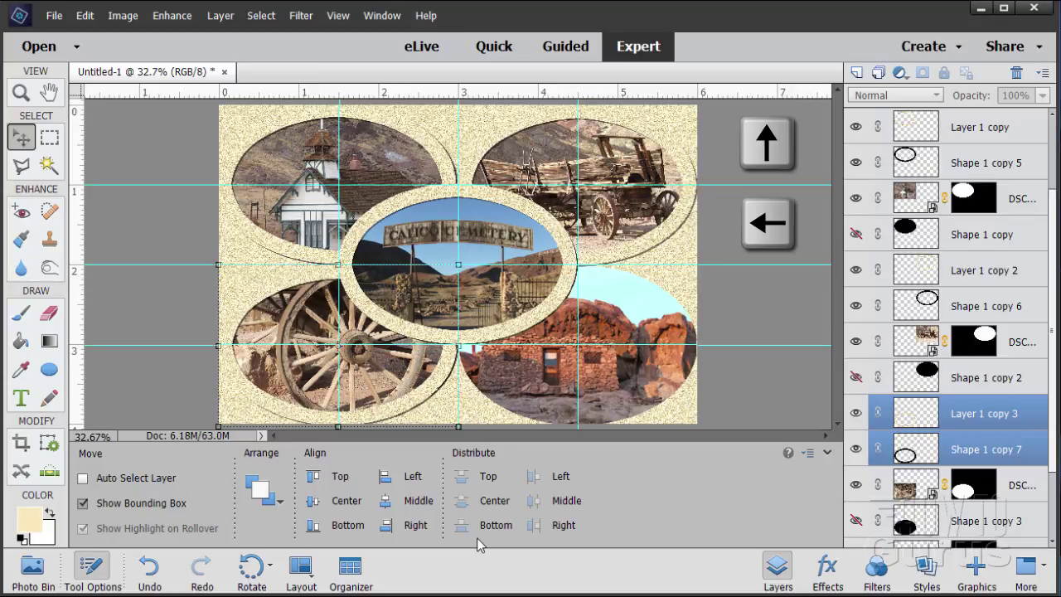
{"action": "key", "text": "Up"}
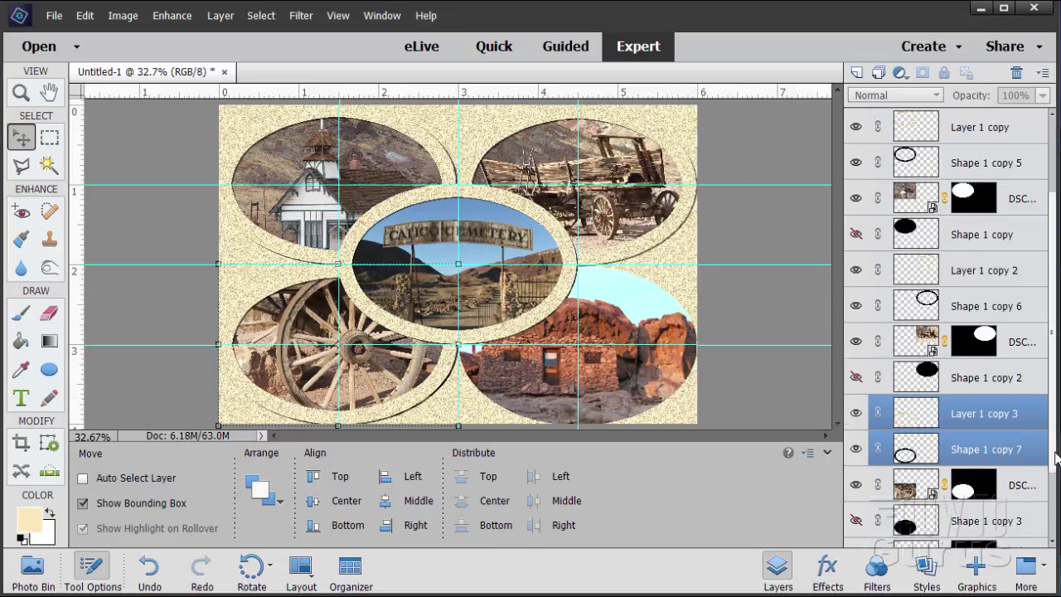
Duplicate Layer 1 copy 3 and Shape 1 copy 7 together, stack the pair above the stone building photo layer, and move it onto that photo
{"action": "scroll", "coordinate": [1056, 458], "scroll_direction": "down", "scroll_amount": 3}
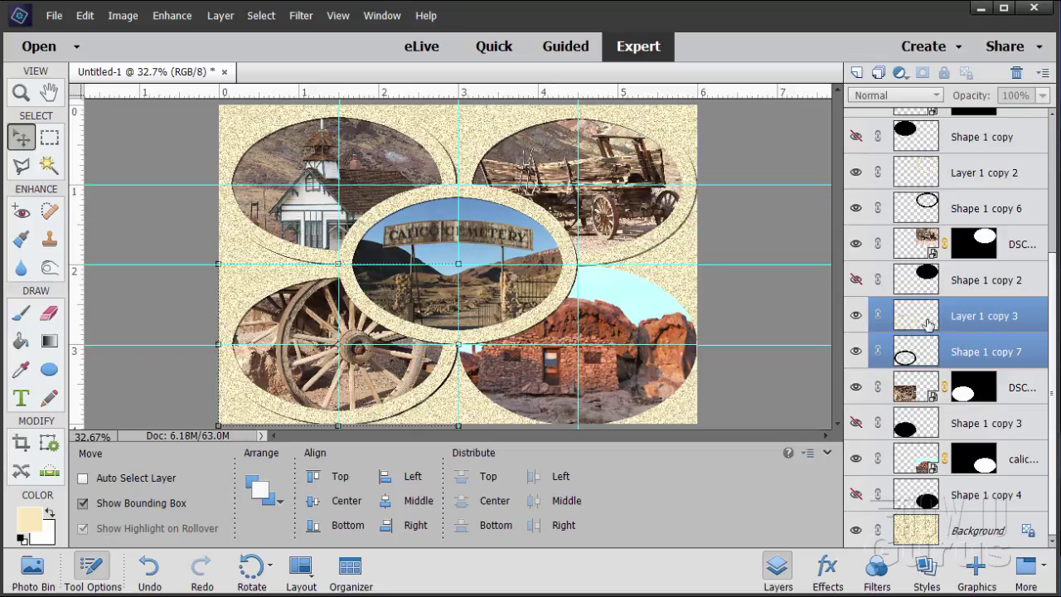
{"action": "key", "text": "ctrl+j"}
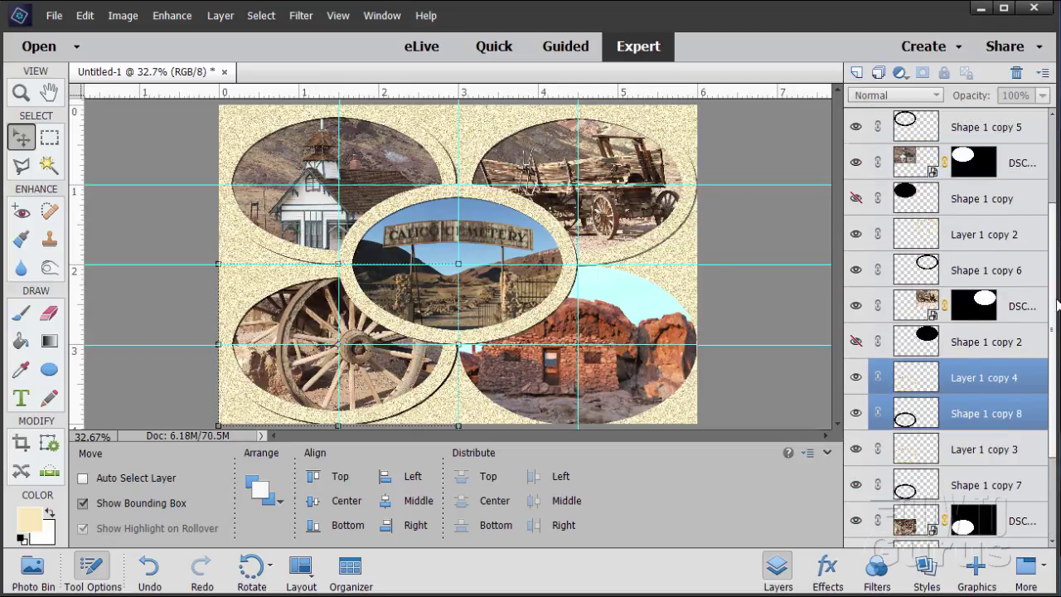
{"action": "scroll", "coordinate": [1057, 267], "scroll_direction": "down", "scroll_amount": 4}
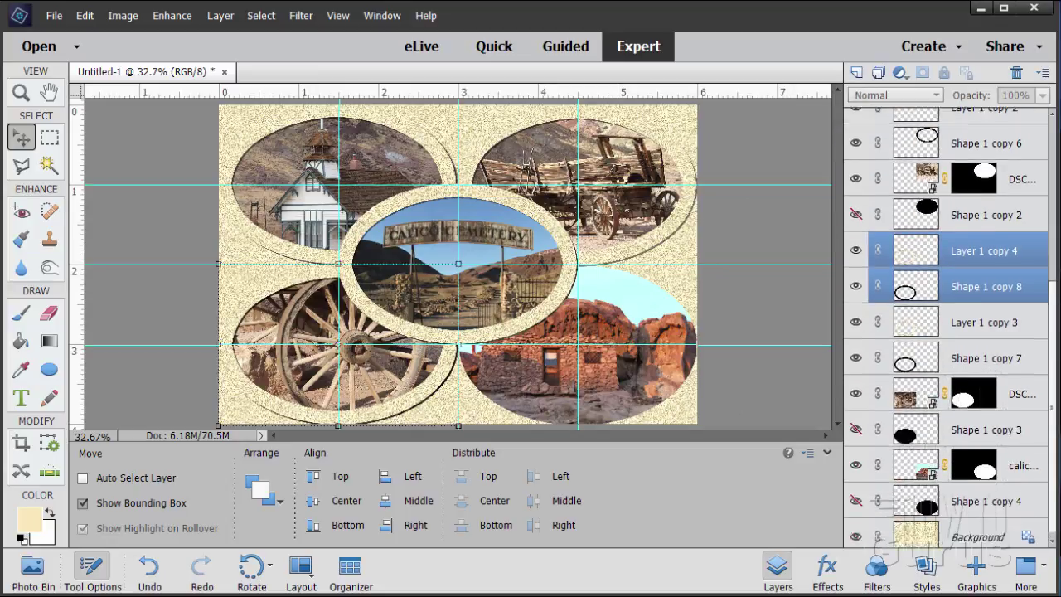
{"action": "left_click_drag", "start_coordinate": [974, 245], "coordinate": [966, 440]}
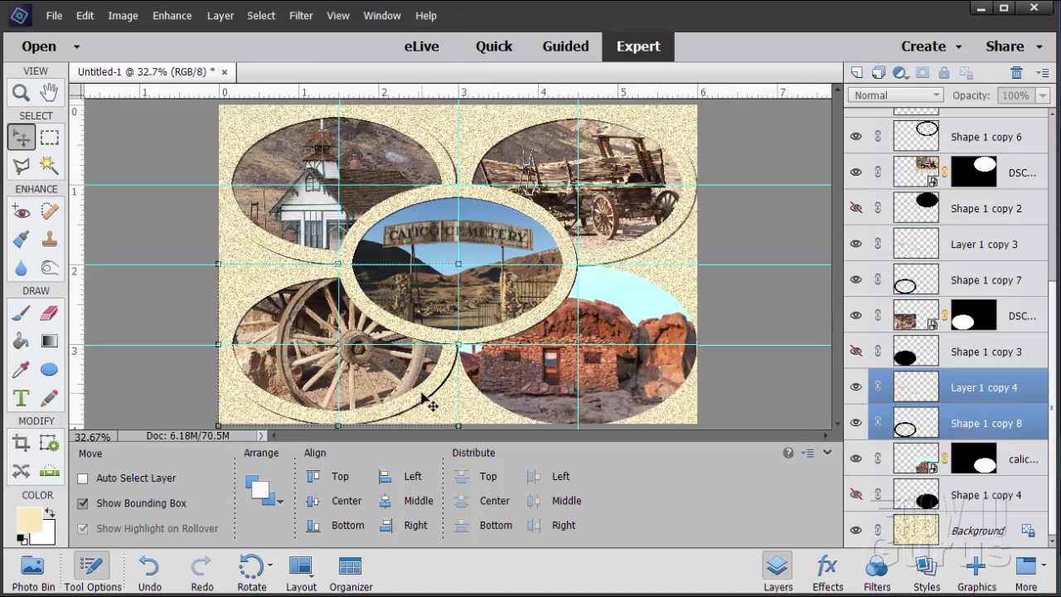
{"action": "left_click_drag", "start_coordinate": [426, 398], "coordinate": [659, 395]}
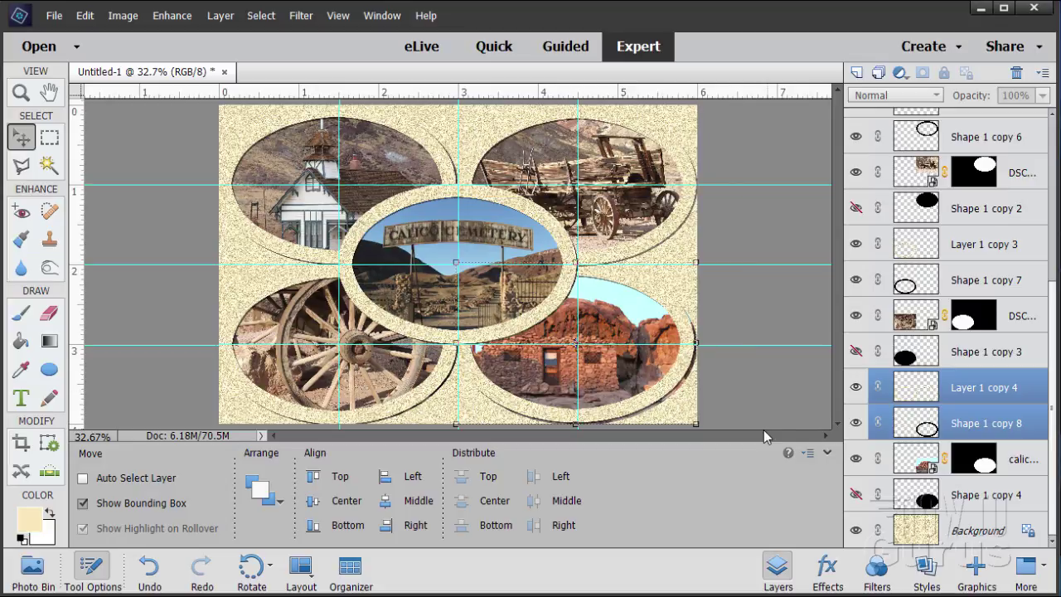
Nudge the ring and shadow pair until it lines up with the guides around the stone building photo
{"action": "key", "text": "Up"}
{"action": "key", "text": "Left"}
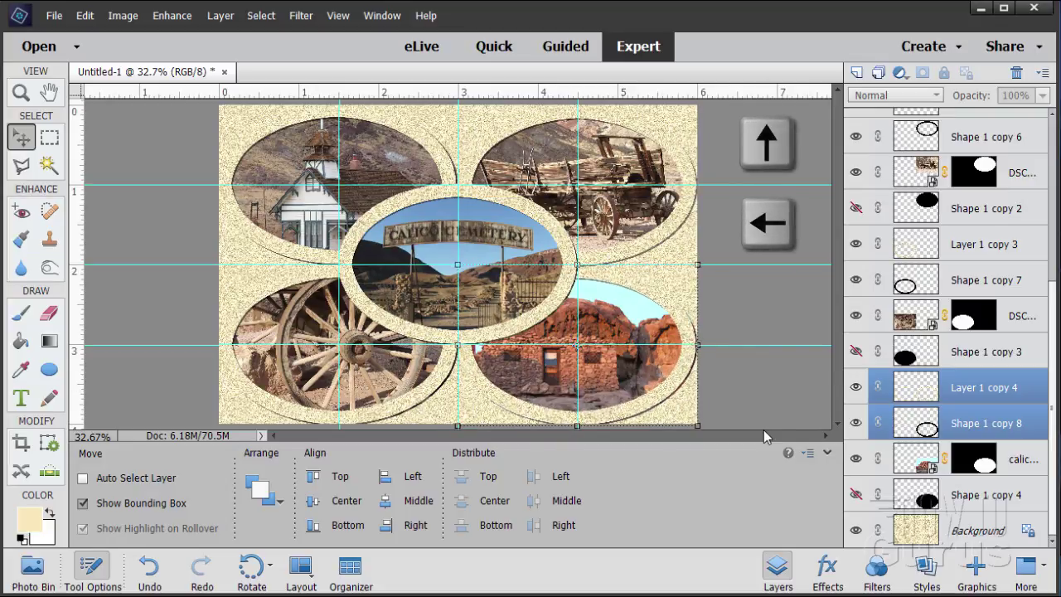
{"action": "key", "text": "Down"}
{"action": "key", "text": "Right"}
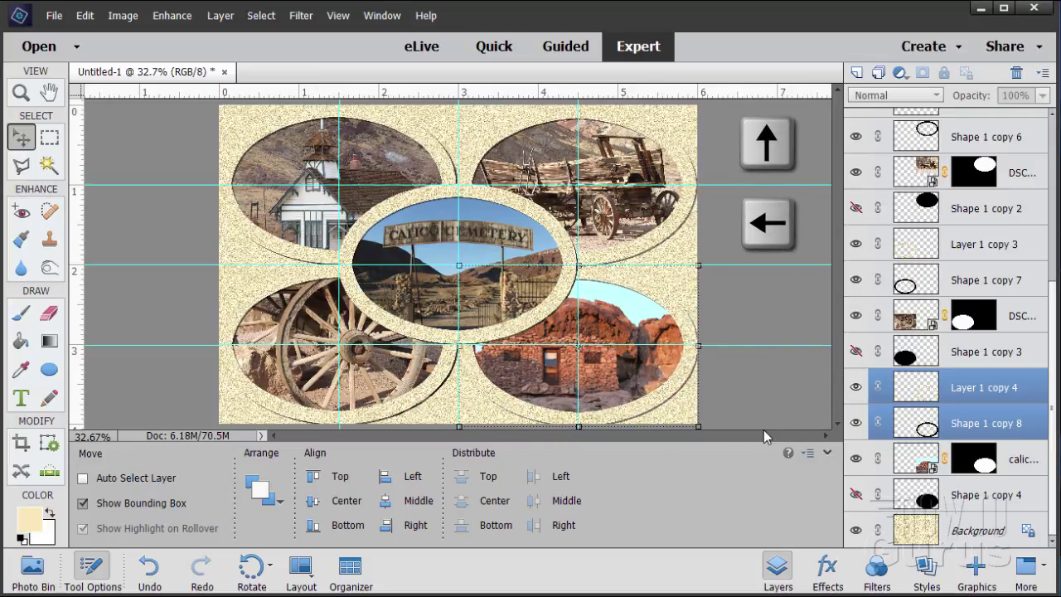
{"action": "key", "text": "Left"}
{"action": "key", "text": "Down"}
{"action": "key", "text": "Up"}
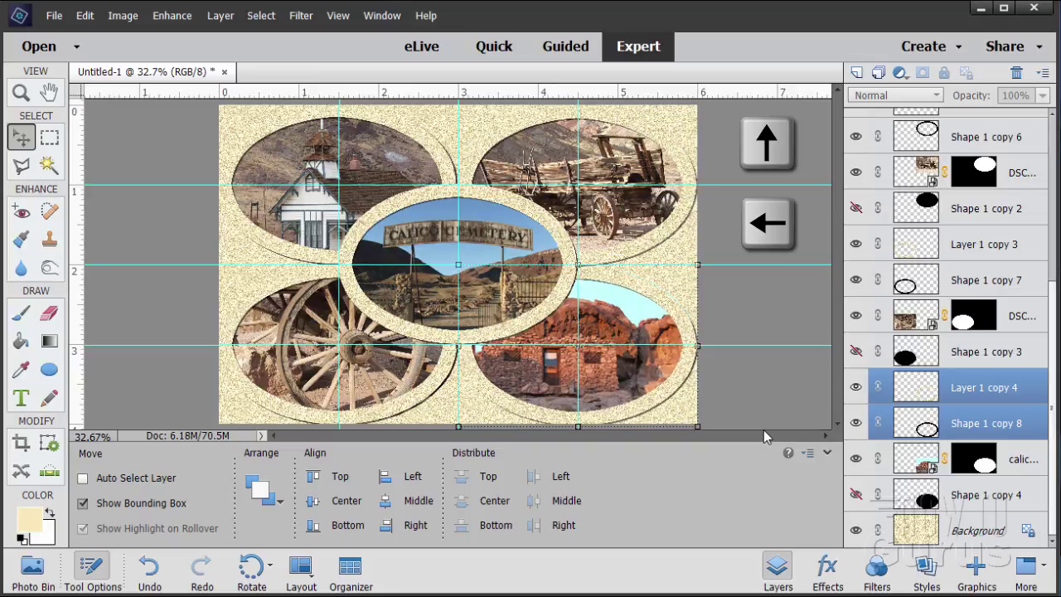
{"action": "key", "text": "Up"}
{"action": "key", "text": "Left"}
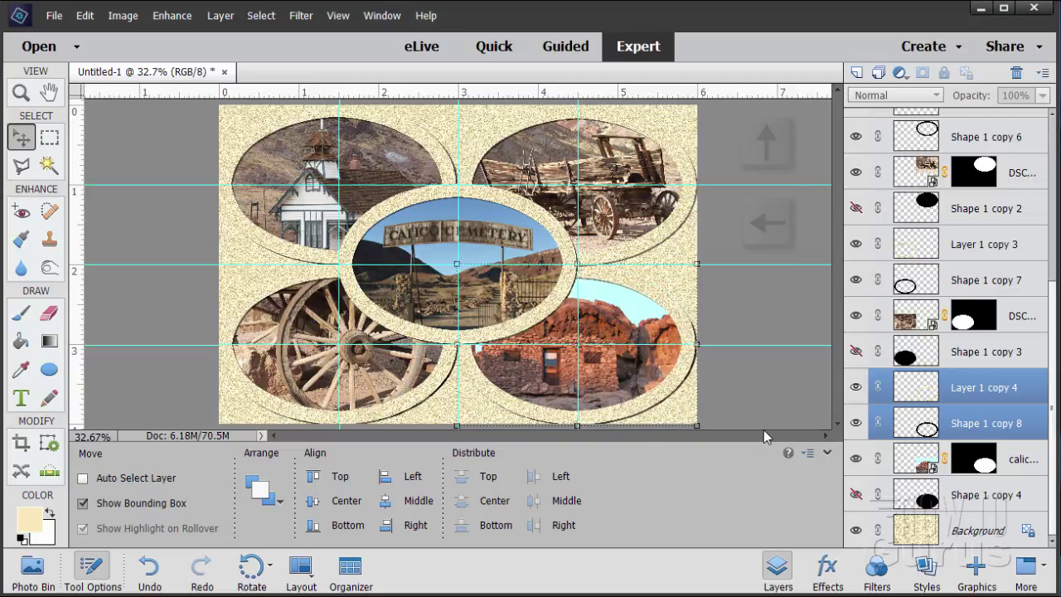
{"action": "key", "text": "Right"}
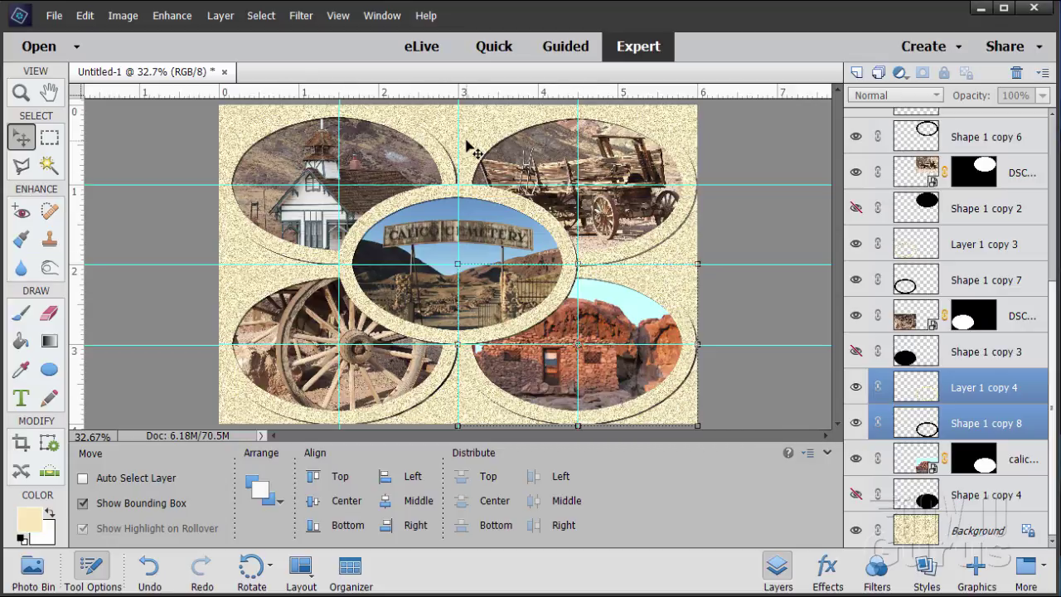
Hide the guides on the scrapbook page
{"action": "left_click", "coordinate": [339, 14]}
{"action": "left_click", "coordinate": [352, 186]}
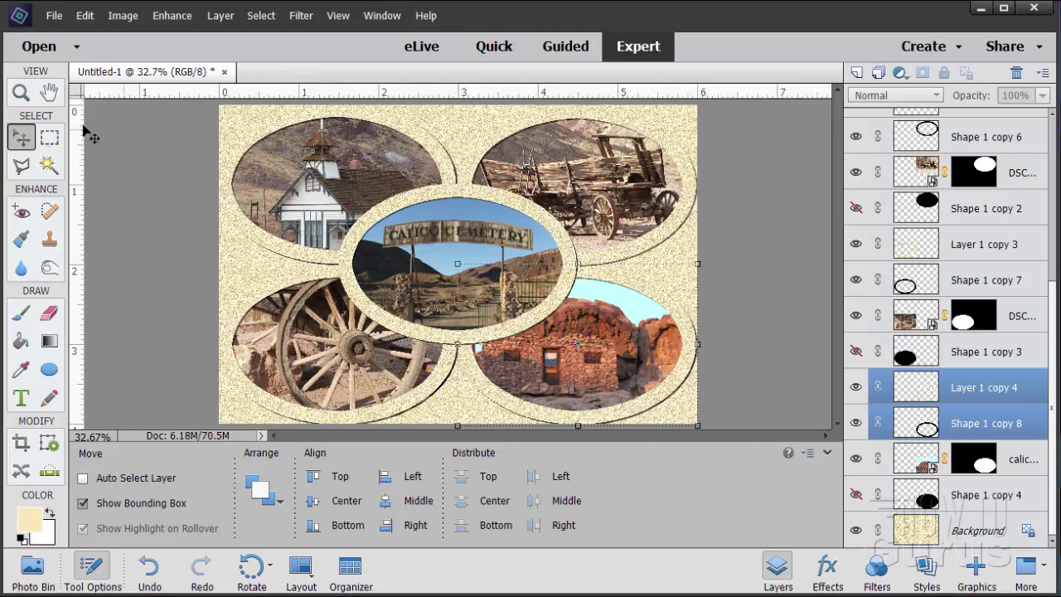
Examine the textured rings and their shadows around the church and cemetery photos up close
{"action": "left_click", "coordinate": [21, 92]}
{"action": "left_click", "coordinate": [396, 224]}
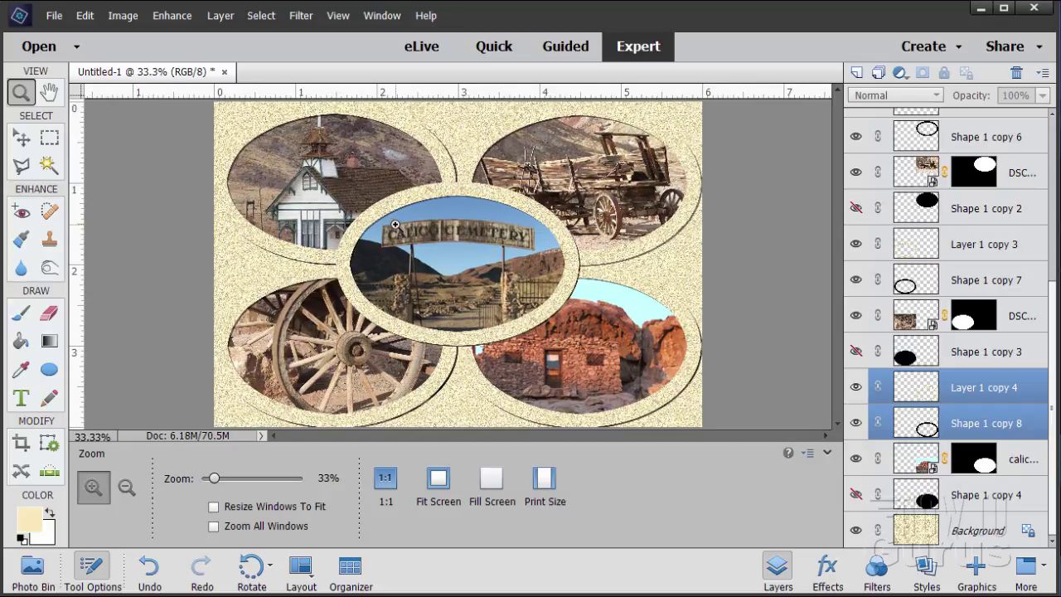
{"action": "left_click", "coordinate": [401, 227]}
{"action": "scroll", "coordinate": [468, 259], "scroll_direction": "up", "scroll_amount": 2}
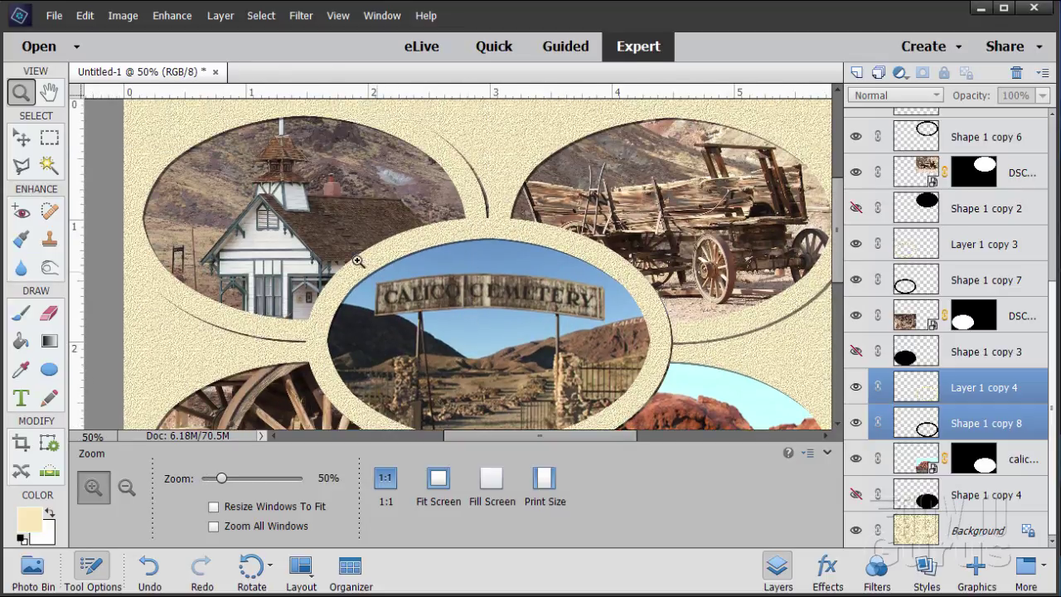
{"action": "left_click", "coordinate": [323, 248]}
{"action": "scroll", "coordinate": [322, 246], "scroll_direction": "up", "scroll_amount": 1}
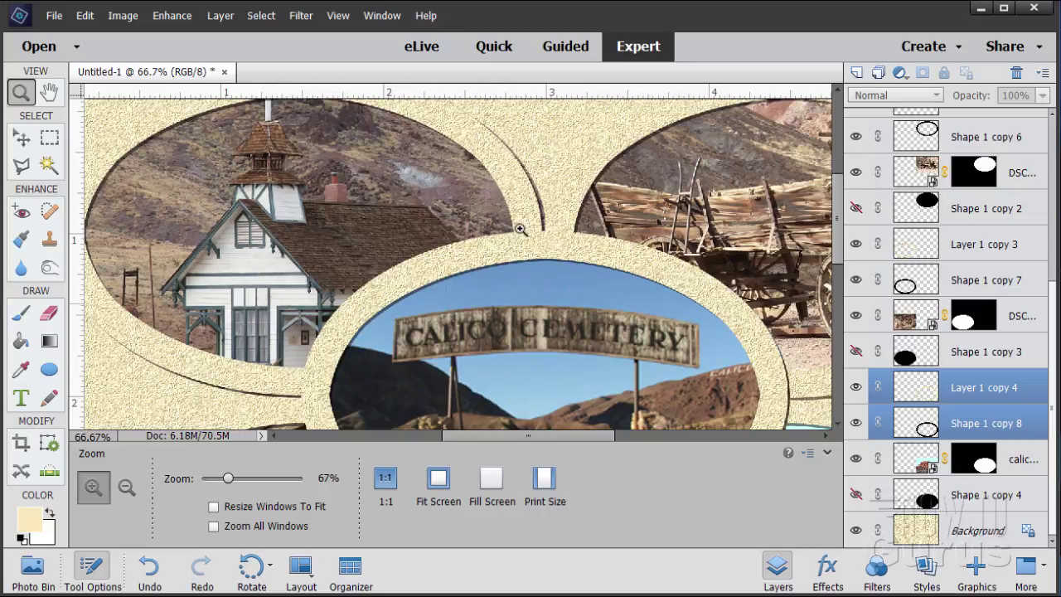
{"action": "left_click", "coordinate": [22, 139]}
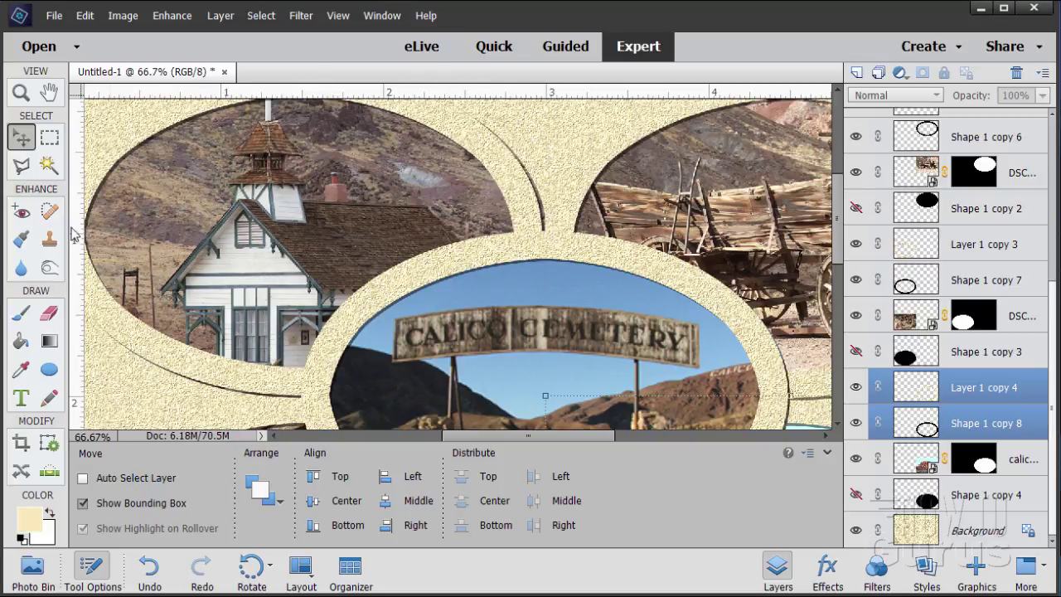
{"action": "key", "text": "z"}
{"action": "left_click", "coordinate": [298, 235], "text": "alt"}
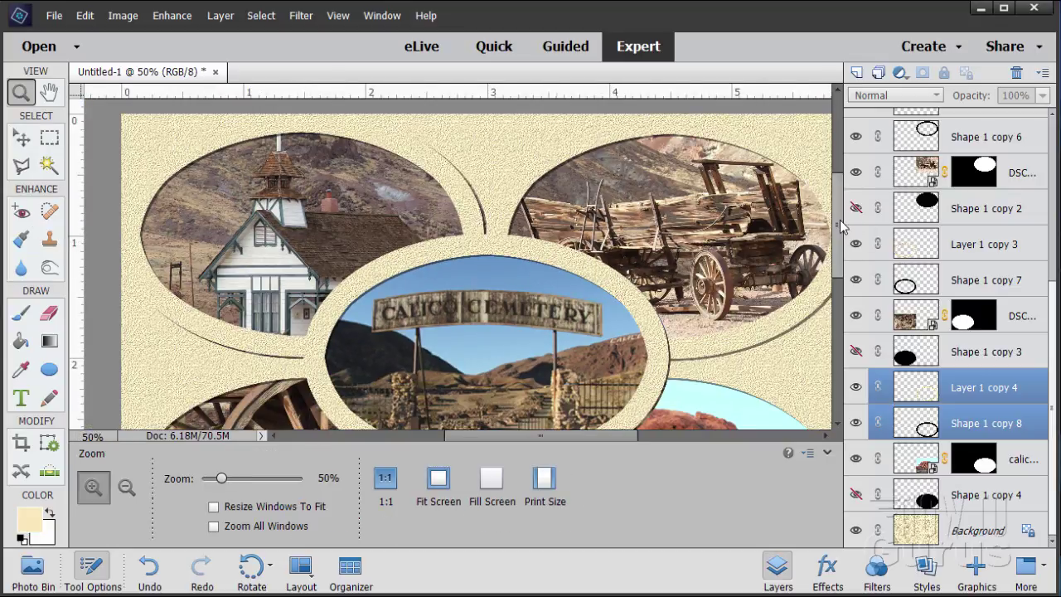
{"action": "left_click_drag", "start_coordinate": [838, 224], "coordinate": [838, 237]}
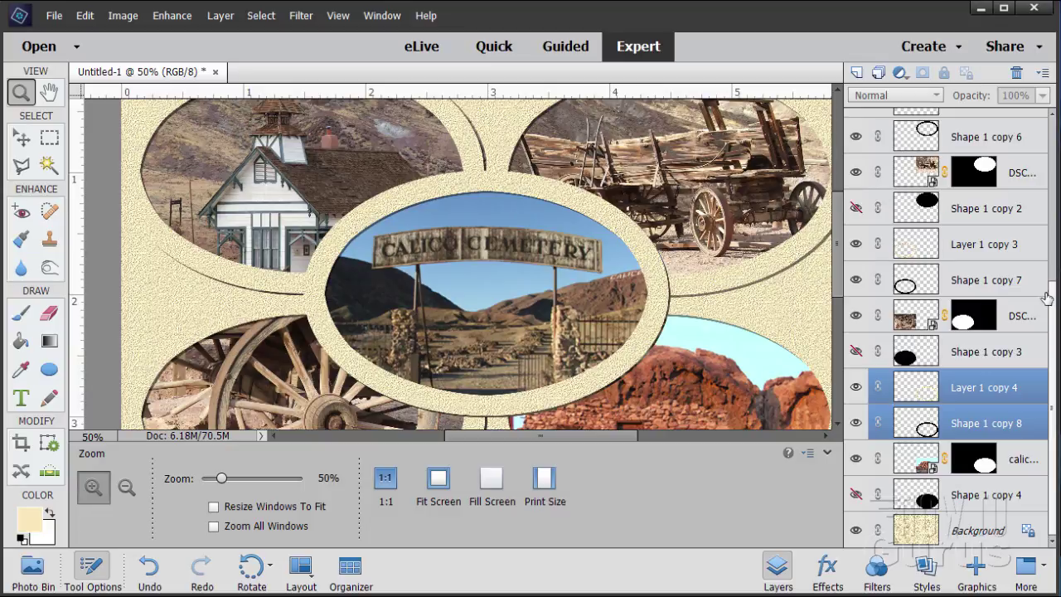
Load the church photo's textured ring, Layer 1 copy, as a selection and add a new empty layer directly above it
{"action": "scroll", "coordinate": [994, 332], "scroll_direction": "up", "scroll_amount": 5}
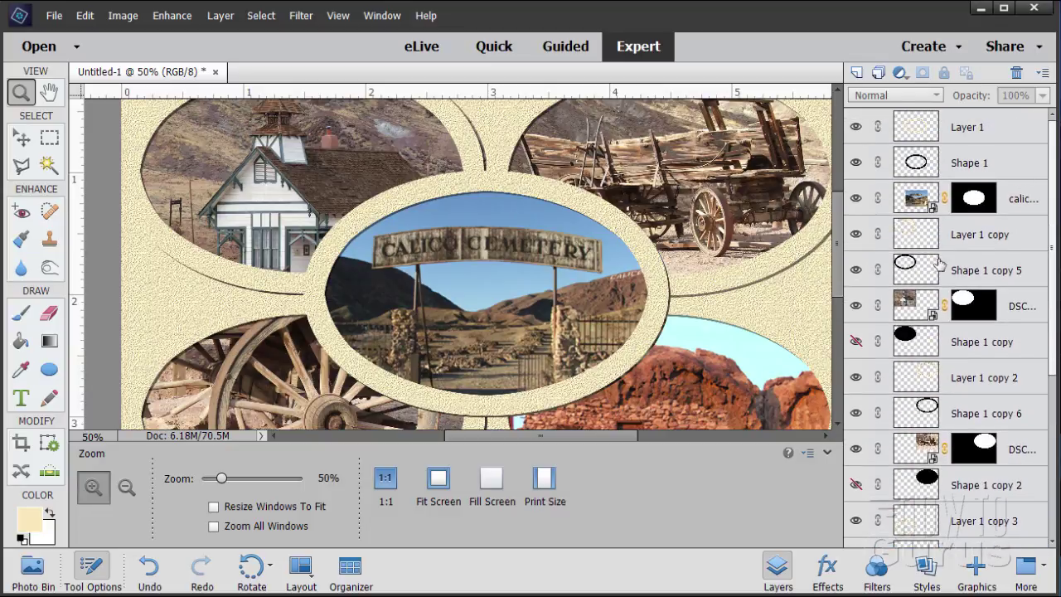
{"action": "left_click", "coordinate": [929, 270]}
{"action": "left_click", "coordinate": [912, 237]}
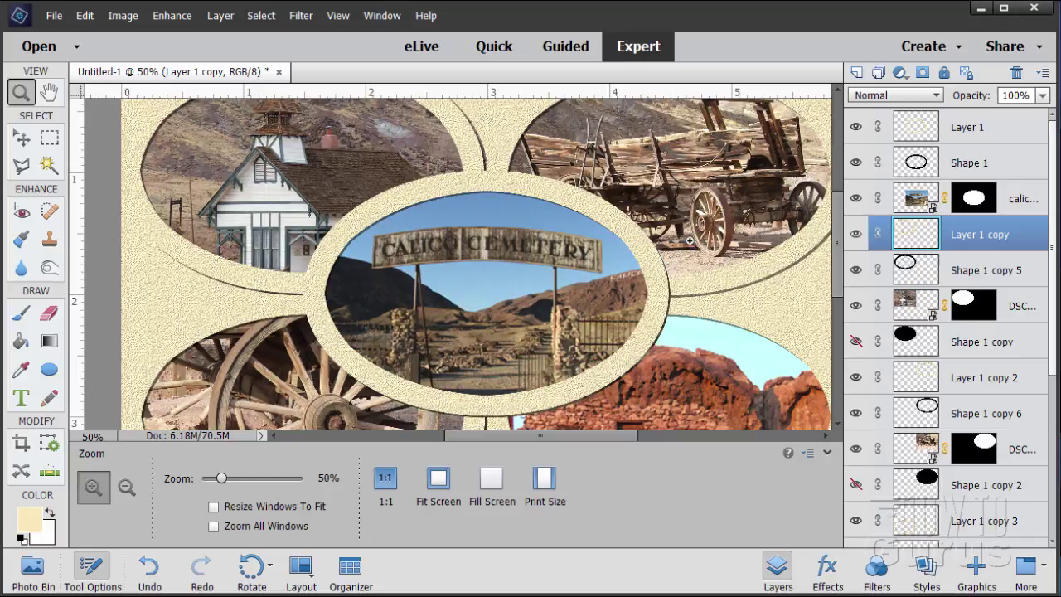
{"action": "left_click", "coordinate": [23, 138]}
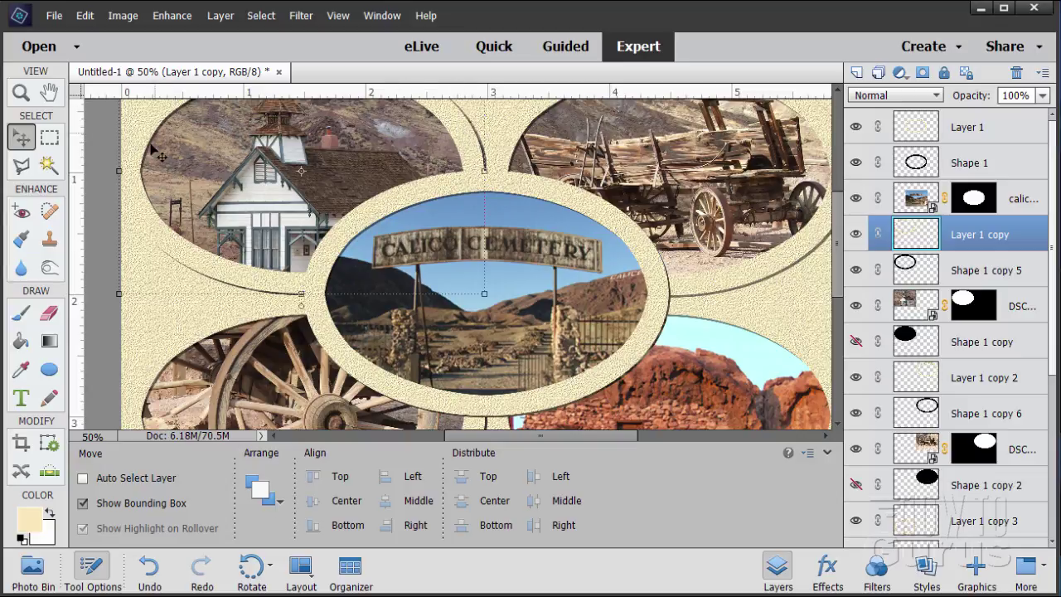
{"action": "left_click", "coordinate": [928, 240], "text": "ctrl"}
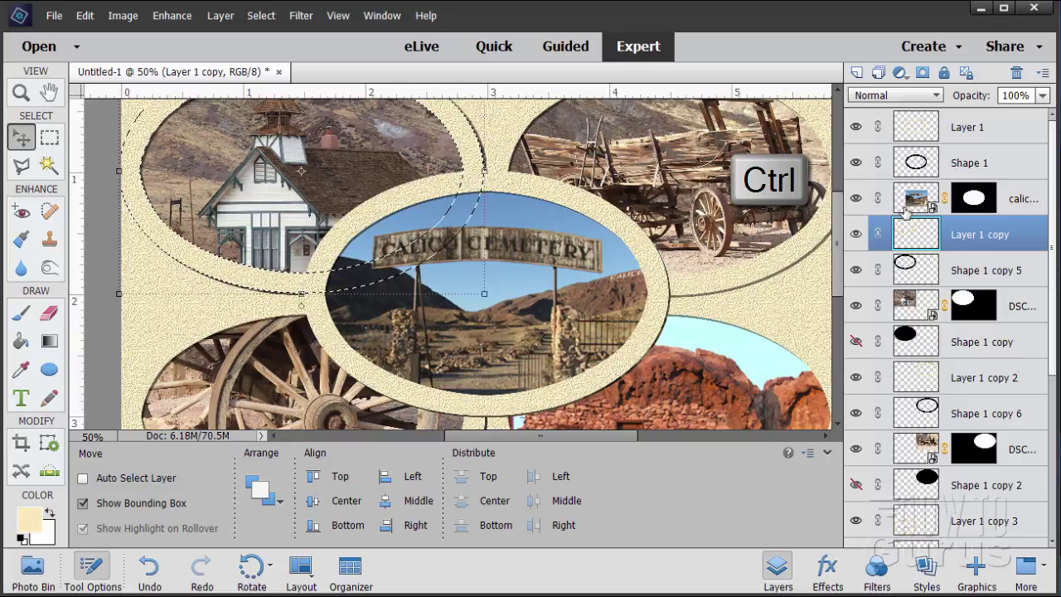
{"action": "left_click", "coordinate": [856, 72]}
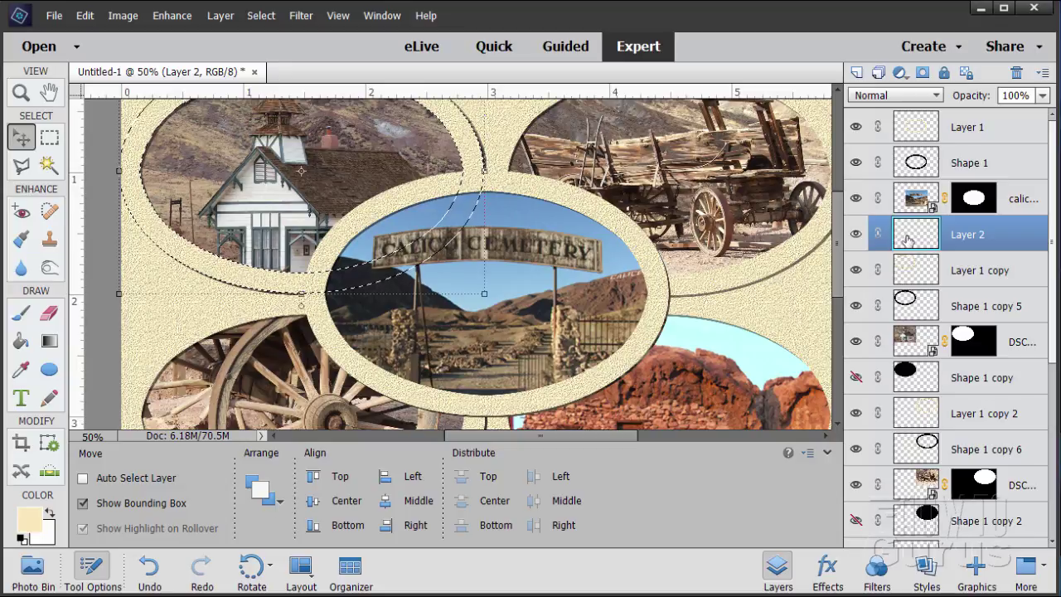
Set the foreground color to brown 9d6b01
{"action": "left_click", "coordinate": [33, 520]}
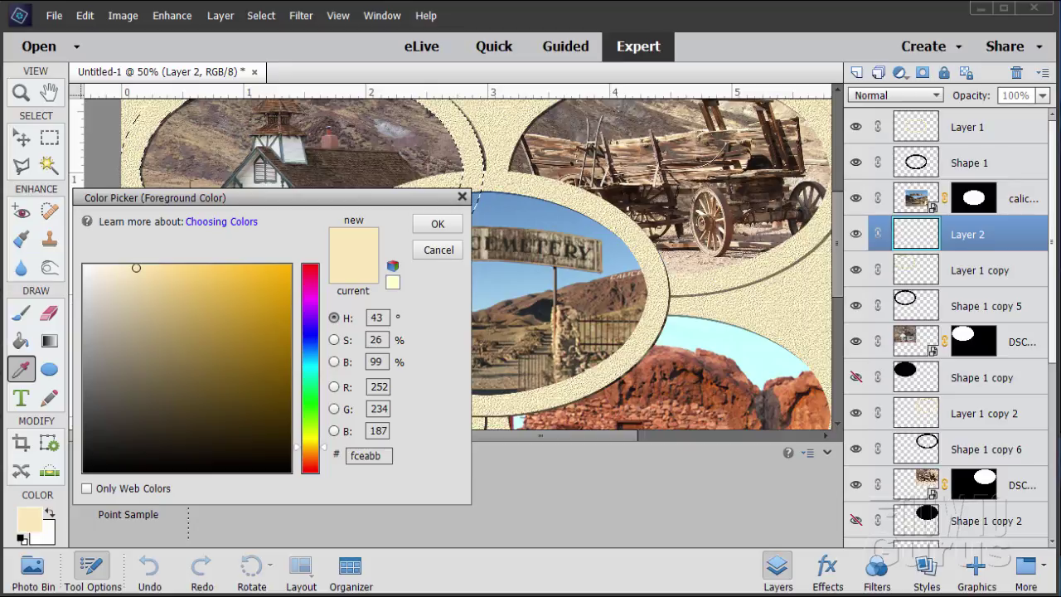
{"action": "left_click_drag", "start_coordinate": [387, 458], "coordinate": [351, 457]}
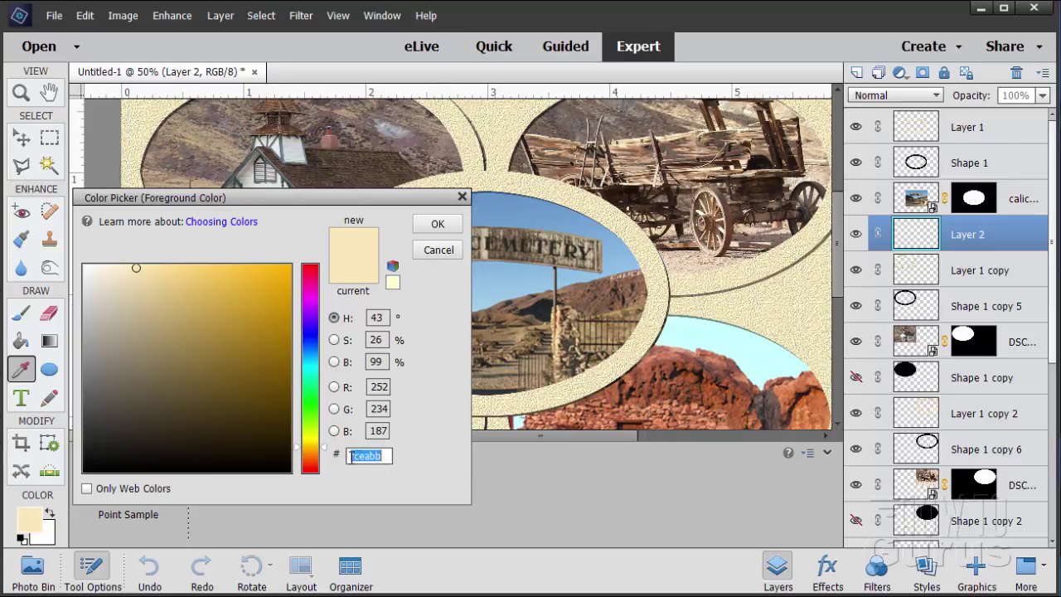
{"action": "type", "text": "9"}
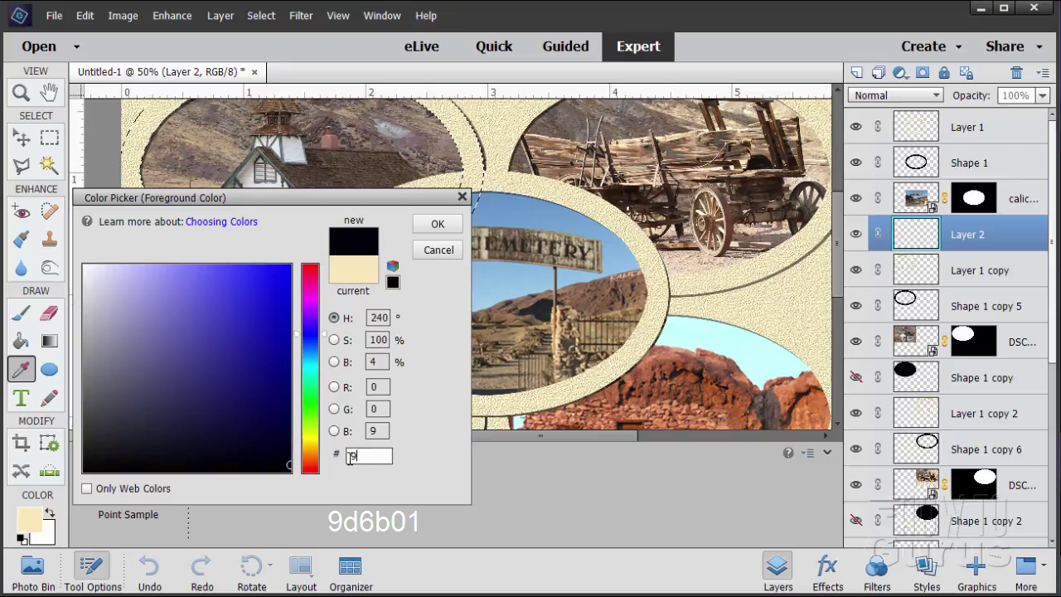
{"action": "type", "text": "d"}
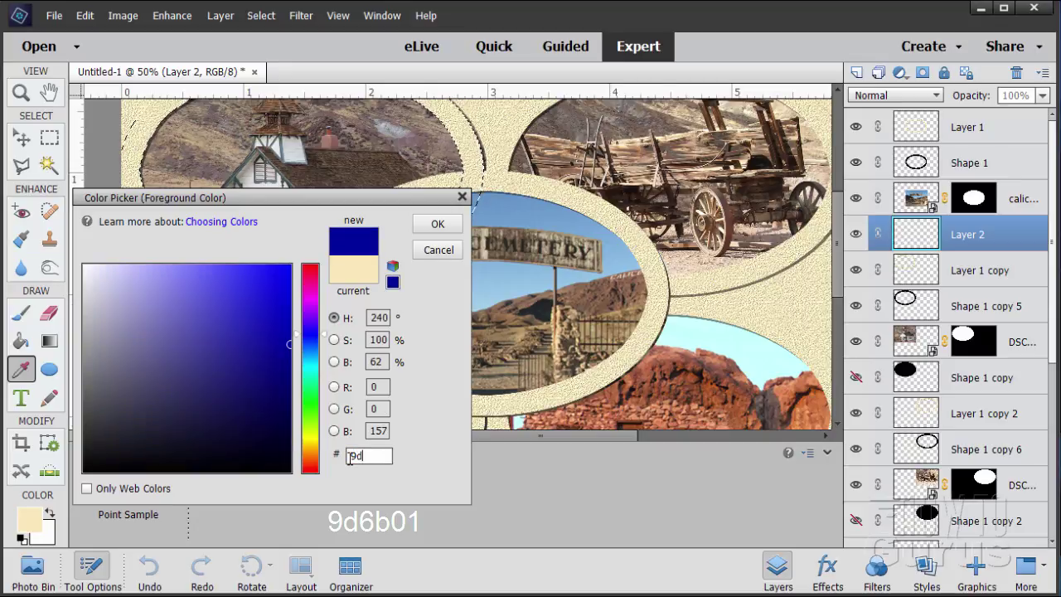
{"action": "type", "text": "6b01"}
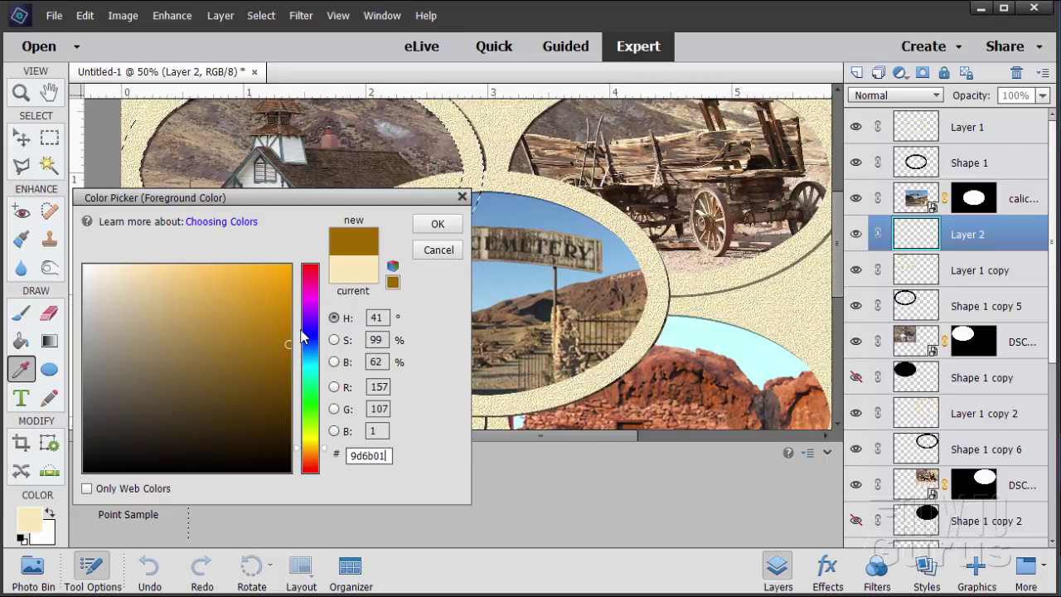
{"action": "left_click", "coordinate": [426, 226]}
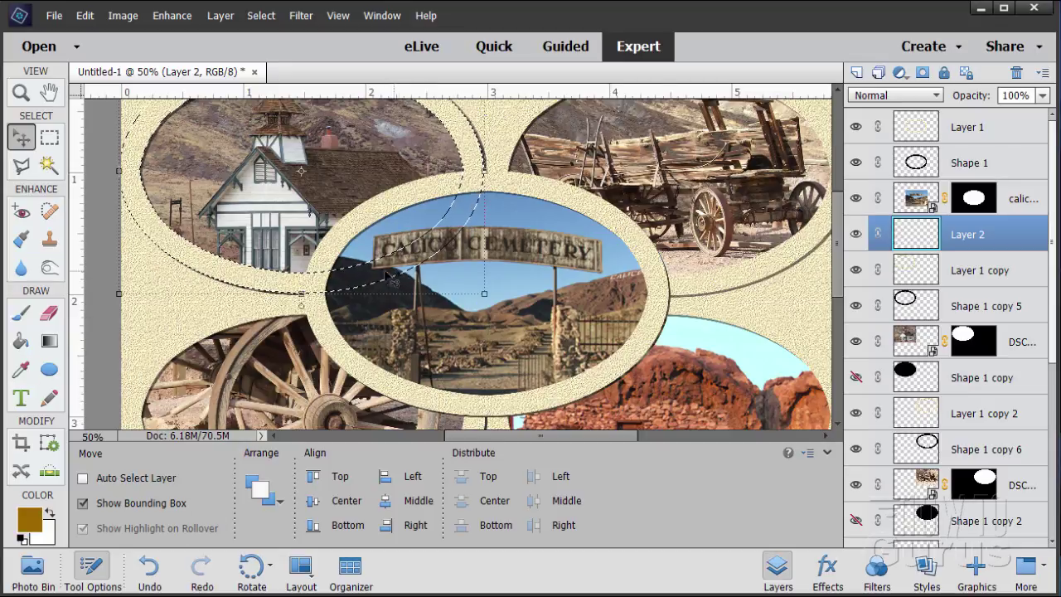
Shade the selected church ring on Layer 2 with linear Foreground to Transparent gradients running toward the ring's center, and deselect
{"action": "left_click", "coordinate": [56, 347]}
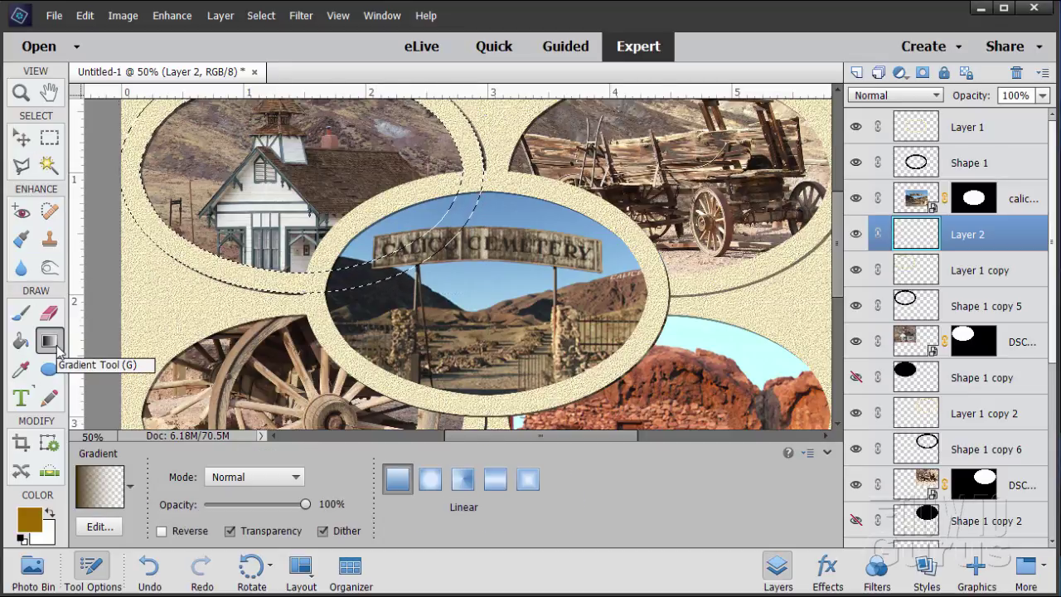
{"action": "left_click", "coordinate": [98, 486]}
{"action": "left_click", "coordinate": [159, 149]}
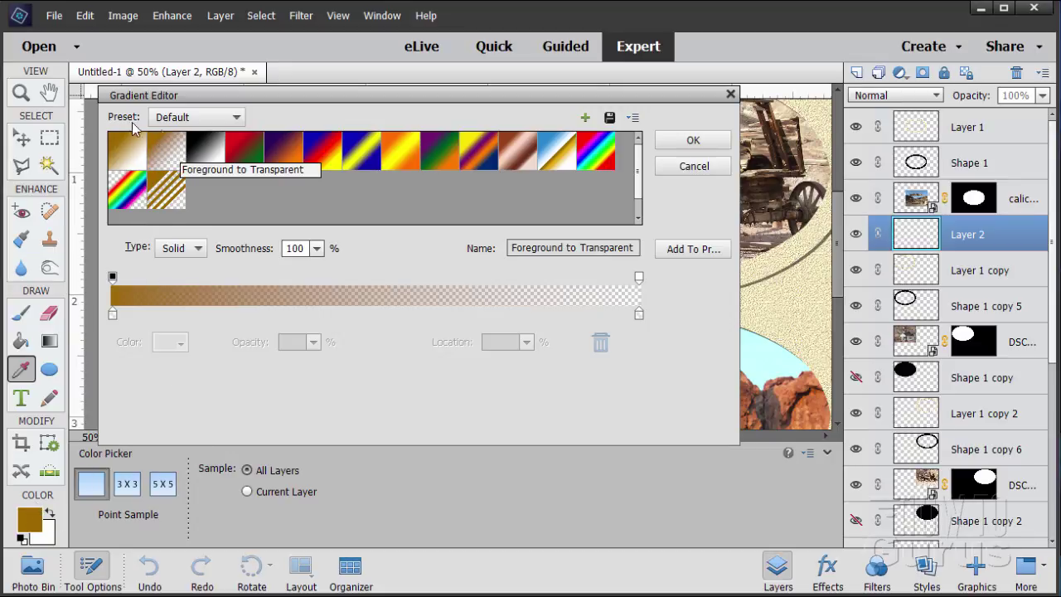
{"action": "left_click", "coordinate": [671, 142]}
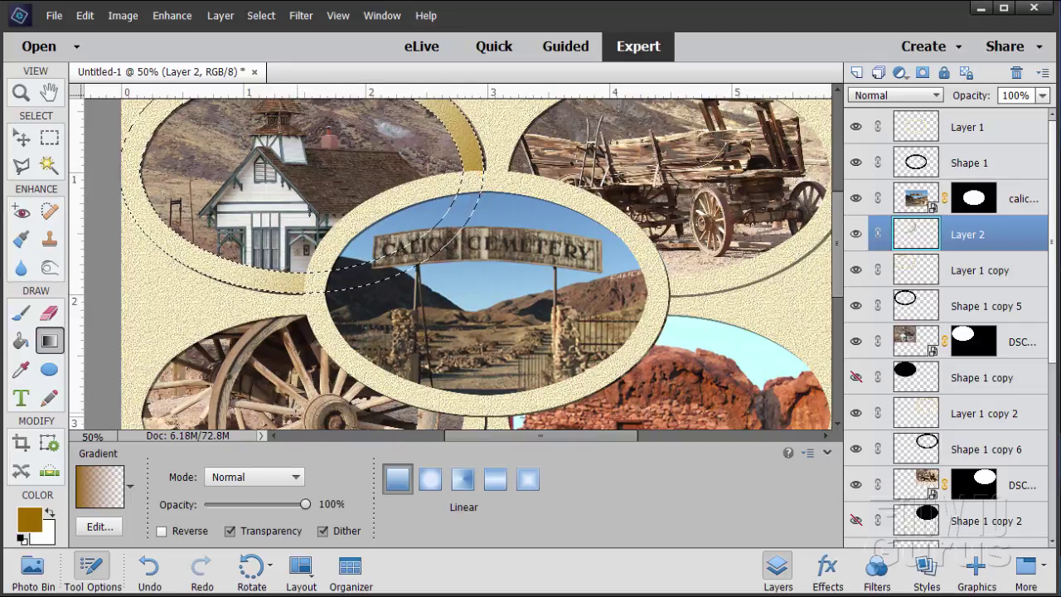
{"action": "left_click_drag", "start_coordinate": [312, 269], "coordinate": [303, 167]}
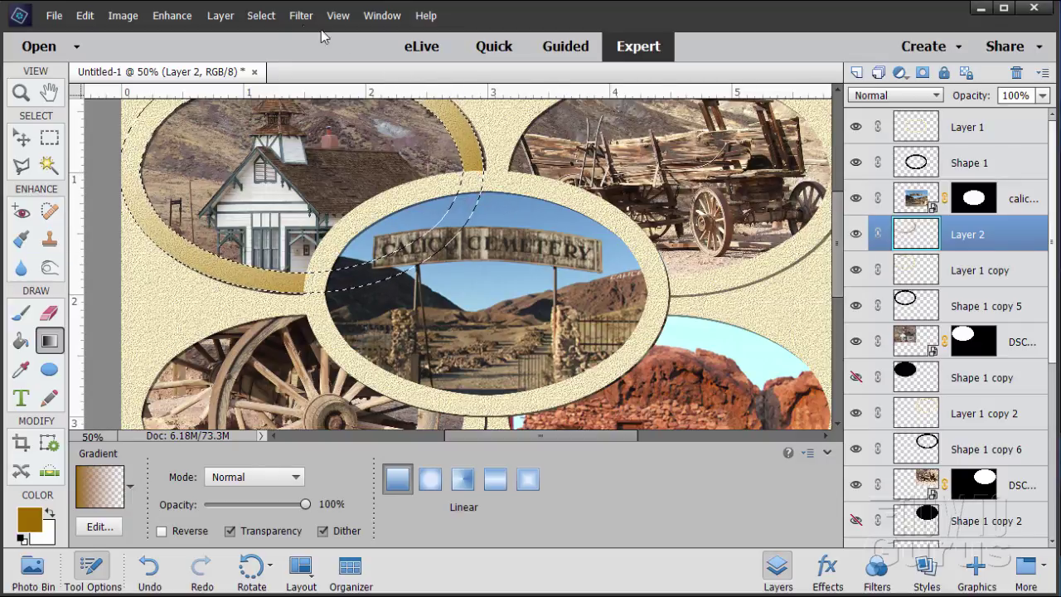
{"action": "left_click", "coordinate": [261, 15]}
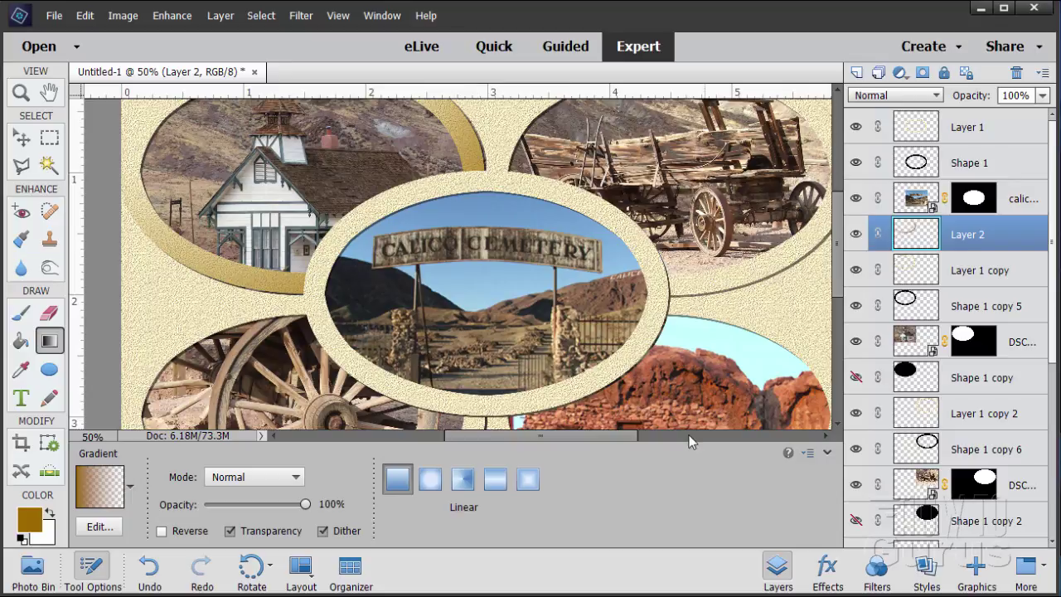
Select Layer 1 copy 2 and toggle its visibility to check that it is the wagon photo's textured ring
{"action": "left_click_drag", "start_coordinate": [617, 438], "coordinate": [655, 437]}
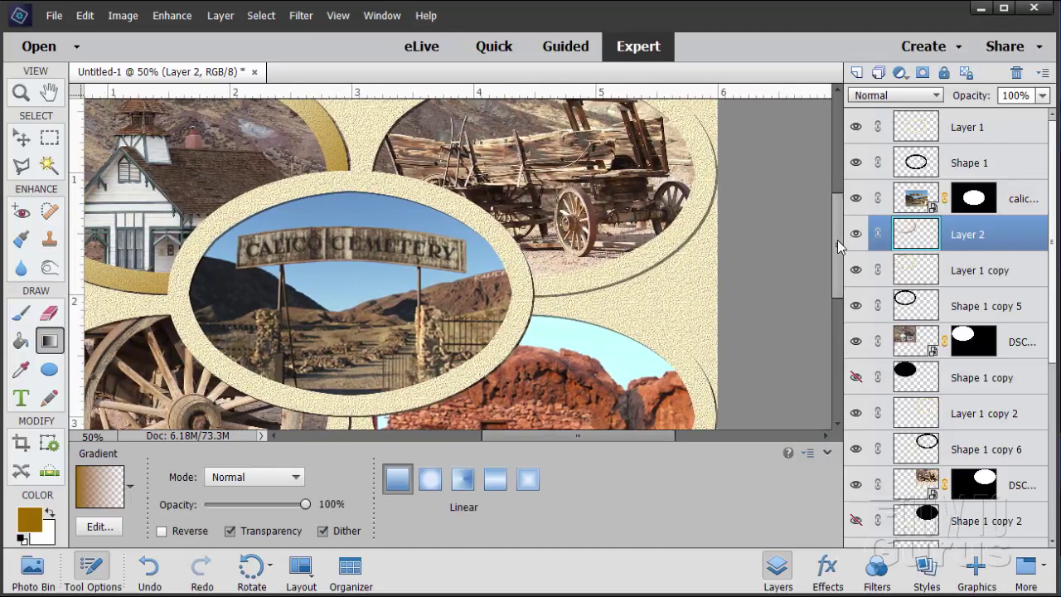
{"action": "left_click_drag", "start_coordinate": [838, 240], "coordinate": [835, 238]}
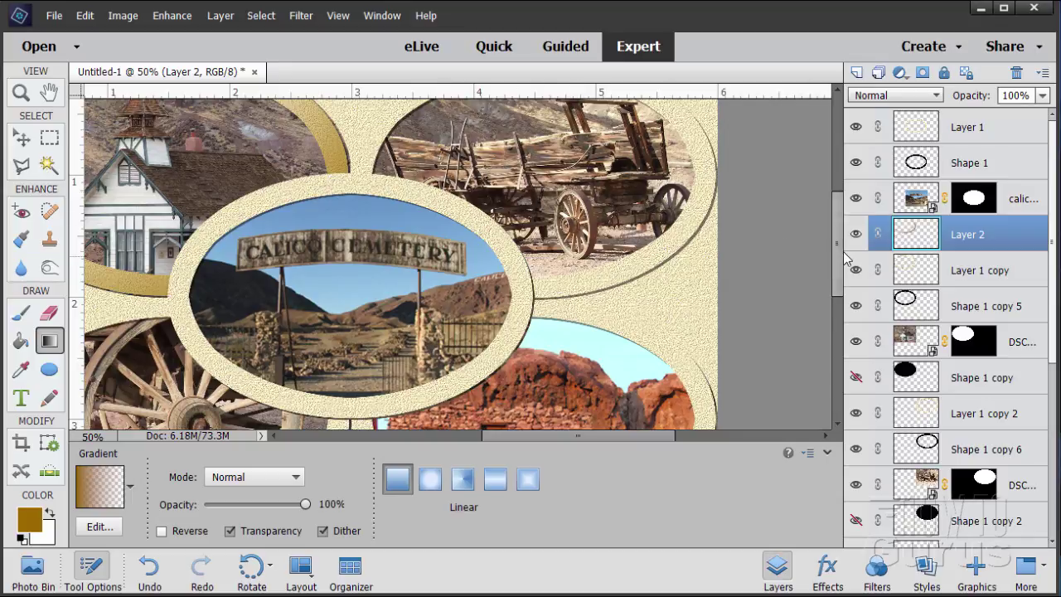
{"action": "left_click_drag", "start_coordinate": [838, 246], "coordinate": [840, 249]}
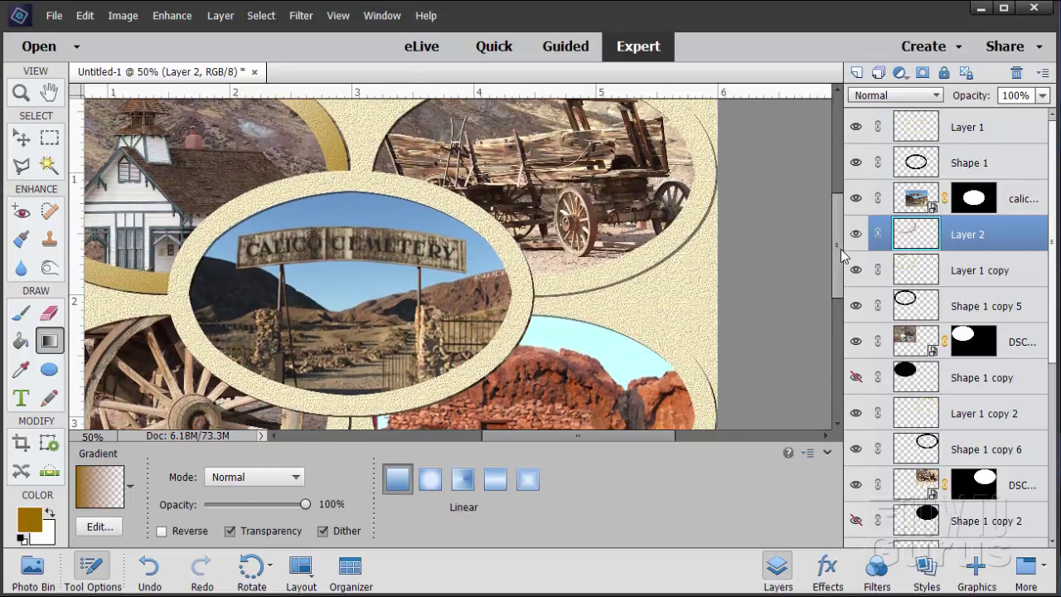
{"action": "left_click", "coordinate": [936, 455]}
{"action": "left_click", "coordinate": [918, 417]}
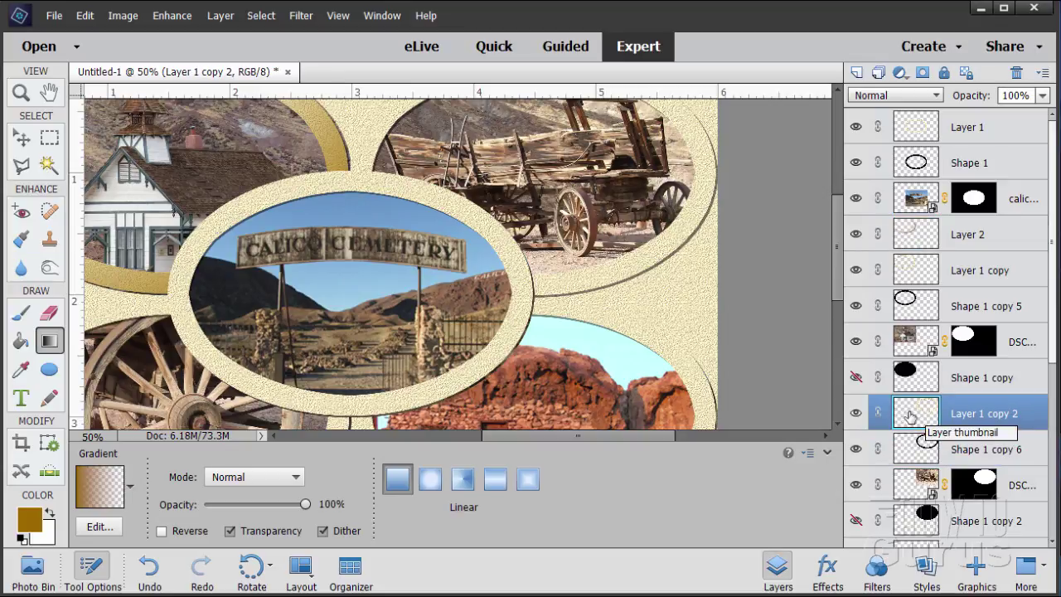
{"action": "left_click", "coordinate": [856, 414]}
{"action": "left_click", "coordinate": [856, 413]}
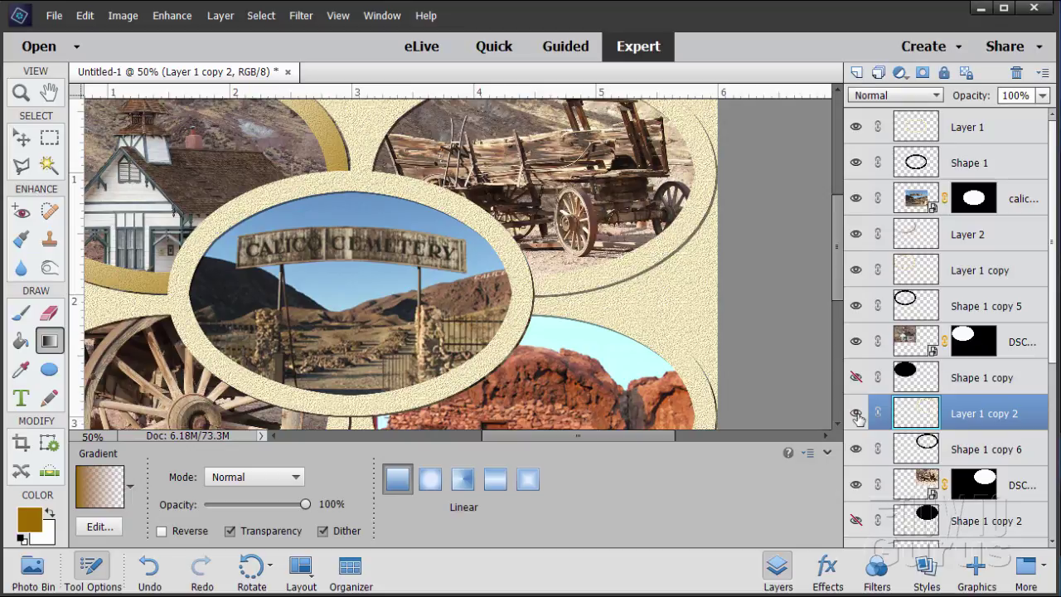
{"action": "left_click", "coordinate": [856, 413]}
{"action": "left_click", "coordinate": [856, 414]}
{"action": "left_click", "coordinate": [856, 414]}
{"action": "left_click", "coordinate": [856, 414]}
Load the wagon photo's ring, Layer 1 copy 2, as a selection and add a new empty layer above it
{"action": "left_click", "coordinate": [23, 139]}
{"action": "key", "text": "ctrl"}
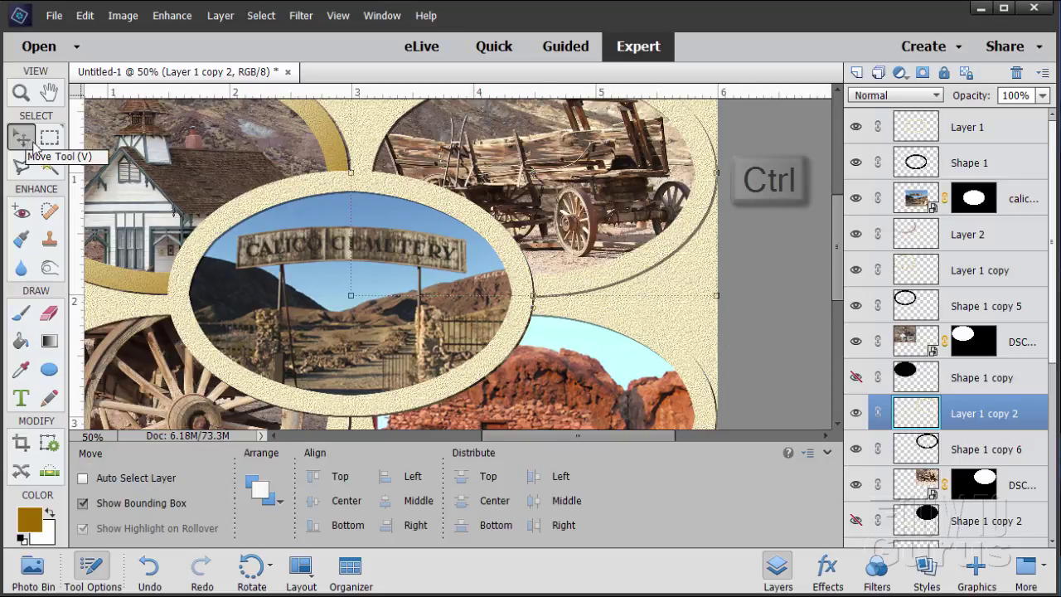
{"action": "left_click", "coordinate": [925, 415], "text": "ctrl"}
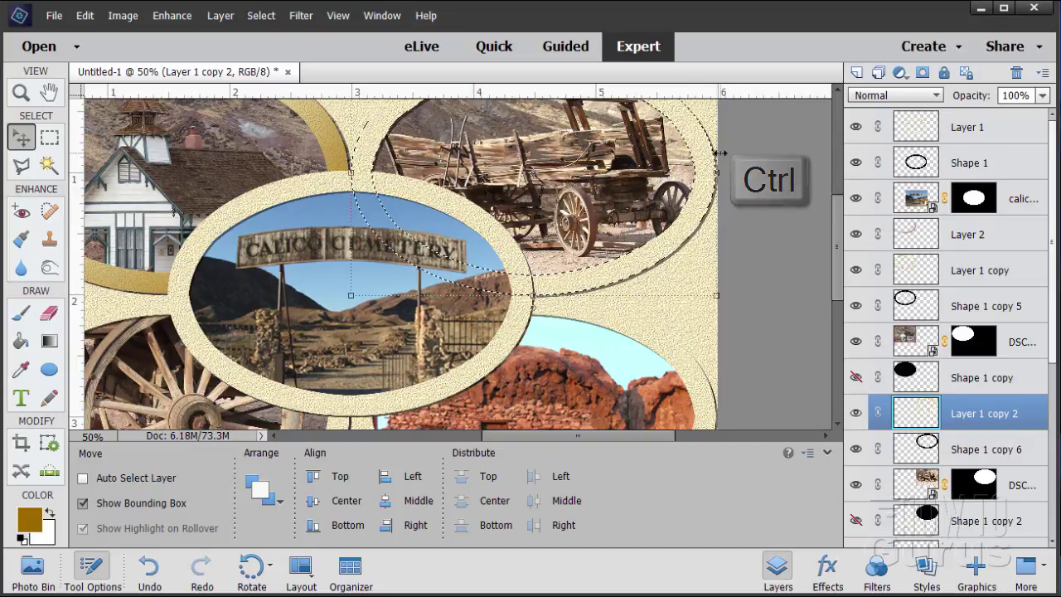
{"action": "left_click", "coordinate": [857, 72]}
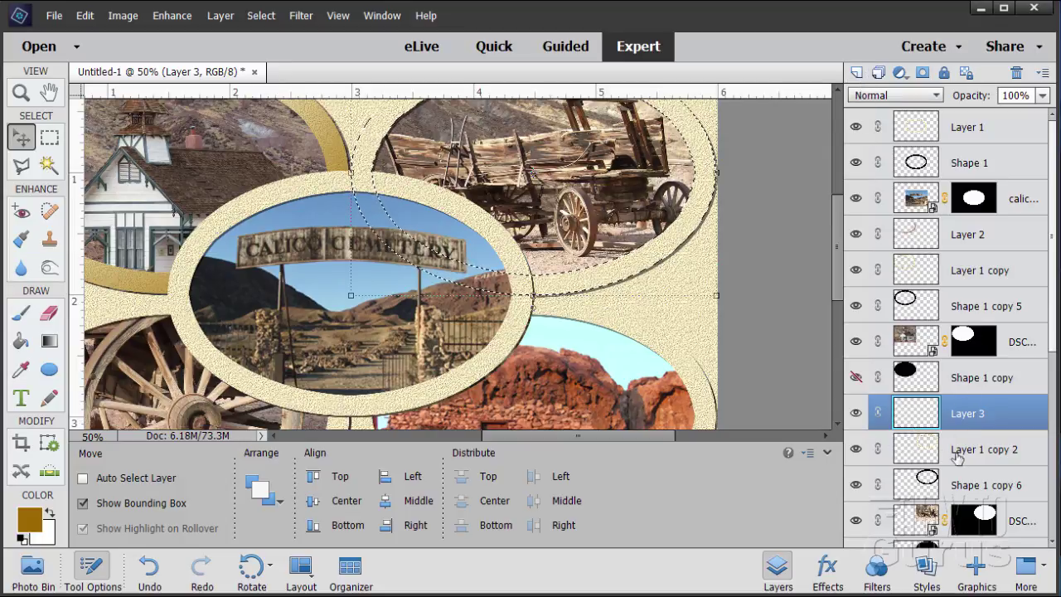
Shade the wagon ring on Layer 3 with brown-to-transparent gradients from its lower left and from below toward its center, and deselect
{"action": "left_click", "coordinate": [49, 341]}
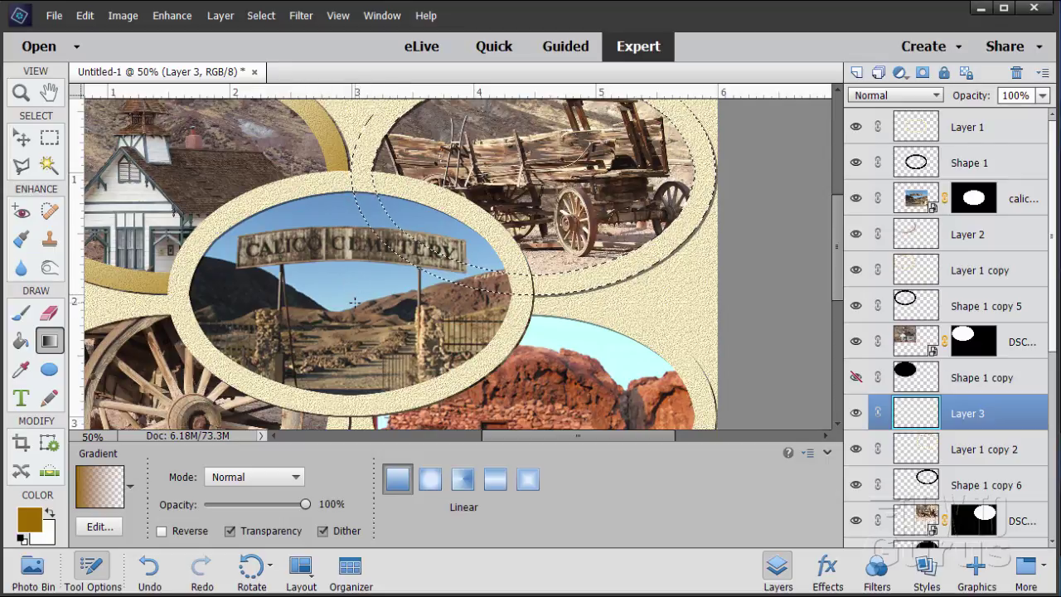
{"action": "left_click_drag", "start_coordinate": [473, 215], "coordinate": [536, 173]}
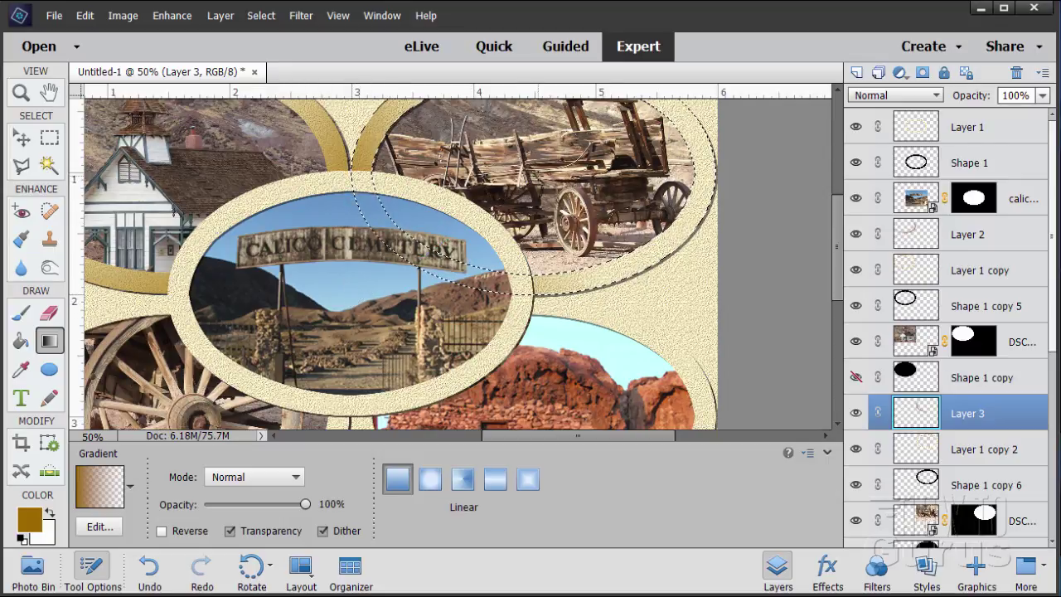
{"action": "left_click_drag", "start_coordinate": [528, 416], "coordinate": [531, 239]}
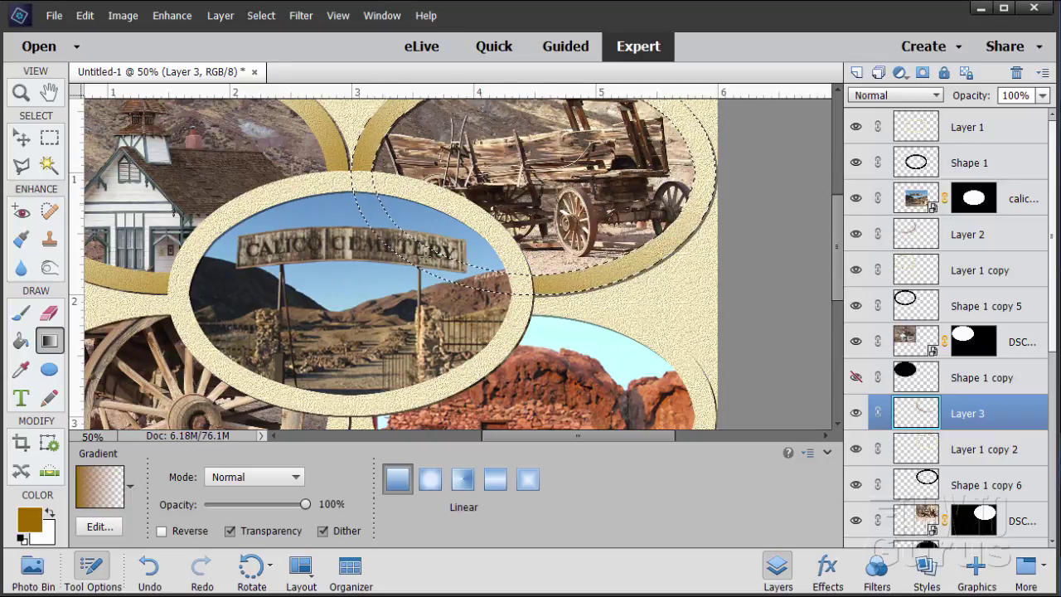
{"action": "left_click", "coordinate": [261, 15]}
{"action": "left_click", "coordinate": [278, 46]}
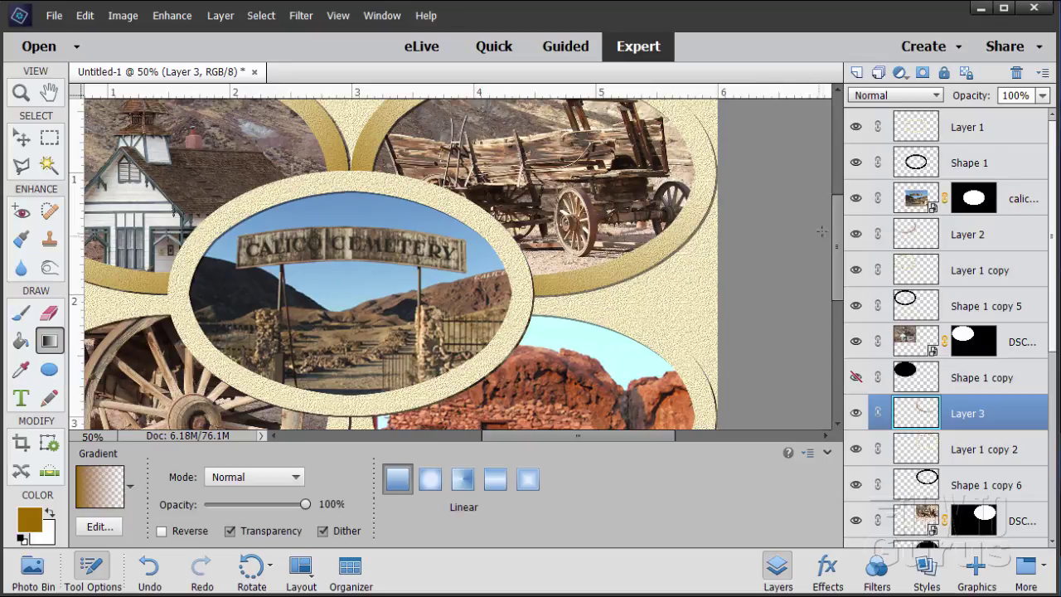
Select Layer 1 copy 4 and toggle its visibility to check that it is the stone building photo's ring
{"action": "left_click_drag", "start_coordinate": [835, 228], "coordinate": [832, 269]}
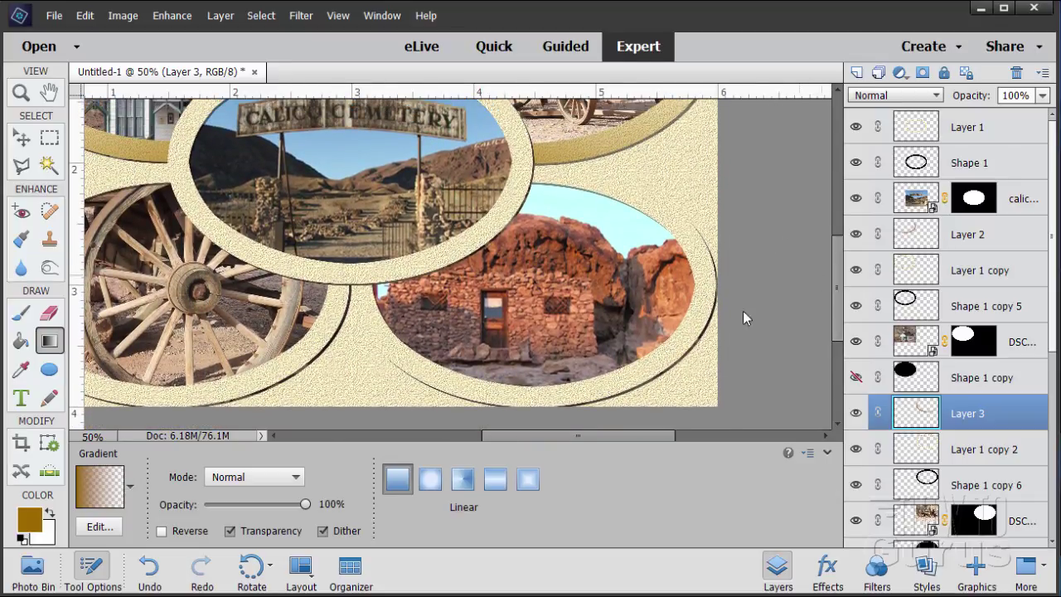
{"action": "left_click_drag", "start_coordinate": [835, 309], "coordinate": [832, 275]}
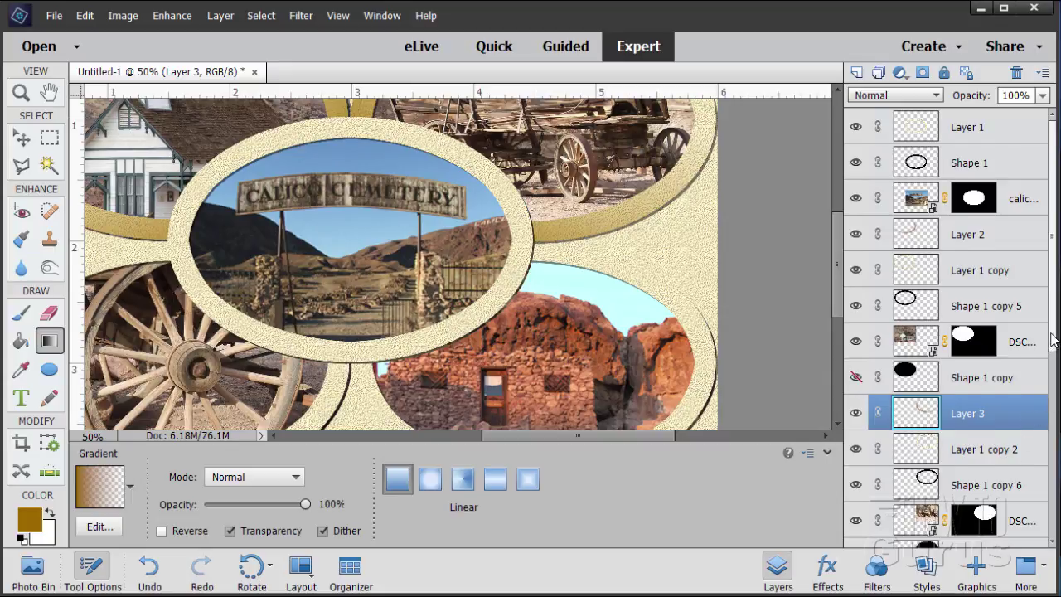
{"action": "left_click_drag", "start_coordinate": [1050, 334], "coordinate": [1056, 520]}
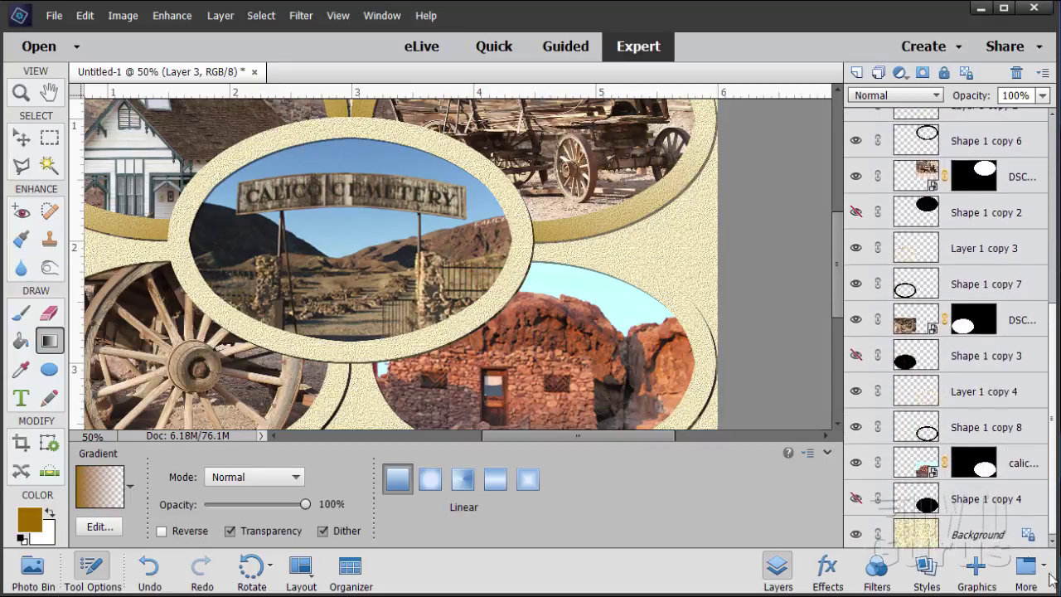
{"action": "left_click", "coordinate": [967, 404]}
{"action": "left_click", "coordinate": [856, 392]}
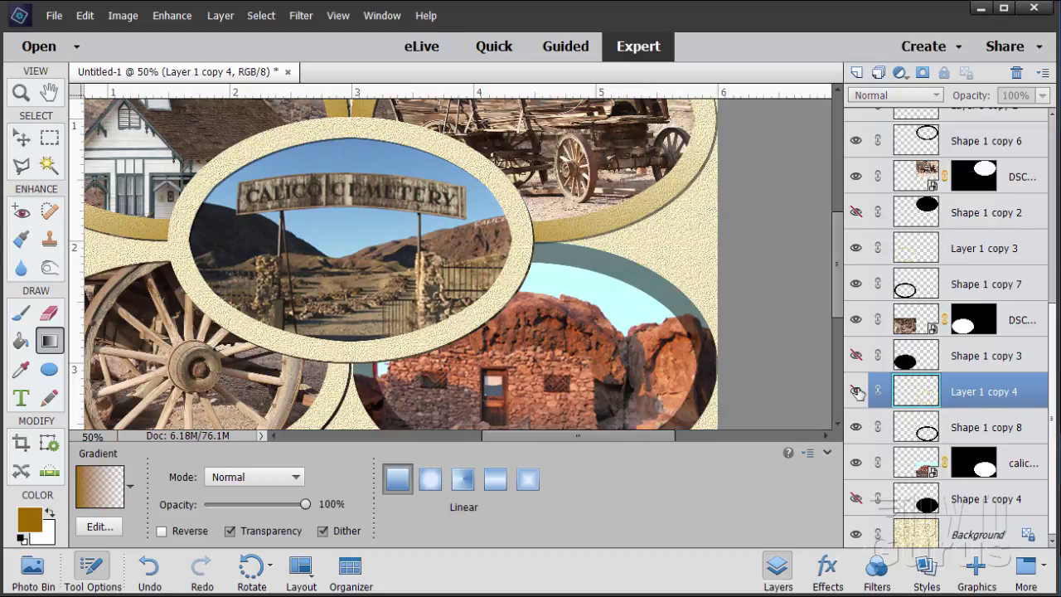
{"action": "left_click", "coordinate": [856, 392]}
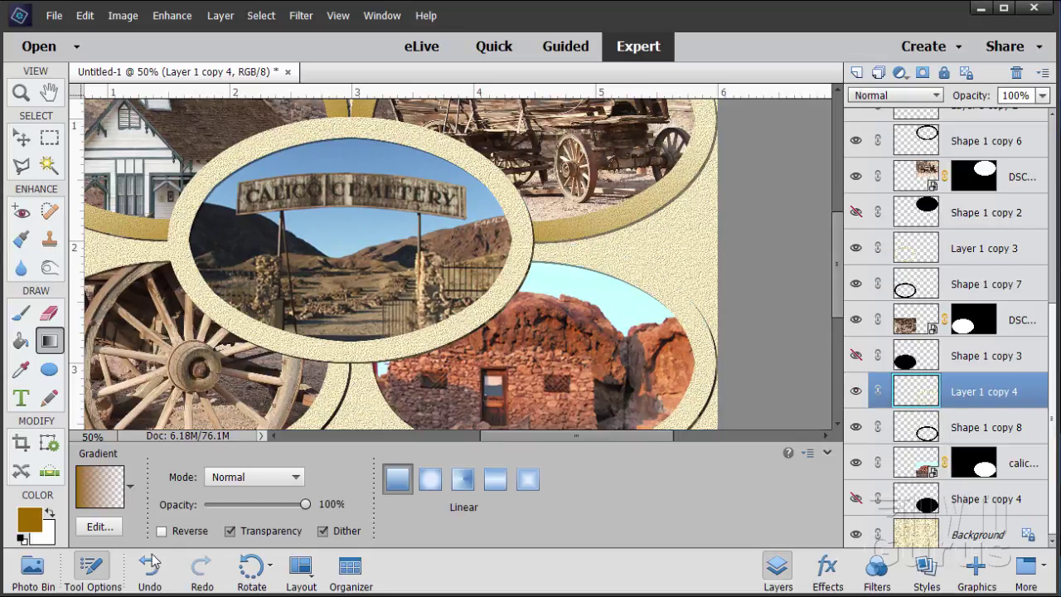
Load the stone building's ring, Layer 1 copy 4, as a selection and add a new empty layer above it
{"action": "left_click", "coordinate": [22, 139]}
{"action": "key", "text": "ctrl"}
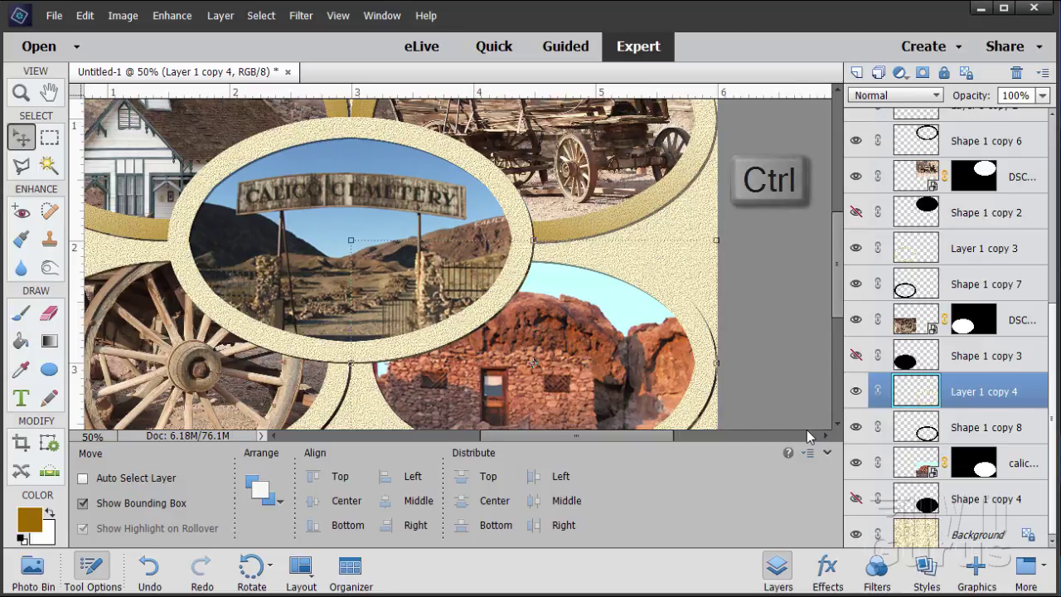
{"action": "left_click", "coordinate": [910, 390], "text": "ctrl"}
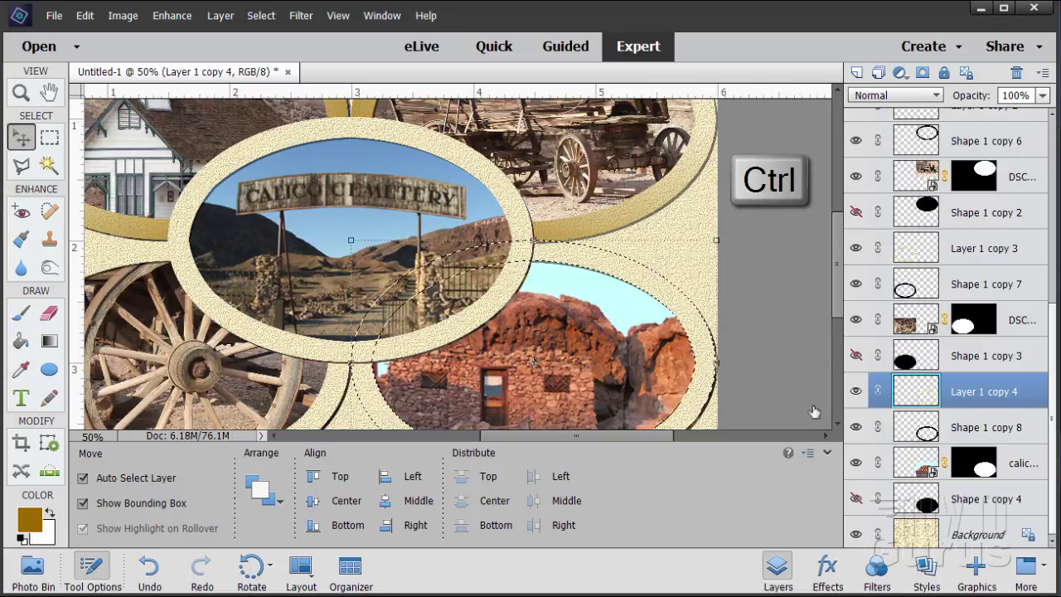
{"action": "left_click", "coordinate": [857, 73]}
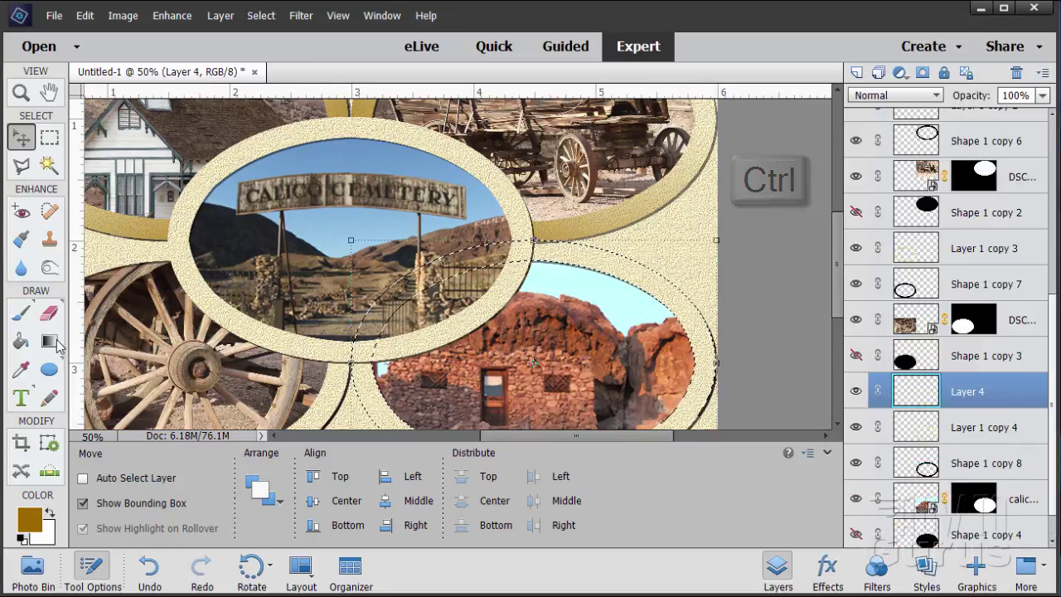
Shade the stone building ring on Layer 4 with brown-to-transparent gradients from its upper left and from above toward its center, and deselect
{"action": "key", "text": "g"}
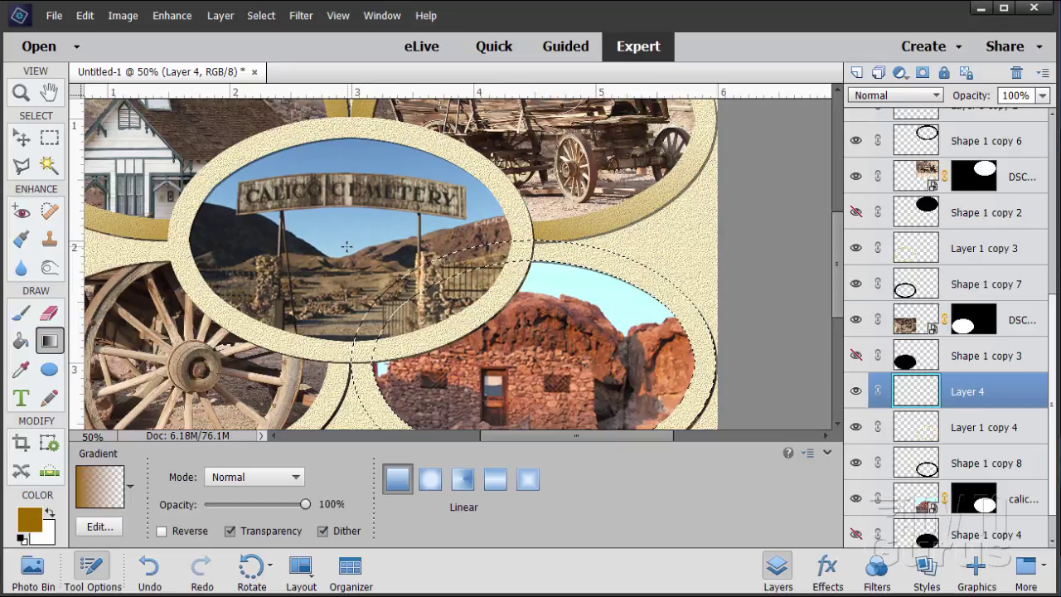
{"action": "left_click_drag", "start_coordinate": [348, 241], "coordinate": [542, 363]}
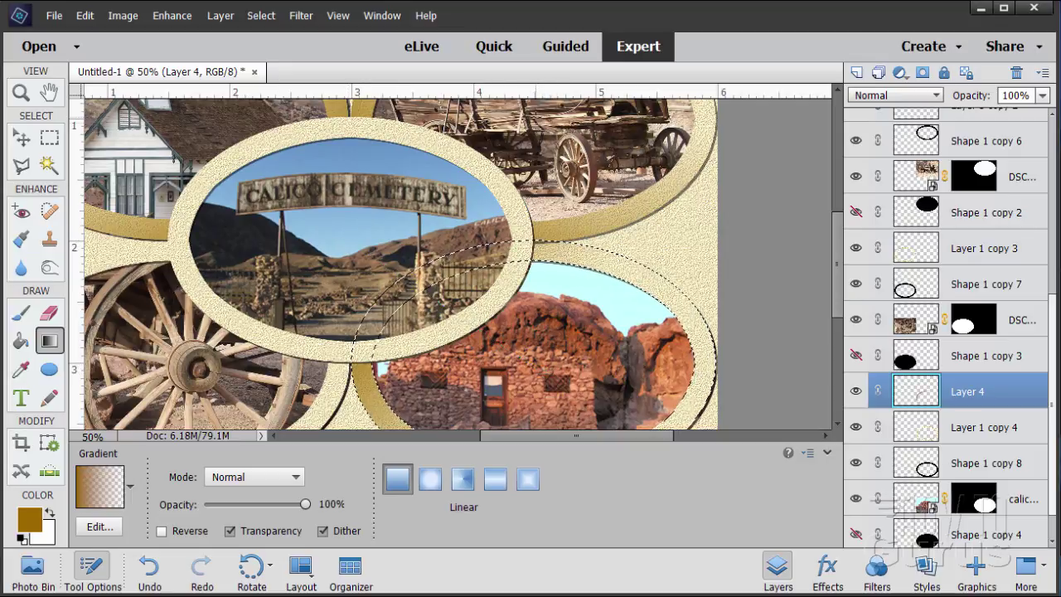
{"action": "left_click_drag", "start_coordinate": [532, 115], "coordinate": [531, 362]}
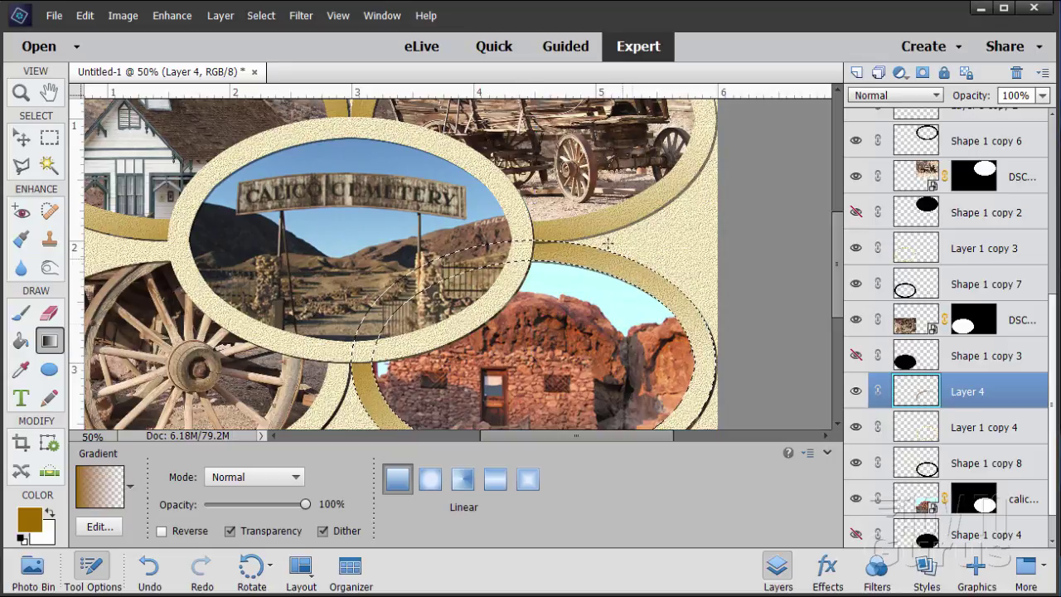
{"action": "left_click", "coordinate": [261, 15]}
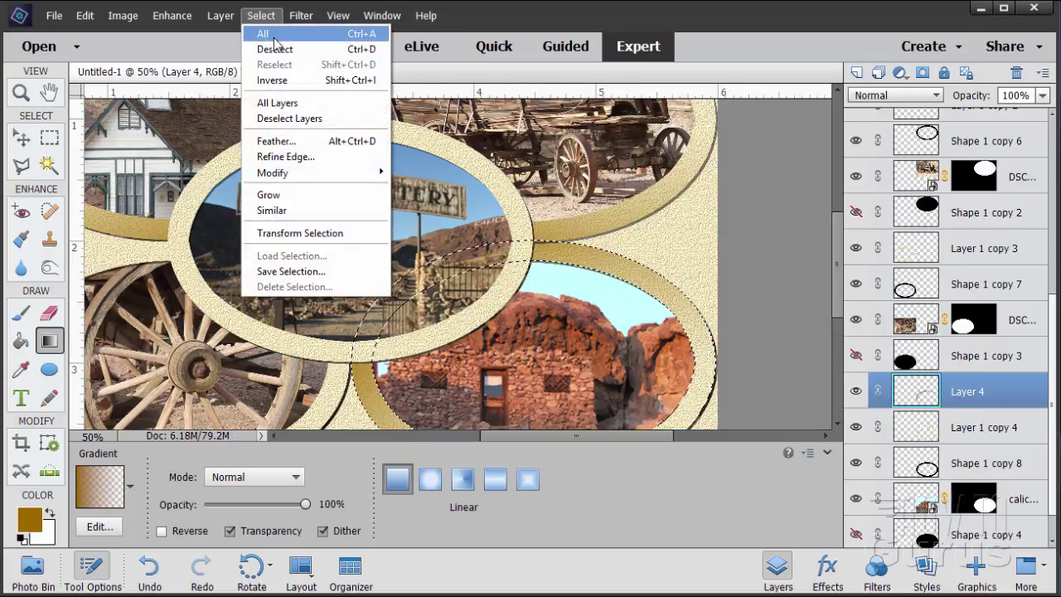
{"action": "left_click", "coordinate": [265, 50]}
Select Layer 1 copy 3 and toggle its visibility to check that it is the wagon wheel photo's ring
{"action": "left_click_drag", "start_coordinate": [648, 437], "coordinate": [597, 439]}
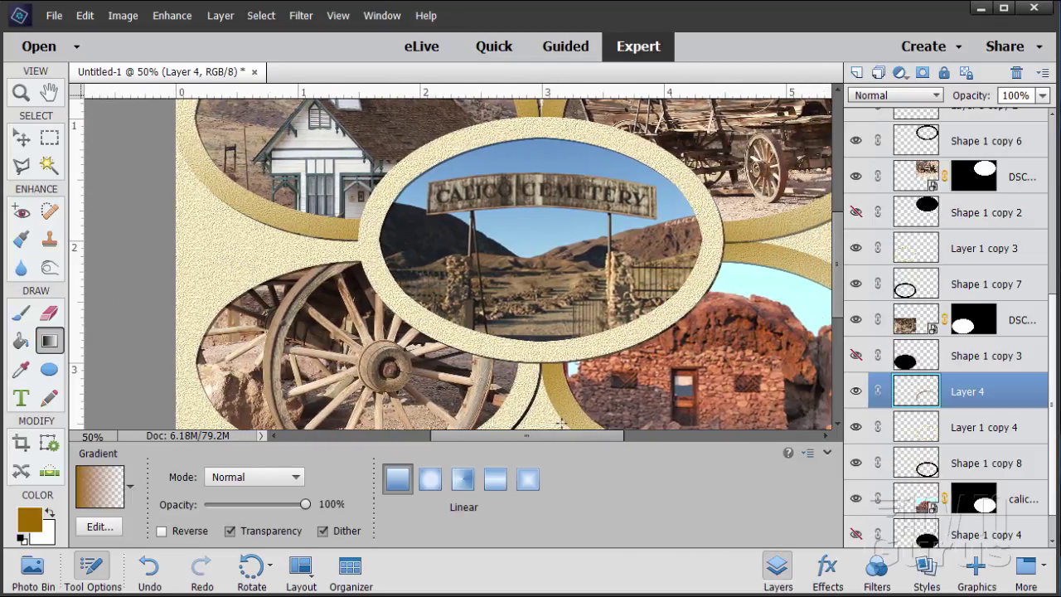
{"action": "left_click", "coordinate": [918, 257]}
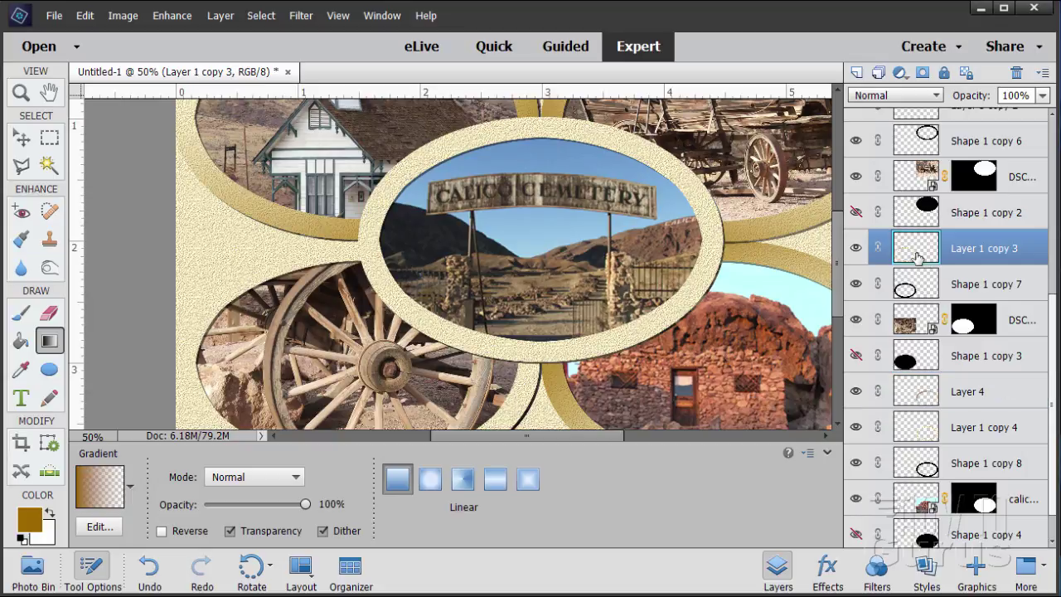
{"action": "left_click", "coordinate": [856, 251]}
{"action": "left_click", "coordinate": [856, 252]}
Load the wagon wheel's ring, Layer 1 copy 3, as a selection and add a new empty layer above it
{"action": "key", "text": "ctrl"}
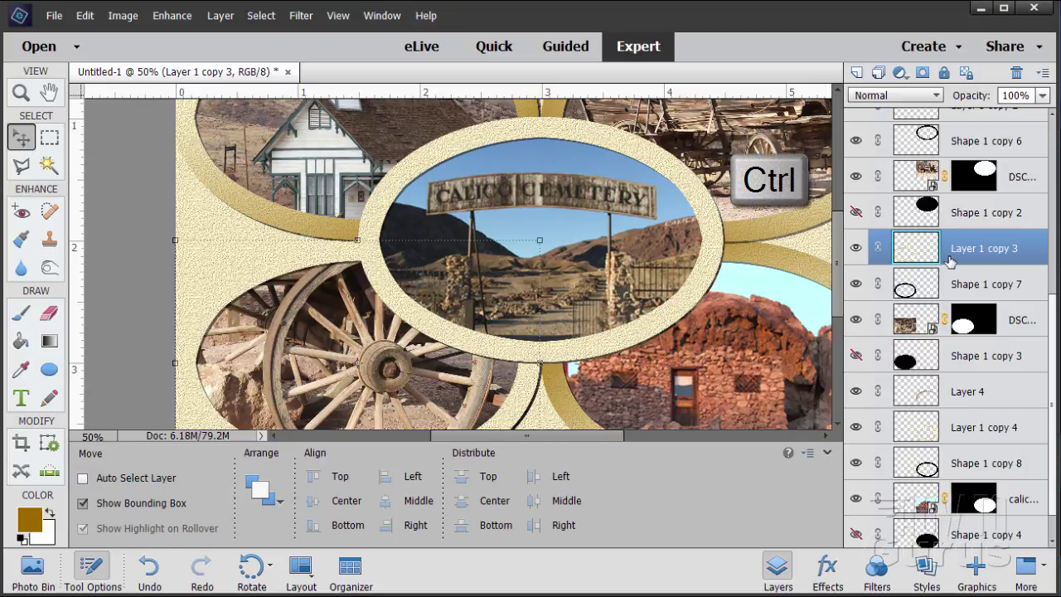
{"action": "left_click", "coordinate": [920, 256], "text": "ctrl"}
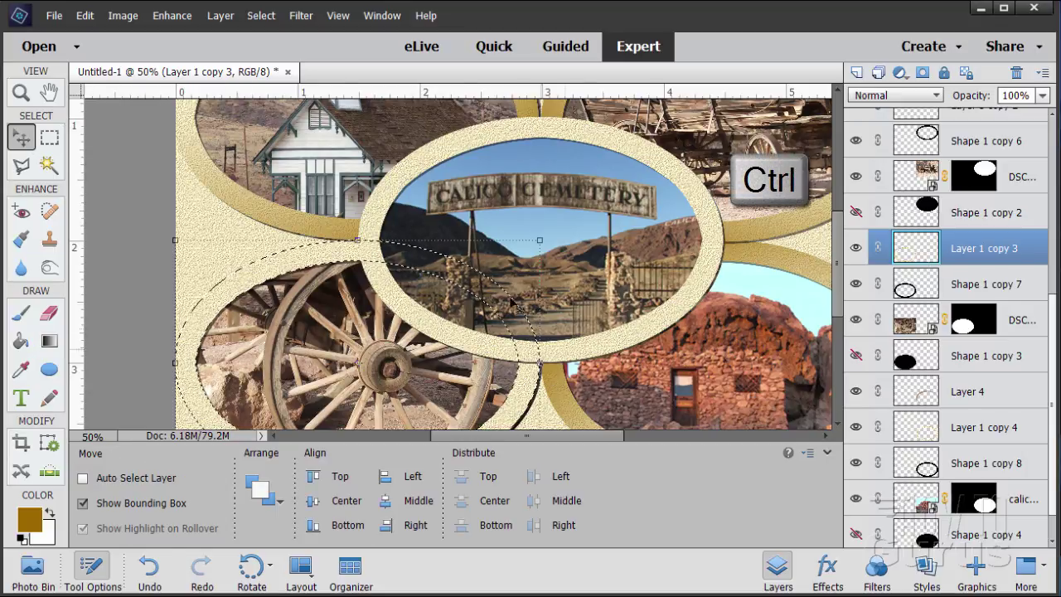
{"action": "left_click", "coordinate": [856, 72]}
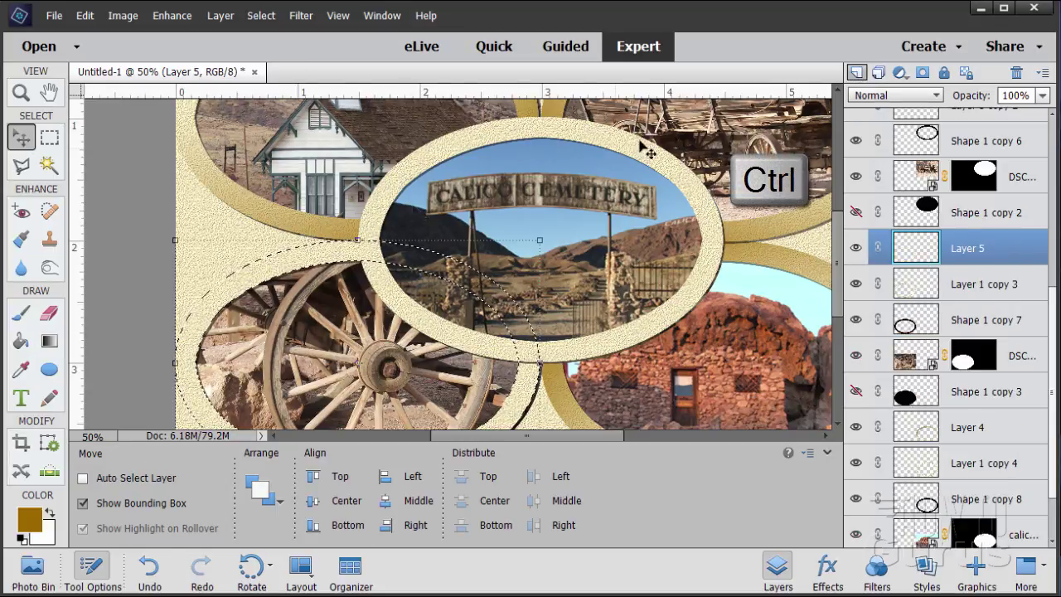
Shade the wagon wheel ring on Layer 5 with brown-to-transparent gradients from its upper right and from above toward its center, and deselect
{"action": "left_click", "coordinate": [50, 342]}
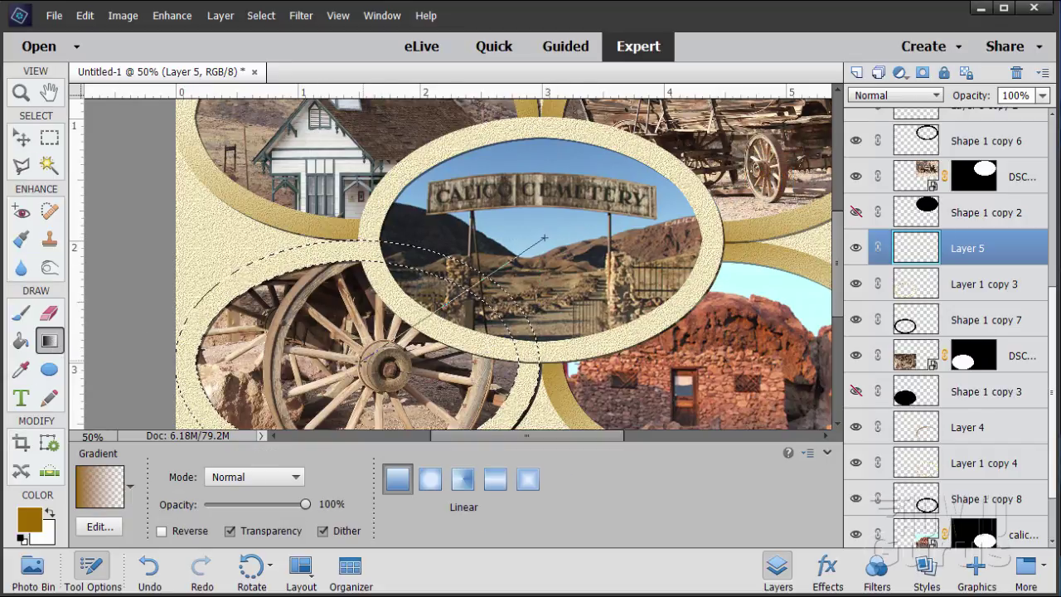
{"action": "left_click_drag", "start_coordinate": [368, 358], "coordinate": [515, 257]}
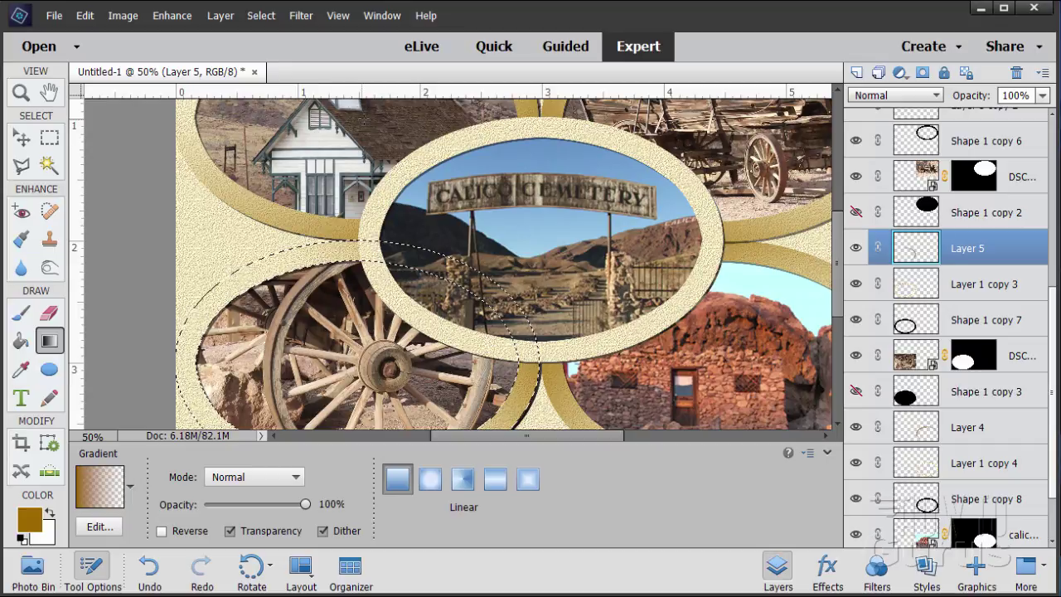
{"action": "left_click_drag", "start_coordinate": [365, 120], "coordinate": [358, 366]}
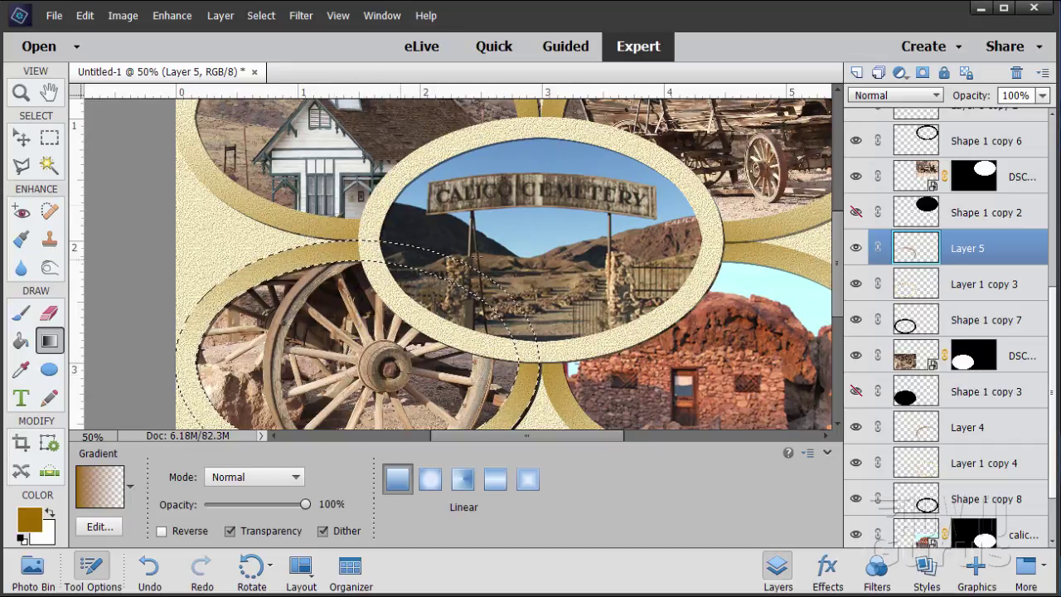
{"action": "left_click", "coordinate": [300, 16]}
{"action": "mouse_move", "coordinate": [256, 15]}
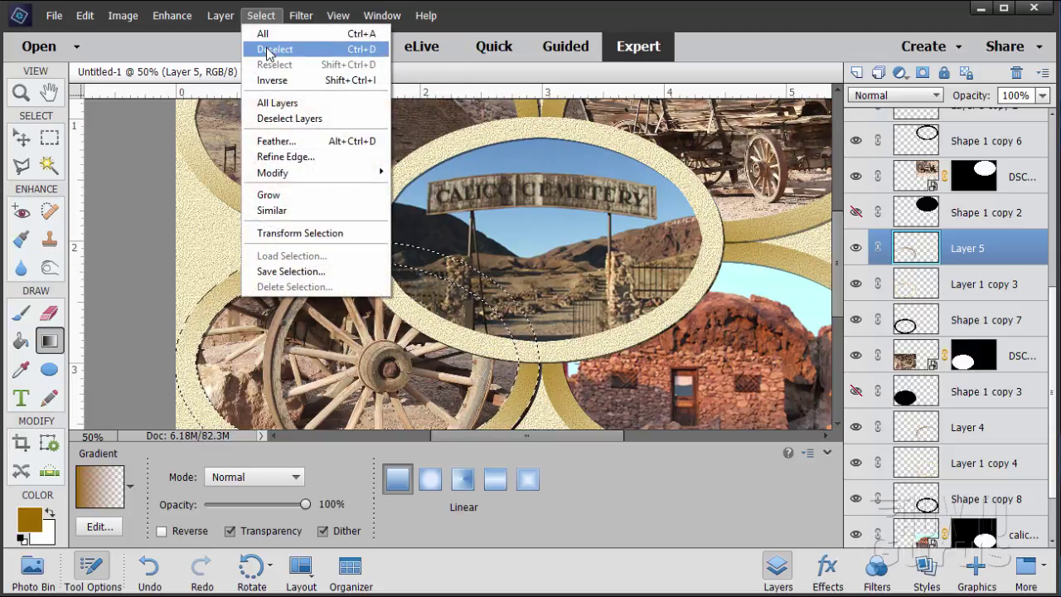
{"action": "left_click", "coordinate": [268, 49]}
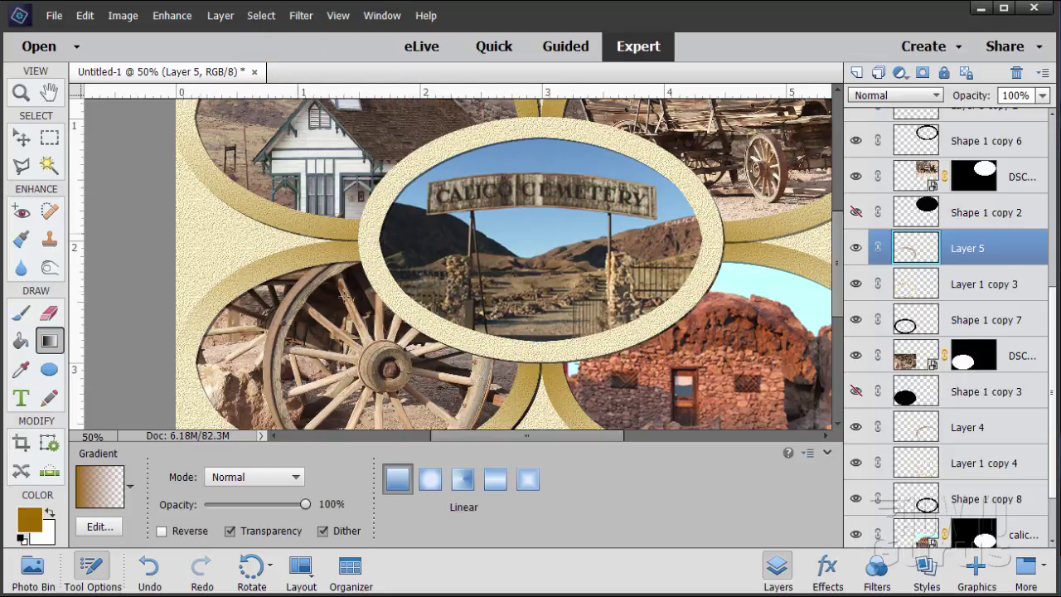
Review the shaded rings on the whole page, and examine the shading around the white building and the wagon up close
{"action": "left_click", "coordinate": [338, 16]}
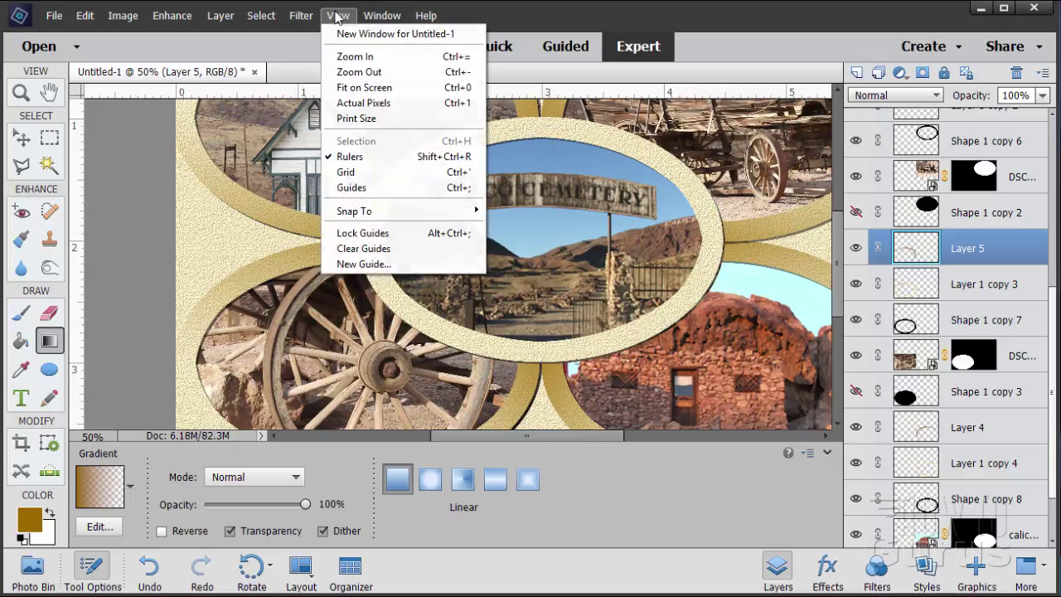
{"action": "left_click", "coordinate": [357, 90]}
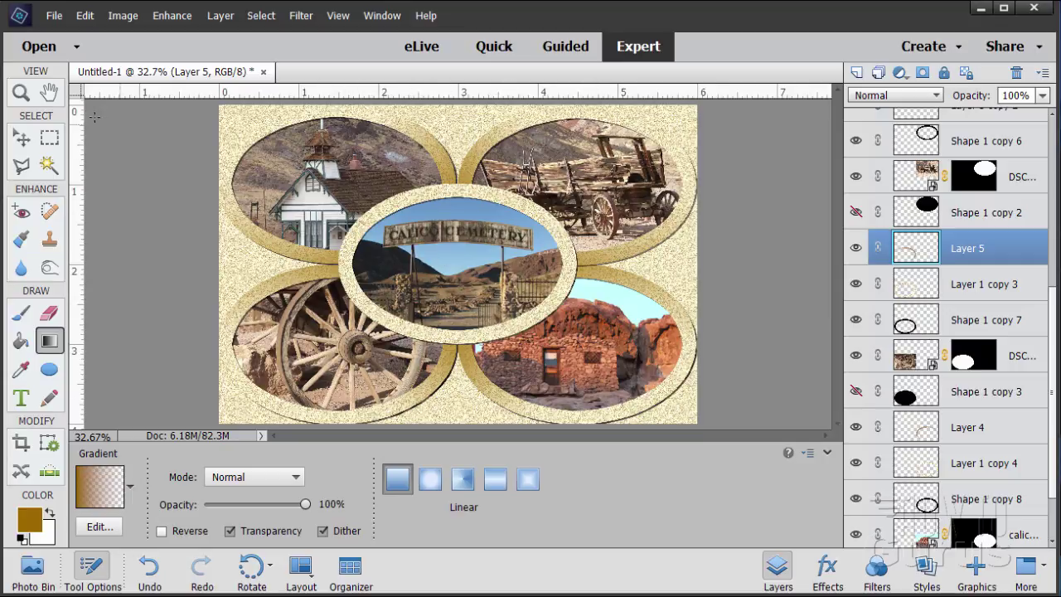
{"action": "left_click", "coordinate": [23, 95]}
{"action": "left_click", "coordinate": [381, 222]}
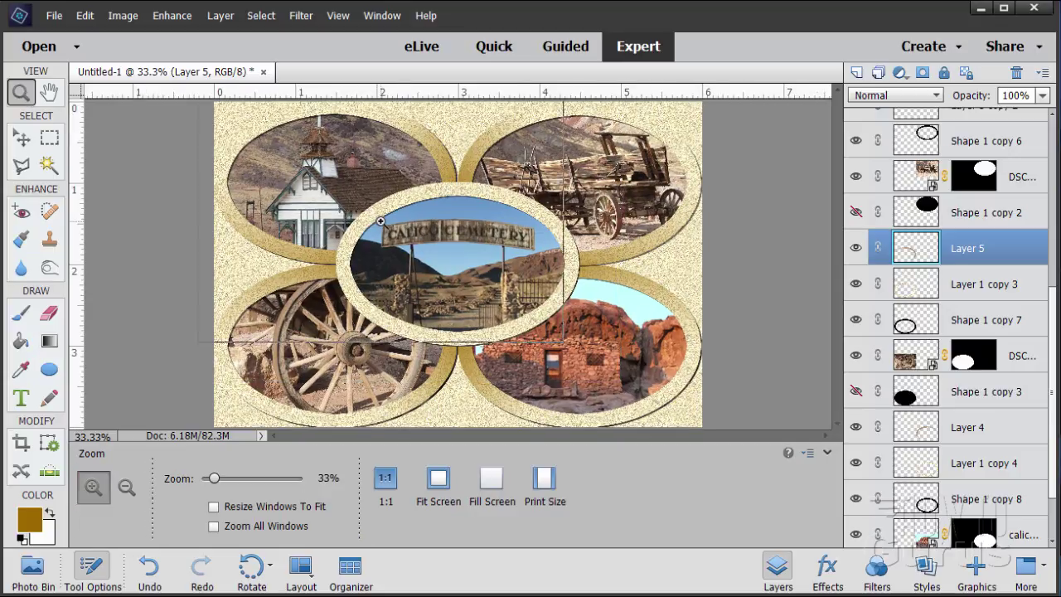
{"action": "left_click", "coordinate": [372, 206]}
{"action": "scroll", "coordinate": [372, 205], "scroll_direction": "up", "scroll_amount": 2}
{"action": "left_click", "coordinate": [271, 214]}
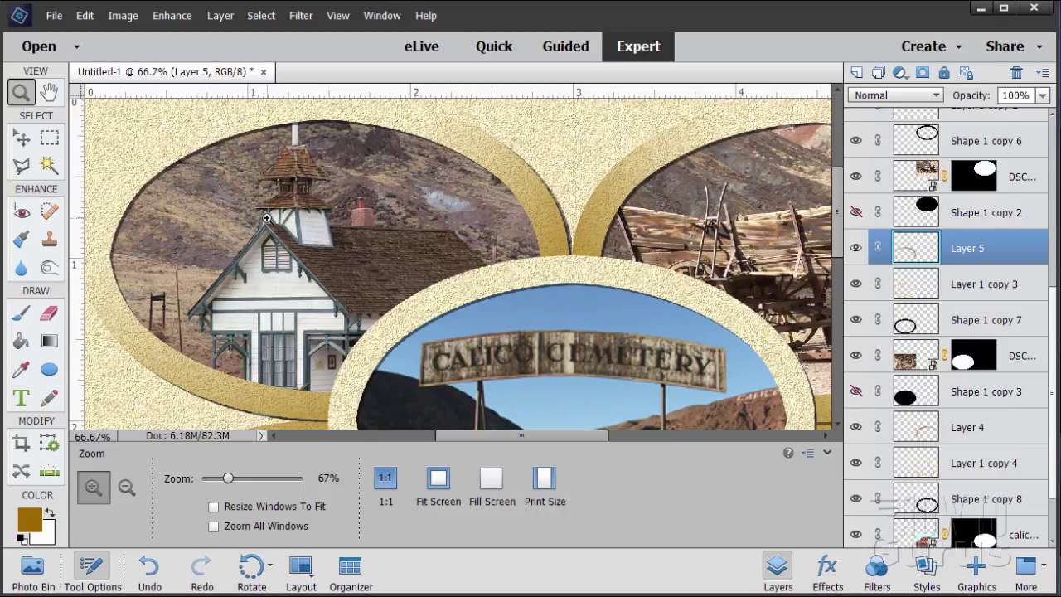
{"action": "scroll", "coordinate": [524, 245], "scroll_direction": "down", "scroll_amount": 1}
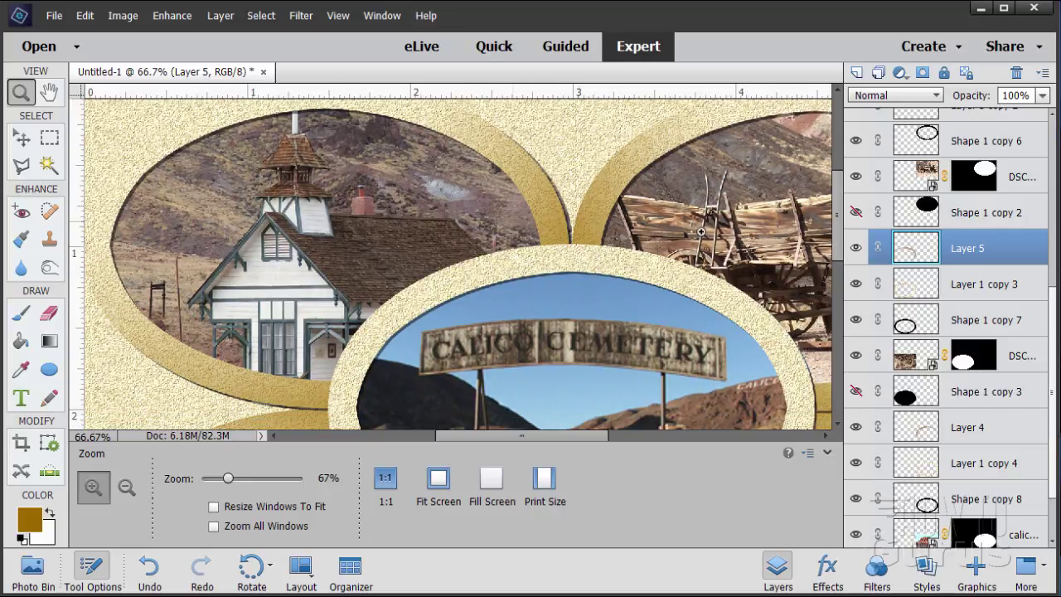
Select Layer 2 and toggle its visibility to check that it holds the white building ring's shading
{"action": "scroll", "coordinate": [1056, 326], "scroll_direction": "up", "scroll_amount": 12}
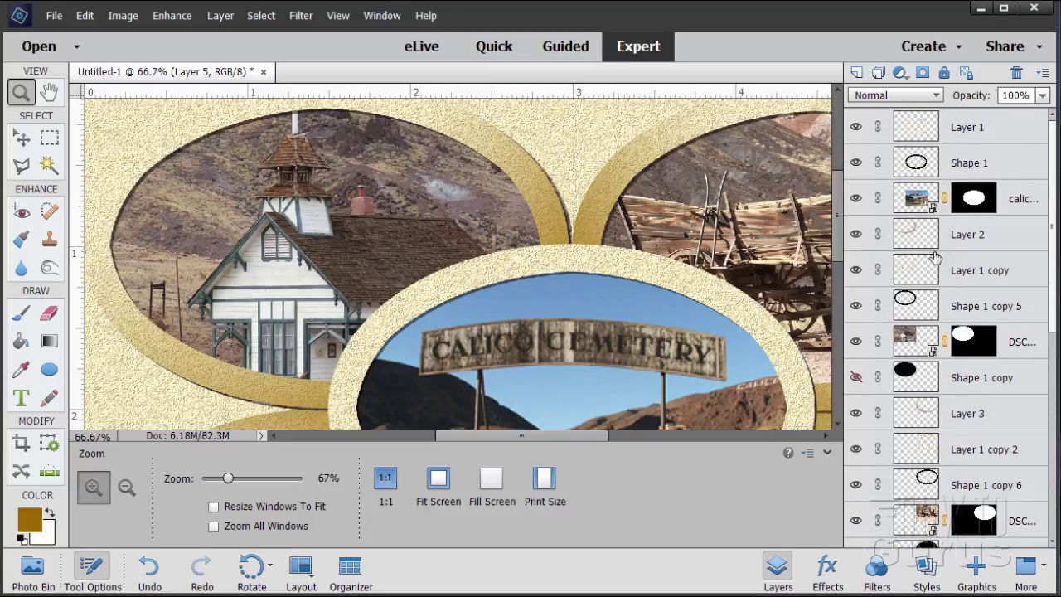
{"action": "left_click", "coordinate": [925, 239]}
{"action": "left_click", "coordinate": [856, 235]}
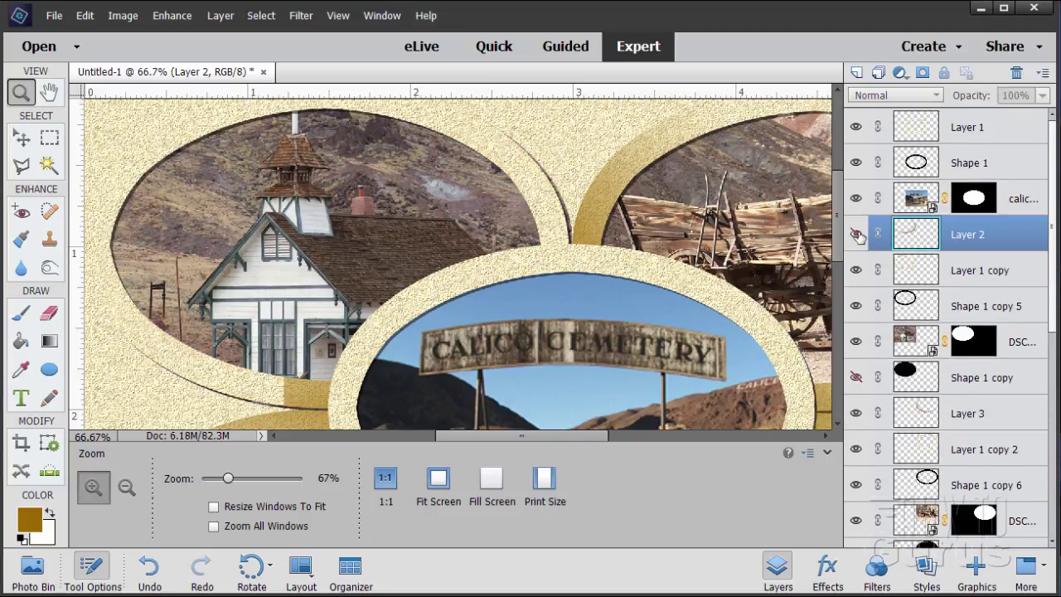
{"action": "left_click", "coordinate": [857, 235]}
{"action": "left_click", "coordinate": [857, 235]}
{"action": "left_click", "coordinate": [857, 236]}
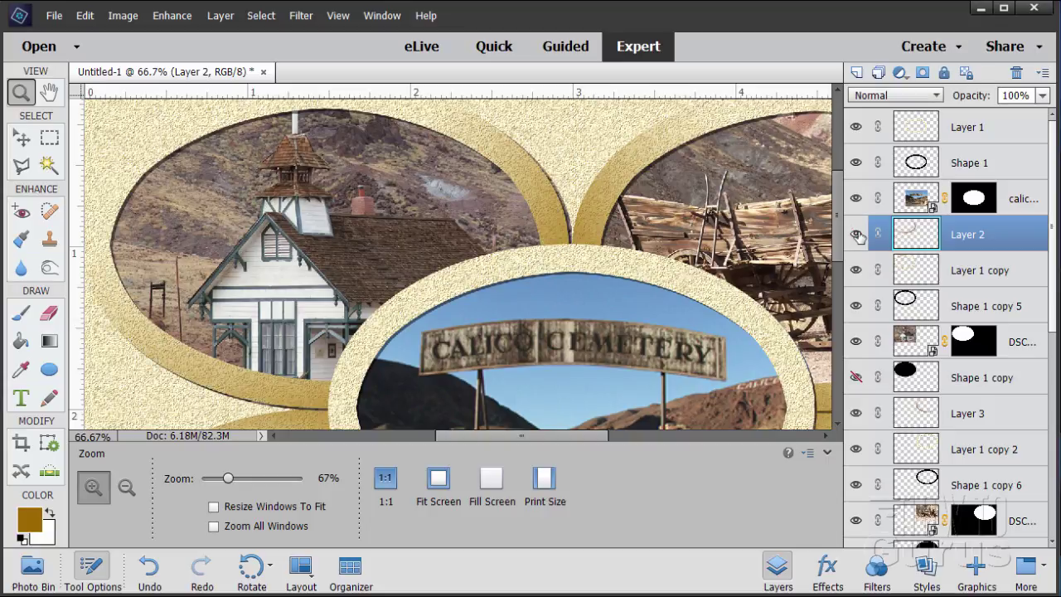
Roughen the white building ring's shading on Layer 2 with the Eraser, using the 36 px Chalk brush enlarged to 205 px
{"action": "left_click", "coordinate": [48, 315]}
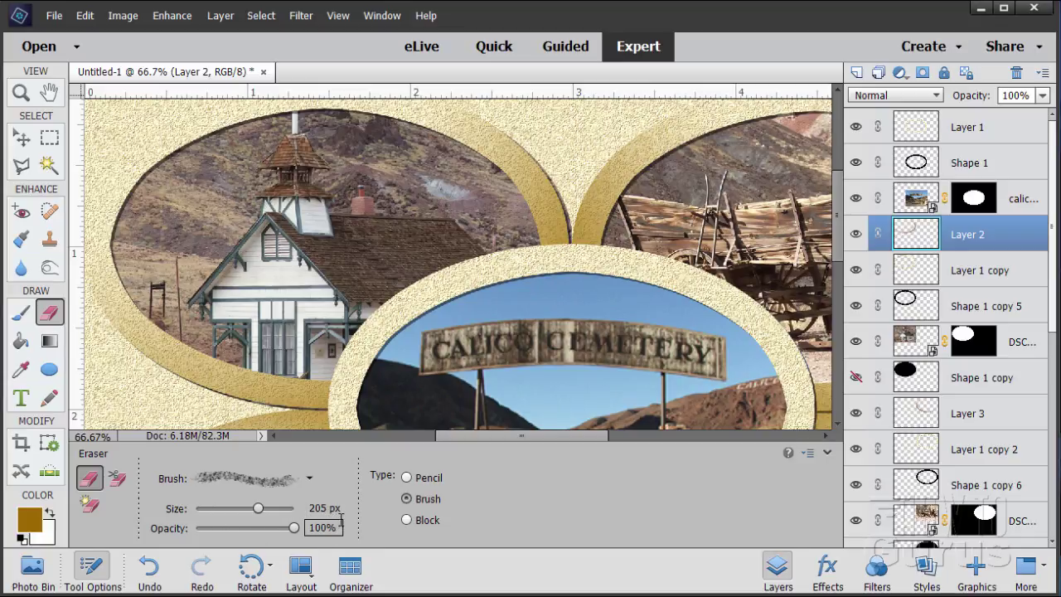
{"action": "left_click", "coordinate": [309, 481]}
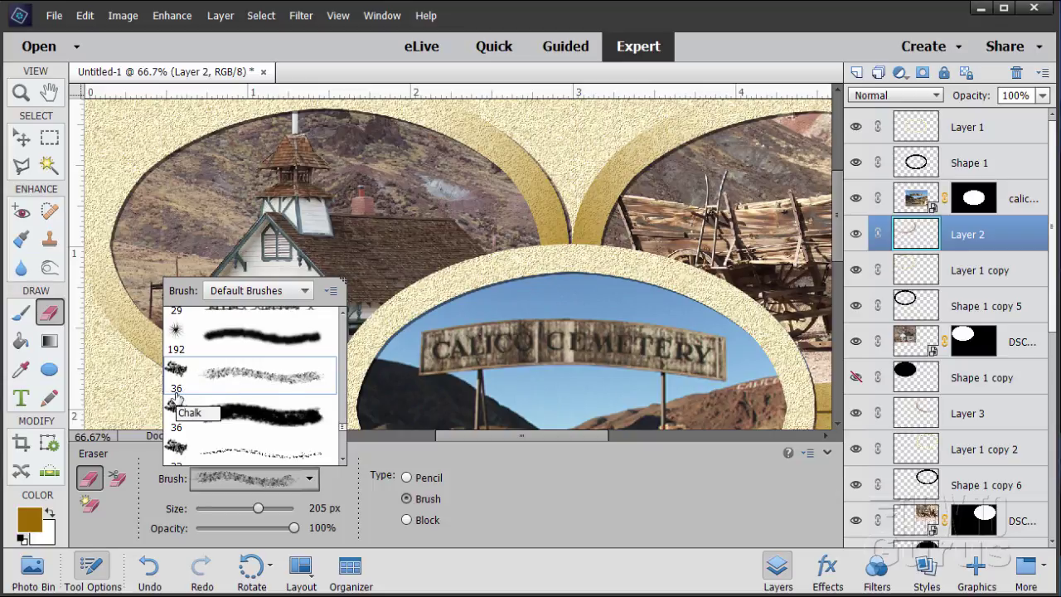
{"action": "left_click", "coordinate": [262, 376]}
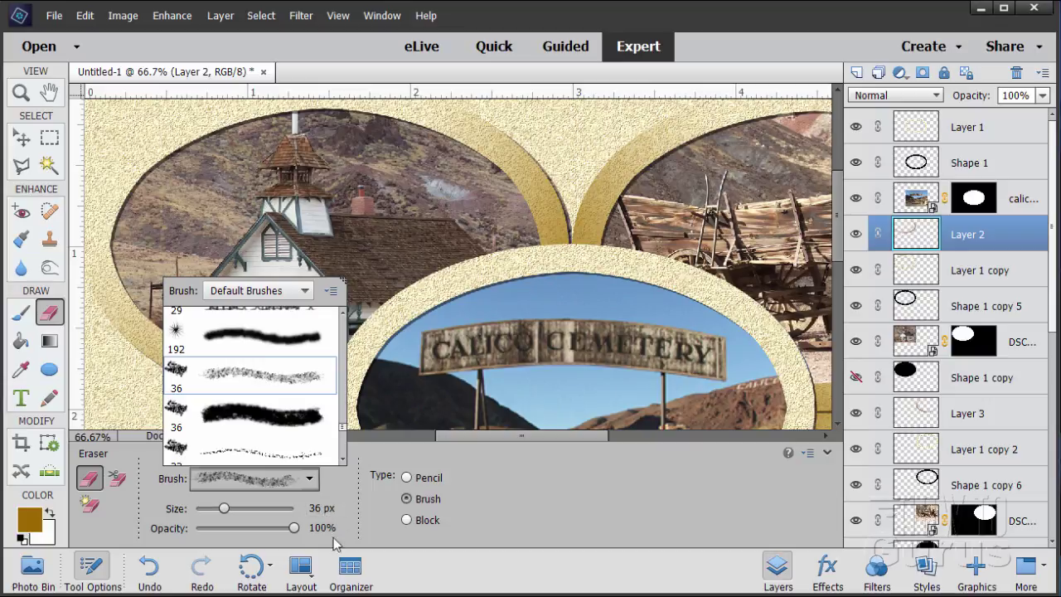
{"action": "left_click_drag", "start_coordinate": [322, 507], "coordinate": [288, 506]}
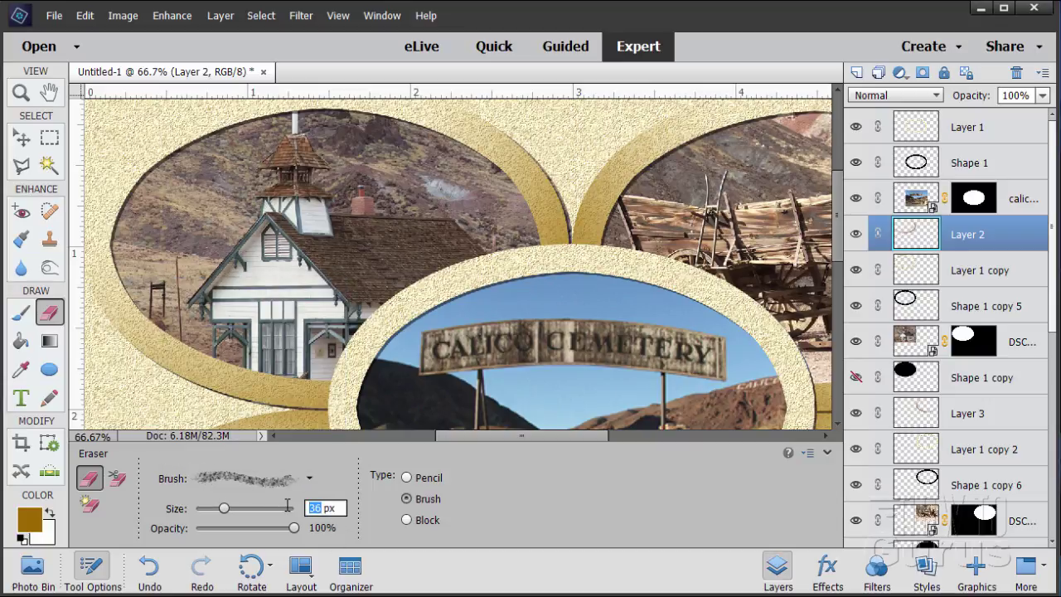
{"action": "type", "text": "205"}
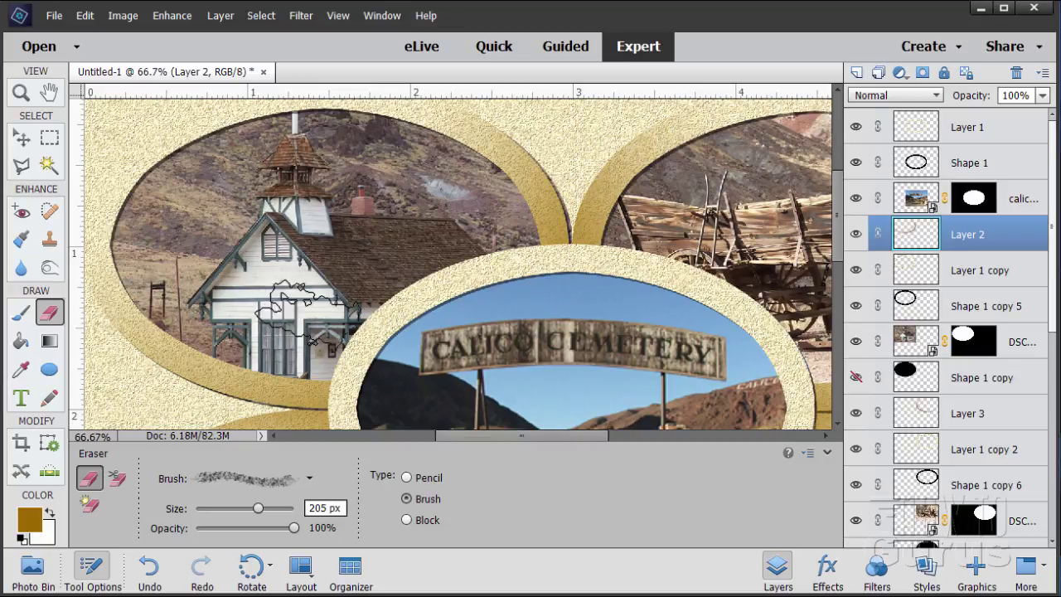
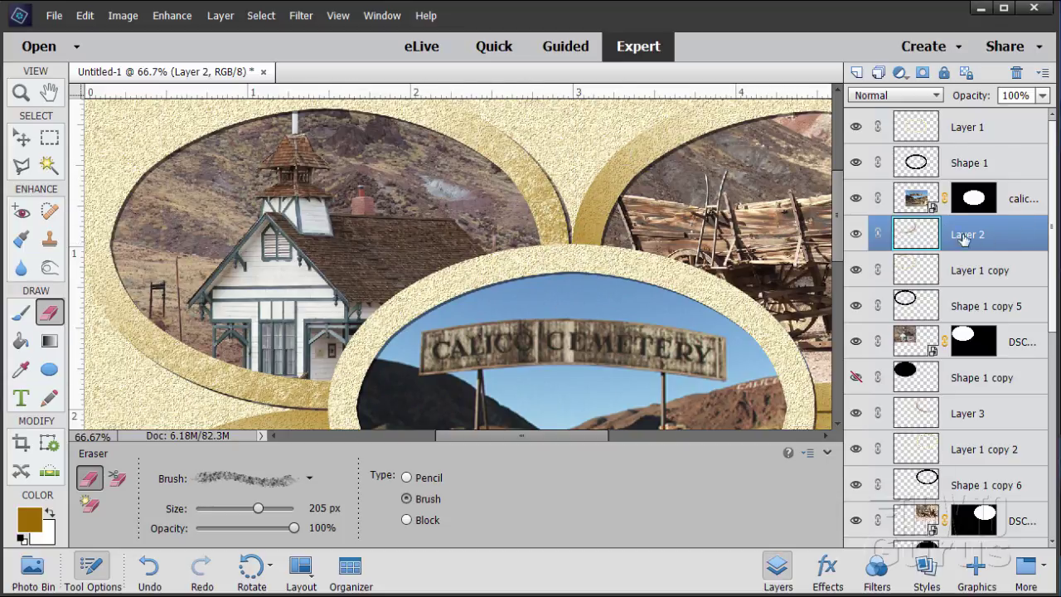
Roughen the wagon ring's shading on Layer 3 with the 205 px Chalk eraser
{"action": "left_click", "coordinate": [930, 408]}
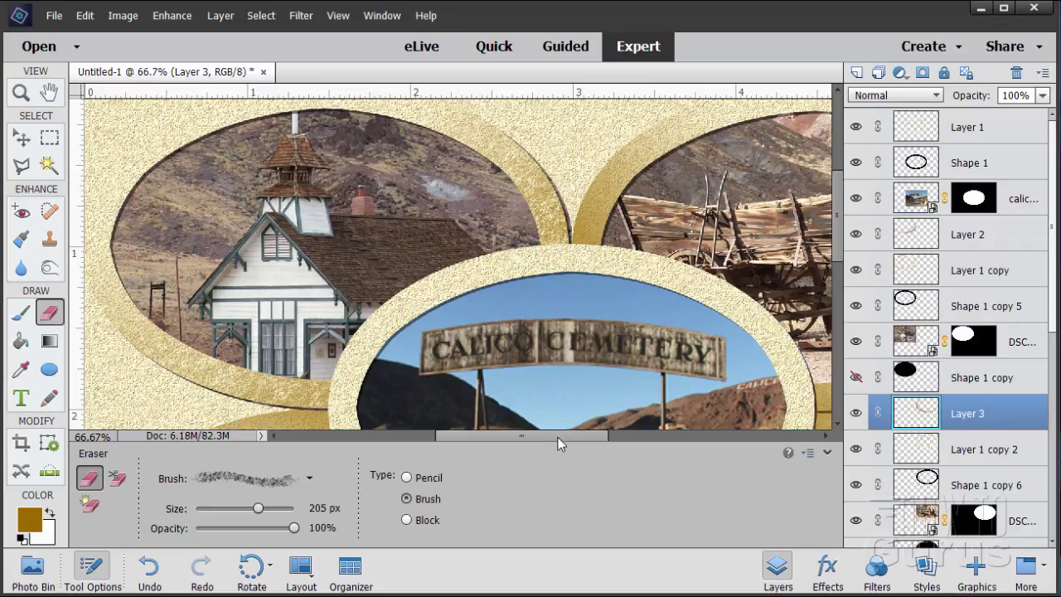
{"action": "left_click_drag", "start_coordinate": [560, 435], "coordinate": [616, 434]}
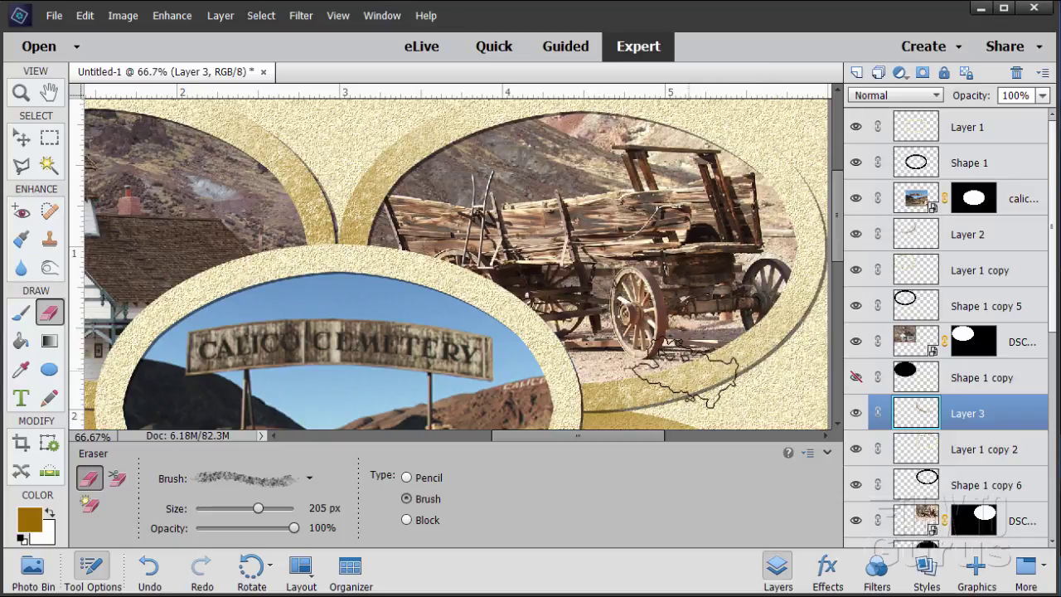
Identify Layer 4 as the stone building ring's shading by toggling its visibility, and roughen that shading with the 205 px Chalk eraser
{"action": "left_click_drag", "start_coordinate": [837, 220], "coordinate": [838, 249]}
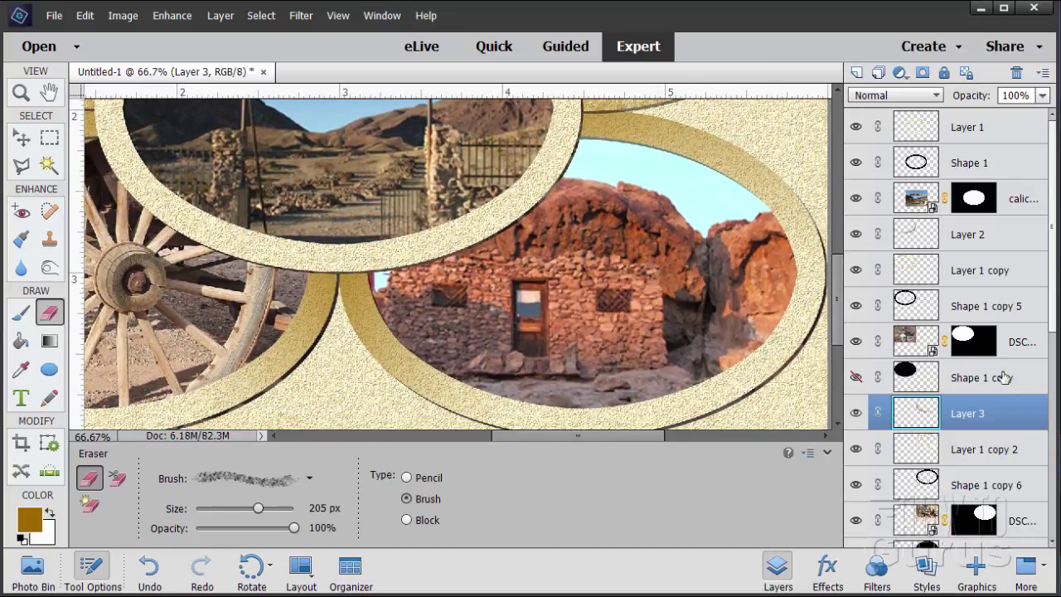
{"action": "scroll", "coordinate": [1055, 313], "scroll_direction": "down", "scroll_amount": 7}
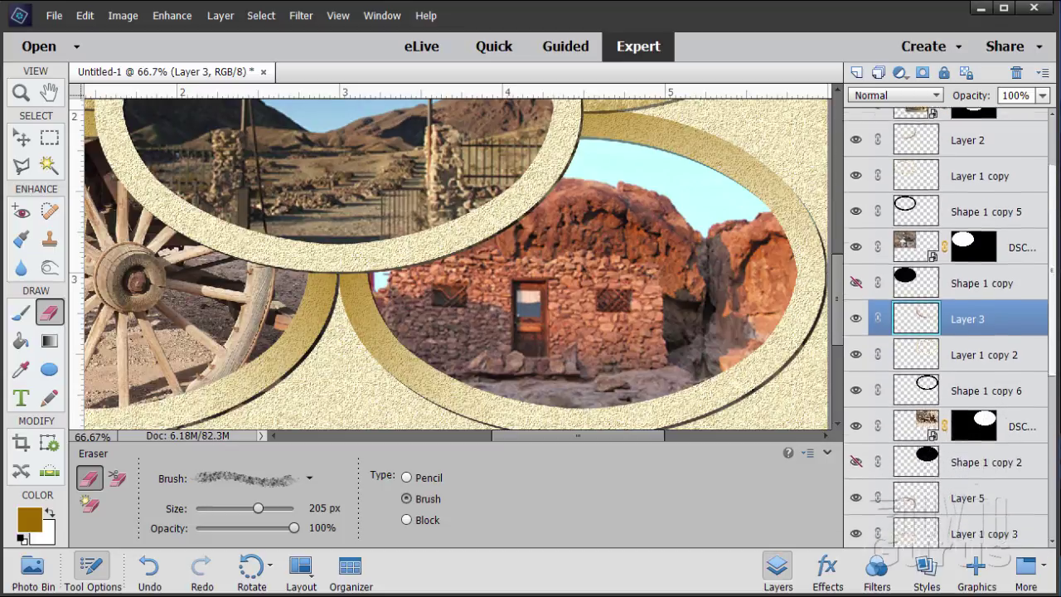
{"action": "scroll", "coordinate": [1025, 478], "scroll_direction": "down", "scroll_amount": 4}
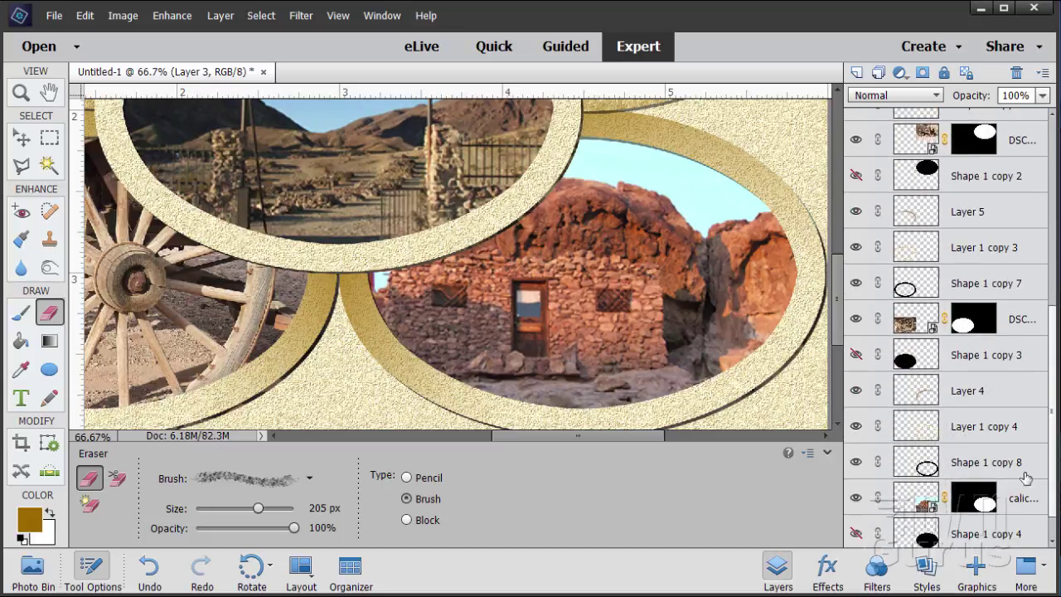
{"action": "left_click", "coordinate": [959, 395]}
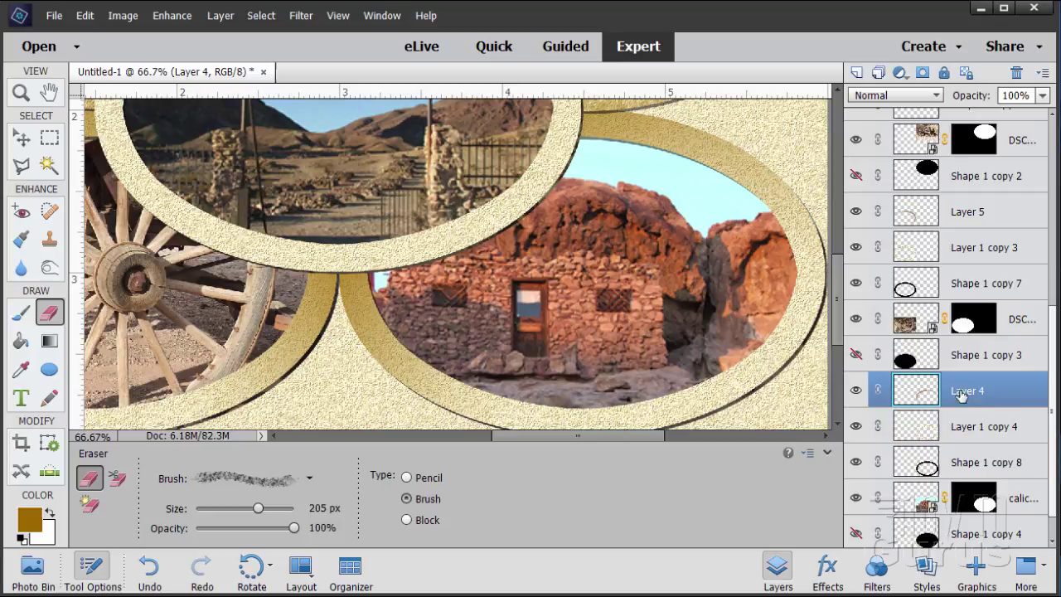
{"action": "left_click", "coordinate": [855, 392]}
{"action": "left_click", "coordinate": [855, 391]}
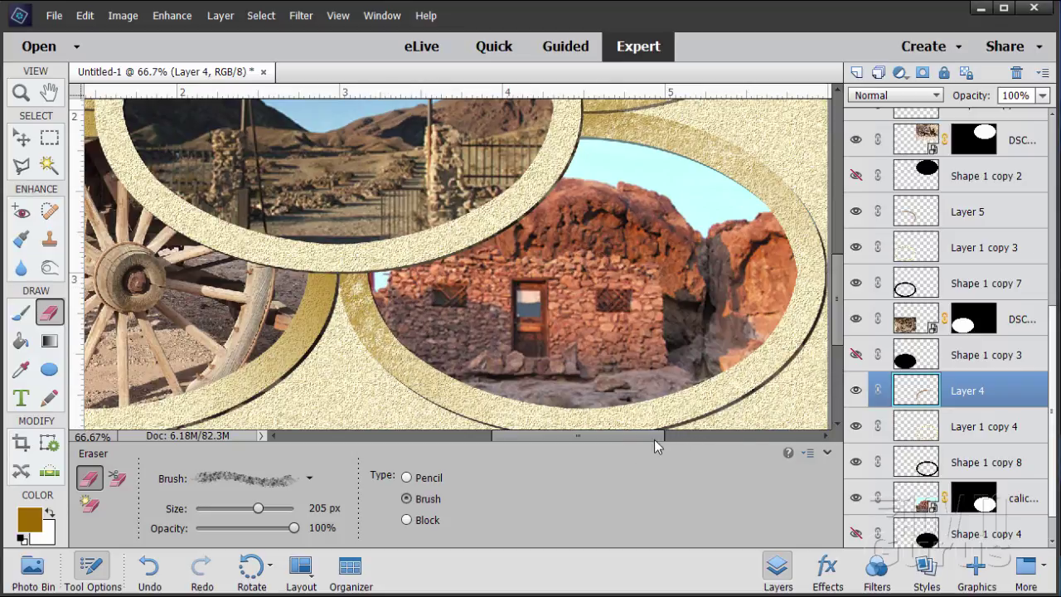
Roughen the wagon wheel ring's shading on Layer 5 with the 205 px Chalk eraser, and fit the whole page on screen
{"action": "left_click_drag", "start_coordinate": [654, 439], "coordinate": [587, 431]}
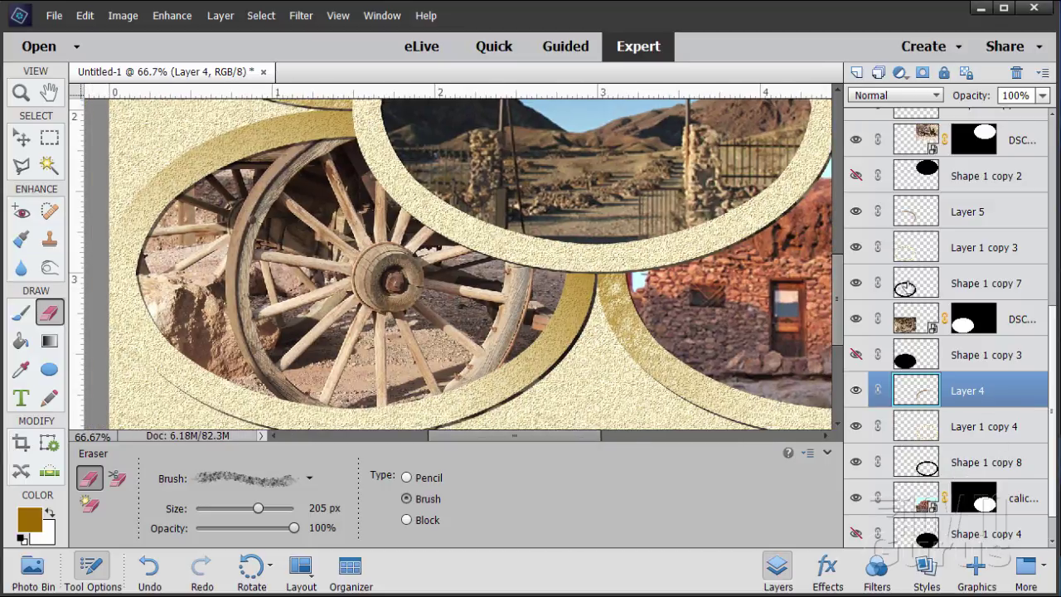
{"action": "left_click", "coordinate": [968, 222]}
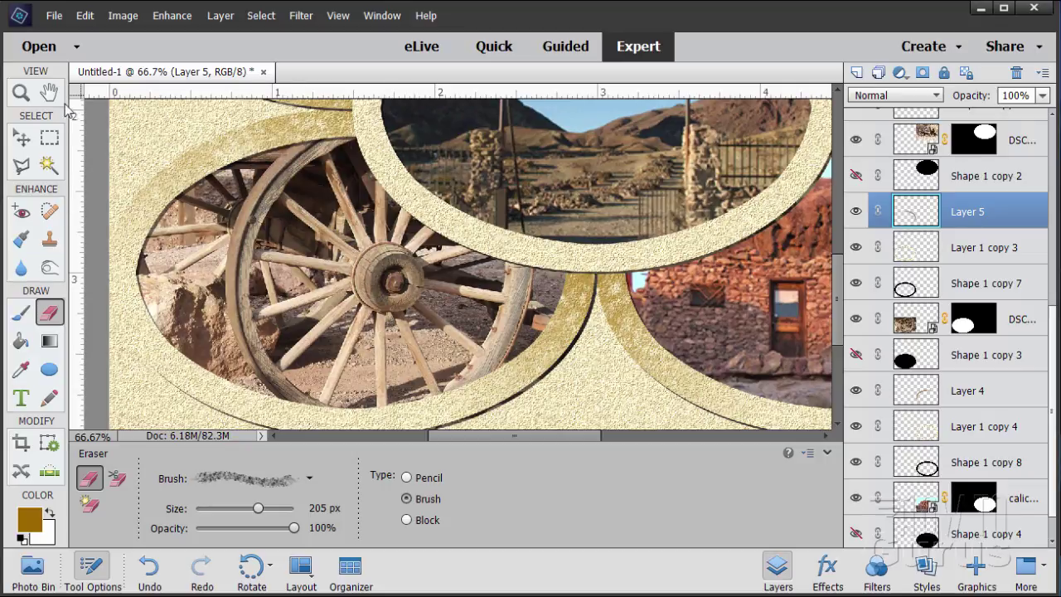
{"action": "left_click", "coordinate": [340, 16]}
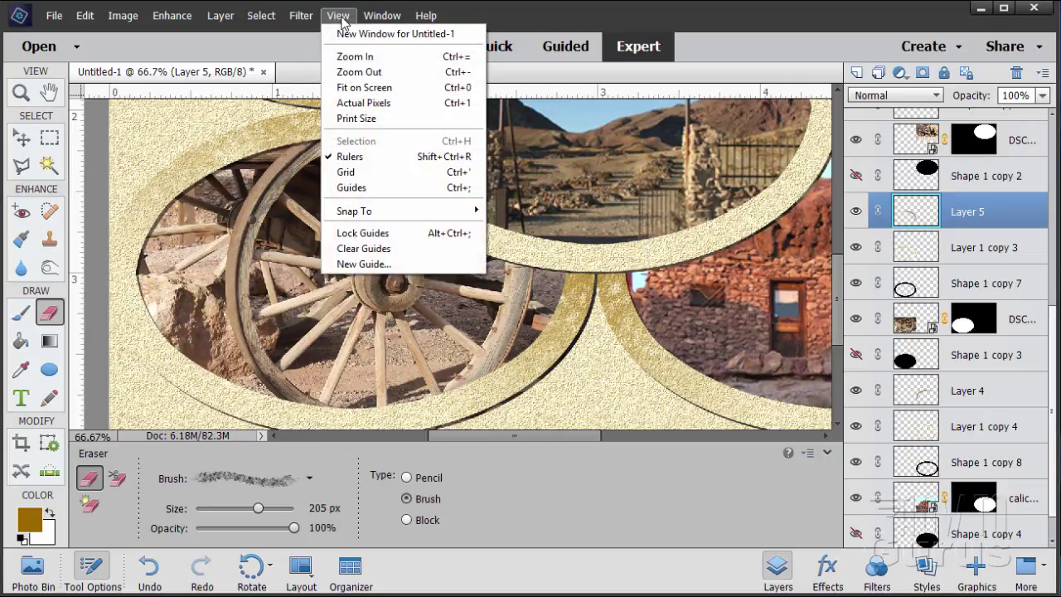
{"action": "left_click", "coordinate": [356, 87]}
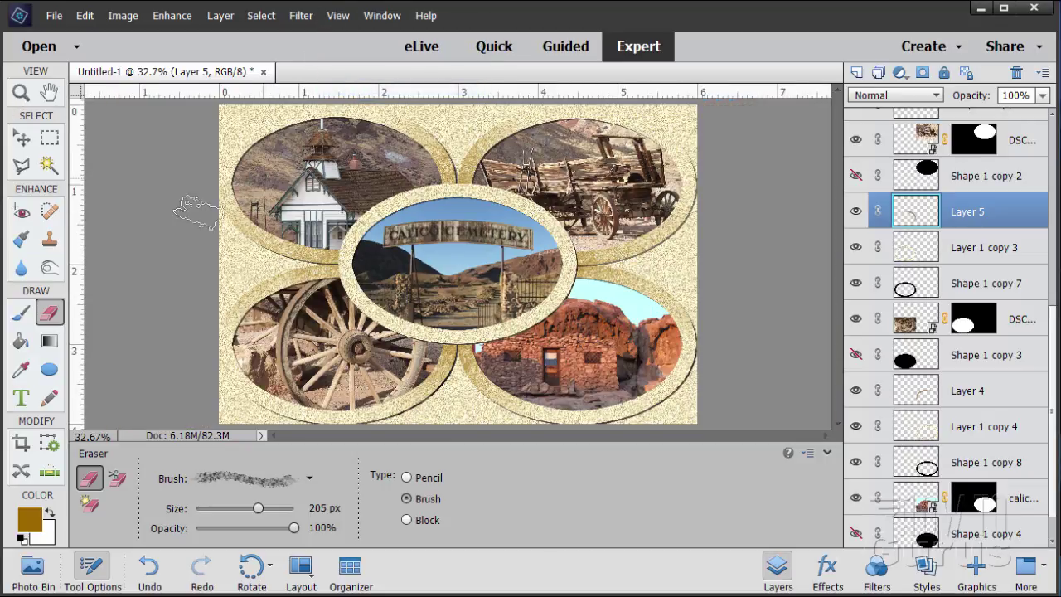
{"action": "left_click", "coordinate": [22, 139]}
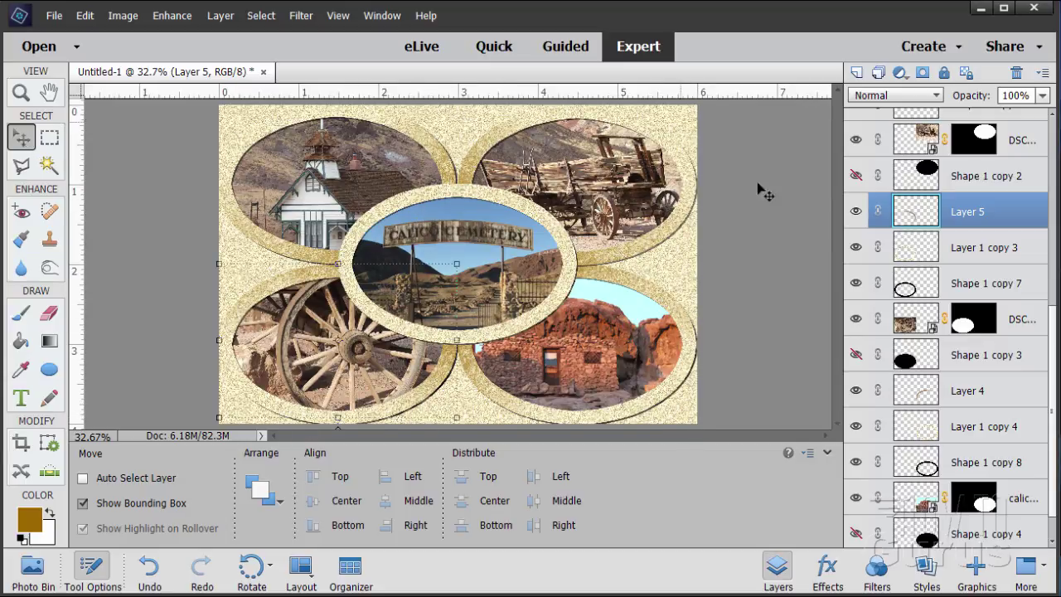
Add a new empty layer directly above the Background layer
{"action": "scroll", "coordinate": [1055, 338], "scroll_direction": "down", "scroll_amount": 1}
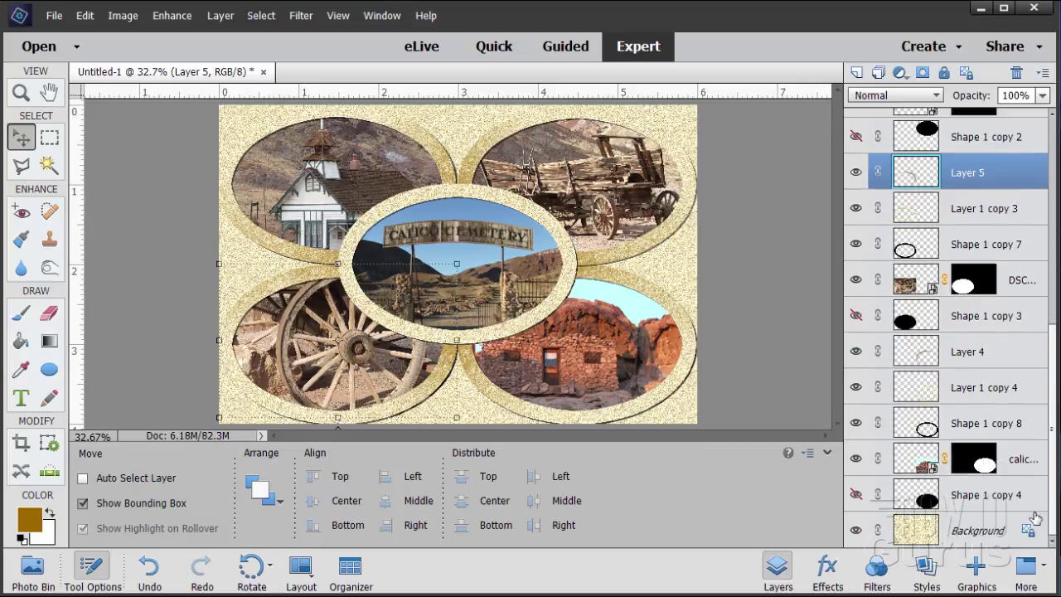
{"action": "left_click", "coordinate": [973, 537]}
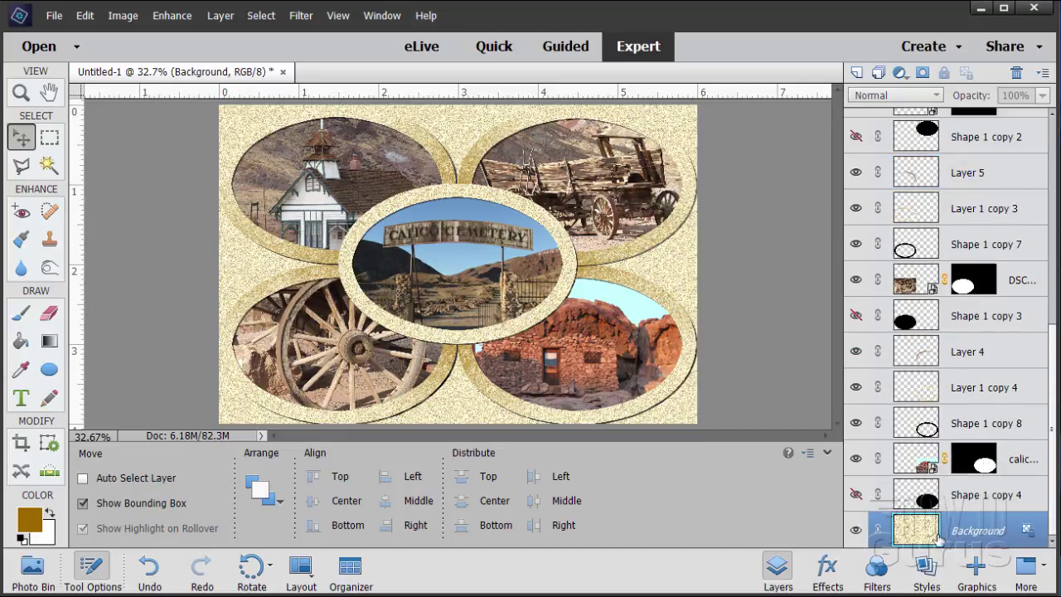
{"action": "left_click", "coordinate": [859, 74]}
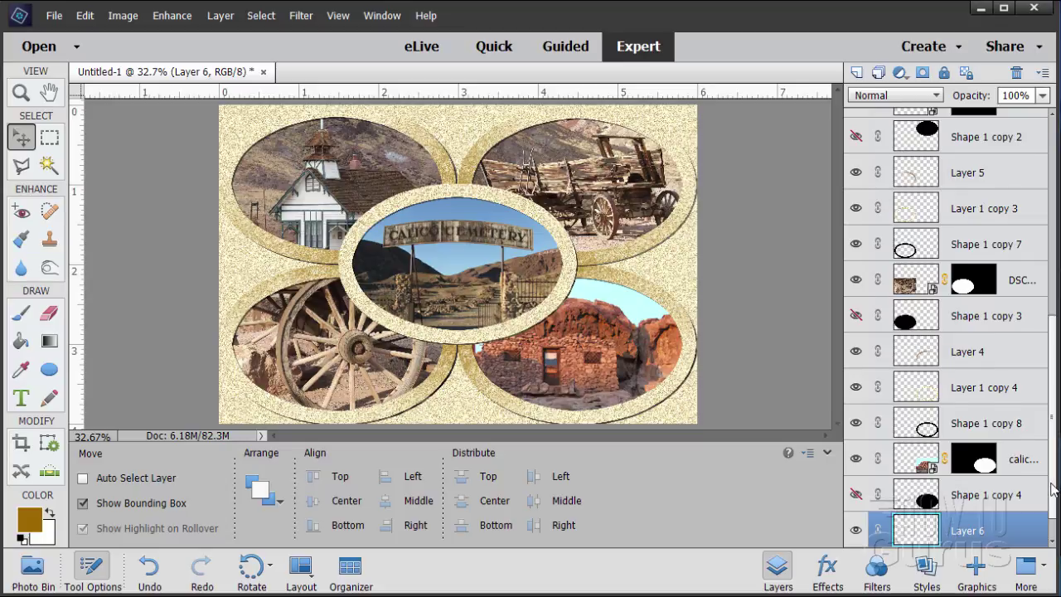
{"action": "scroll", "coordinate": [1054, 490], "scroll_direction": "down", "scroll_amount": 1}
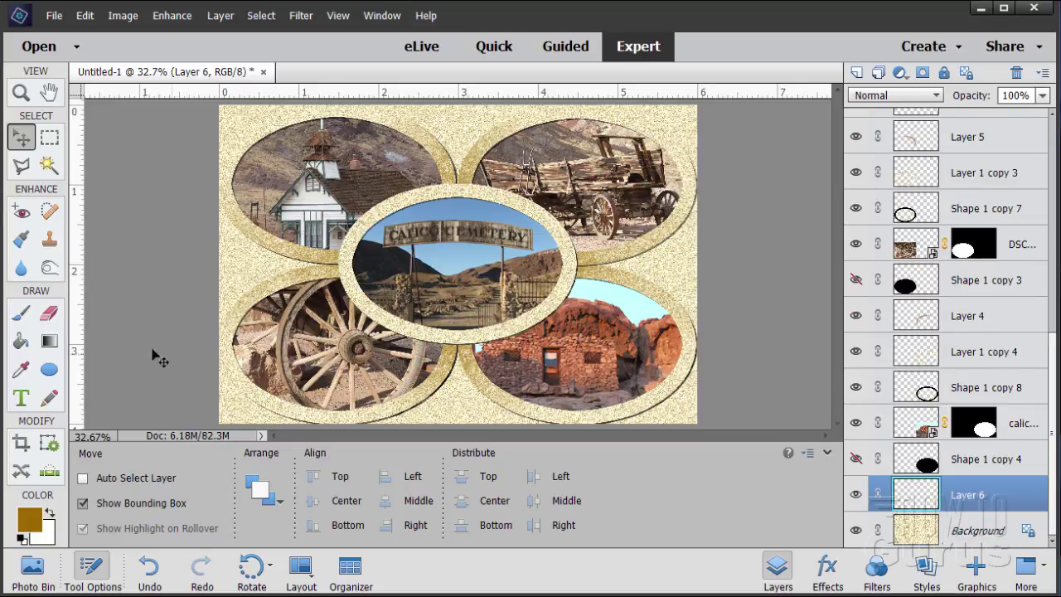
Shade the page background on Layer 6 with linear brown-to-transparent gradients running inward from all four page edges
{"action": "left_click", "coordinate": [51, 343]}
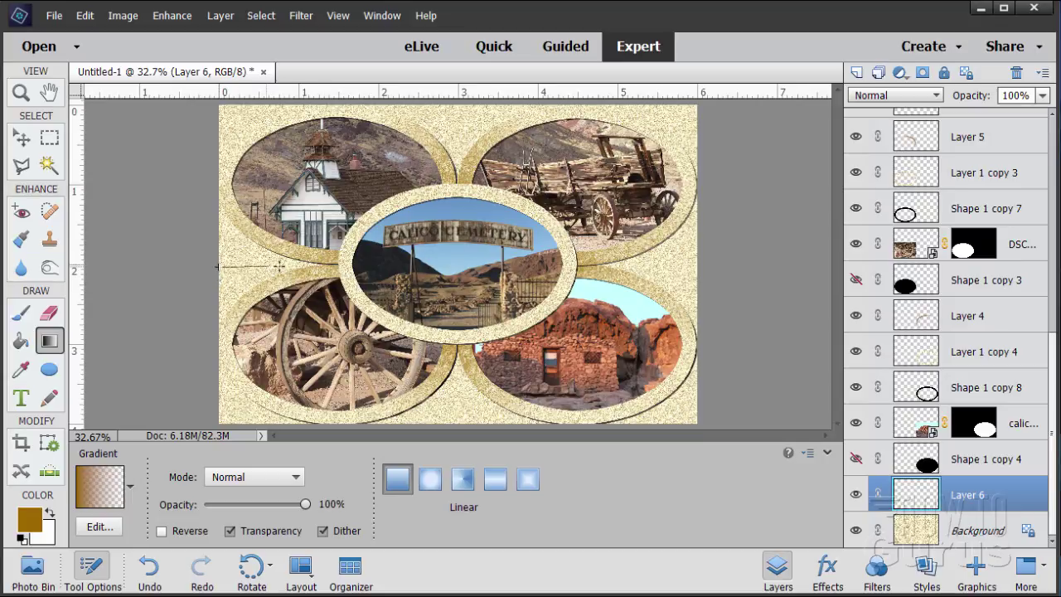
{"action": "left_click_drag", "start_coordinate": [315, 266], "coordinate": [314, 267]}
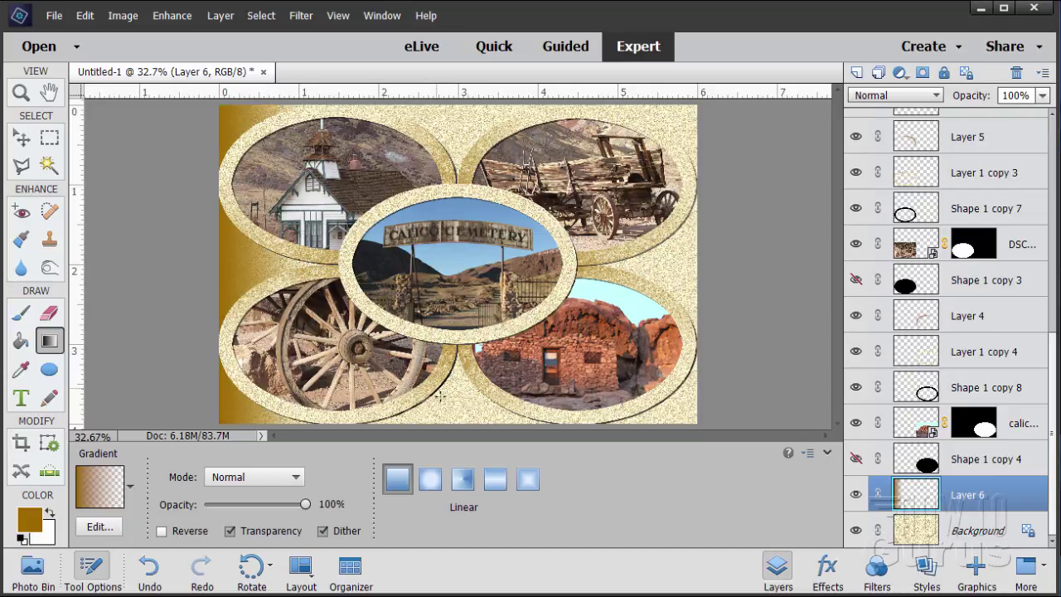
{"action": "left_click_drag", "start_coordinate": [459, 346], "coordinate": [458, 352]}
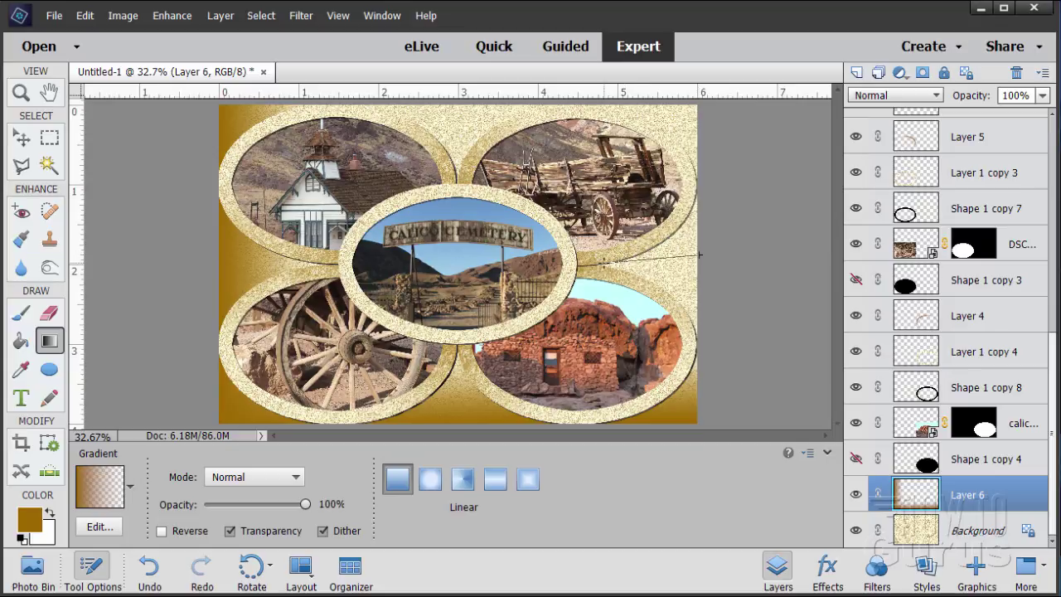
{"action": "left_click_drag", "start_coordinate": [699, 256], "coordinate": [700, 255]}
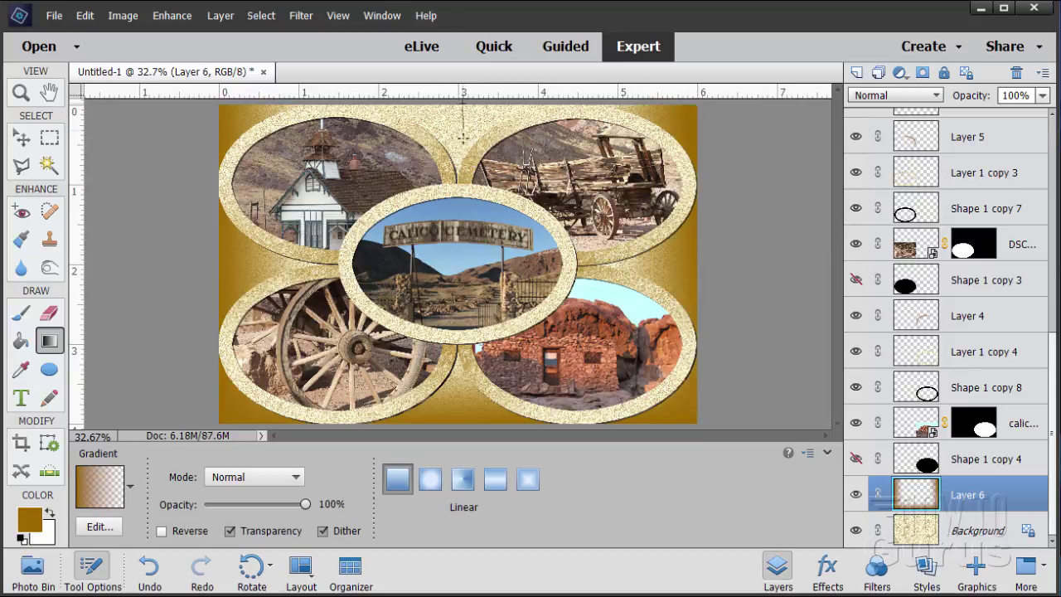
{"action": "left_click_drag", "start_coordinate": [459, 154], "coordinate": [461, 154]}
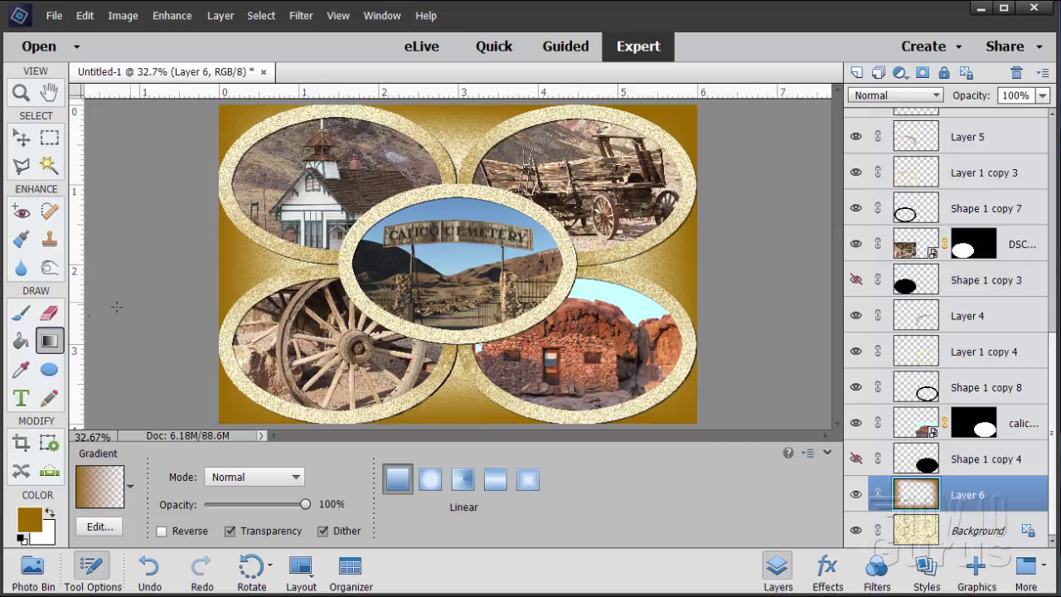
Roughen the brown edge shading on Layer 6 all around the page with the 205 px Chalk eraser
{"action": "left_click", "coordinate": [50, 313]}
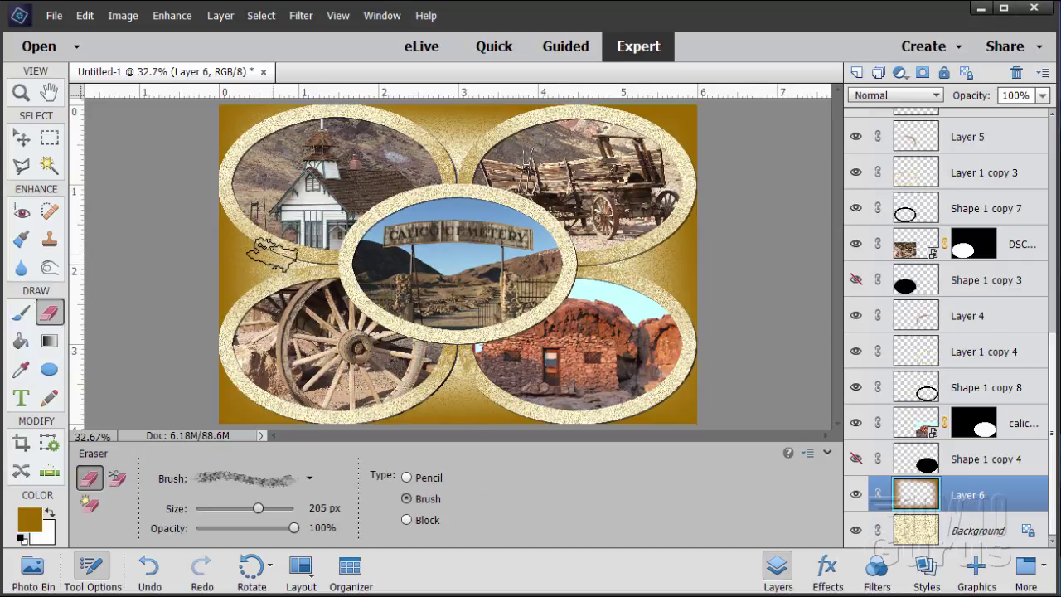
{"action": "mouse_move", "coordinate": [242, 286]}
{"action": "left_mouse_down"}
{"action": "mouse_move", "coordinate": [259, 240]}
{"action": "mouse_move", "coordinate": [293, 266]}
{"action": "mouse_move", "coordinate": [264, 278]}
{"action": "mouse_move", "coordinate": [248, 255]}
{"action": "mouse_move", "coordinate": [248, 303]}
{"action": "mouse_move", "coordinate": [263, 274]}
{"action": "mouse_move", "coordinate": [284, 273]}
{"action": "mouse_move", "coordinate": [281, 258]}
{"action": "mouse_move", "coordinate": [259, 253]}
{"action": "mouse_move", "coordinate": [248, 281]}
{"action": "mouse_move", "coordinate": [238, 216]}
{"action": "mouse_move", "coordinate": [292, 258]}
{"action": "mouse_move", "coordinate": [247, 292]}
{"action": "mouse_move", "coordinate": [235, 321]}
{"action": "mouse_move", "coordinate": [263, 266]}
{"action": "mouse_move", "coordinate": [237, 285]}
{"action": "mouse_move", "coordinate": [226, 272]}
{"action": "mouse_move", "coordinate": [220, 189]}
{"action": "mouse_move", "coordinate": [222, 311]}
{"action": "left_mouse_up"}
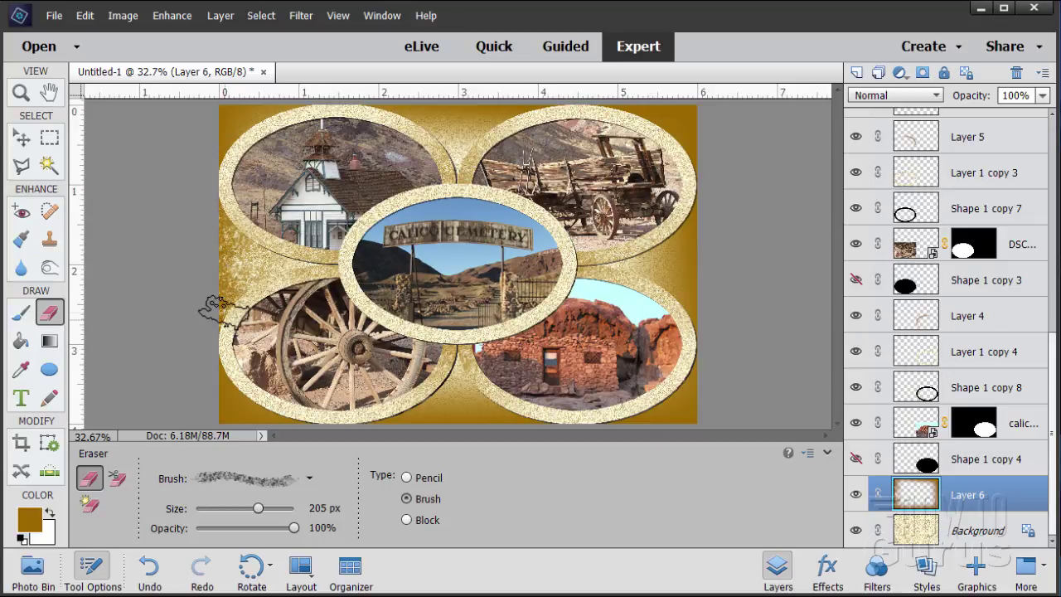
{"action": "mouse_move", "coordinate": [282, 266]}
{"action": "left_mouse_down"}
{"action": "mouse_move", "coordinate": [256, 292]}
{"action": "mouse_move", "coordinate": [249, 243]}
{"action": "mouse_move", "coordinate": [296, 263]}
{"action": "mouse_move", "coordinate": [266, 288]}
{"action": "mouse_move", "coordinate": [248, 243]}
{"action": "mouse_move", "coordinate": [240, 296]}
{"action": "left_mouse_up"}
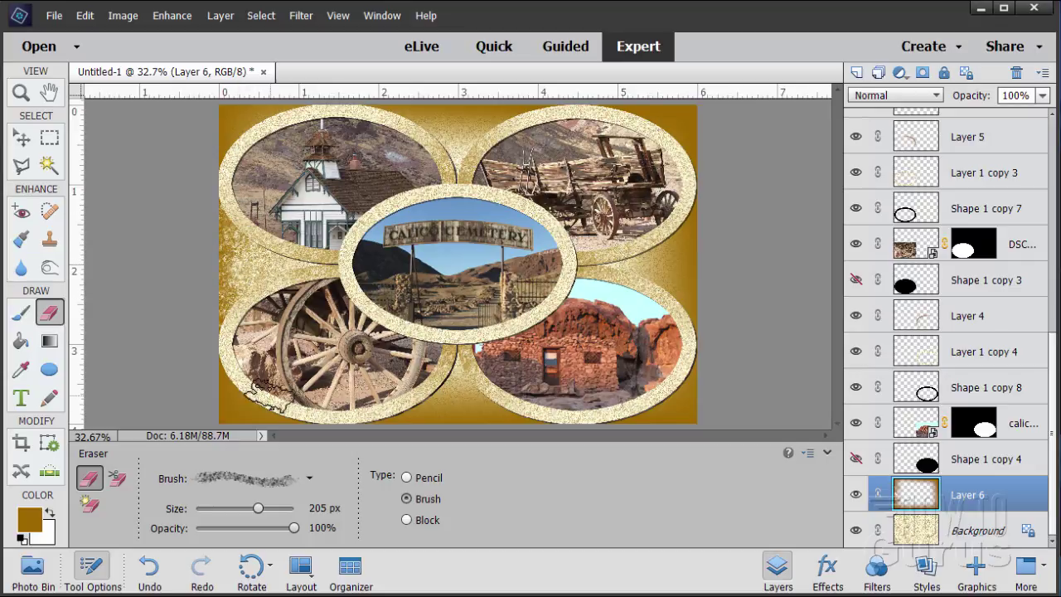
{"action": "mouse_move", "coordinate": [270, 388]}
{"action": "left_mouse_down"}
{"action": "mouse_move", "coordinate": [228, 363]}
{"action": "mouse_move", "coordinate": [290, 413]}
{"action": "mouse_move", "coordinate": [228, 378]}
{"action": "left_mouse_up"}
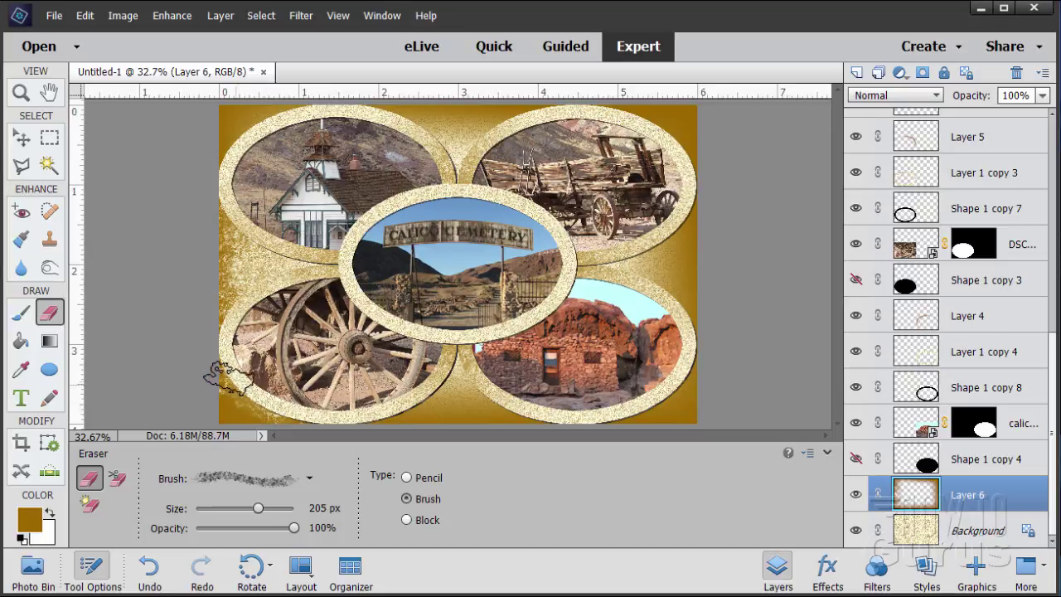
{"action": "mouse_move", "coordinate": [271, 406]}
{"action": "left_mouse_down"}
{"action": "mouse_move", "coordinate": [313, 421]}
{"action": "mouse_move", "coordinate": [236, 396]}
{"action": "mouse_move", "coordinate": [264, 424]}
{"action": "mouse_move", "coordinate": [291, 425]}
{"action": "mouse_move", "coordinate": [242, 421]}
{"action": "mouse_move", "coordinate": [228, 383]}
{"action": "mouse_move", "coordinate": [261, 406]}
{"action": "mouse_move", "coordinate": [250, 421]}
{"action": "mouse_move", "coordinate": [305, 425]}
{"action": "left_mouse_up"}
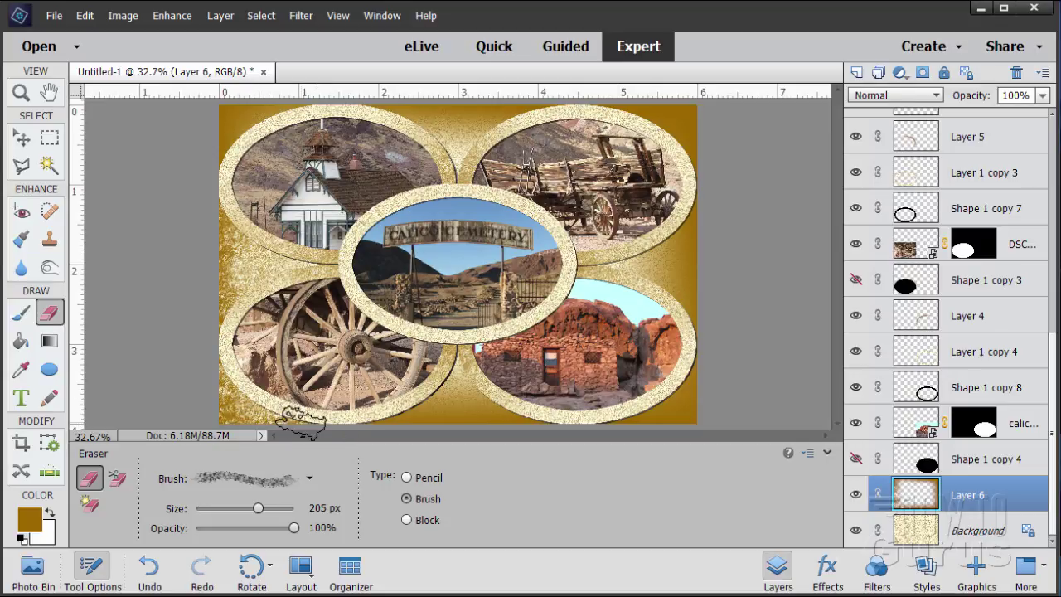
{"action": "mouse_move", "coordinate": [462, 389]}
{"action": "left_mouse_down"}
{"action": "mouse_move", "coordinate": [489, 396]}
{"action": "mouse_move", "coordinate": [469, 387]}
{"action": "mouse_move", "coordinate": [424, 402]}
{"action": "mouse_move", "coordinate": [487, 405]}
{"action": "mouse_move", "coordinate": [393, 412]}
{"action": "mouse_move", "coordinate": [516, 416]}
{"action": "mouse_move", "coordinate": [381, 418]}
{"action": "mouse_move", "coordinate": [508, 419]}
{"action": "left_mouse_up"}
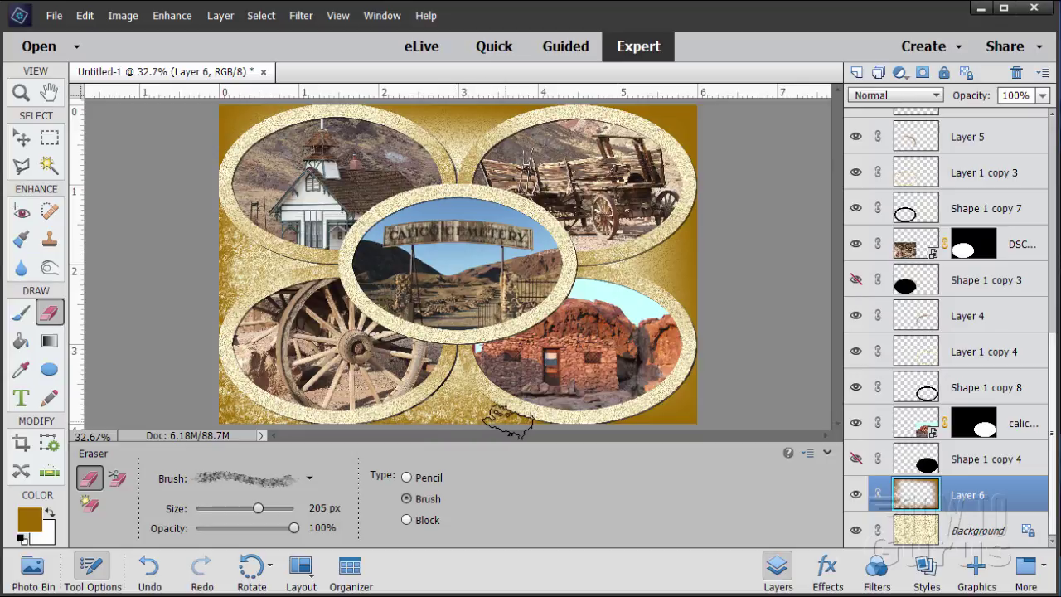
{"action": "left_click_drag", "start_coordinate": [393, 419], "coordinate": [420, 419]}
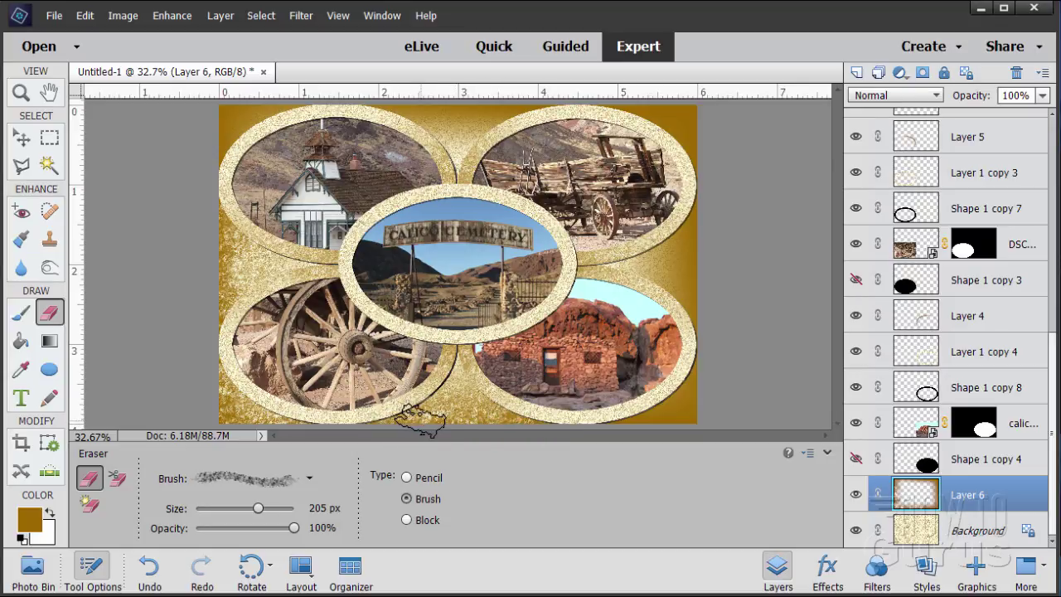
{"action": "mouse_move", "coordinate": [618, 420]}
{"action": "left_mouse_down"}
{"action": "mouse_move", "coordinate": [683, 385]}
{"action": "mouse_move", "coordinate": [659, 416]}
{"action": "mouse_move", "coordinate": [699, 374]}
{"action": "mouse_move", "coordinate": [689, 421]}
{"action": "mouse_move", "coordinate": [694, 372]}
{"action": "mouse_move", "coordinate": [648, 404]}
{"action": "left_mouse_up"}
{"action": "mouse_move", "coordinate": [660, 273]}
{"action": "left_mouse_down"}
{"action": "mouse_move", "coordinate": [664, 265]}
{"action": "mouse_move", "coordinate": [647, 278]}
{"action": "mouse_move", "coordinate": [676, 232]}
{"action": "left_mouse_up"}
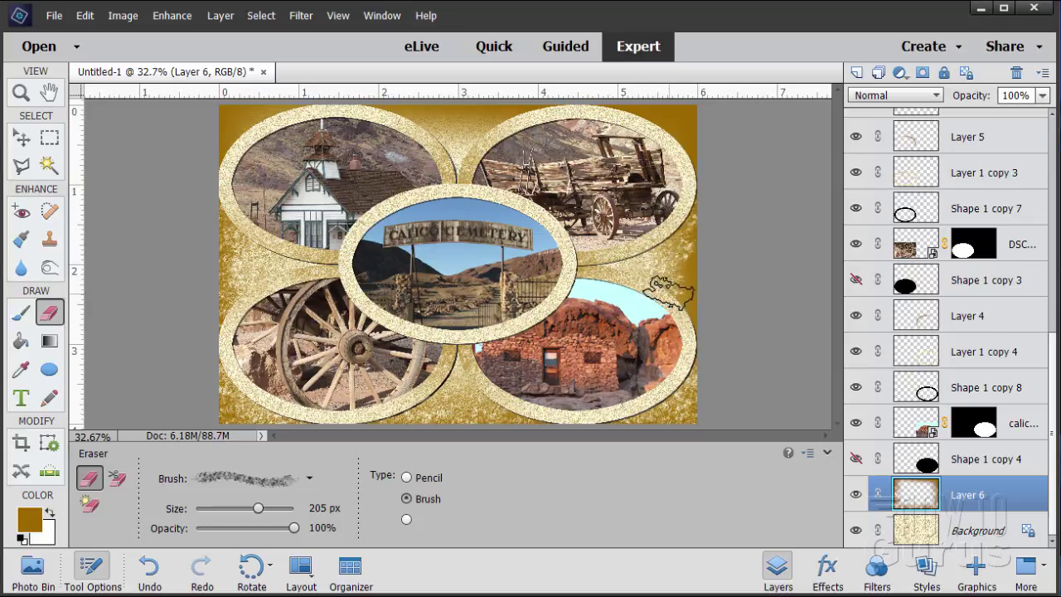
{"action": "mouse_move", "coordinate": [669, 293]}
{"action": "left_mouse_down"}
{"action": "mouse_move", "coordinate": [687, 219]}
{"action": "mouse_move", "coordinate": [690, 321]}
{"action": "mouse_move", "coordinate": [691, 227]}
{"action": "left_mouse_up"}
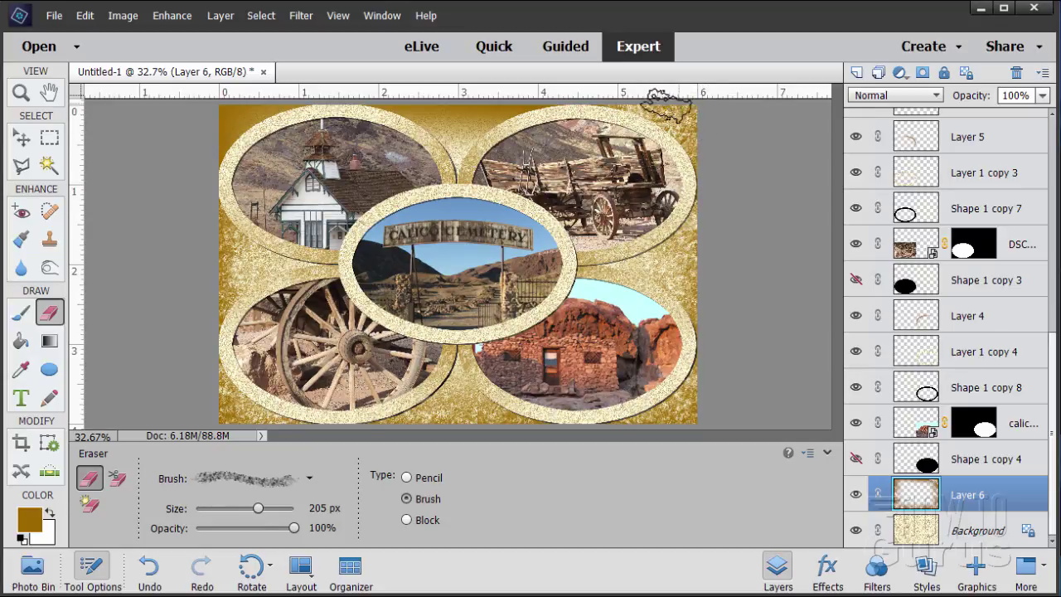
{"action": "mouse_move", "coordinate": [676, 128]}
{"action": "left_mouse_down"}
{"action": "mouse_move", "coordinate": [675, 139]}
{"action": "mouse_move", "coordinate": [651, 122]}
{"action": "mouse_move", "coordinate": [671, 140]}
{"action": "left_mouse_up"}
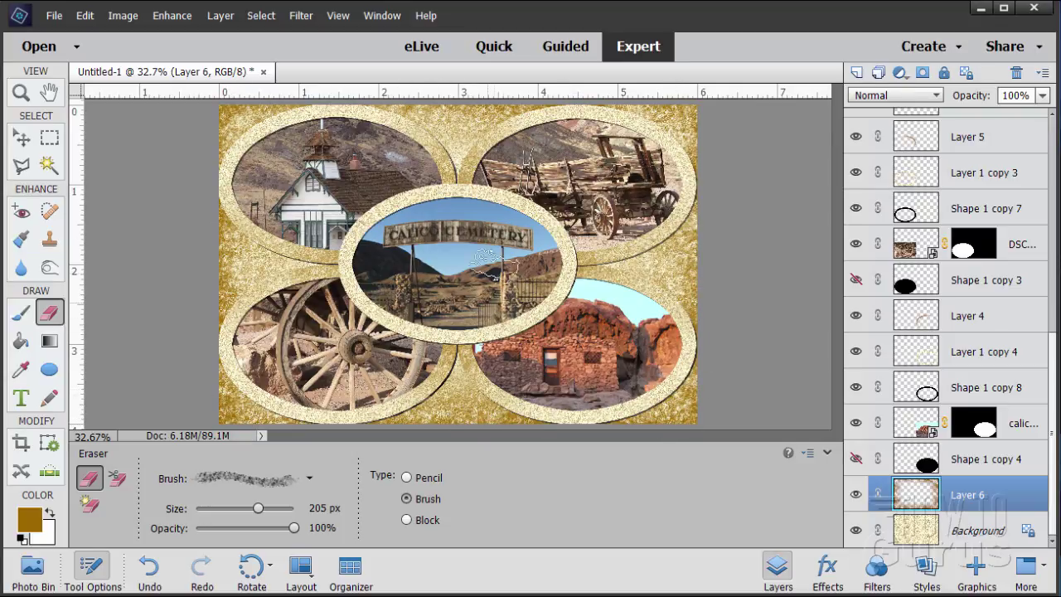
{"action": "left_click", "coordinate": [23, 140]}
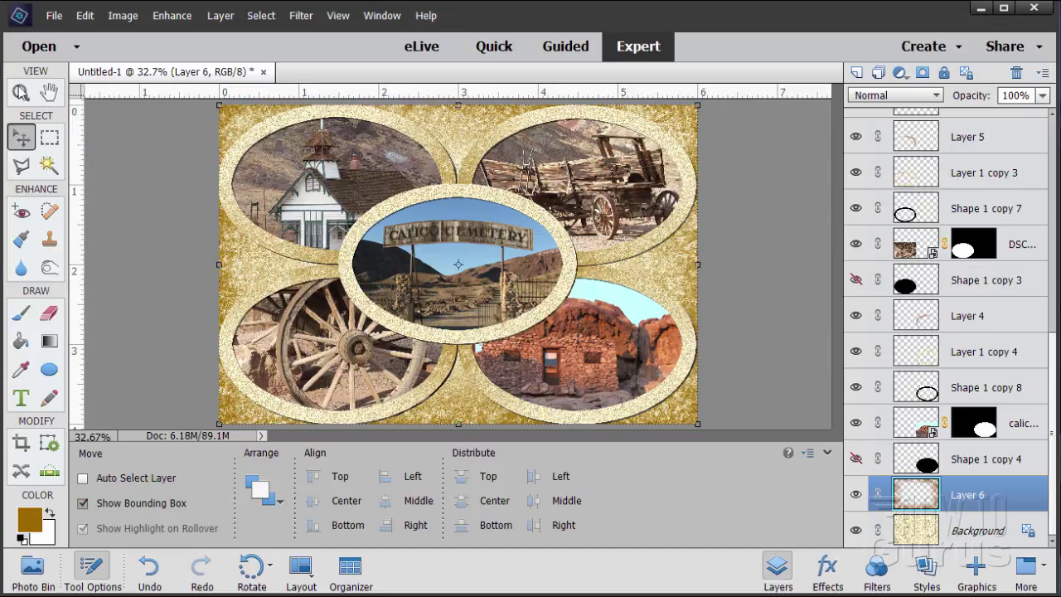
Examine the roughened background shading and ring textures between the wagon and stone building photos at up to 100% zoom
{"action": "key", "text": "z"}
{"action": "left_click", "coordinate": [593, 246]}
{"action": "left_click", "coordinate": [593, 246]}
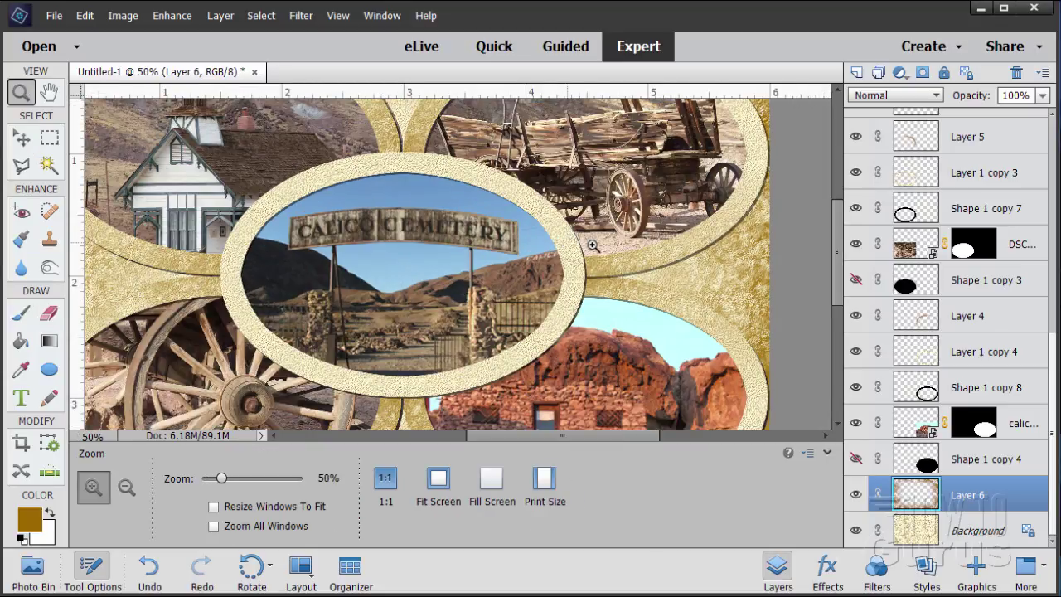
{"action": "left_click", "coordinate": [593, 246]}
{"action": "left_click_drag", "start_coordinate": [583, 435], "coordinate": [638, 436]}
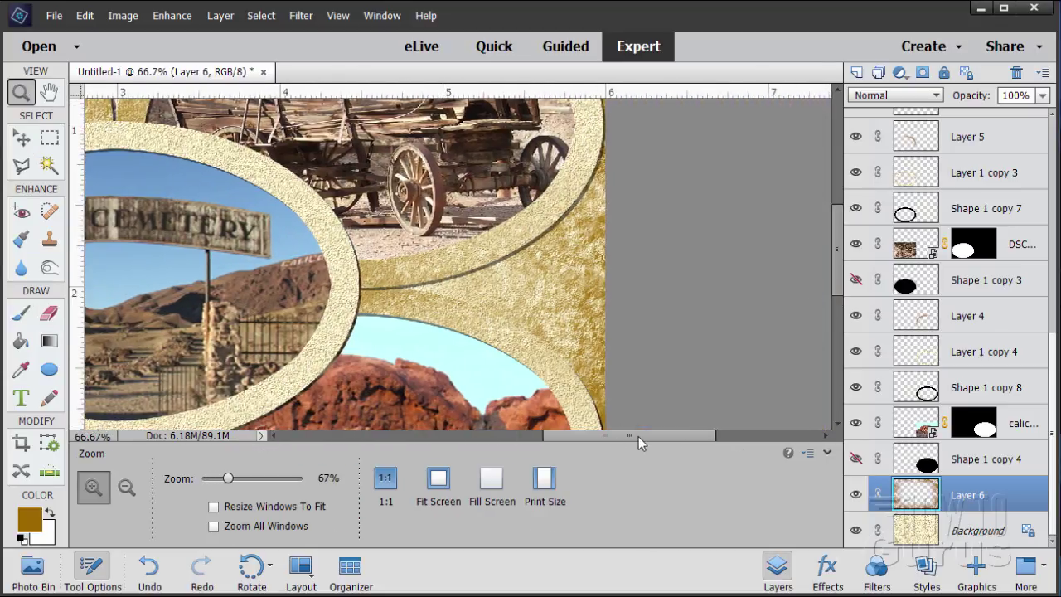
{"action": "left_click", "coordinate": [535, 294]}
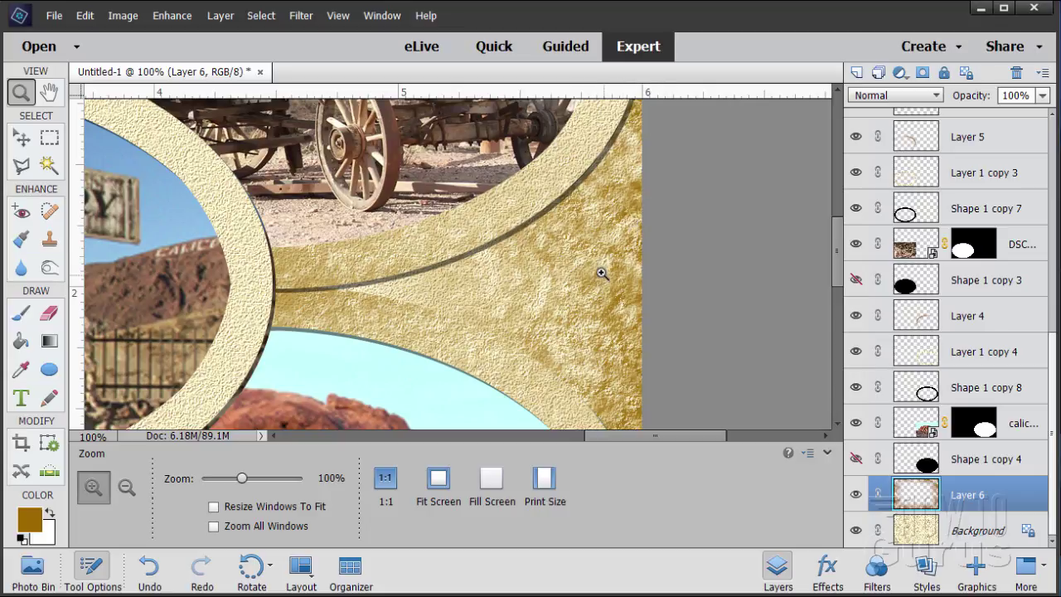
{"action": "mouse_move", "coordinate": [835, 271]}
{"action": "left_mouse_down"}
{"action": "mouse_move", "coordinate": [837, 141]}
{"action": "mouse_move", "coordinate": [838, 271]}
{"action": "left_mouse_up"}
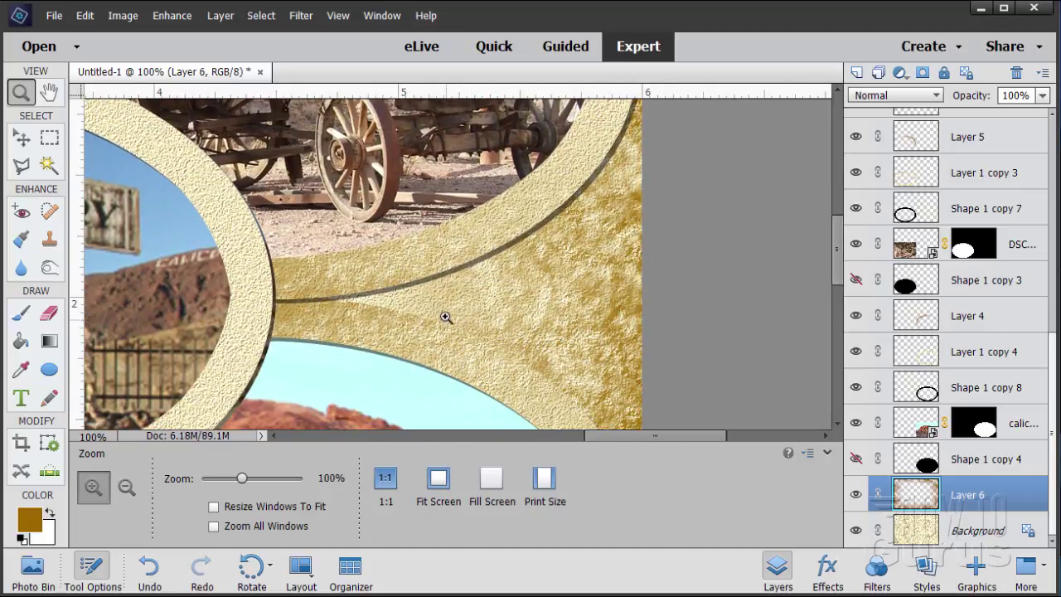
{"action": "left_click", "coordinate": [406, 279], "text": "alt"}
{"action": "left_click", "coordinate": [407, 279], "text": "alt"}
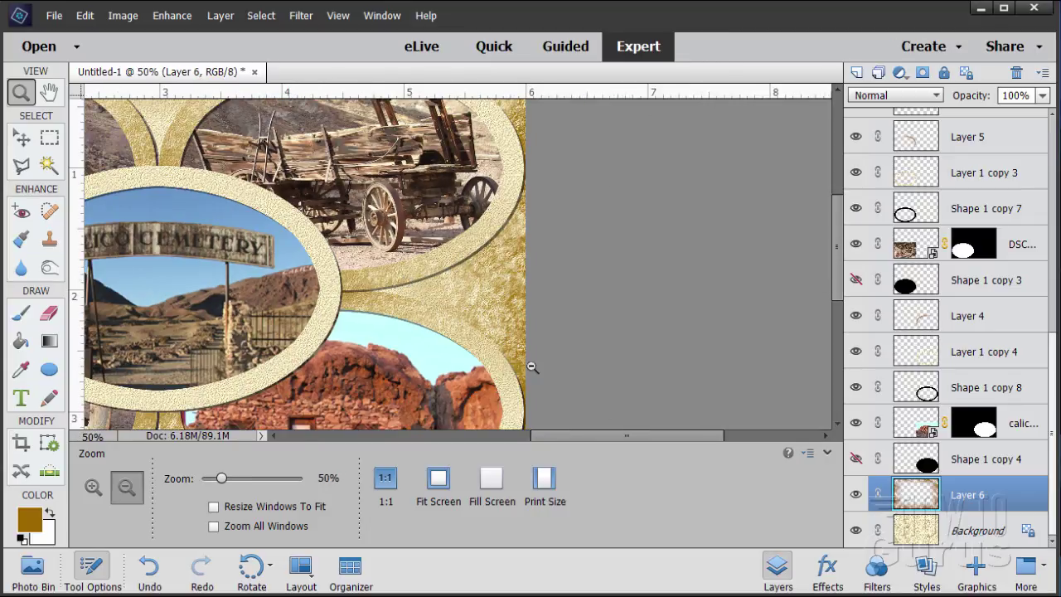
{"action": "left_click_drag", "start_coordinate": [572, 433], "coordinate": [536, 437]}
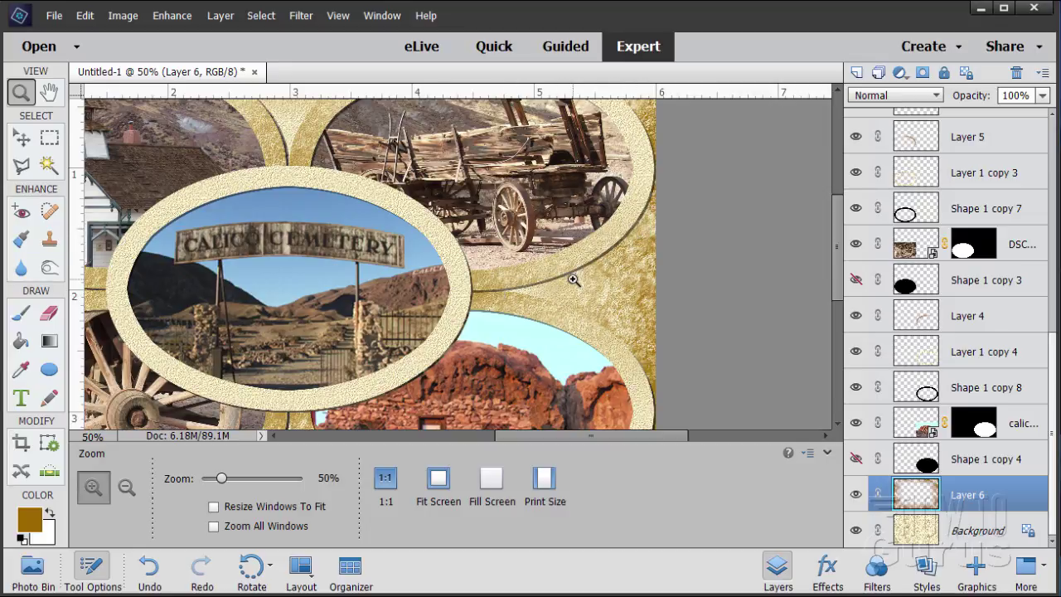
{"action": "key", "text": "v"}
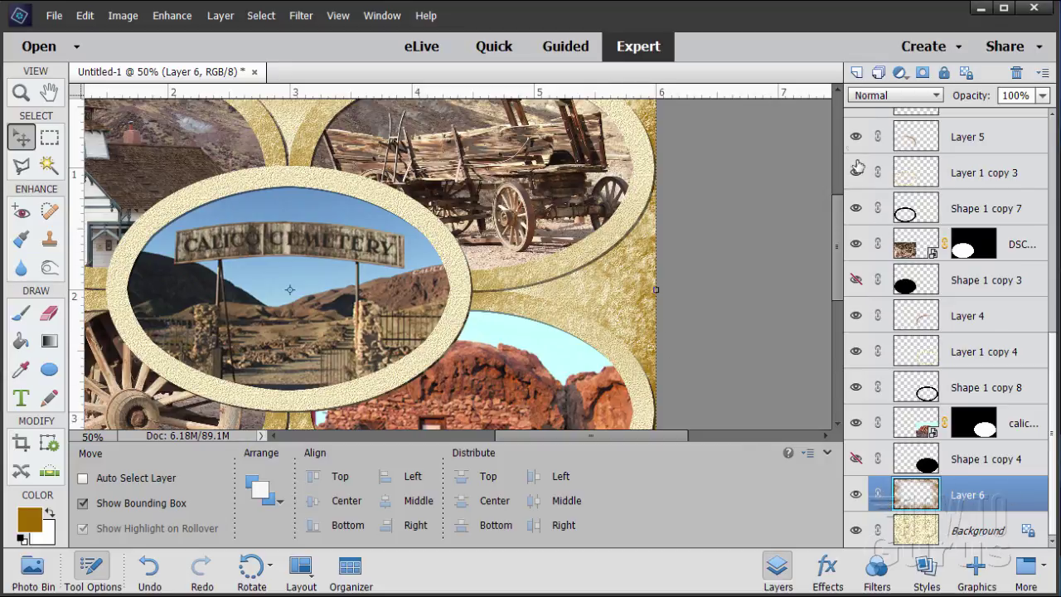
Add a new layer above Layer 6 and outline the triangular gap between the wagon and stone building photos with the Polygonal Lasso
{"action": "left_click", "coordinate": [856, 72]}
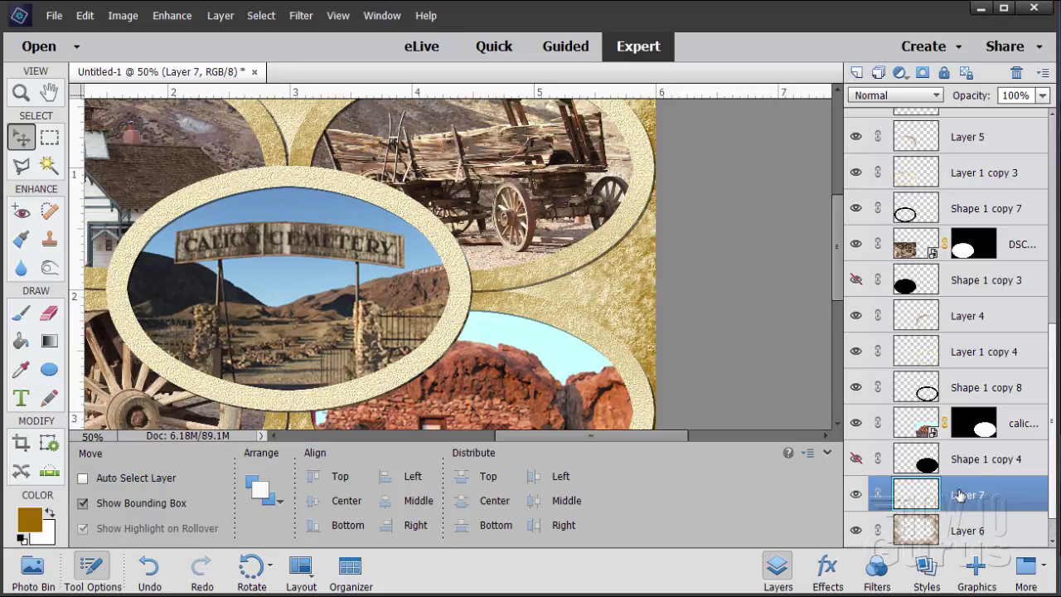
{"action": "scroll", "coordinate": [963, 497], "scroll_direction": "down", "scroll_amount": 1}
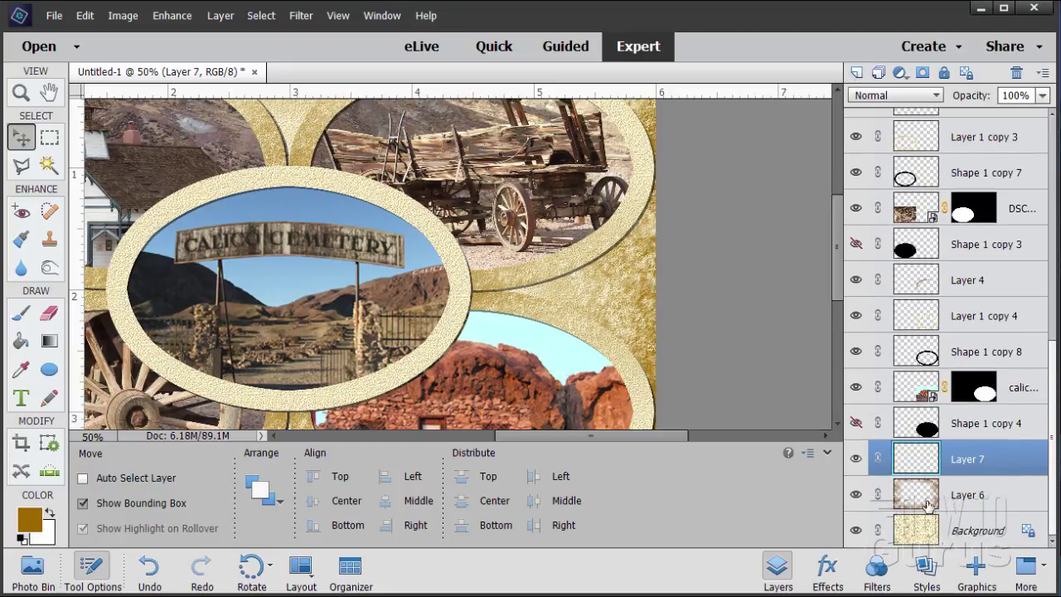
{"action": "left_click", "coordinate": [22, 167]}
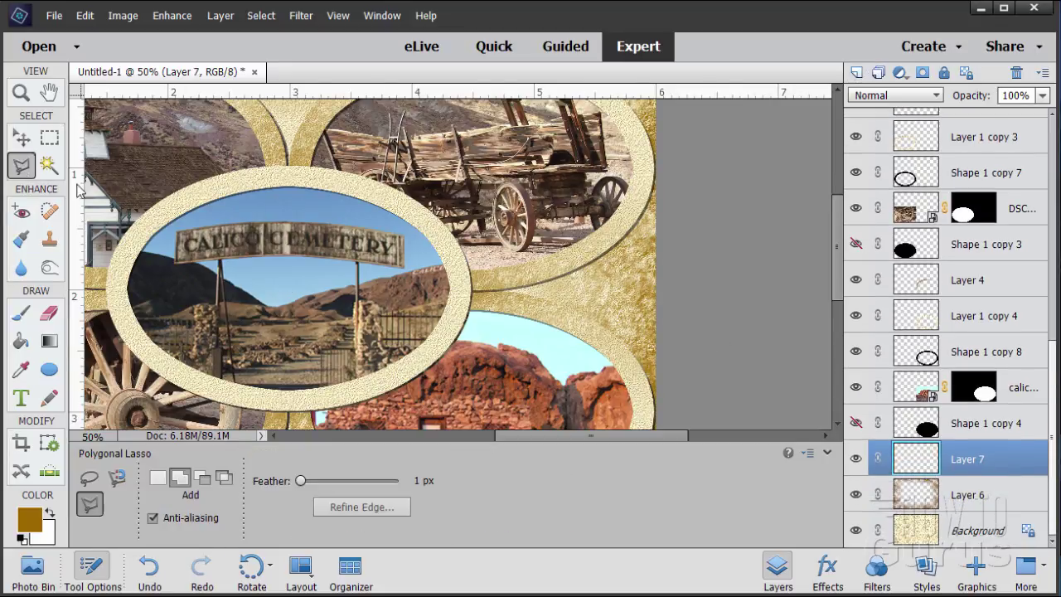
{"action": "left_click", "coordinate": [657, 169]}
{"action": "left_click", "coordinate": [489, 292]}
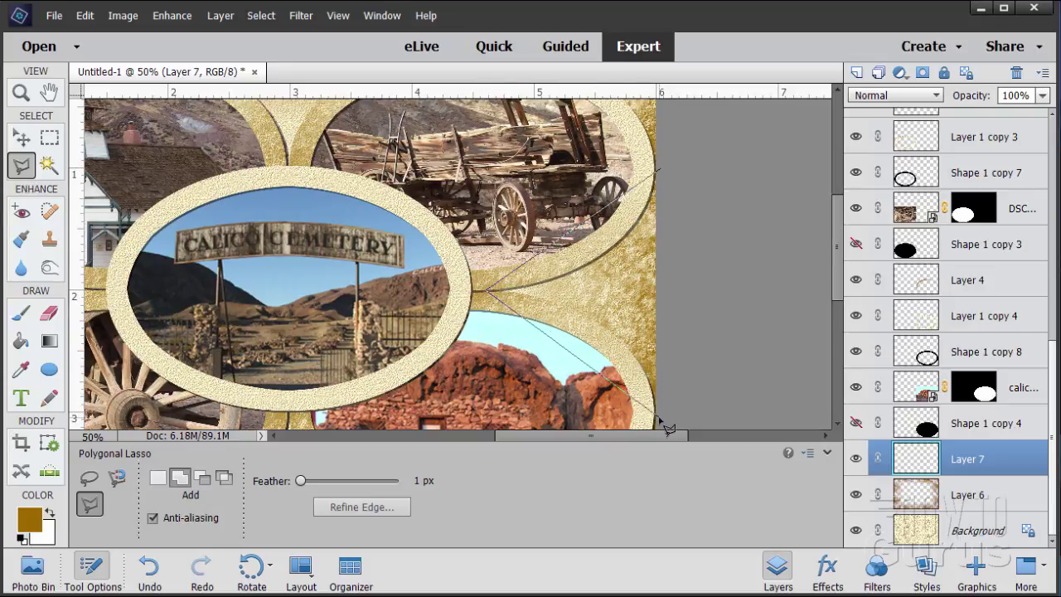
{"action": "left_click", "coordinate": [668, 172]}
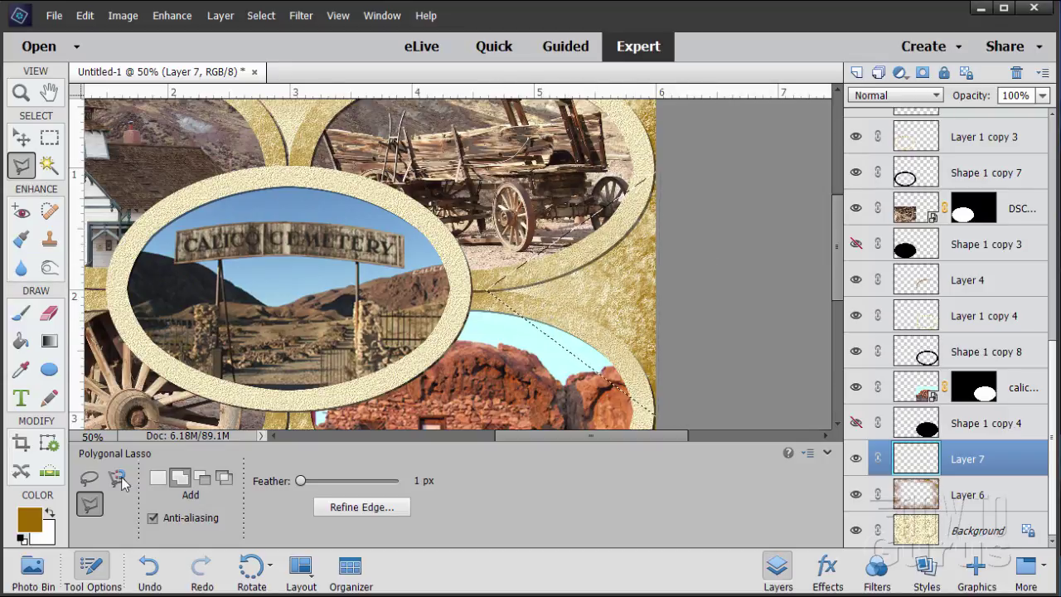
Set the foreground color to the darker brown 583c01
{"action": "left_click", "coordinate": [30, 520]}
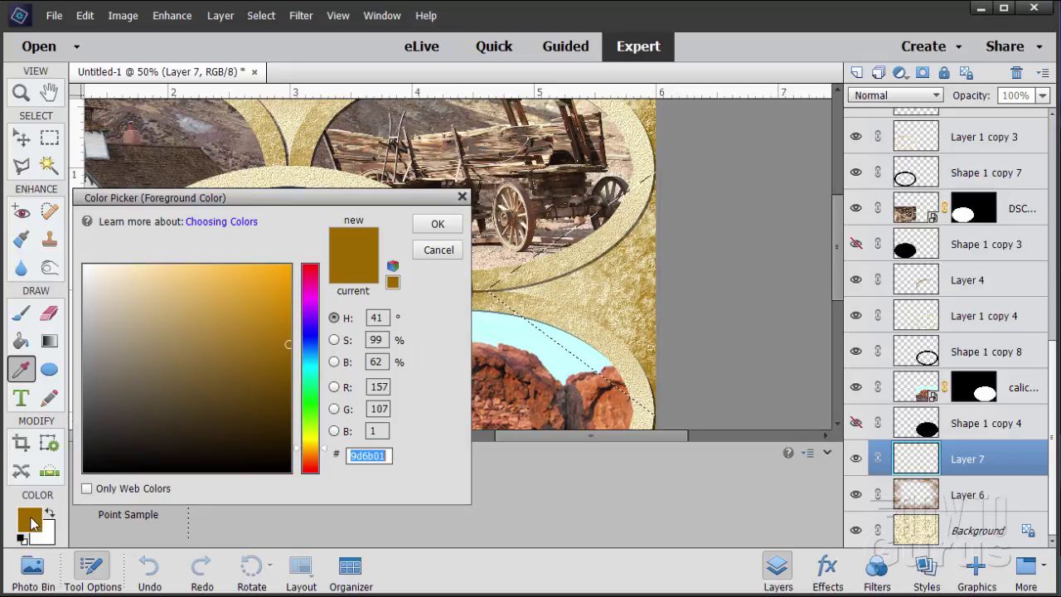
{"action": "left_click_drag", "start_coordinate": [285, 377], "coordinate": [286, 400]}
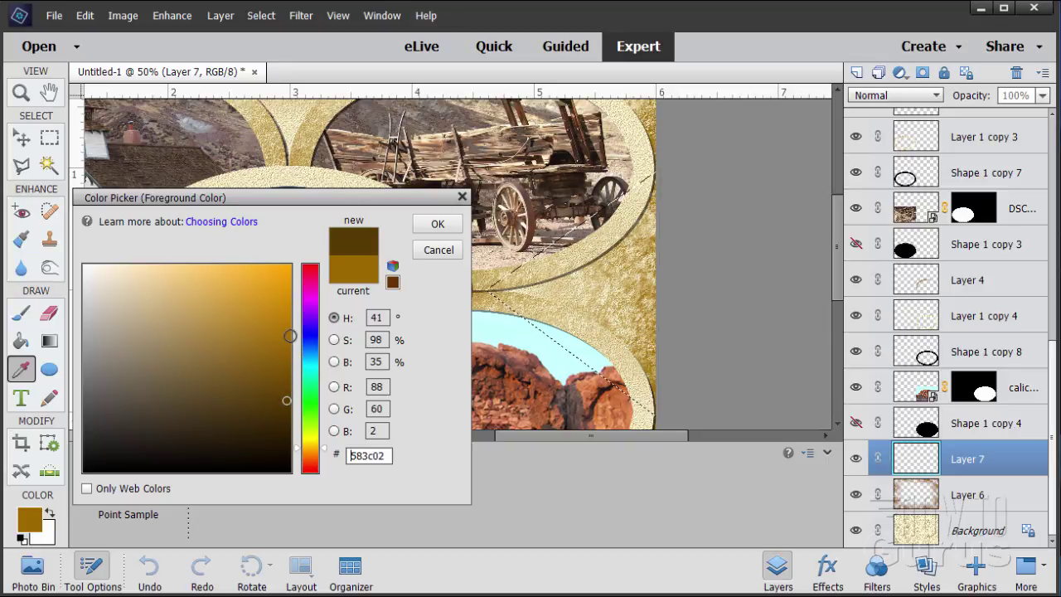
{"action": "left_click", "coordinate": [289, 335]}
{"action": "left_click", "coordinate": [287, 413]}
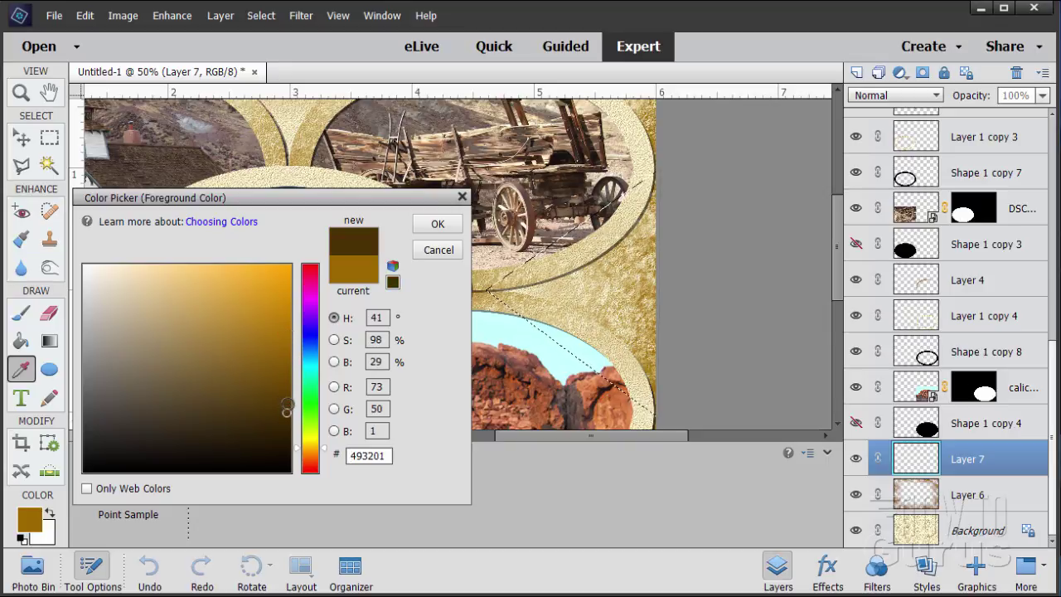
{"action": "left_click_drag", "start_coordinate": [287, 412], "coordinate": [287, 396]}
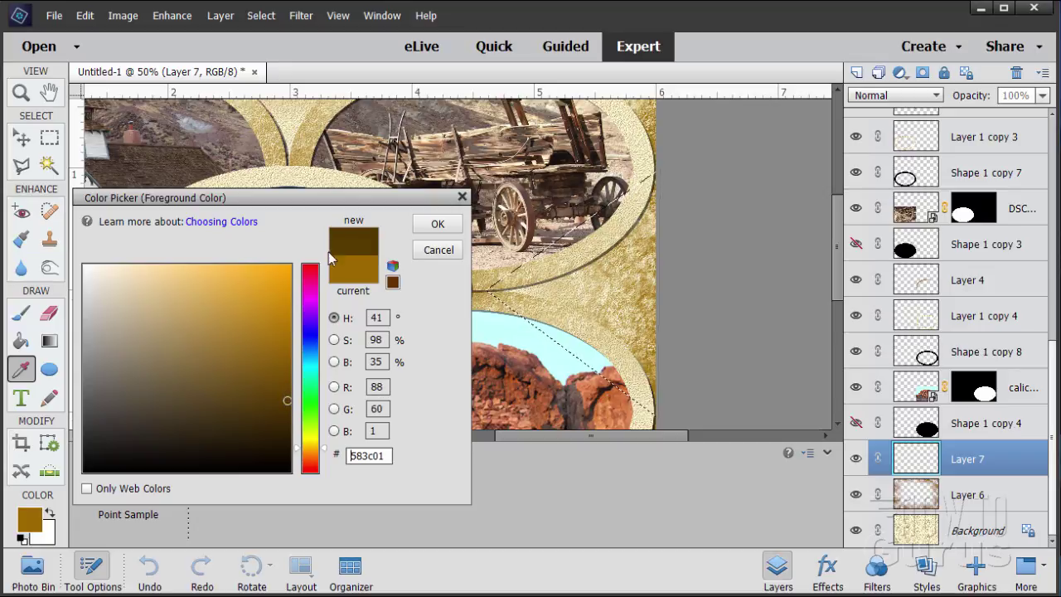
{"action": "left_click", "coordinate": [431, 224]}
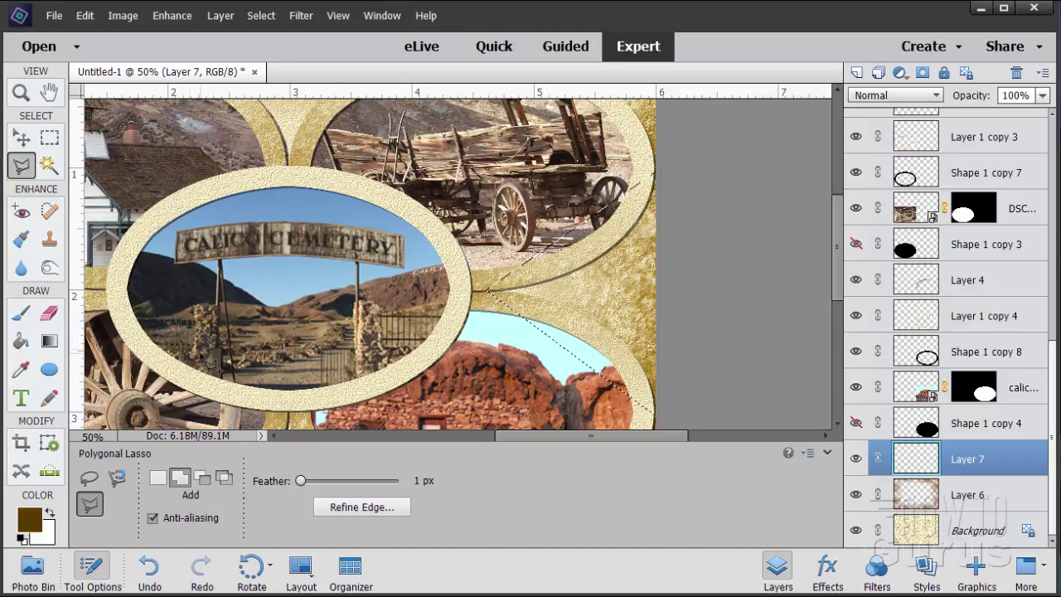
Shade the selected gap on Layer 7 with linear Foreground to Transparent gradients running outward from beneath the wagon photo's ring
{"action": "left_click", "coordinate": [50, 341]}
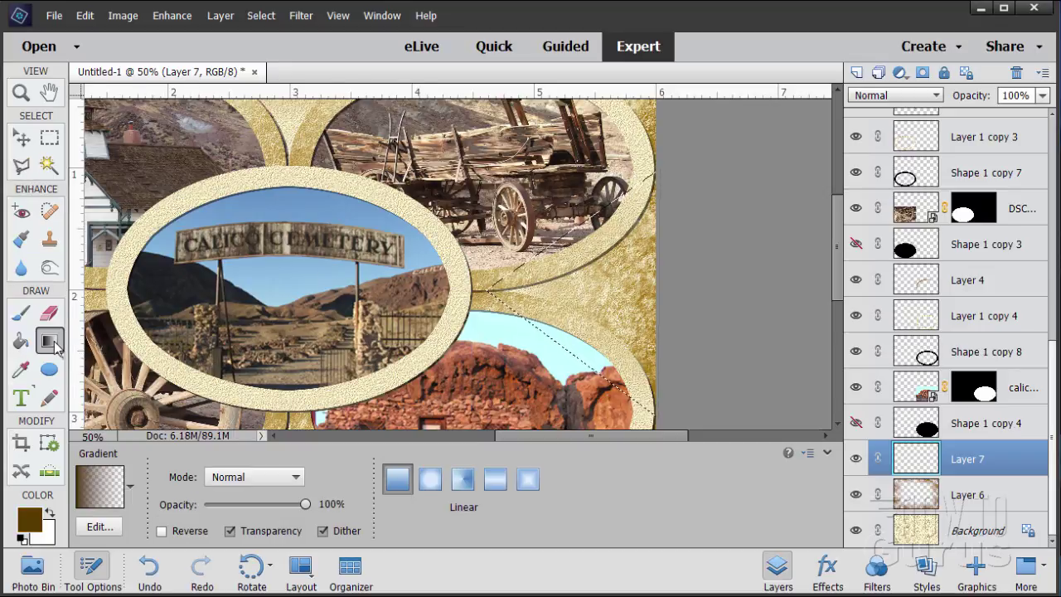
{"action": "left_click", "coordinate": [93, 491]}
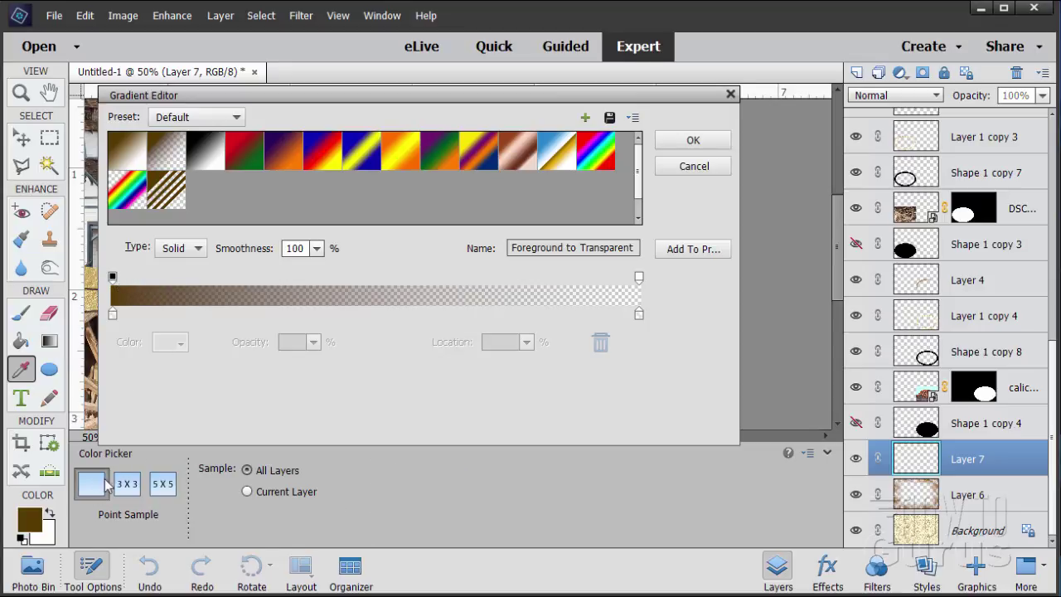
{"action": "left_click", "coordinate": [693, 140]}
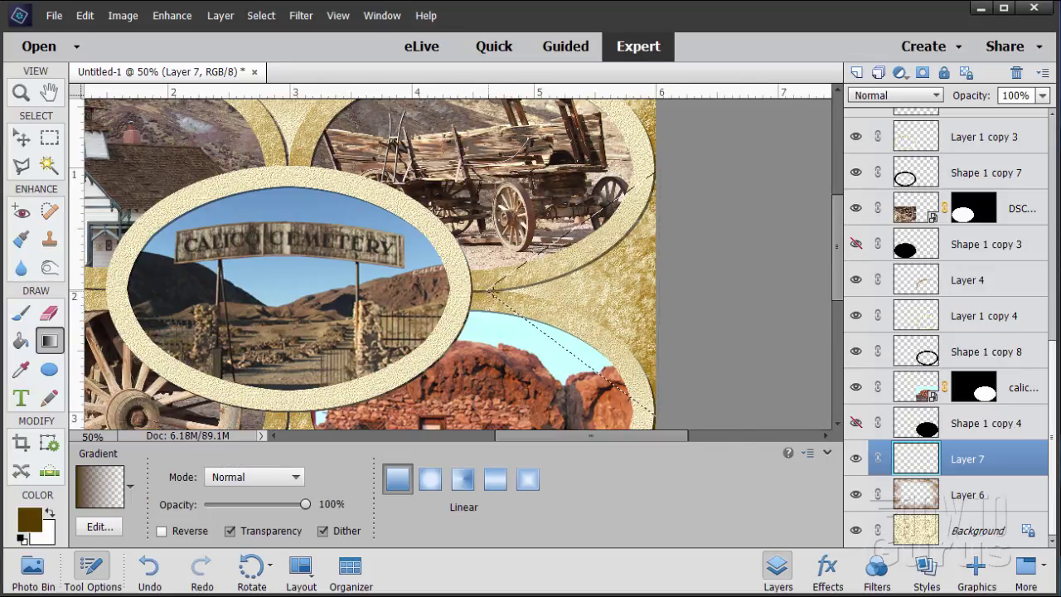
{"action": "left_click_drag", "start_coordinate": [623, 288], "coordinate": [623, 287]}
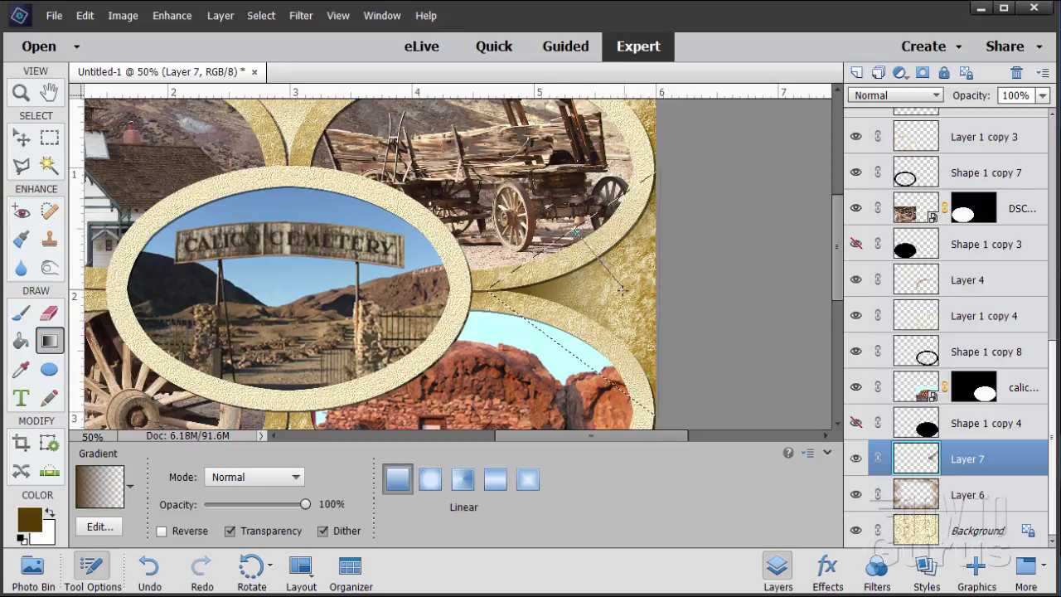
{"action": "left_click_drag", "start_coordinate": [621, 290], "coordinate": [622, 290]}
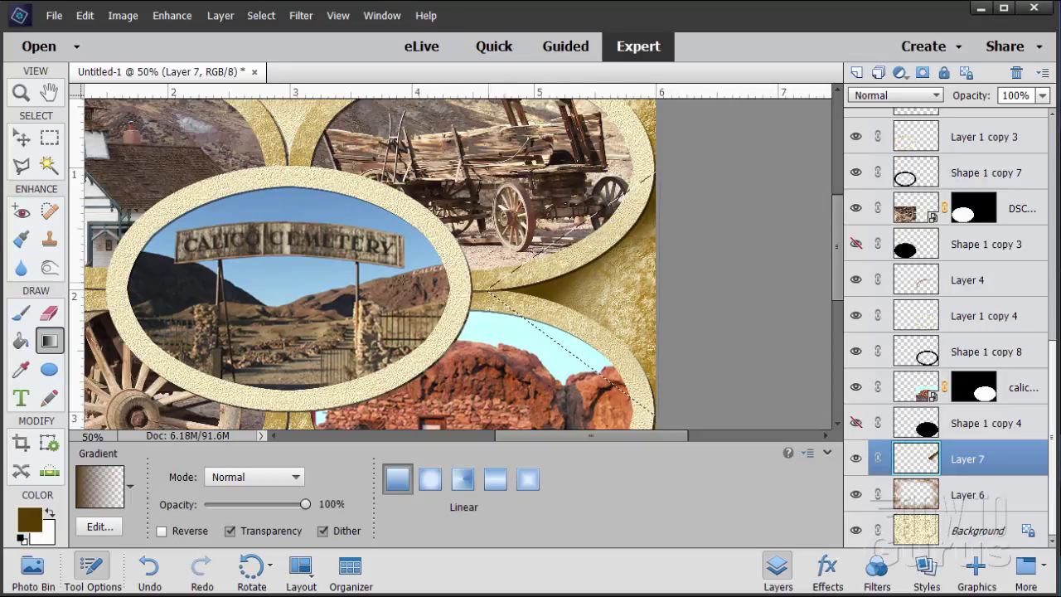
Roughen the dark brown shadow on Layer 7 with the 205 px Chalk eraser and deselect the gap
{"action": "left_click", "coordinate": [50, 318]}
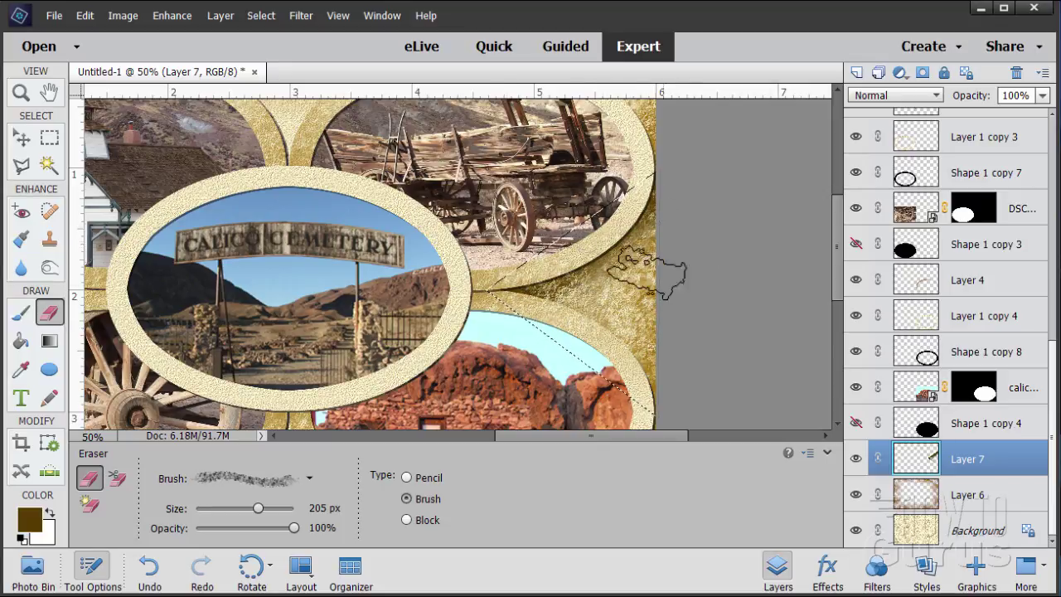
{"action": "left_click", "coordinate": [261, 15]}
{"action": "left_click", "coordinate": [301, 52]}
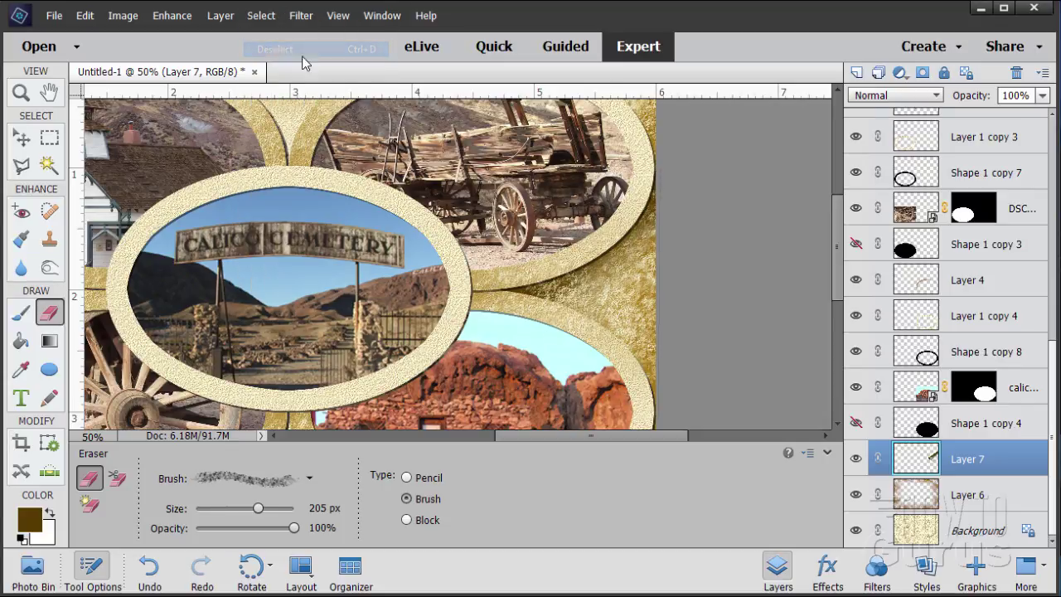
Select the inside of the stone building's ring on Layer 1 copy 4 with the Magic Wand and add a new layer above it
{"action": "left_click_drag", "start_coordinate": [835, 274], "coordinate": [829, 320]}
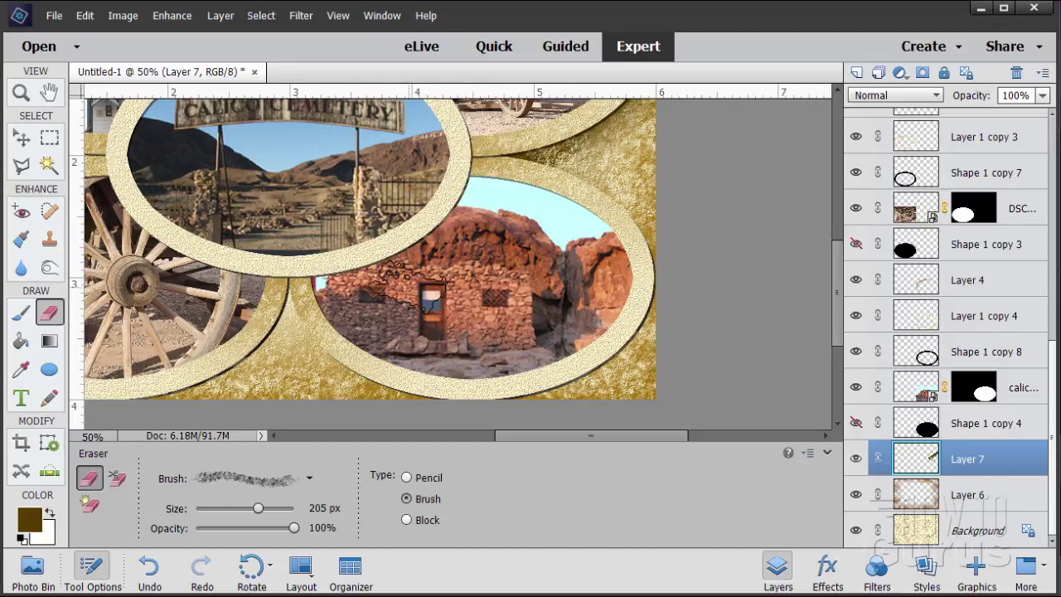
{"action": "left_click", "coordinate": [21, 140]}
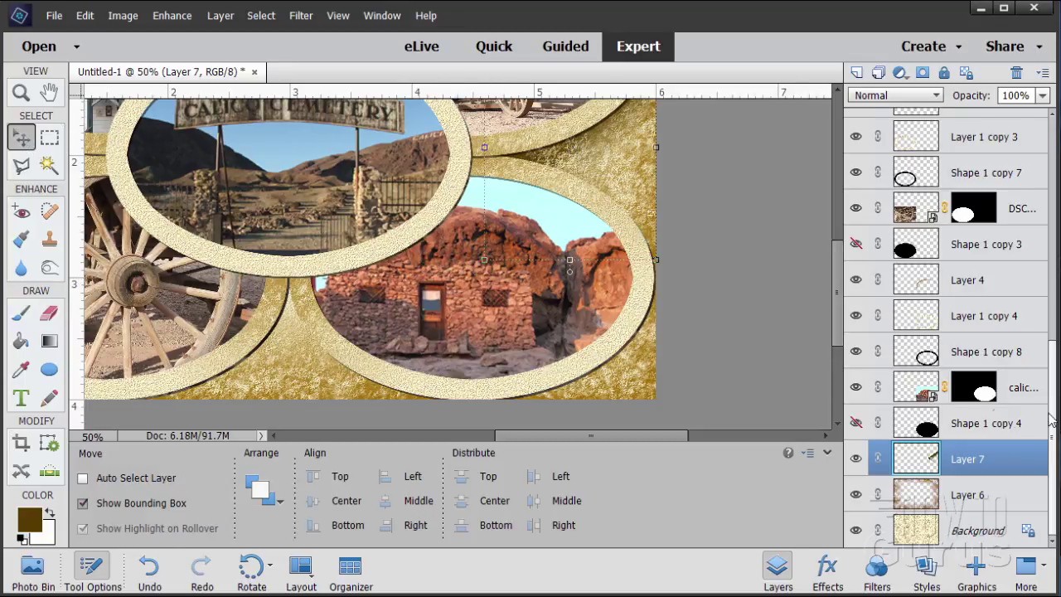
{"action": "left_click", "coordinate": [922, 392]}
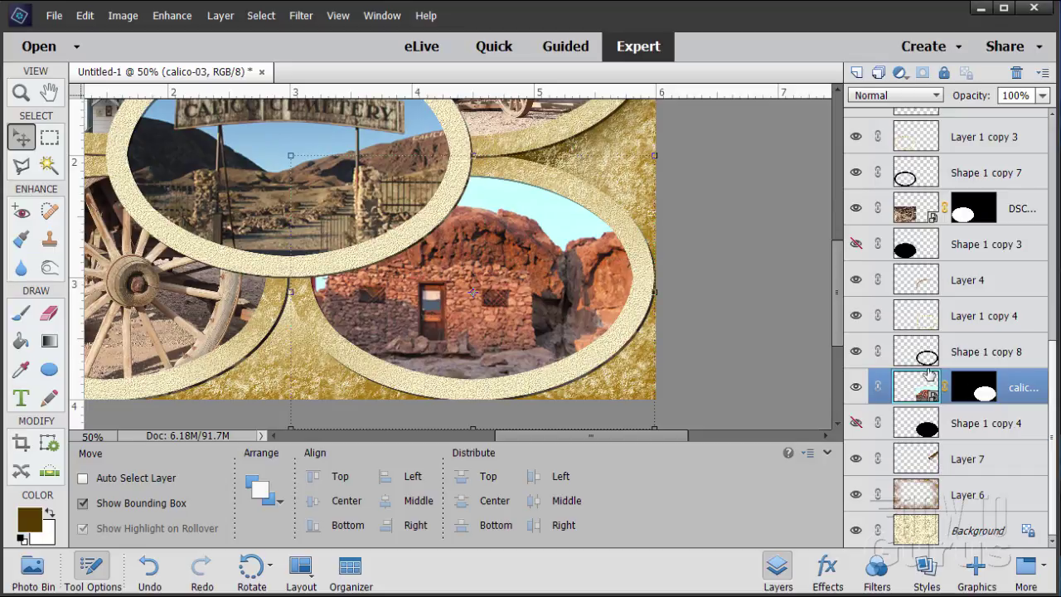
{"action": "left_click", "coordinate": [927, 358]}
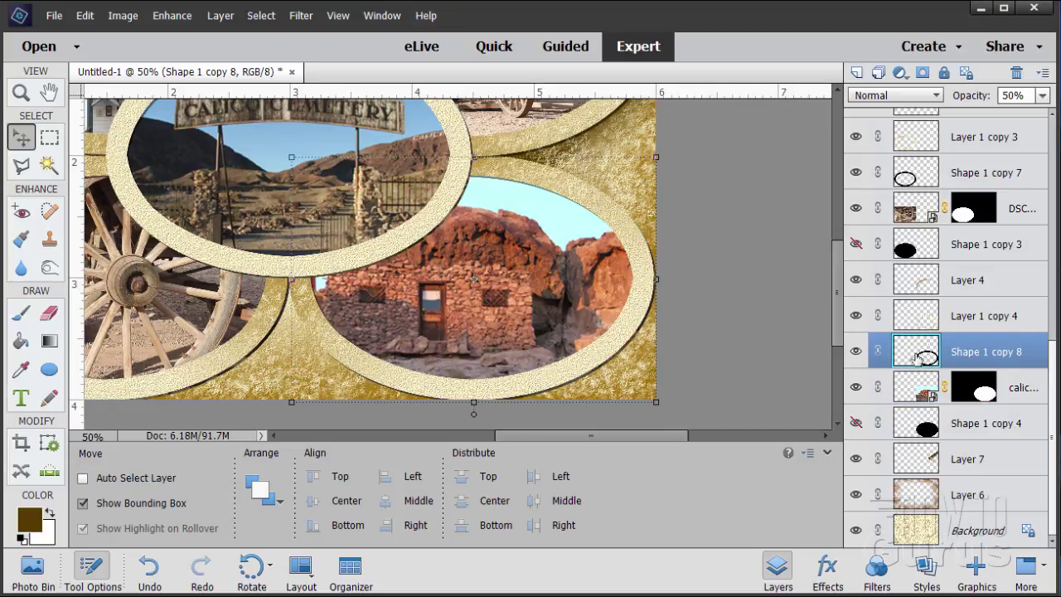
{"action": "left_click", "coordinate": [49, 167]}
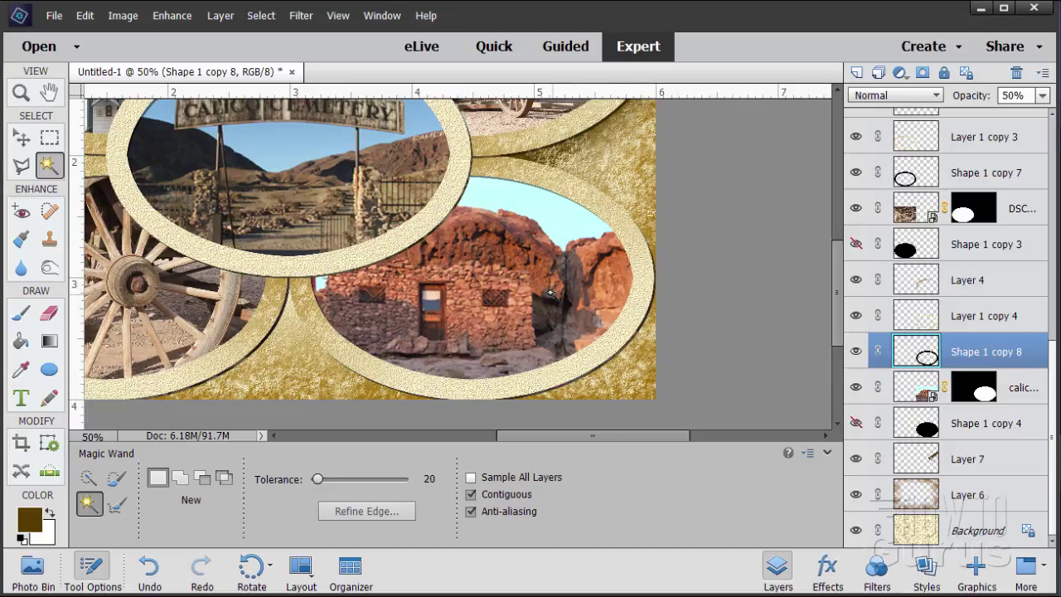
{"action": "left_click", "coordinate": [926, 358], "text": "ctrl"}
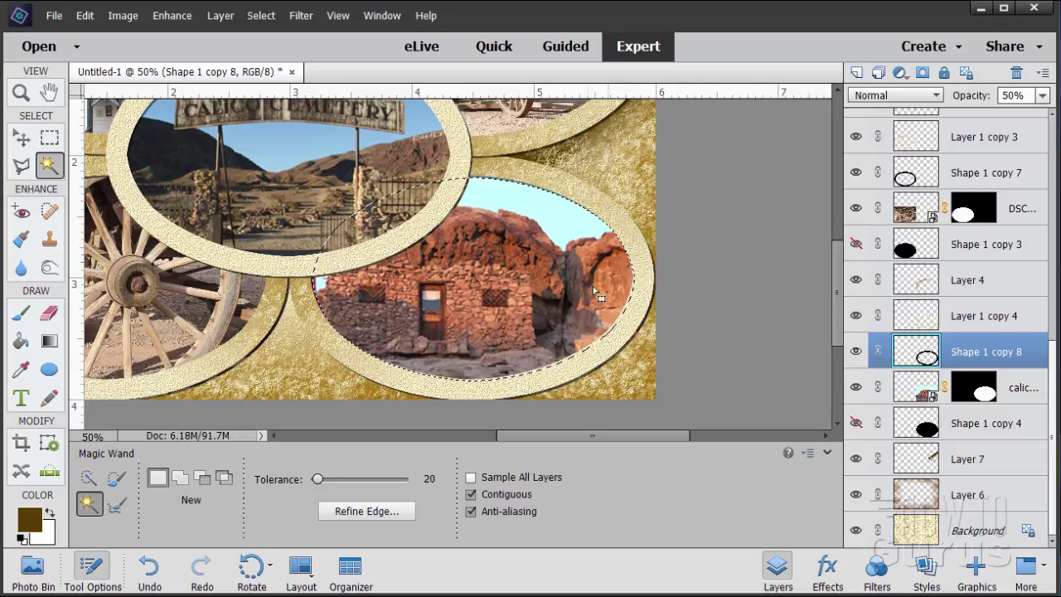
{"action": "left_click", "coordinate": [916, 325]}
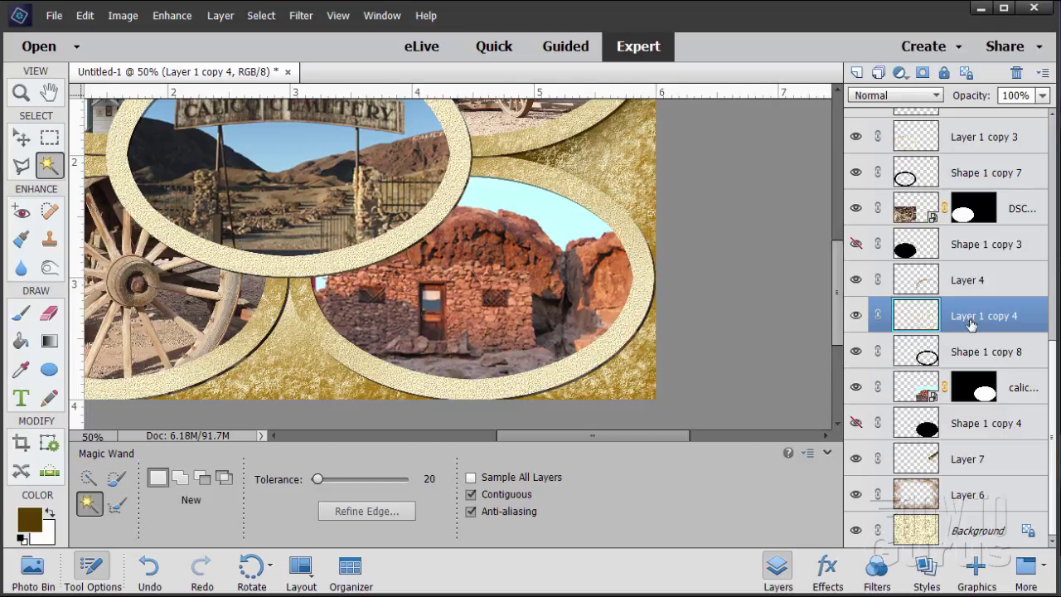
{"action": "left_click", "coordinate": [533, 324]}
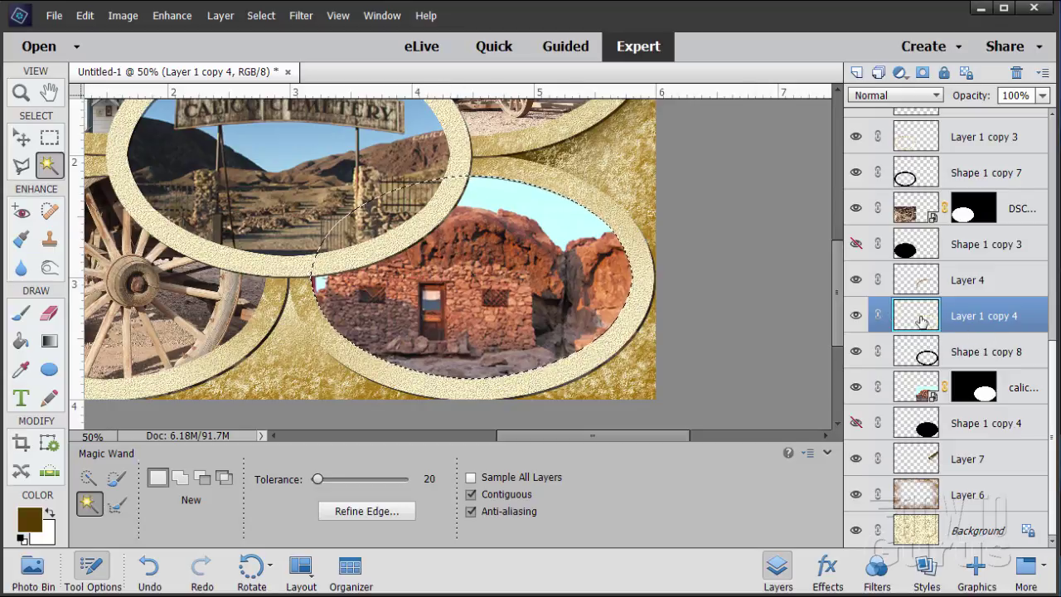
{"action": "left_click", "coordinate": [857, 73]}
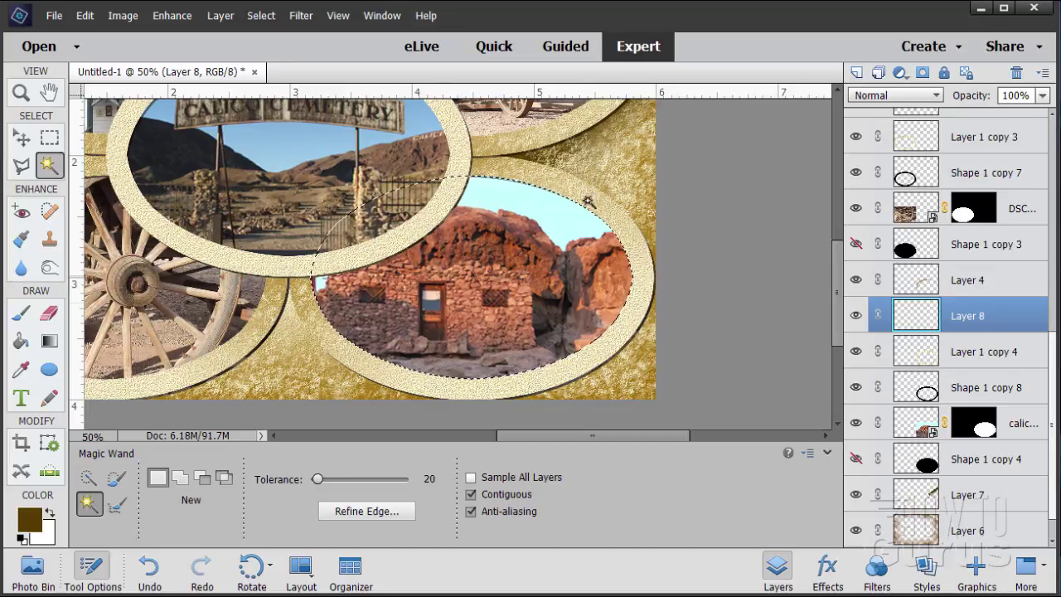
Shade the stone building photo on Layer 8 with linear dark brown-to-transparent gradients running outward from beneath the cemetery photo's ring
{"action": "left_click", "coordinate": [49, 340]}
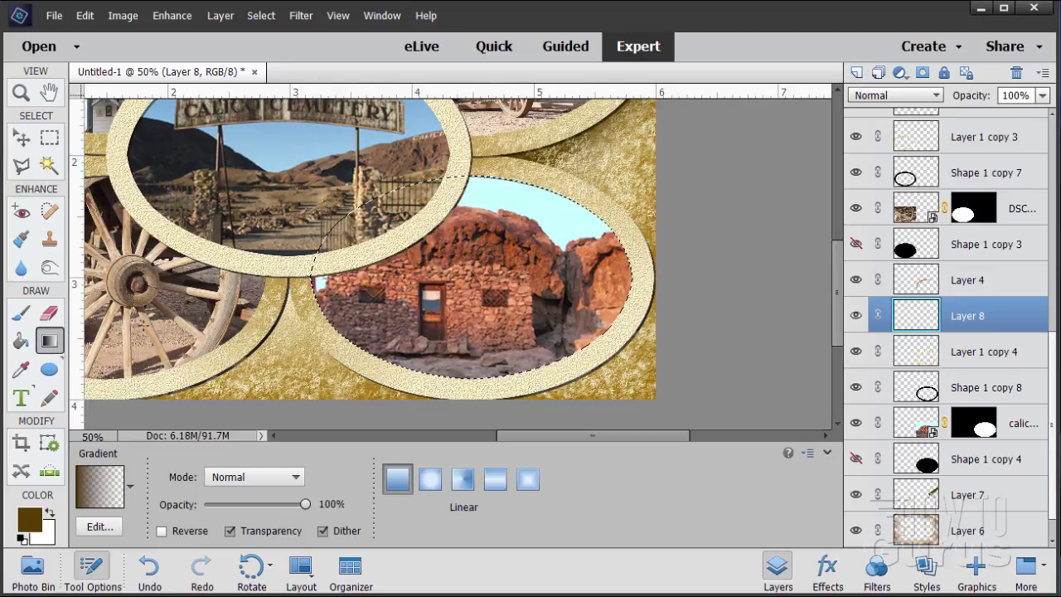
{"action": "left_click_drag", "start_coordinate": [373, 273], "coordinate": [404, 259]}
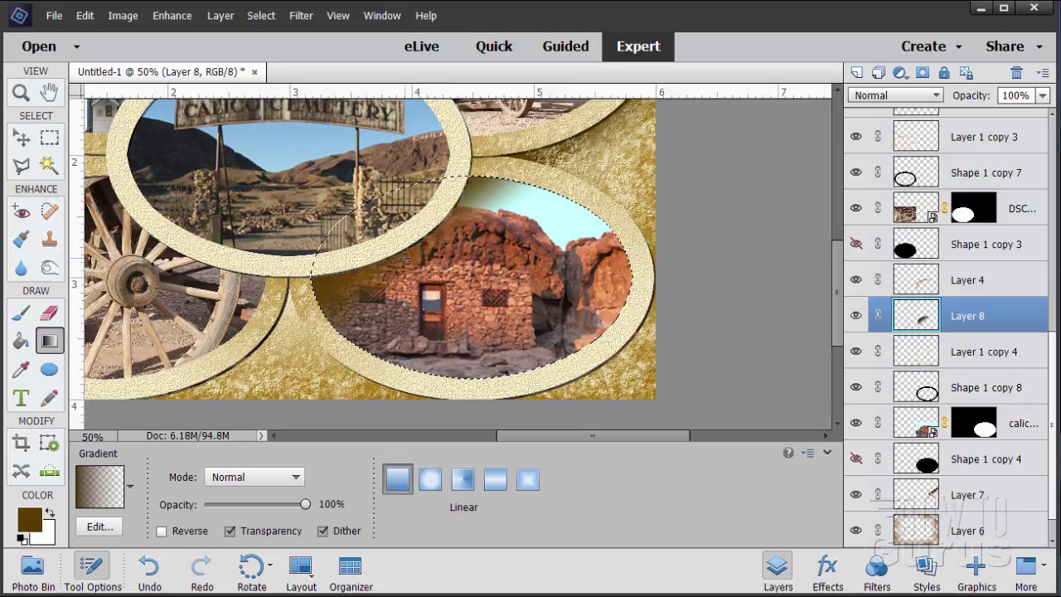
{"action": "left_click_drag", "start_coordinate": [418, 222], "coordinate": [445, 238]}
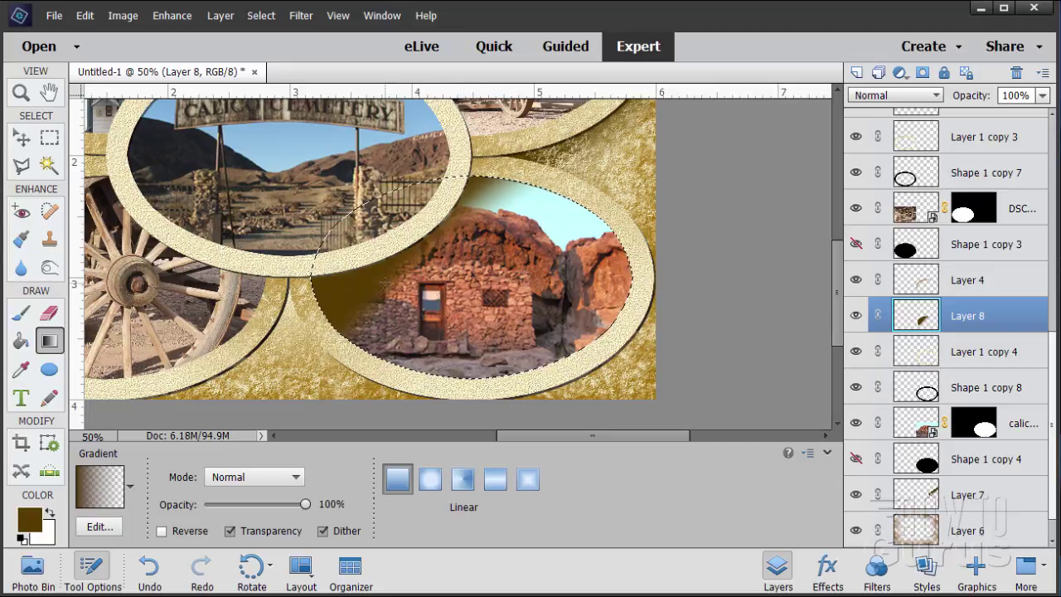
Roughen the Layer 8 shading over the stone building with the 205 px Chalk eraser and deselect the ellipse
{"action": "left_click", "coordinate": [51, 316]}
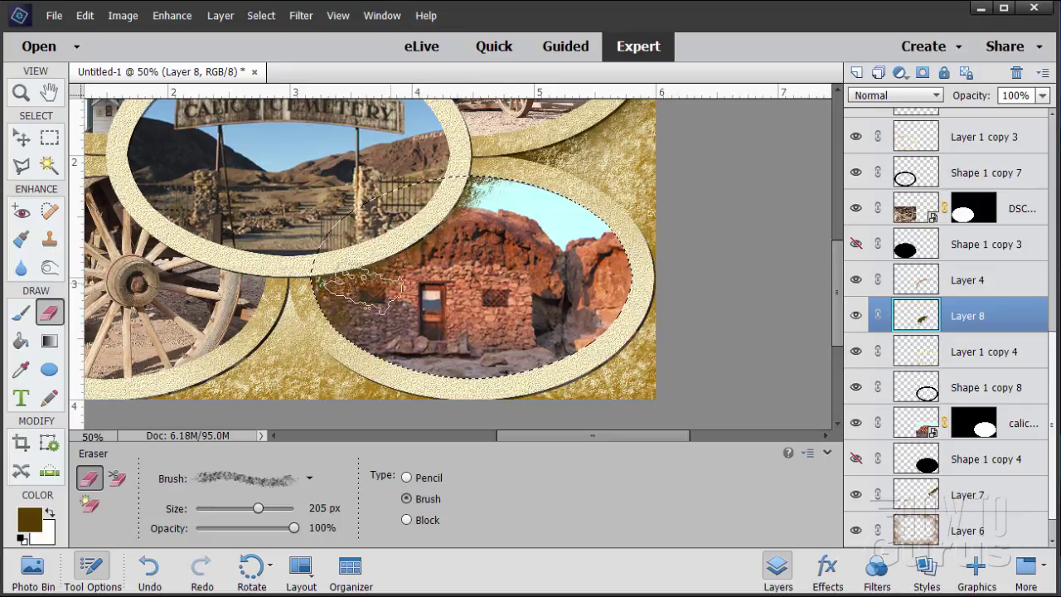
{"action": "left_click", "coordinate": [265, 15]}
{"action": "left_click", "coordinate": [274, 50]}
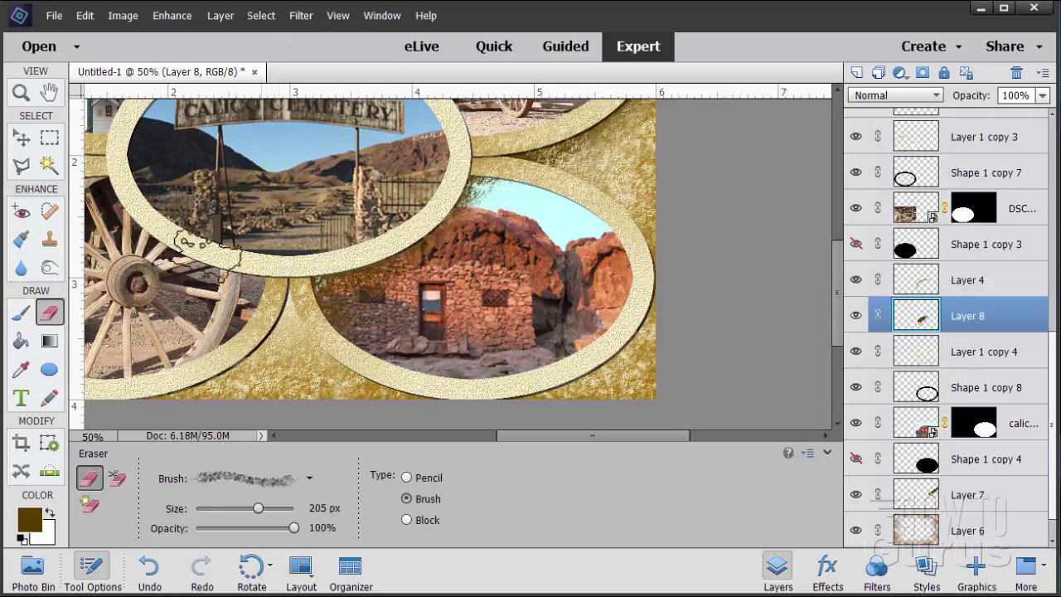
Fit the whole scrapbook page in view and float the document in its own window
{"action": "key", "text": "v"}
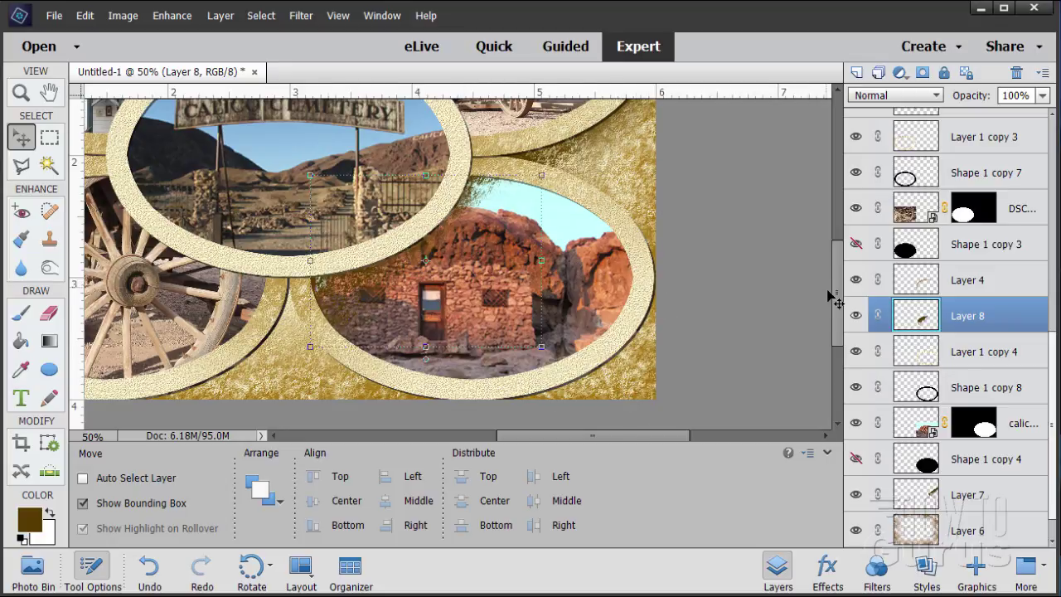
{"action": "left_click_drag", "start_coordinate": [837, 303], "coordinate": [837, 274]}
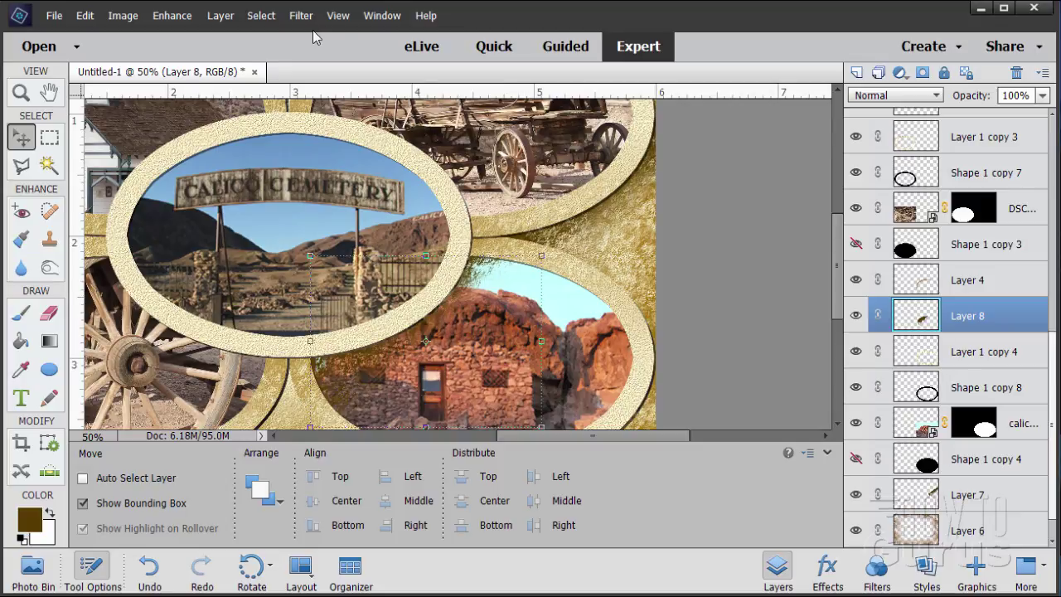
{"action": "left_click", "coordinate": [337, 15]}
{"action": "left_click", "coordinate": [358, 90]}
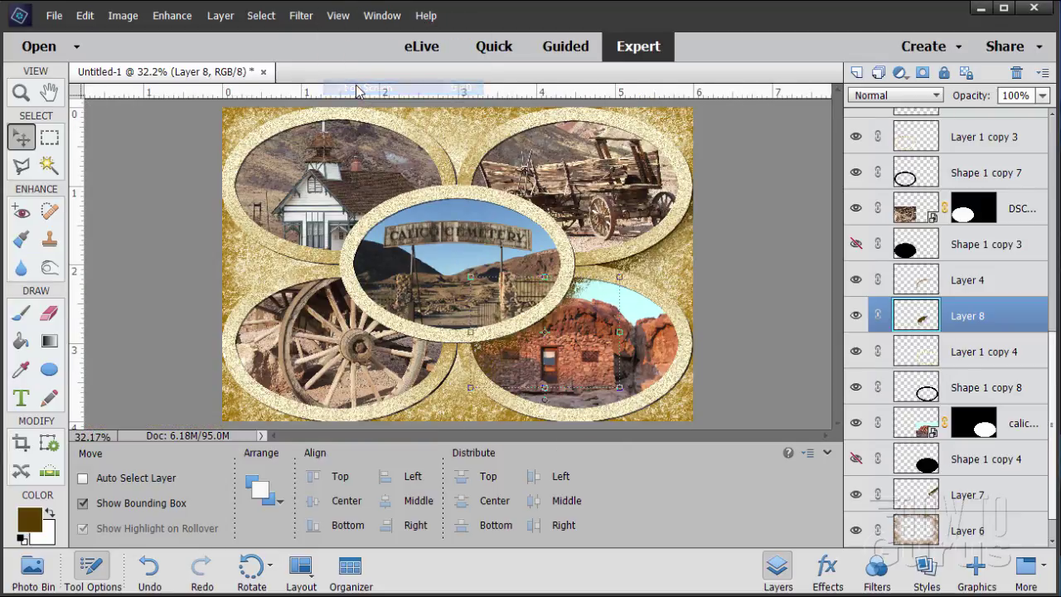
{"action": "left_click_drag", "start_coordinate": [214, 78], "coordinate": [369, 34]}
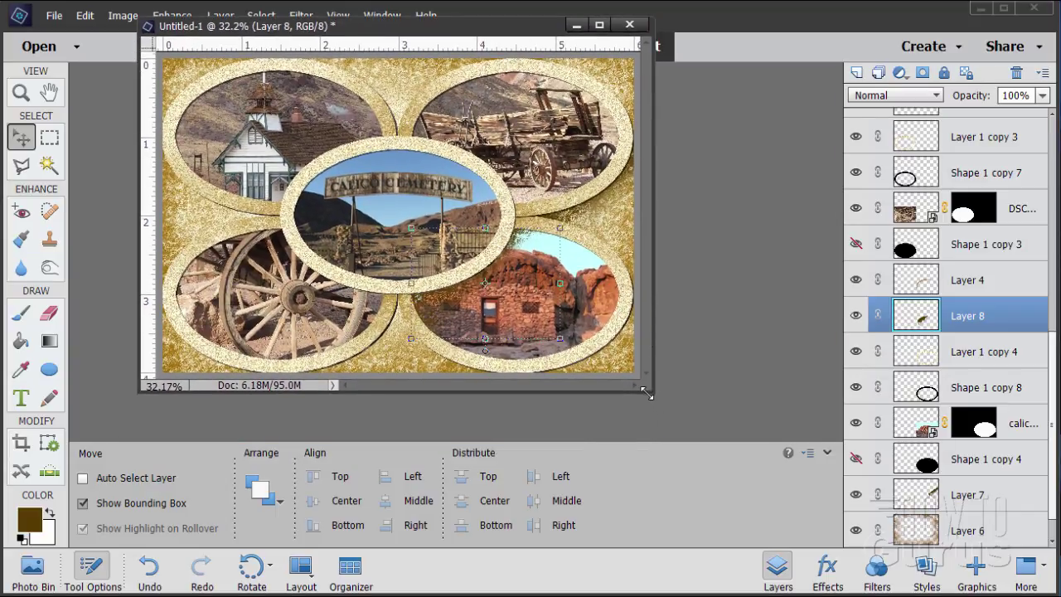
Enlarge the floating document window and magnify the scrapbook page to 50% with the Zoom tool
{"action": "left_click_drag", "start_coordinate": [646, 394], "coordinate": [922, 578]}
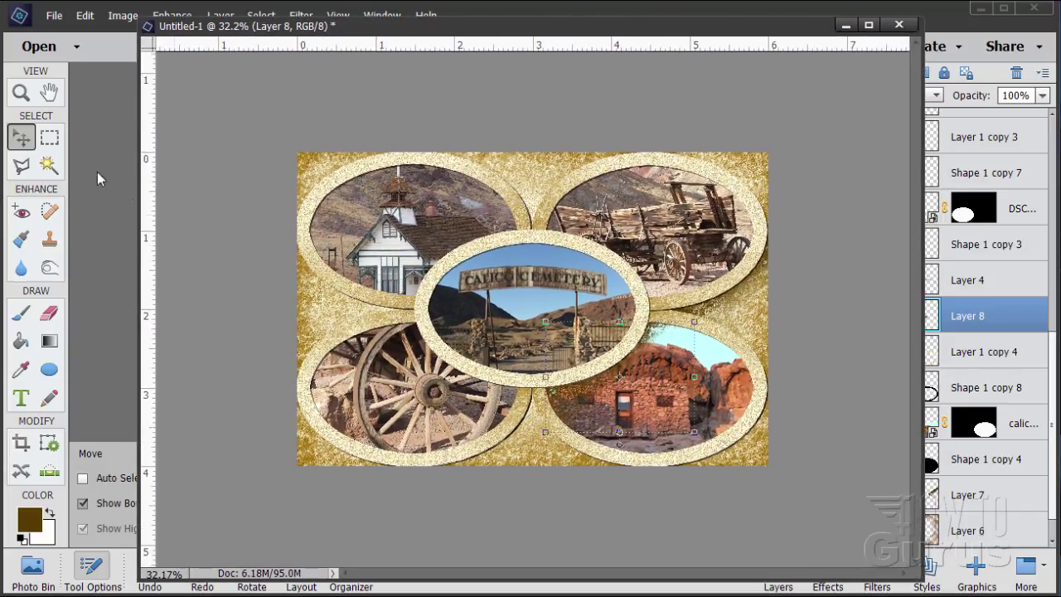
{"action": "left_click", "coordinate": [21, 93]}
{"action": "left_click", "coordinate": [538, 303]}
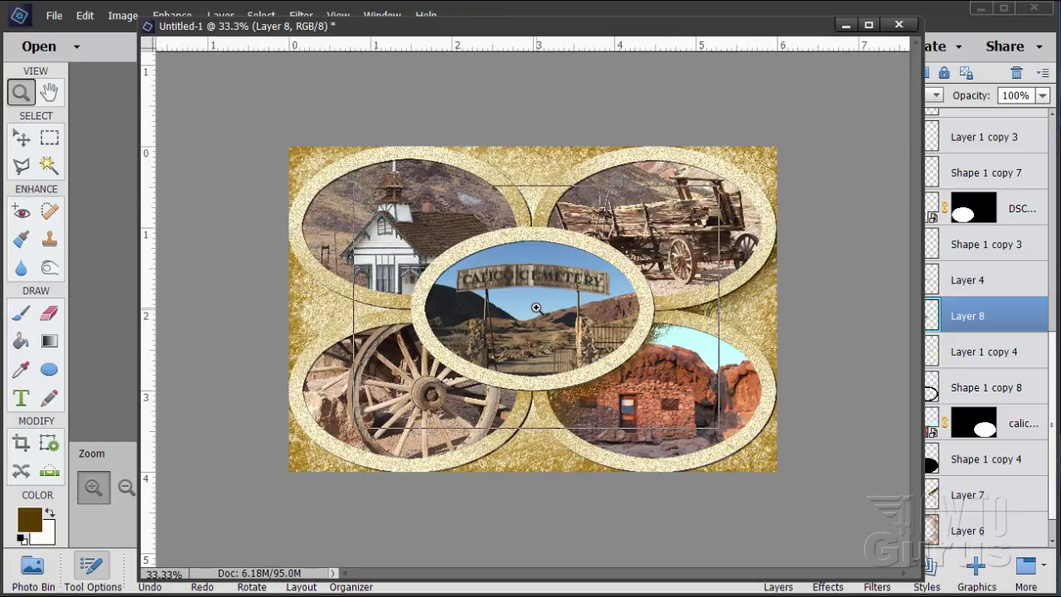
{"action": "left_click", "coordinate": [537, 307]}
{"action": "left_click", "coordinate": [21, 138]}
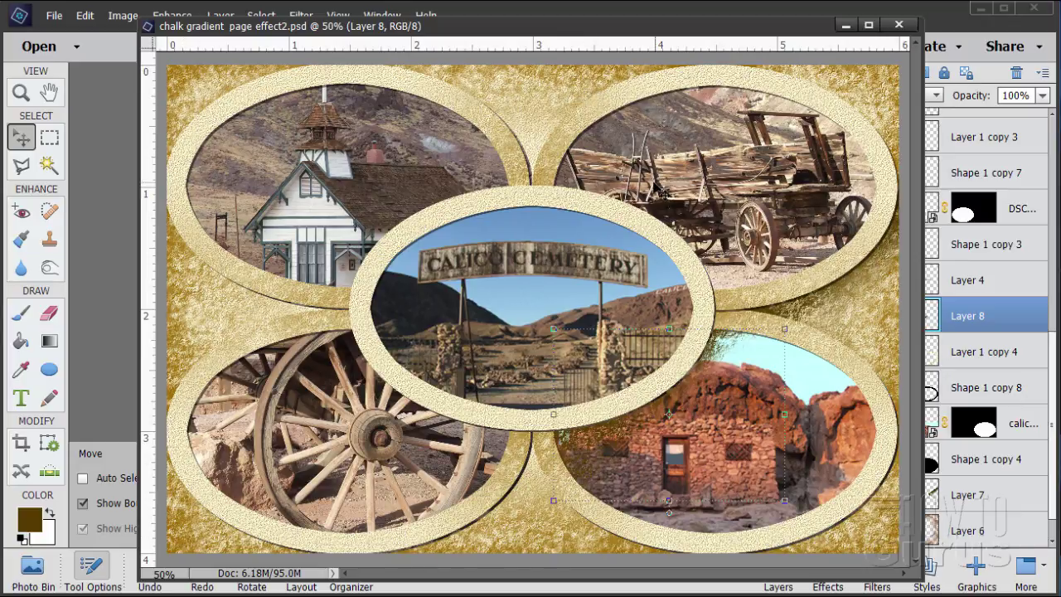
Reduce the opacity of Layer 6, the brown shading around the page background, to 59%
{"action": "left_click_drag", "start_coordinate": [788, 42], "coordinate": [708, 37]}
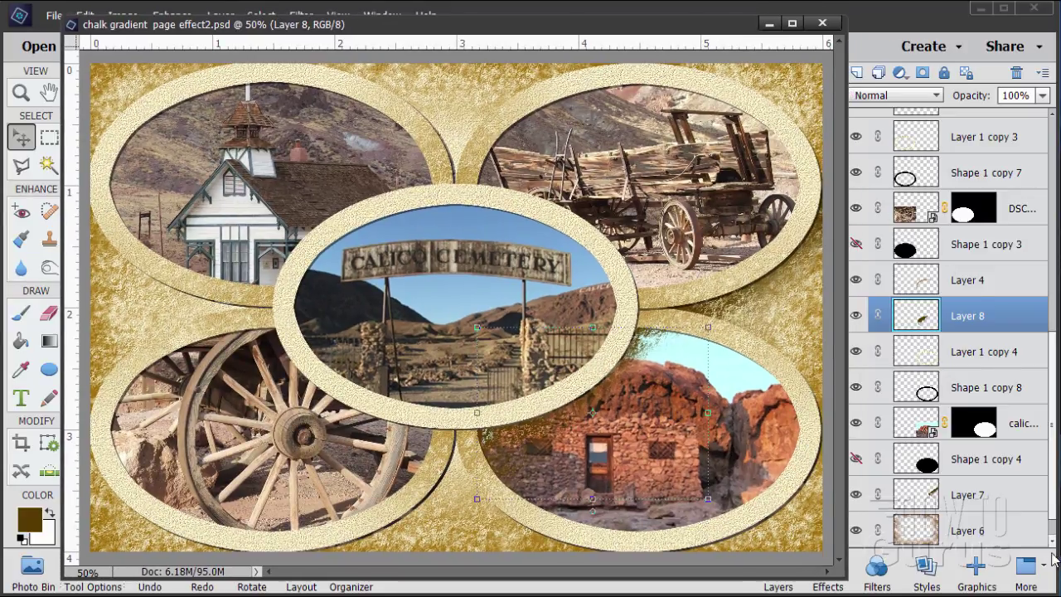
{"action": "left_click", "coordinate": [961, 540]}
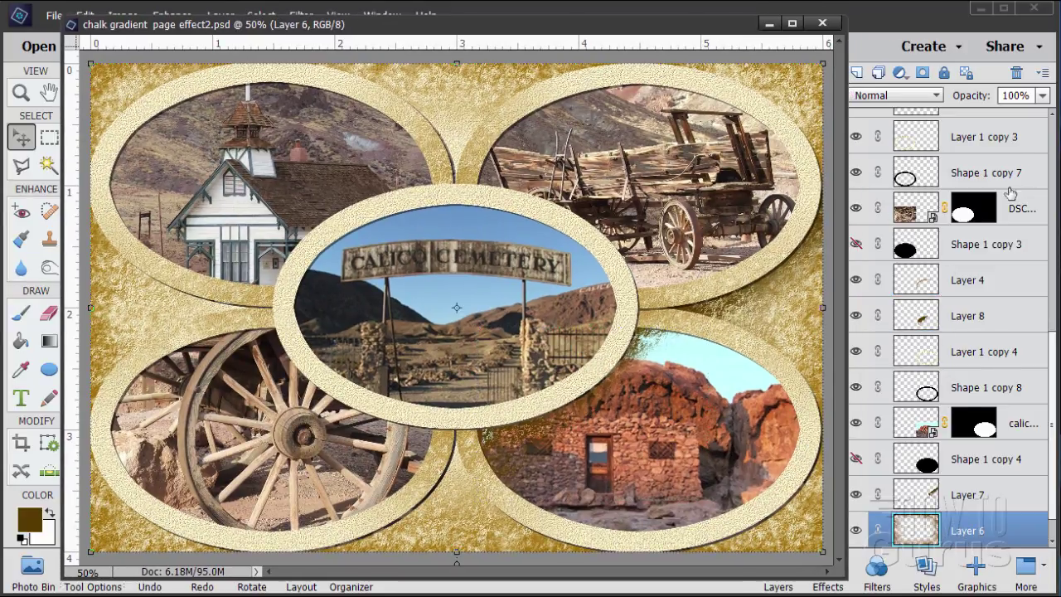
{"action": "left_click", "coordinate": [1043, 95]}
{"action": "left_click_drag", "start_coordinate": [1044, 119], "coordinate": [1012, 121]}
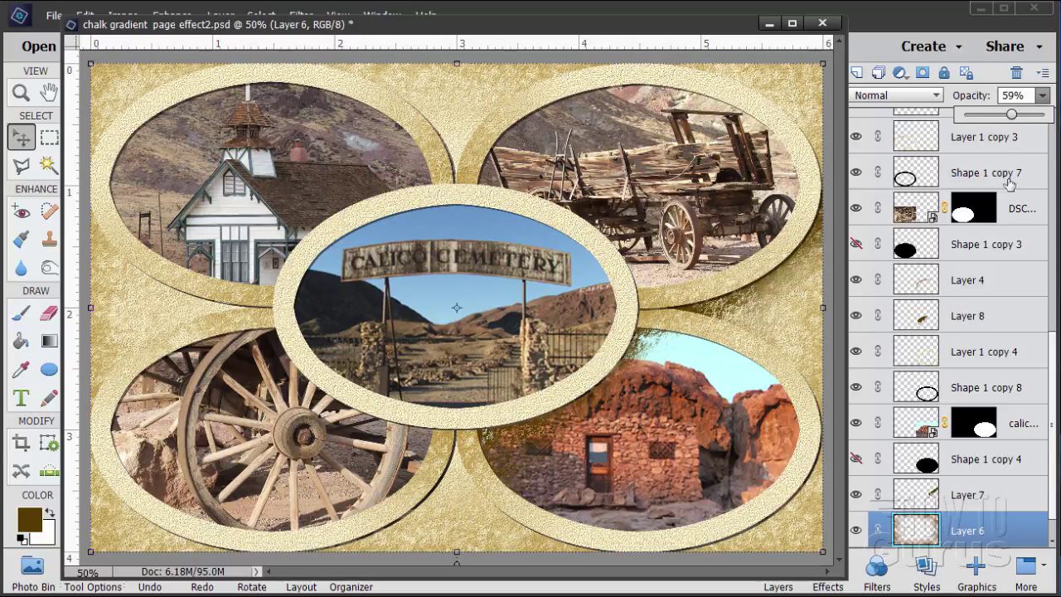
Reduce the opacity of Layer 7, the background shading beside the wagon photo's ring, to 68%
{"action": "left_click", "coordinate": [961, 497]}
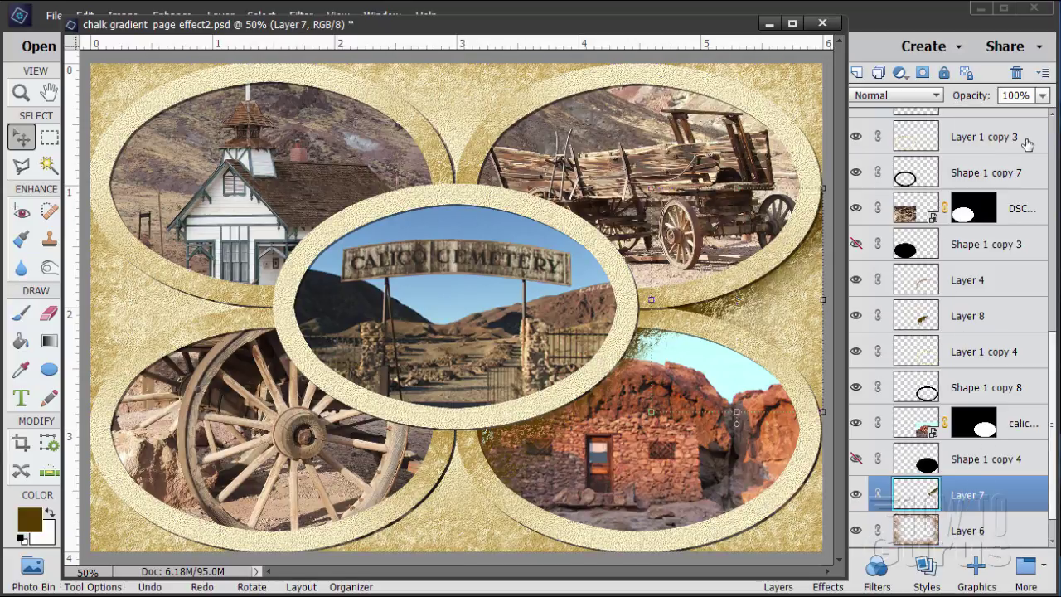
{"action": "left_click", "coordinate": [1042, 95]}
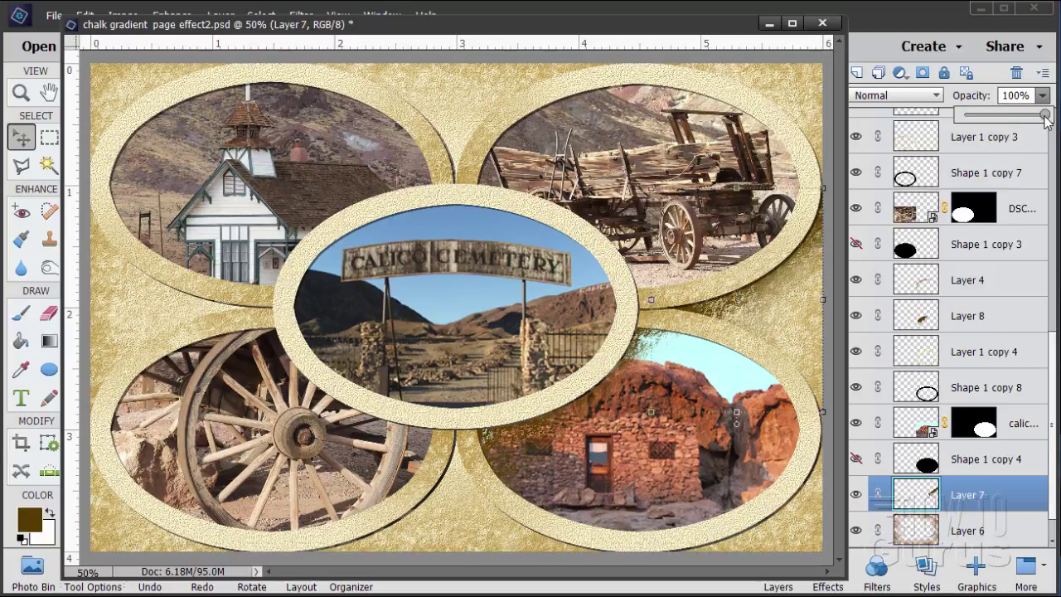
{"action": "left_click_drag", "start_coordinate": [1046, 120], "coordinate": [1033, 122]}
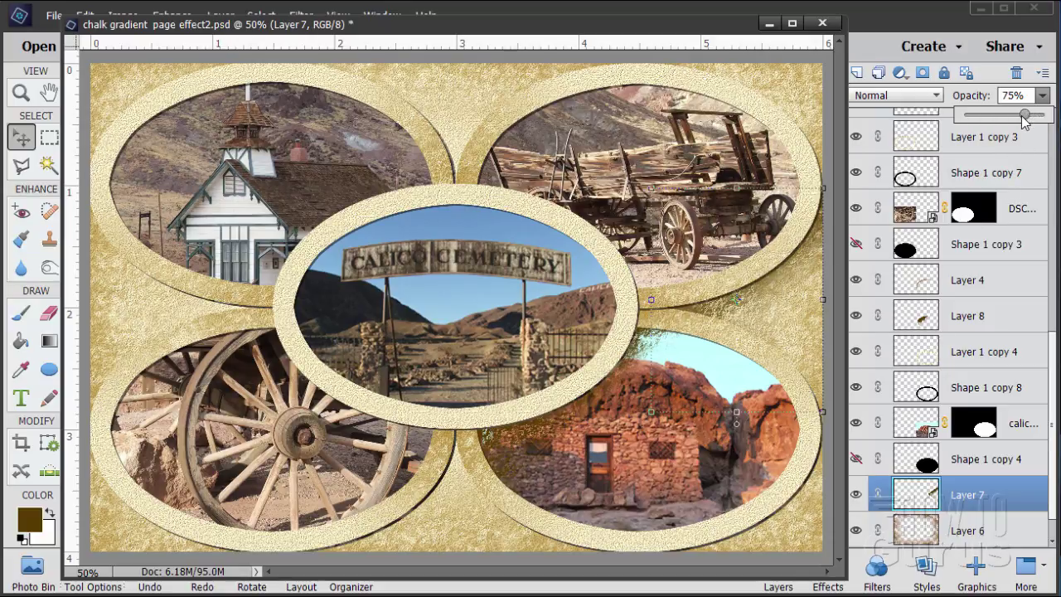
{"action": "left_click_drag", "start_coordinate": [1020, 116], "coordinate": [1019, 118]}
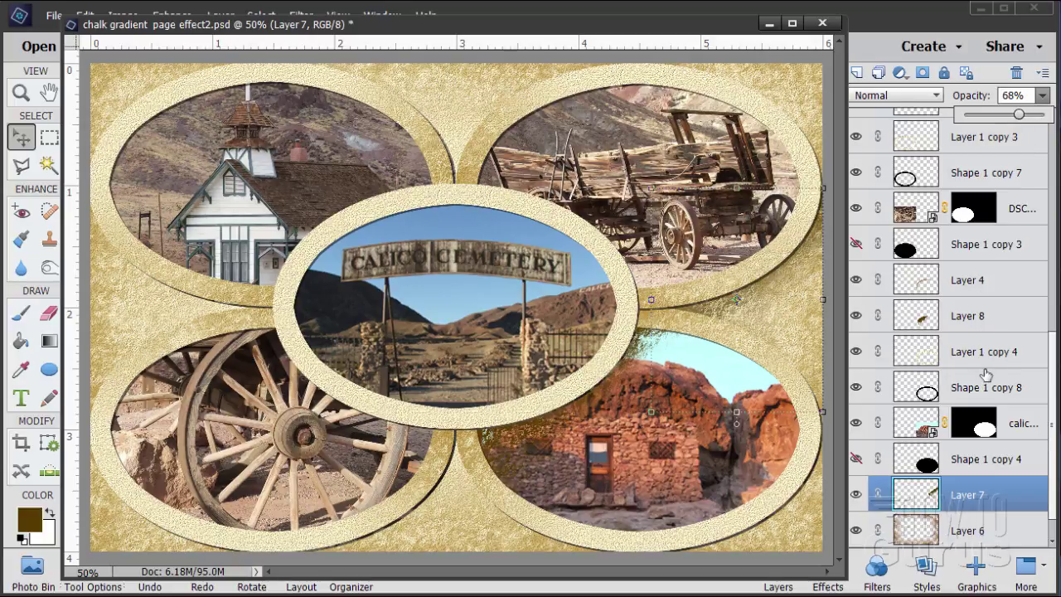
Reduce the opacity of Layer 8, the brown shading over the stone building photo, to 64%
{"action": "left_click", "coordinate": [975, 316]}
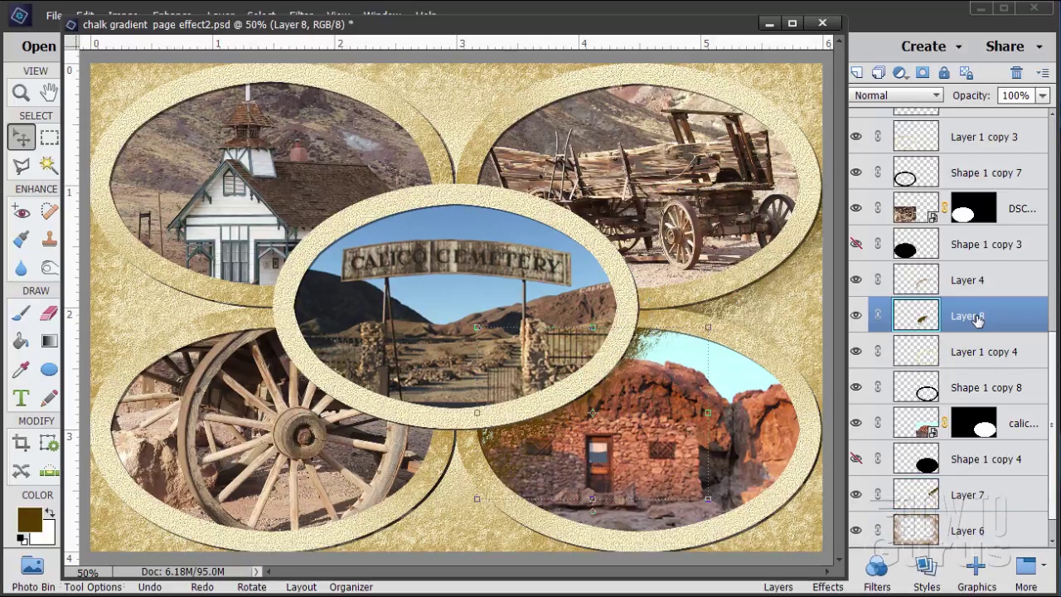
{"action": "left_click", "coordinate": [1041, 96]}
{"action": "left_click_drag", "start_coordinate": [1044, 115], "coordinate": [1015, 116]}
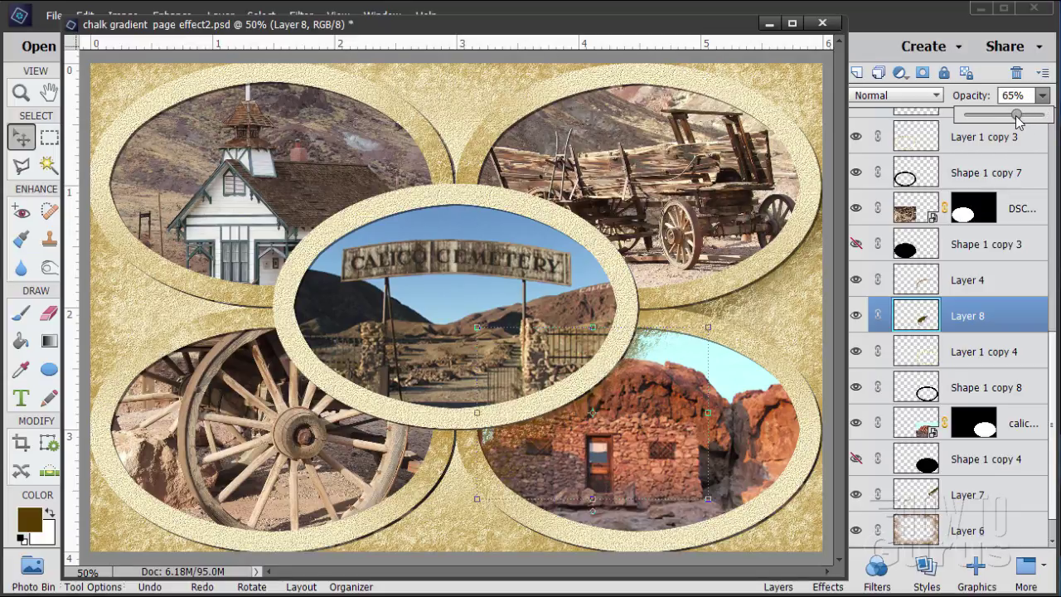
{"action": "left_click_drag", "start_coordinate": [1017, 121], "coordinate": [1017, 121]}
Set the opacity of the 205 px Chalk eraser to 50%, reposition the document window and return to the Move tool
{"action": "left_click_drag", "start_coordinate": [288, 29], "coordinate": [569, 33]}
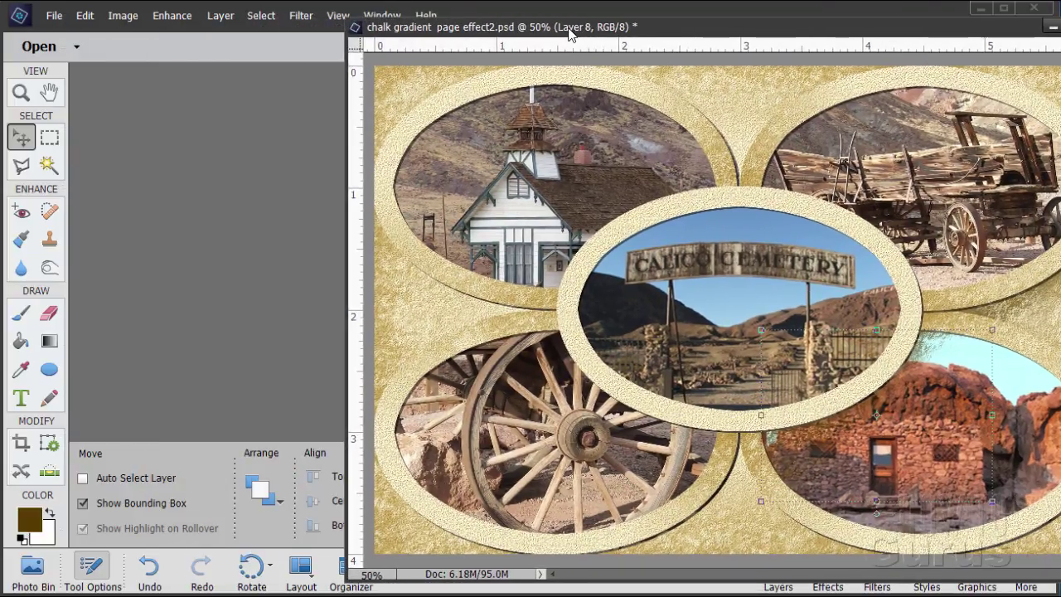
{"action": "left_click", "coordinate": [50, 313]}
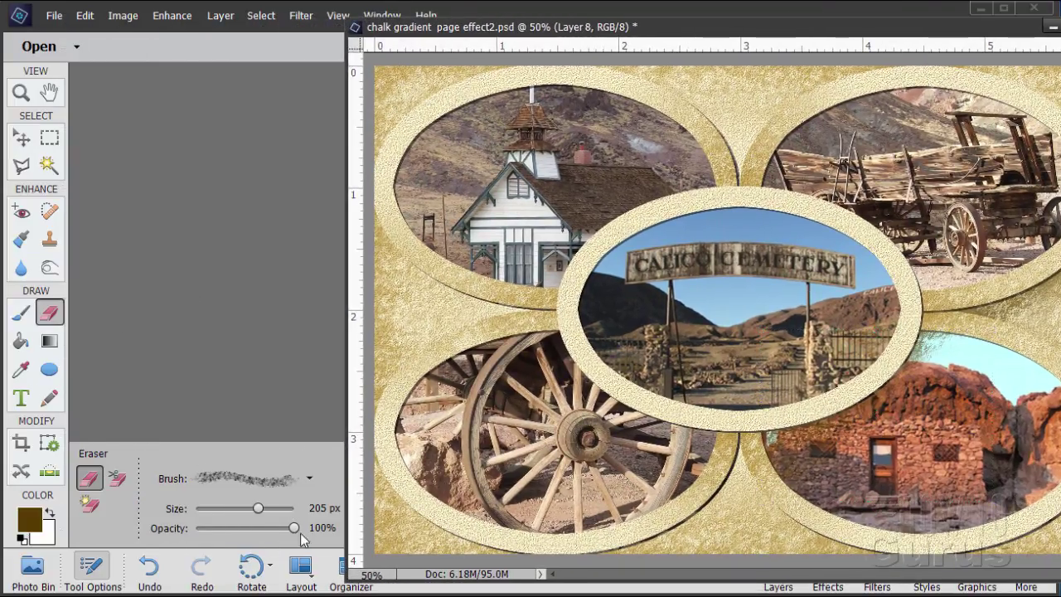
{"action": "left_click_drag", "start_coordinate": [294, 529], "coordinate": [243, 530]}
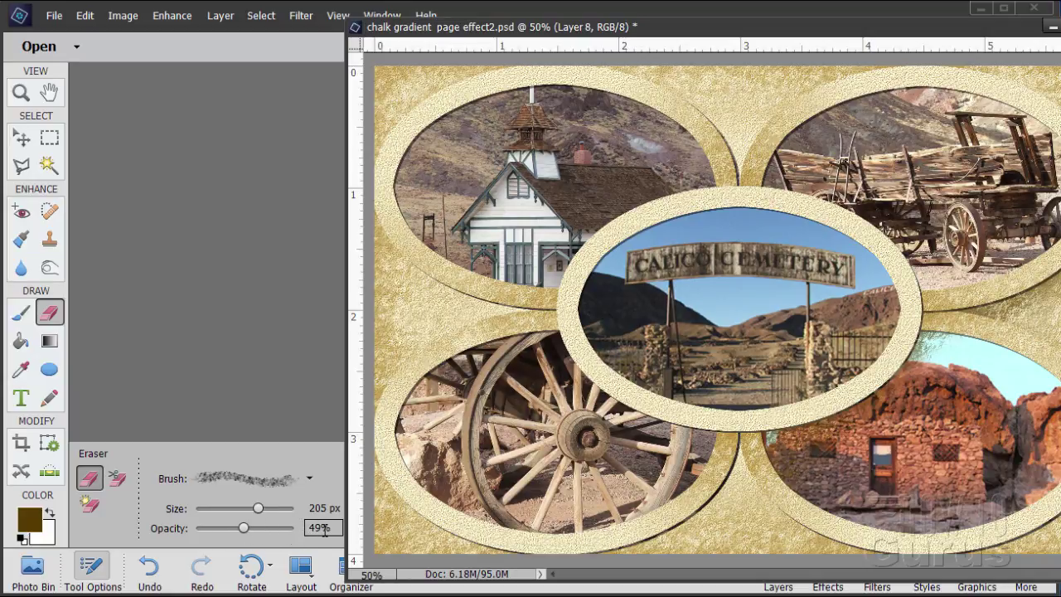
{"action": "left_click", "coordinate": [324, 531]}
{"action": "type", "text": "50"}
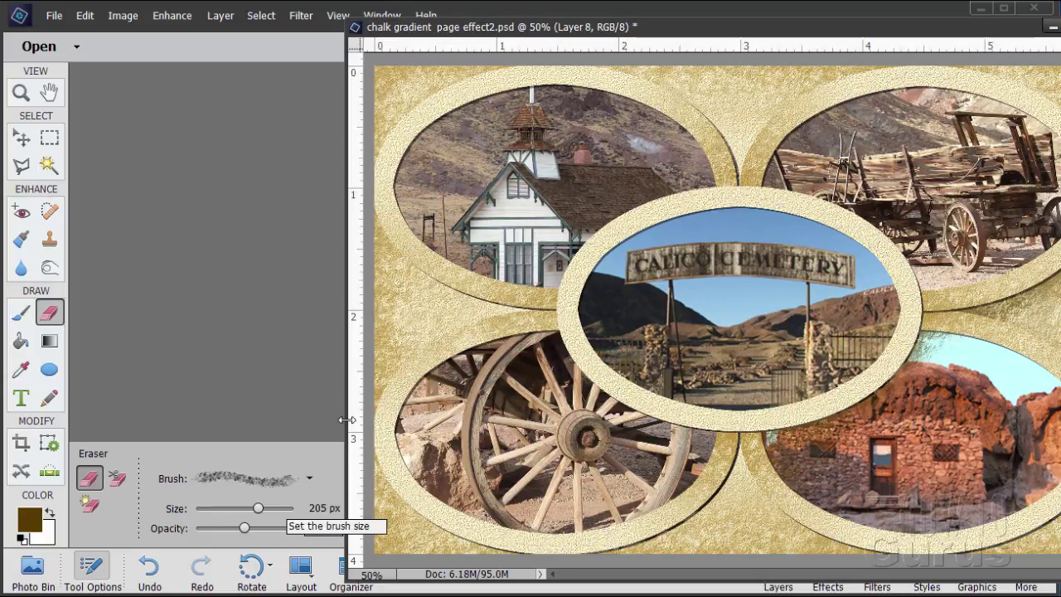
{"action": "left_click_drag", "start_coordinate": [640, 34], "coordinate": [385, 37]}
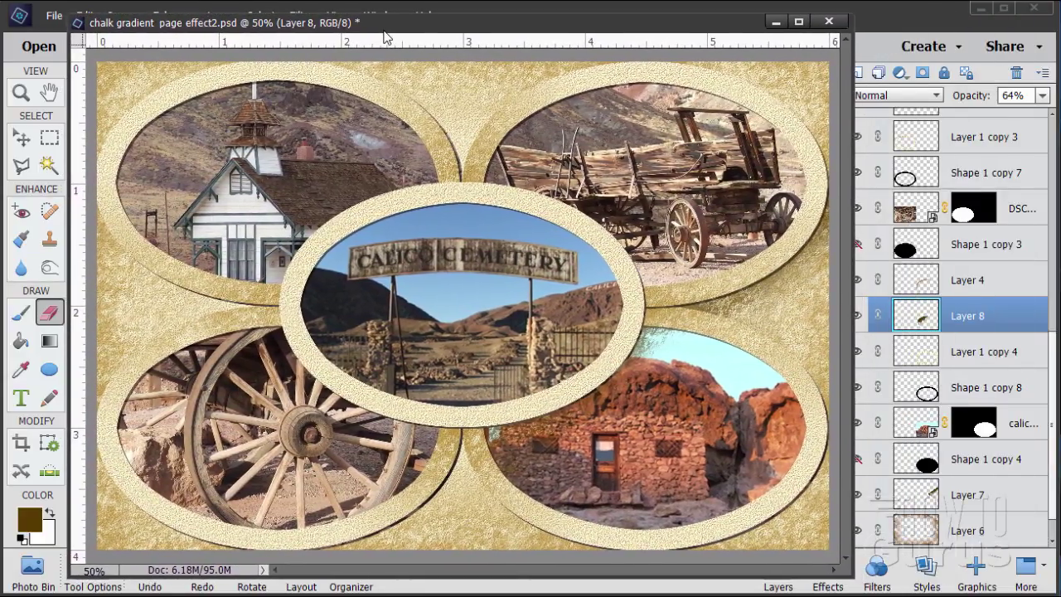
{"action": "left_click", "coordinate": [24, 141]}
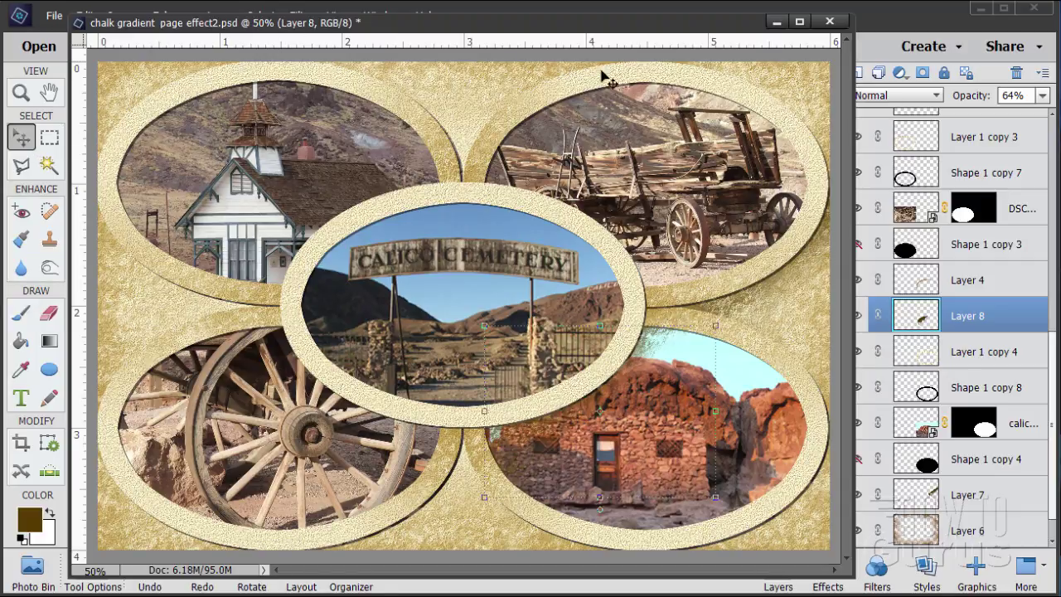